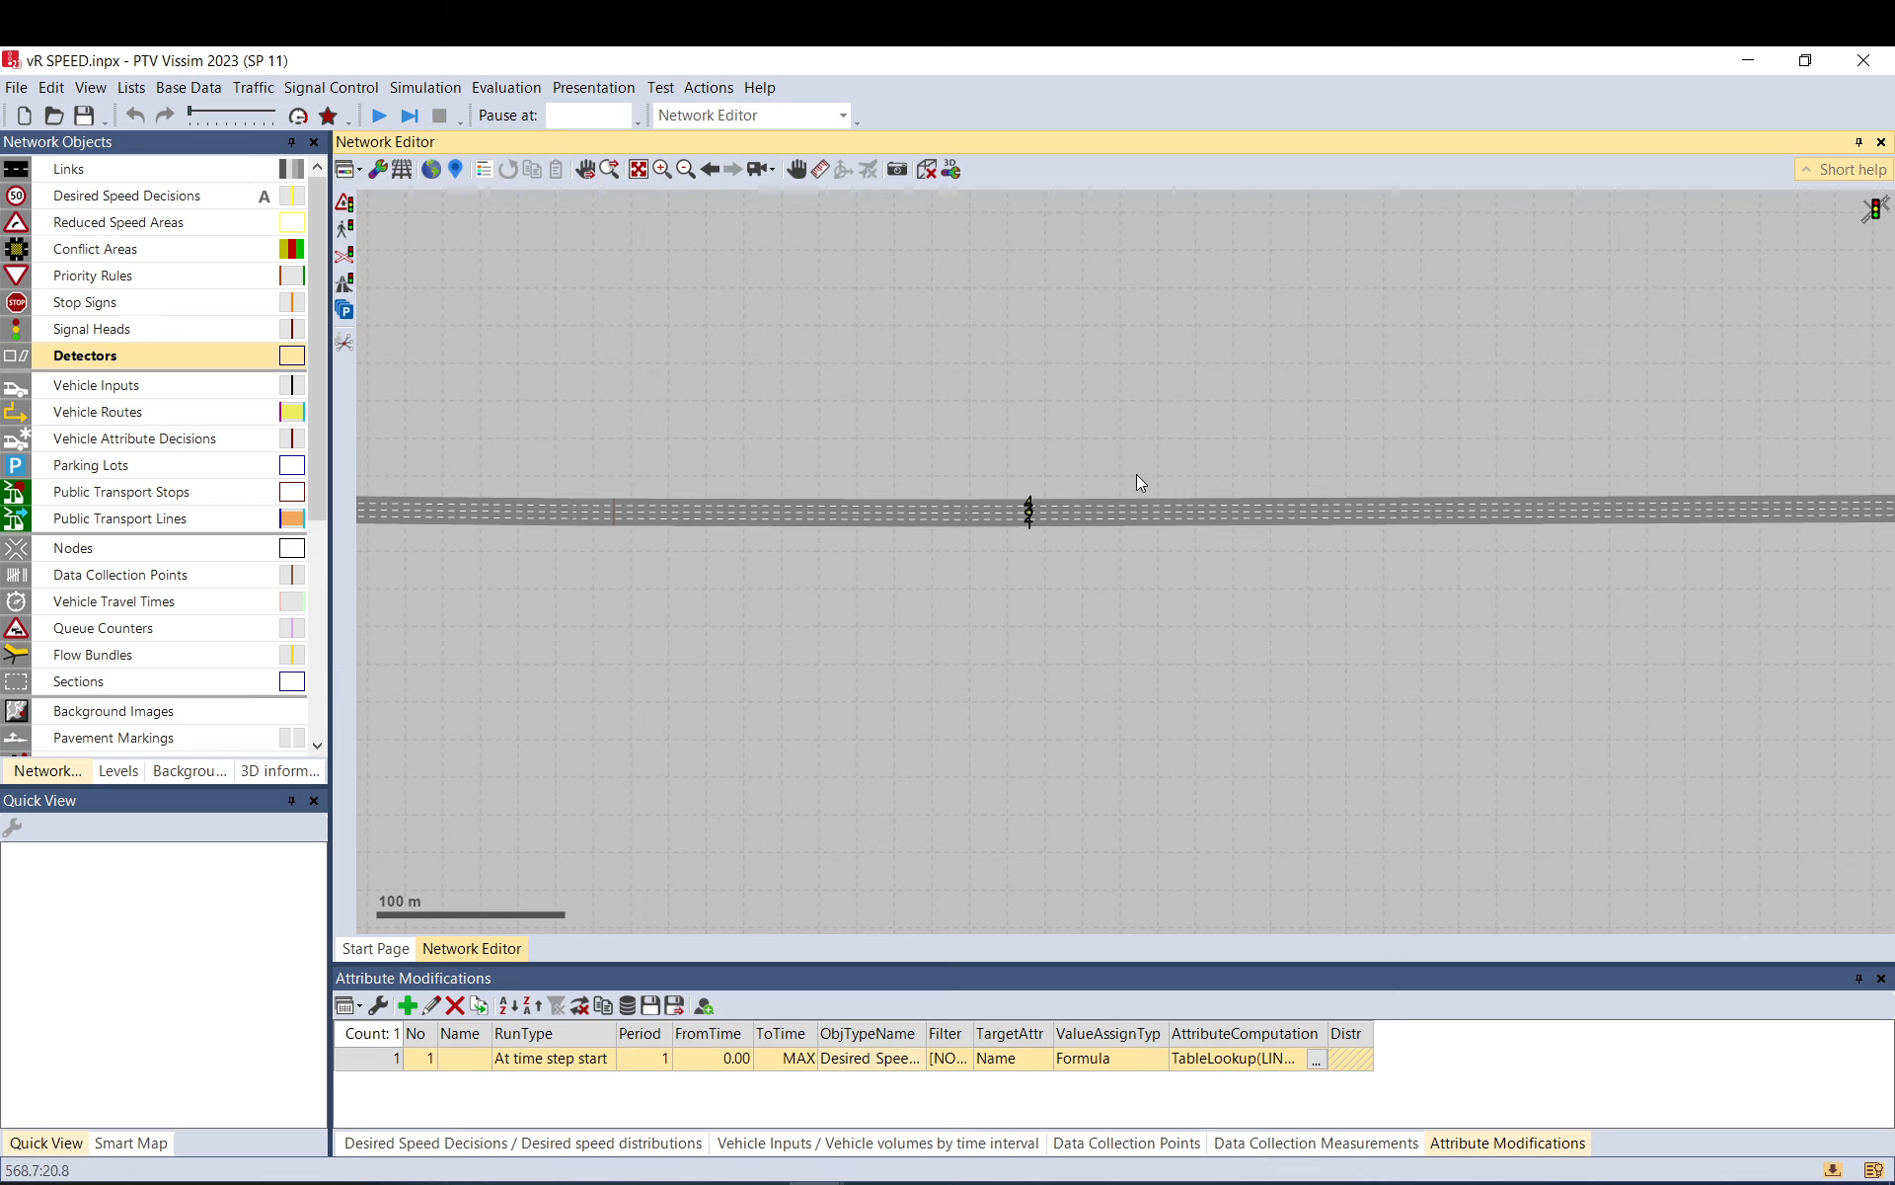
- Examine the number, name and length attributes of the three consecutive links along the road
scroll(1100, 588, down, 2)
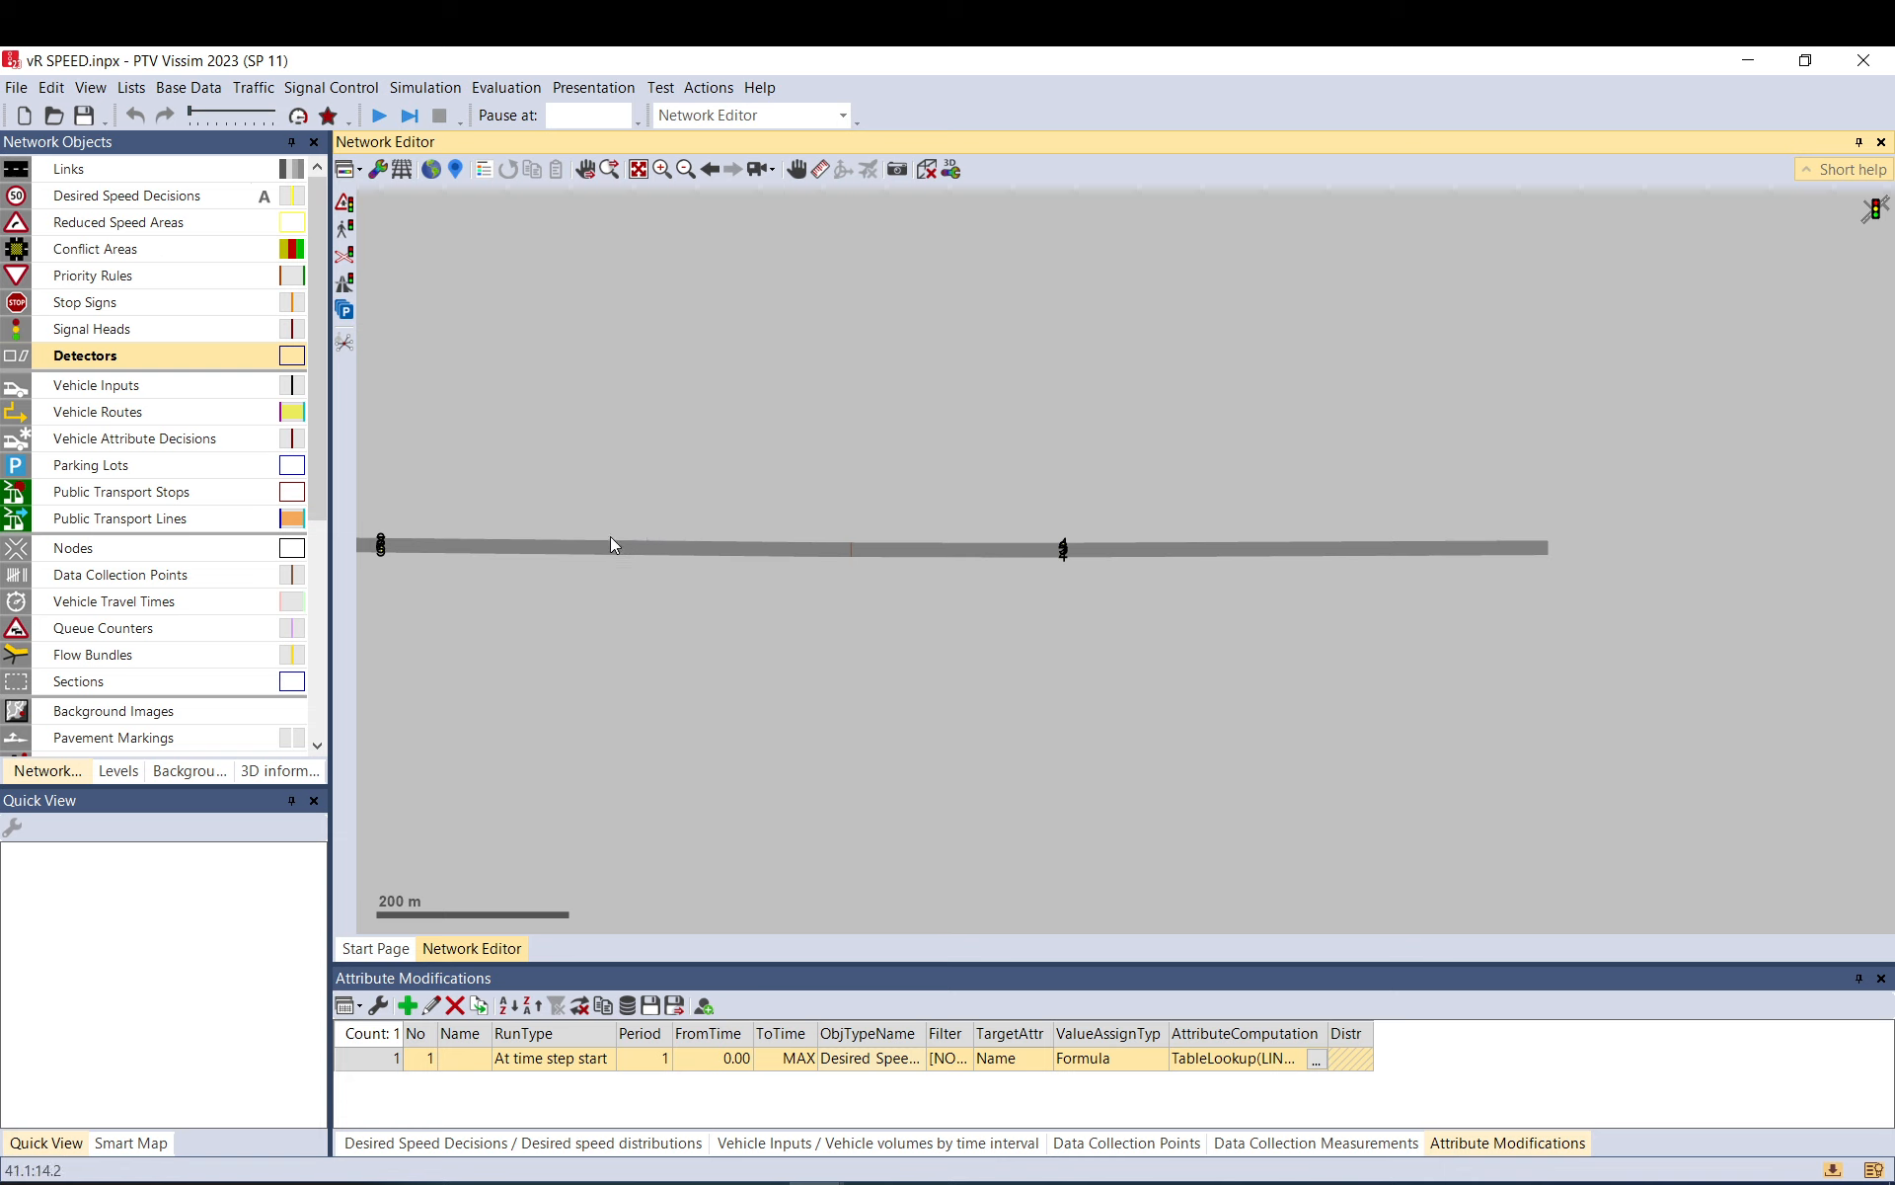
click(593, 546)
click(931, 549)
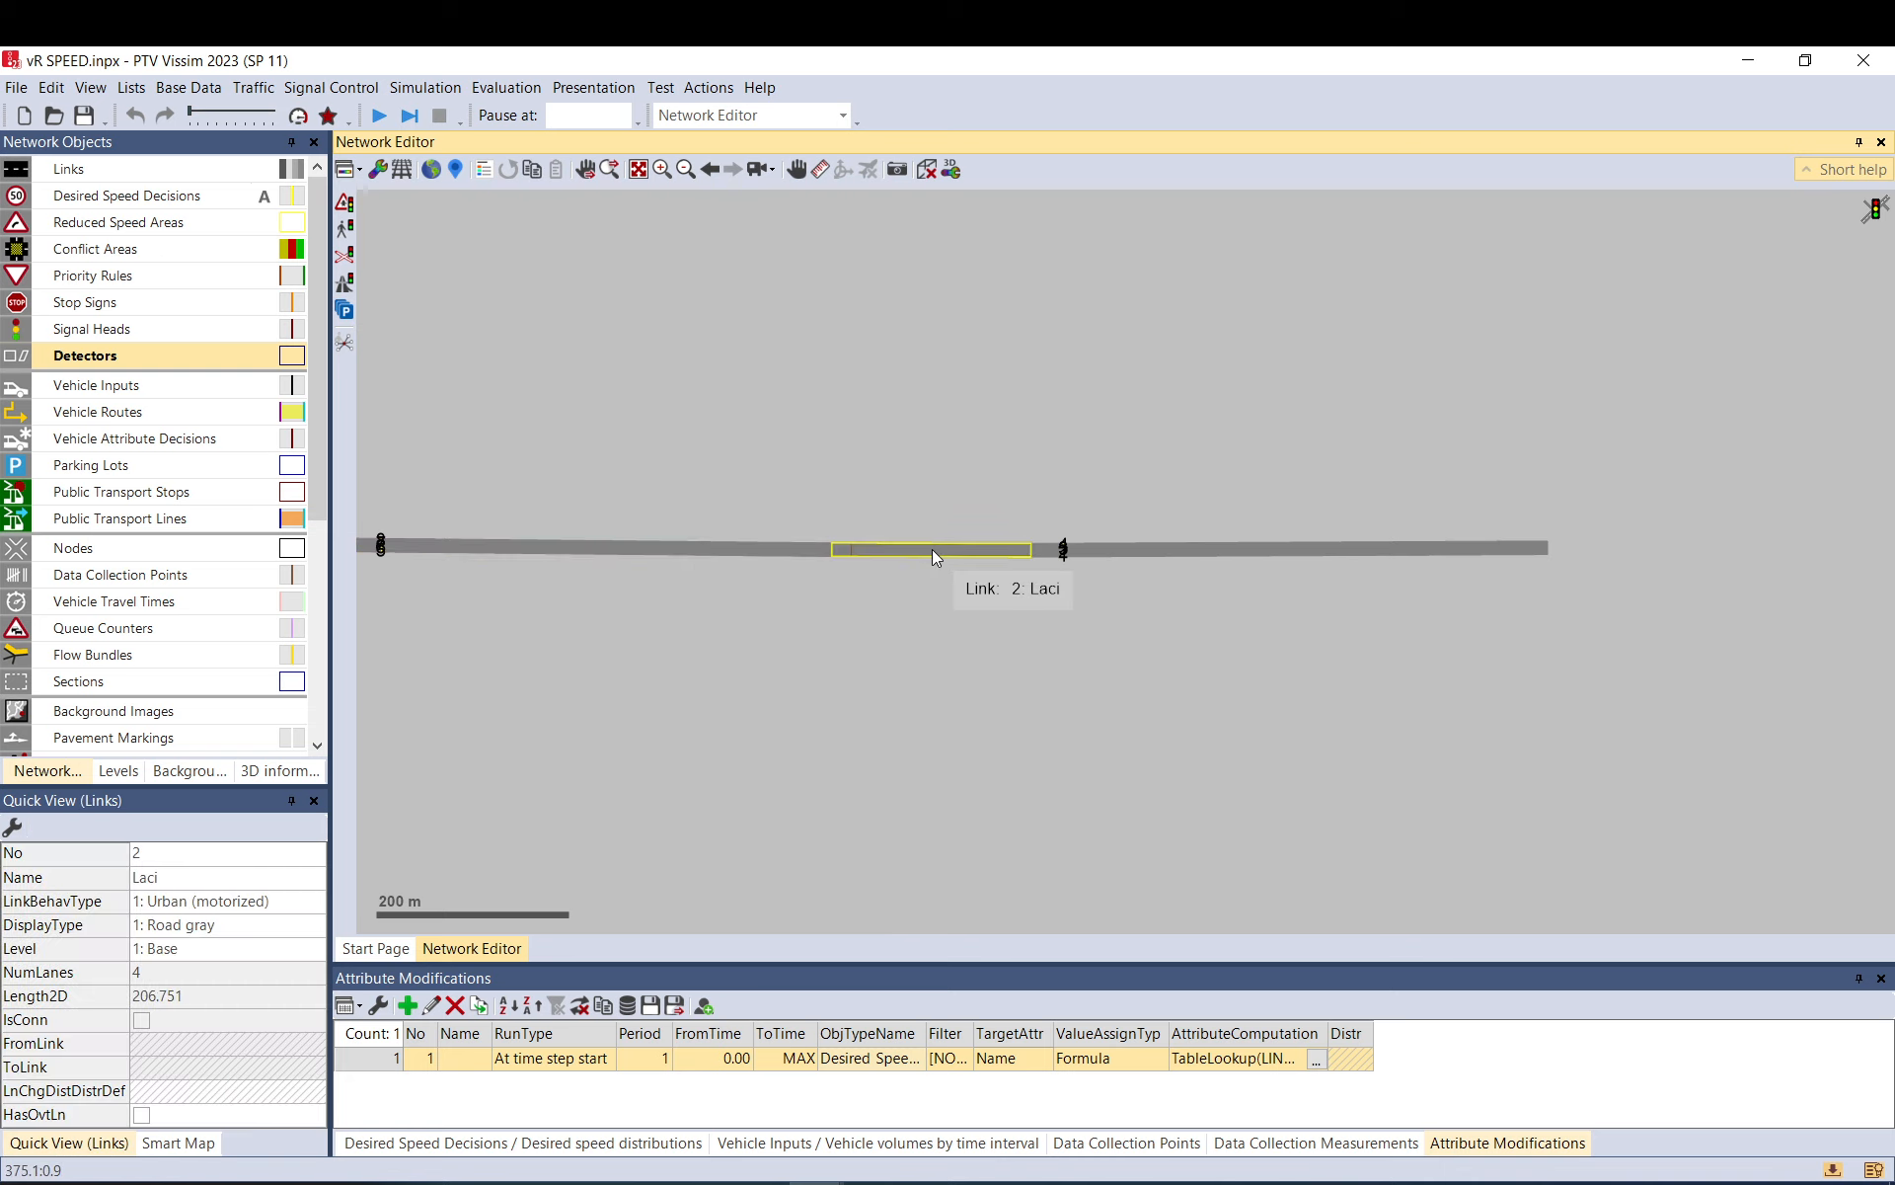
click(1281, 549)
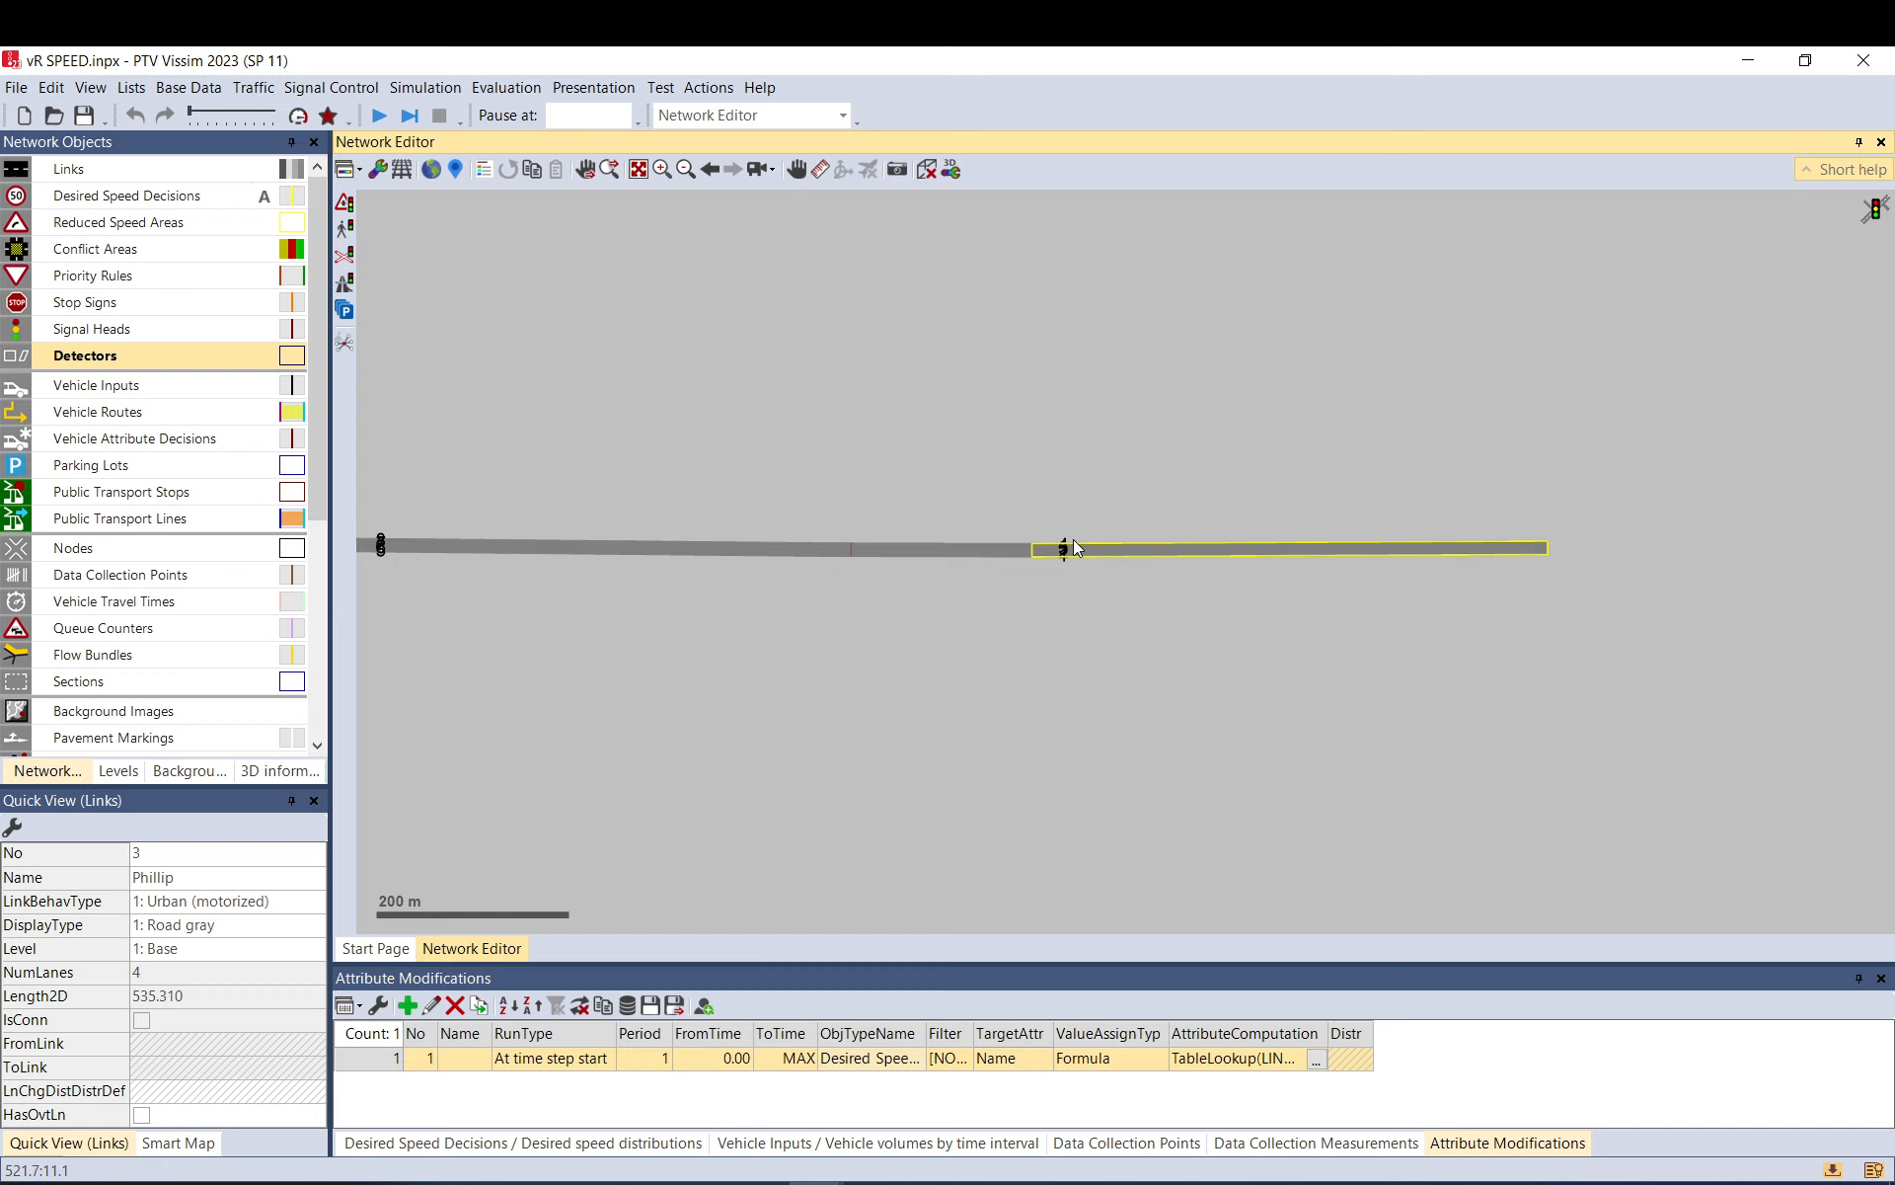
click(533, 544)
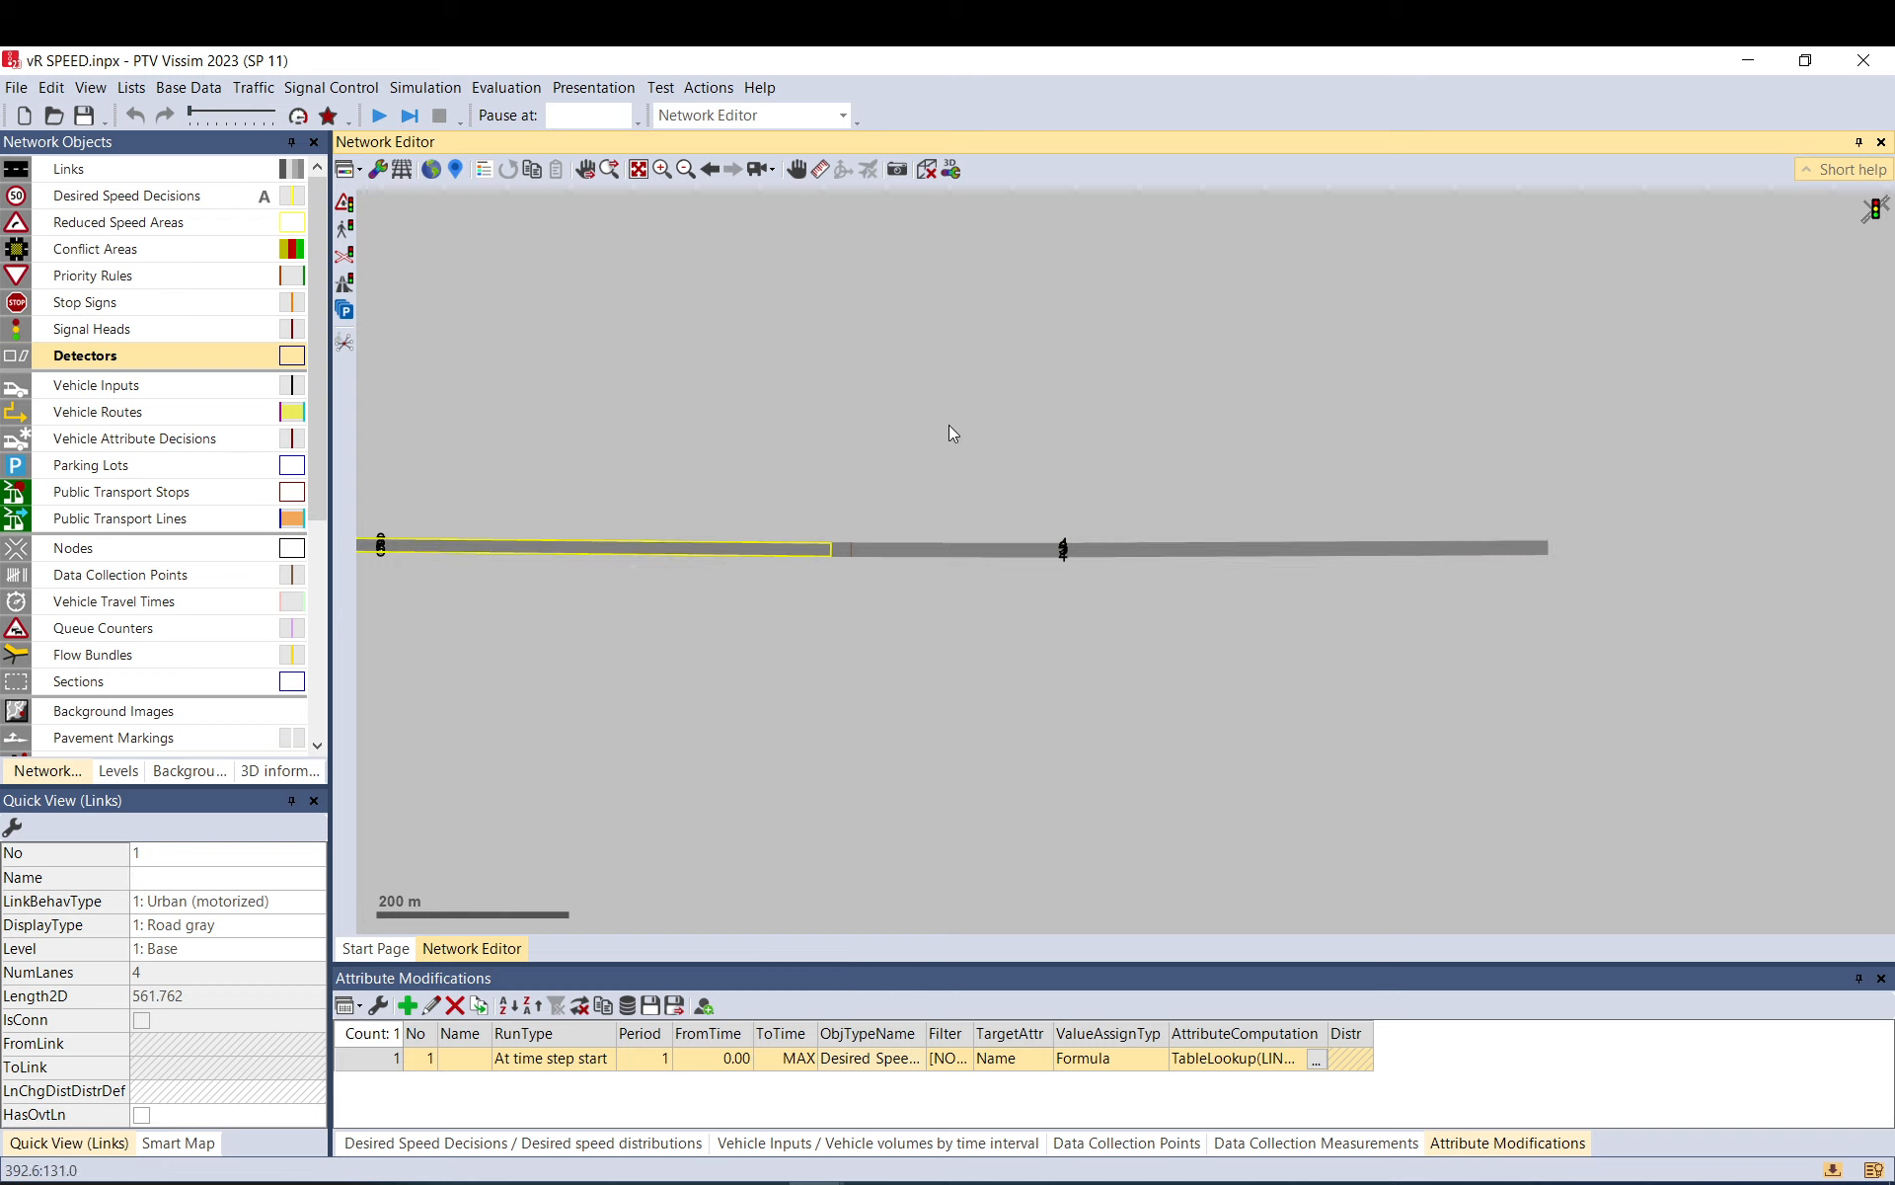
click(967, 548)
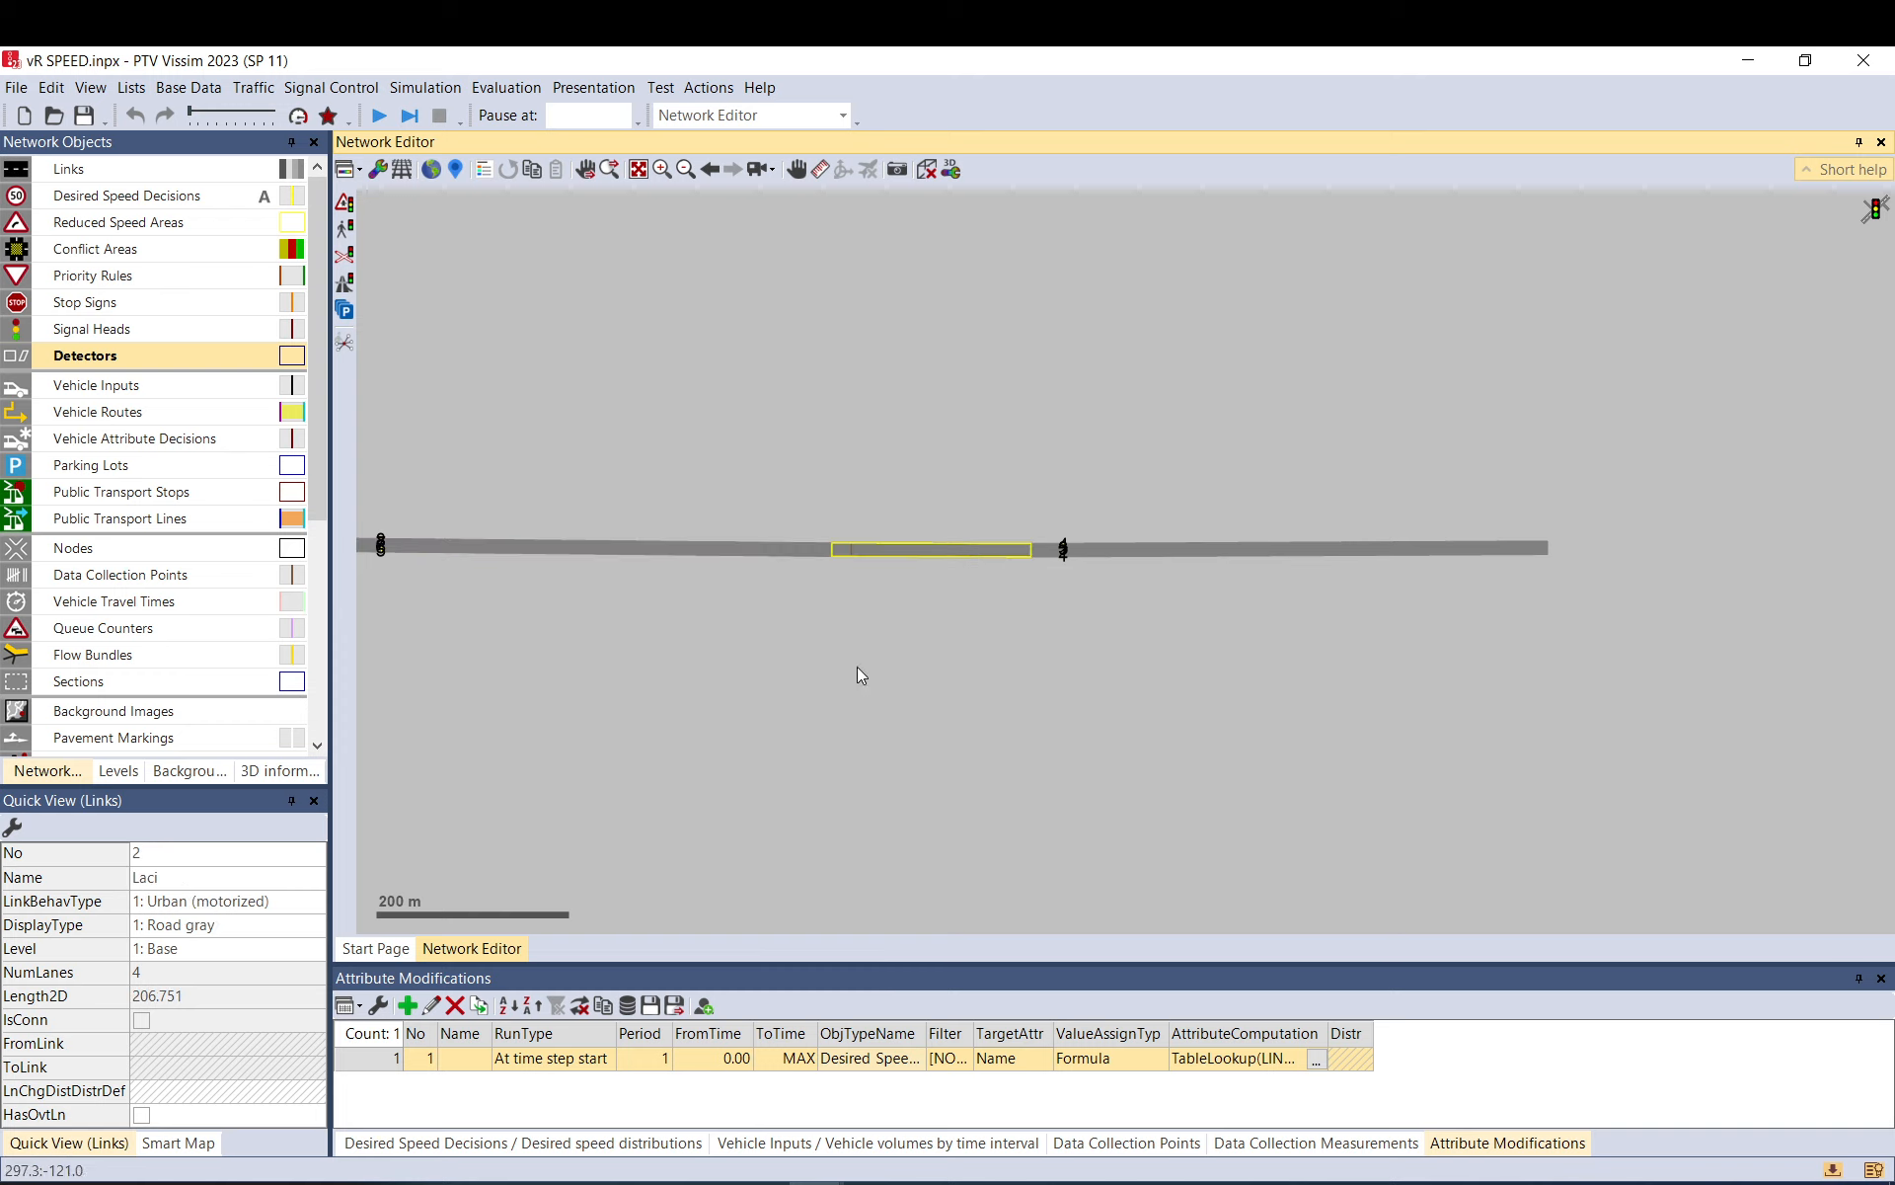
click(1234, 550)
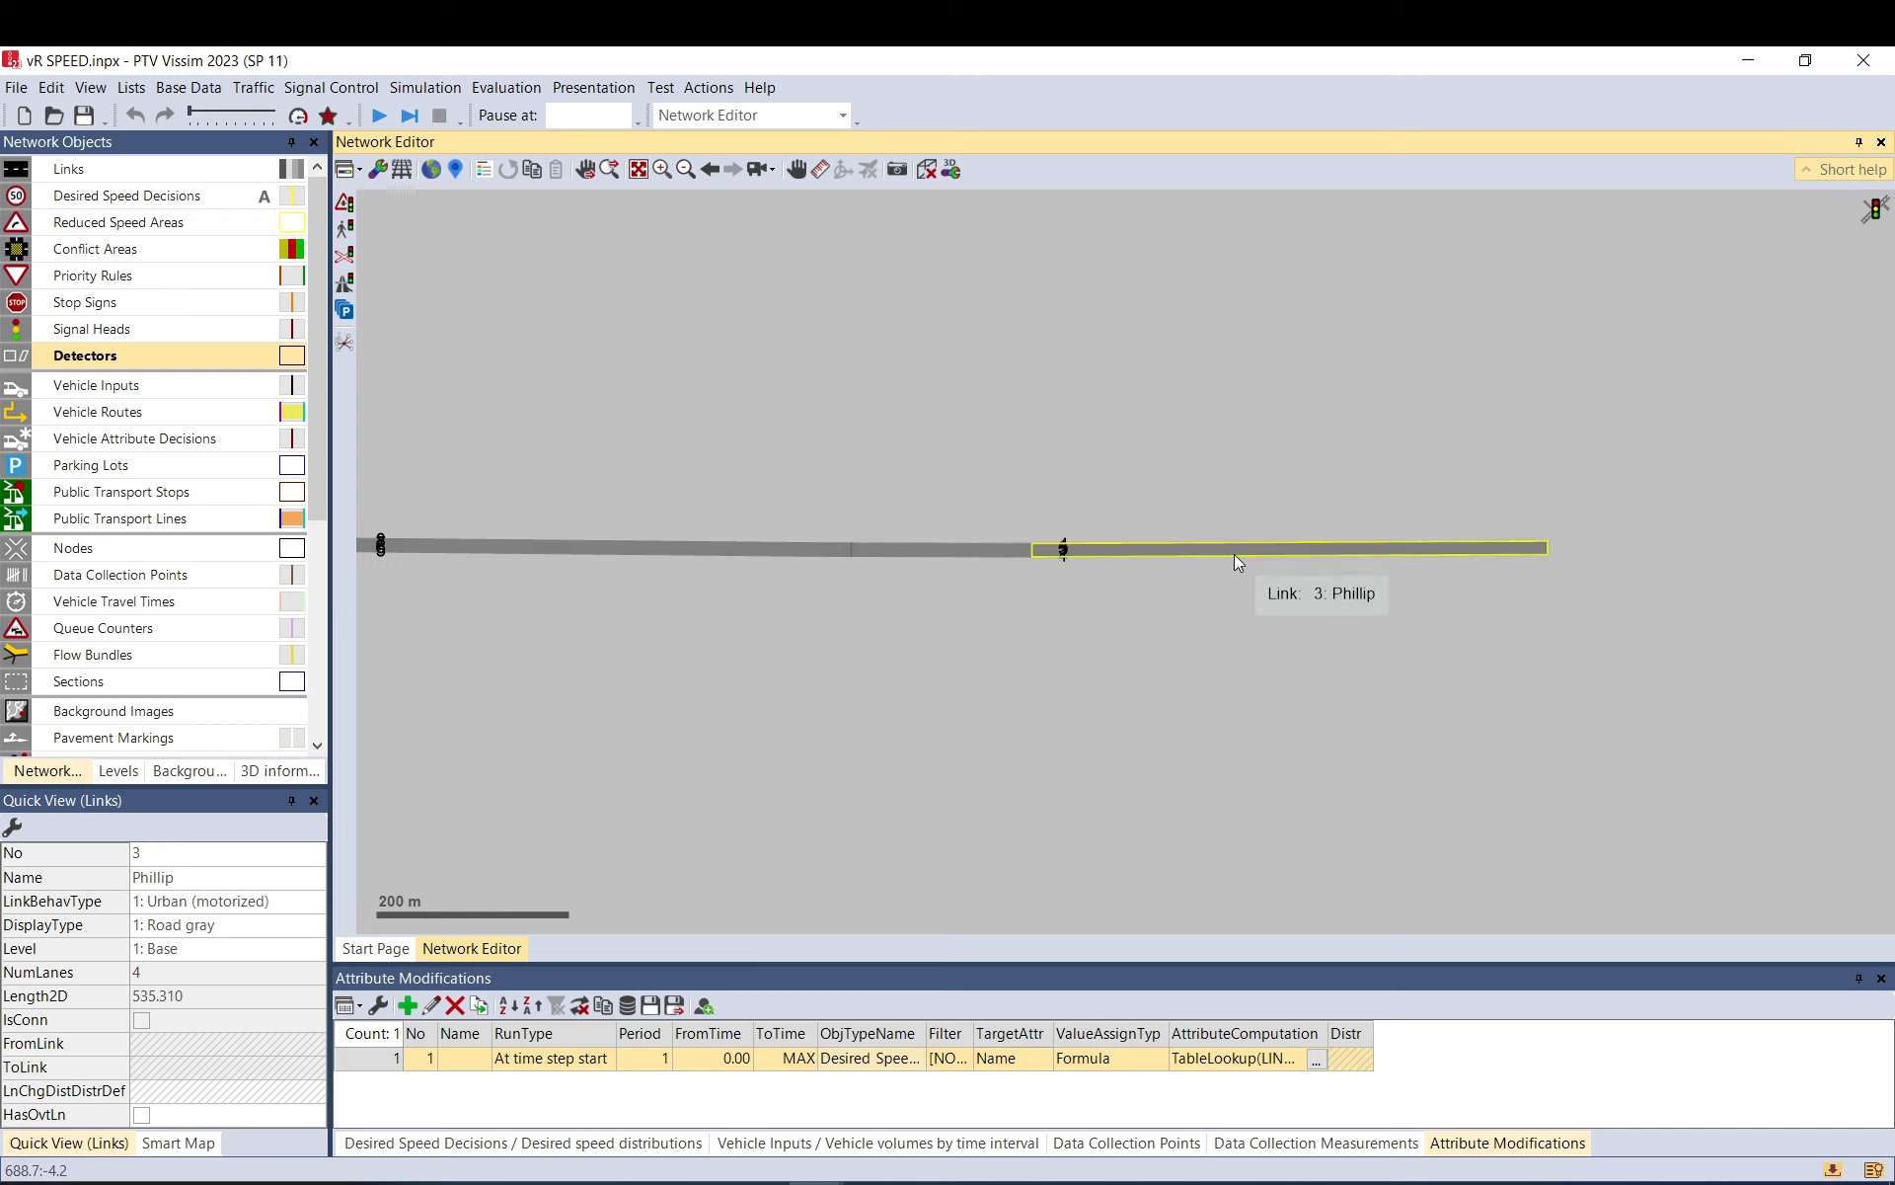
click(190, 883)
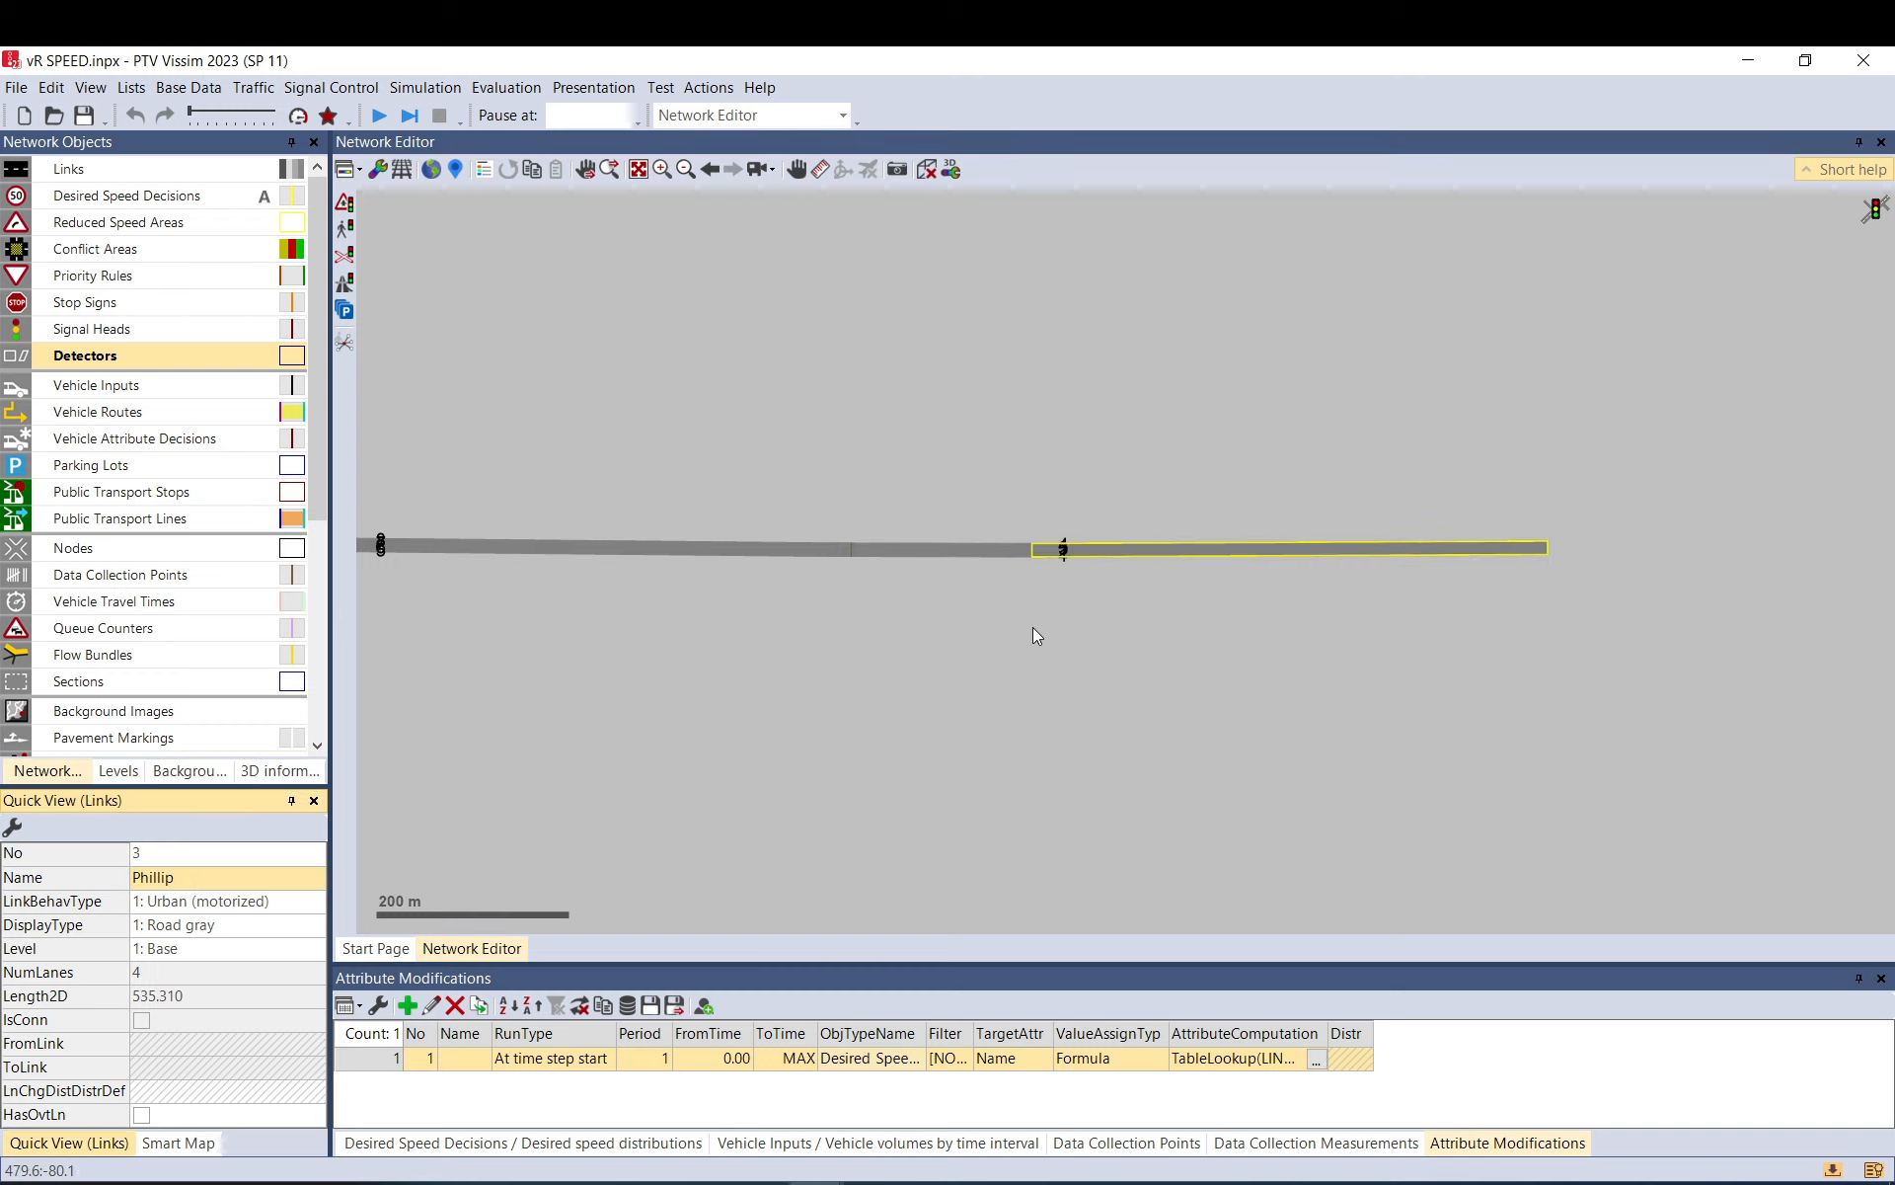
click(1236, 604)
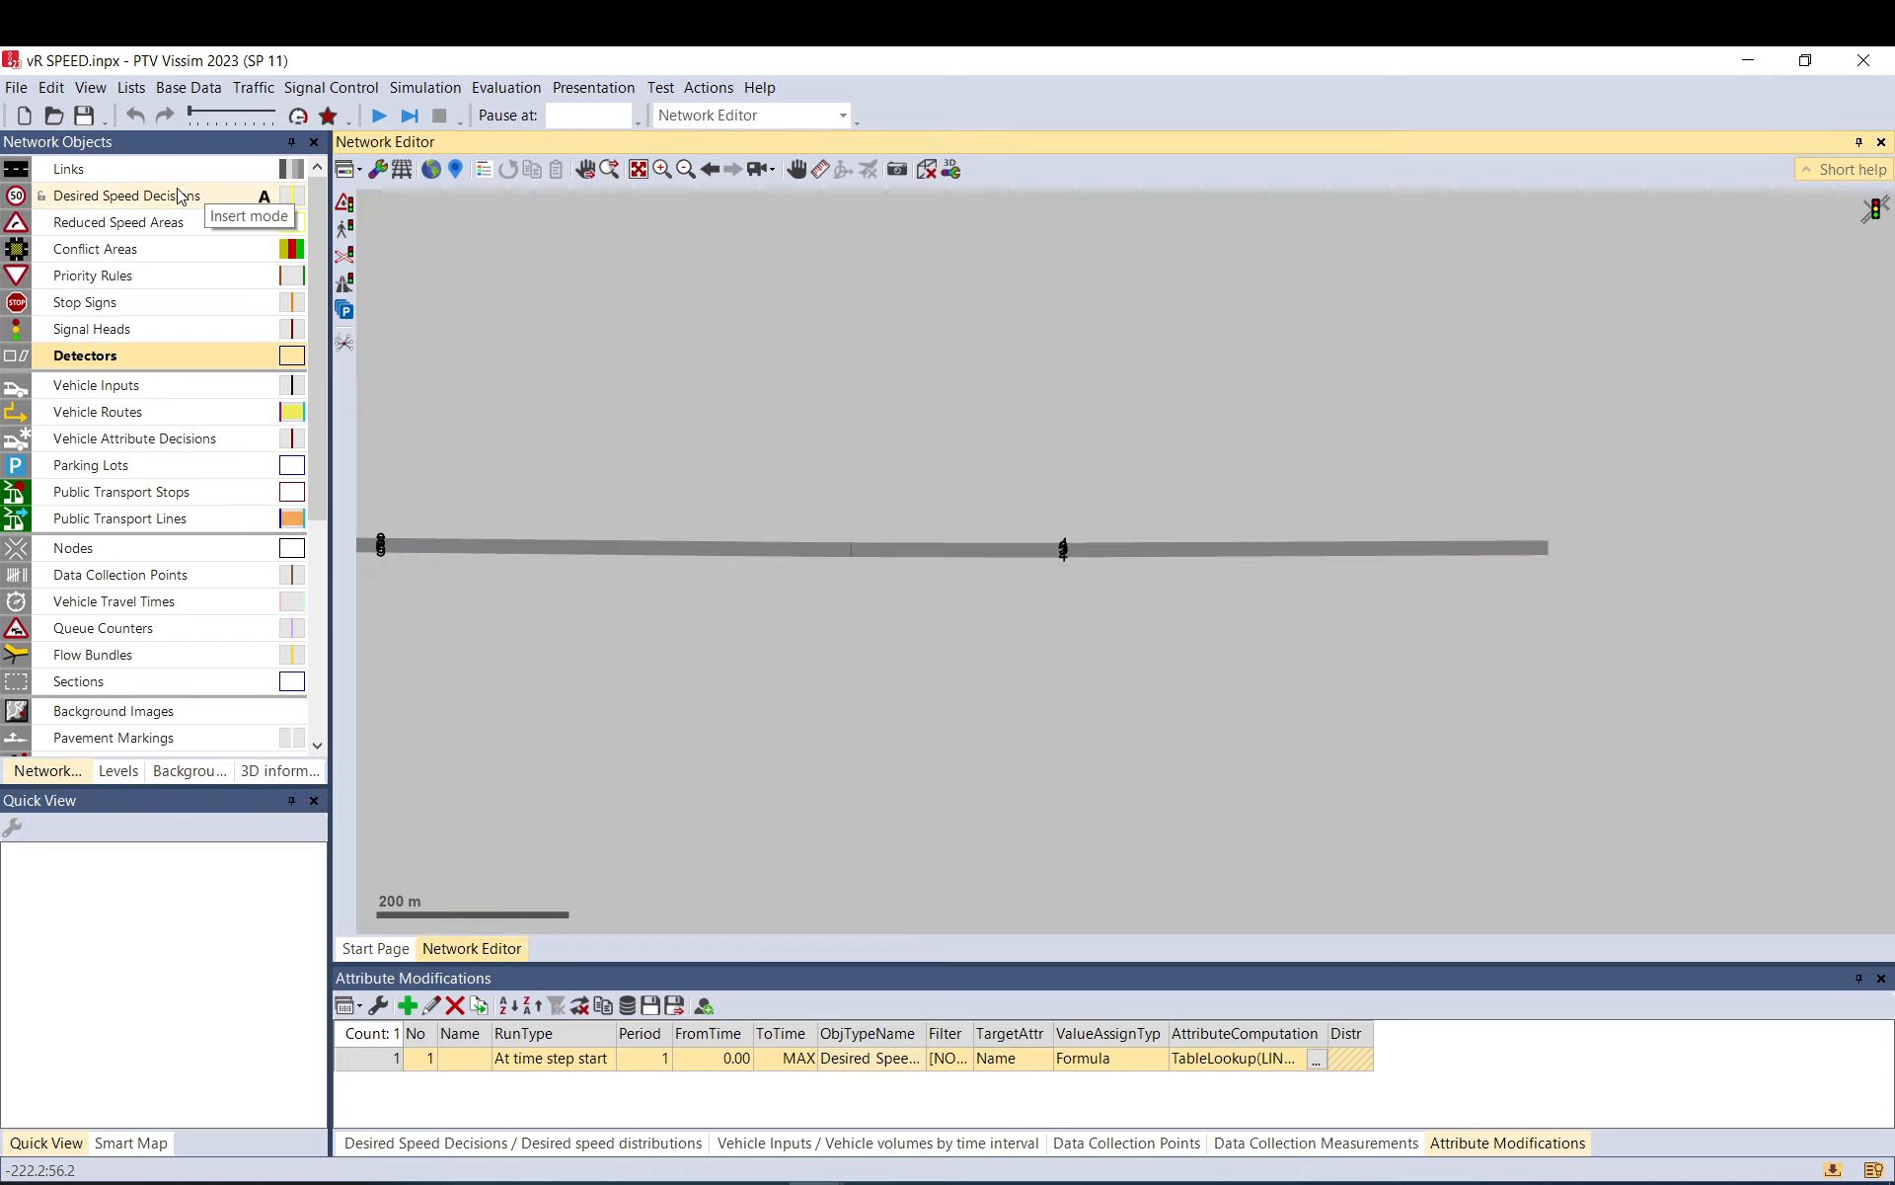
- Examine the two groups of desired speed decisions on the road, including the attributes of desired speed decision 4
scroll(393, 563, up, 3)
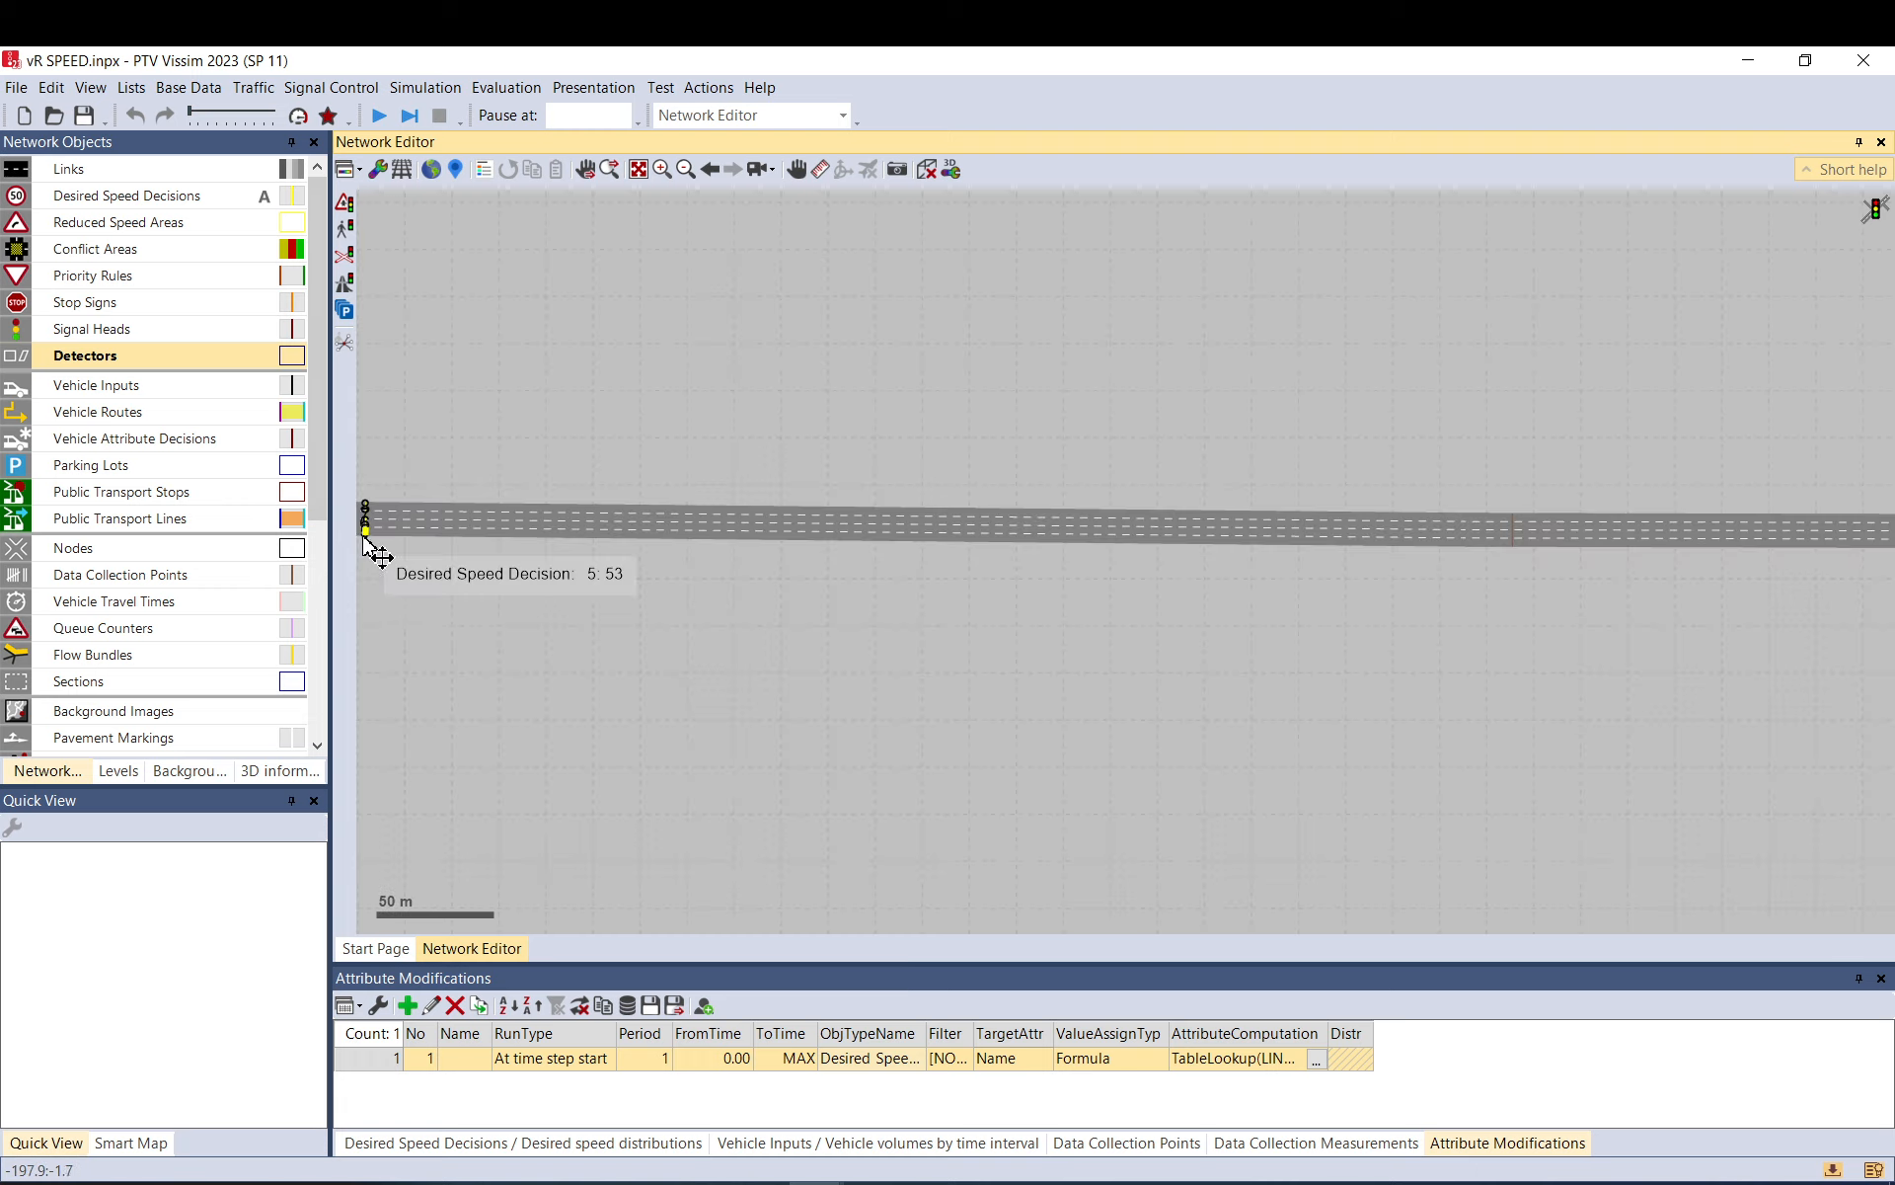
scroll(385, 558, up, 2)
scroll(554, 544, down, 4)
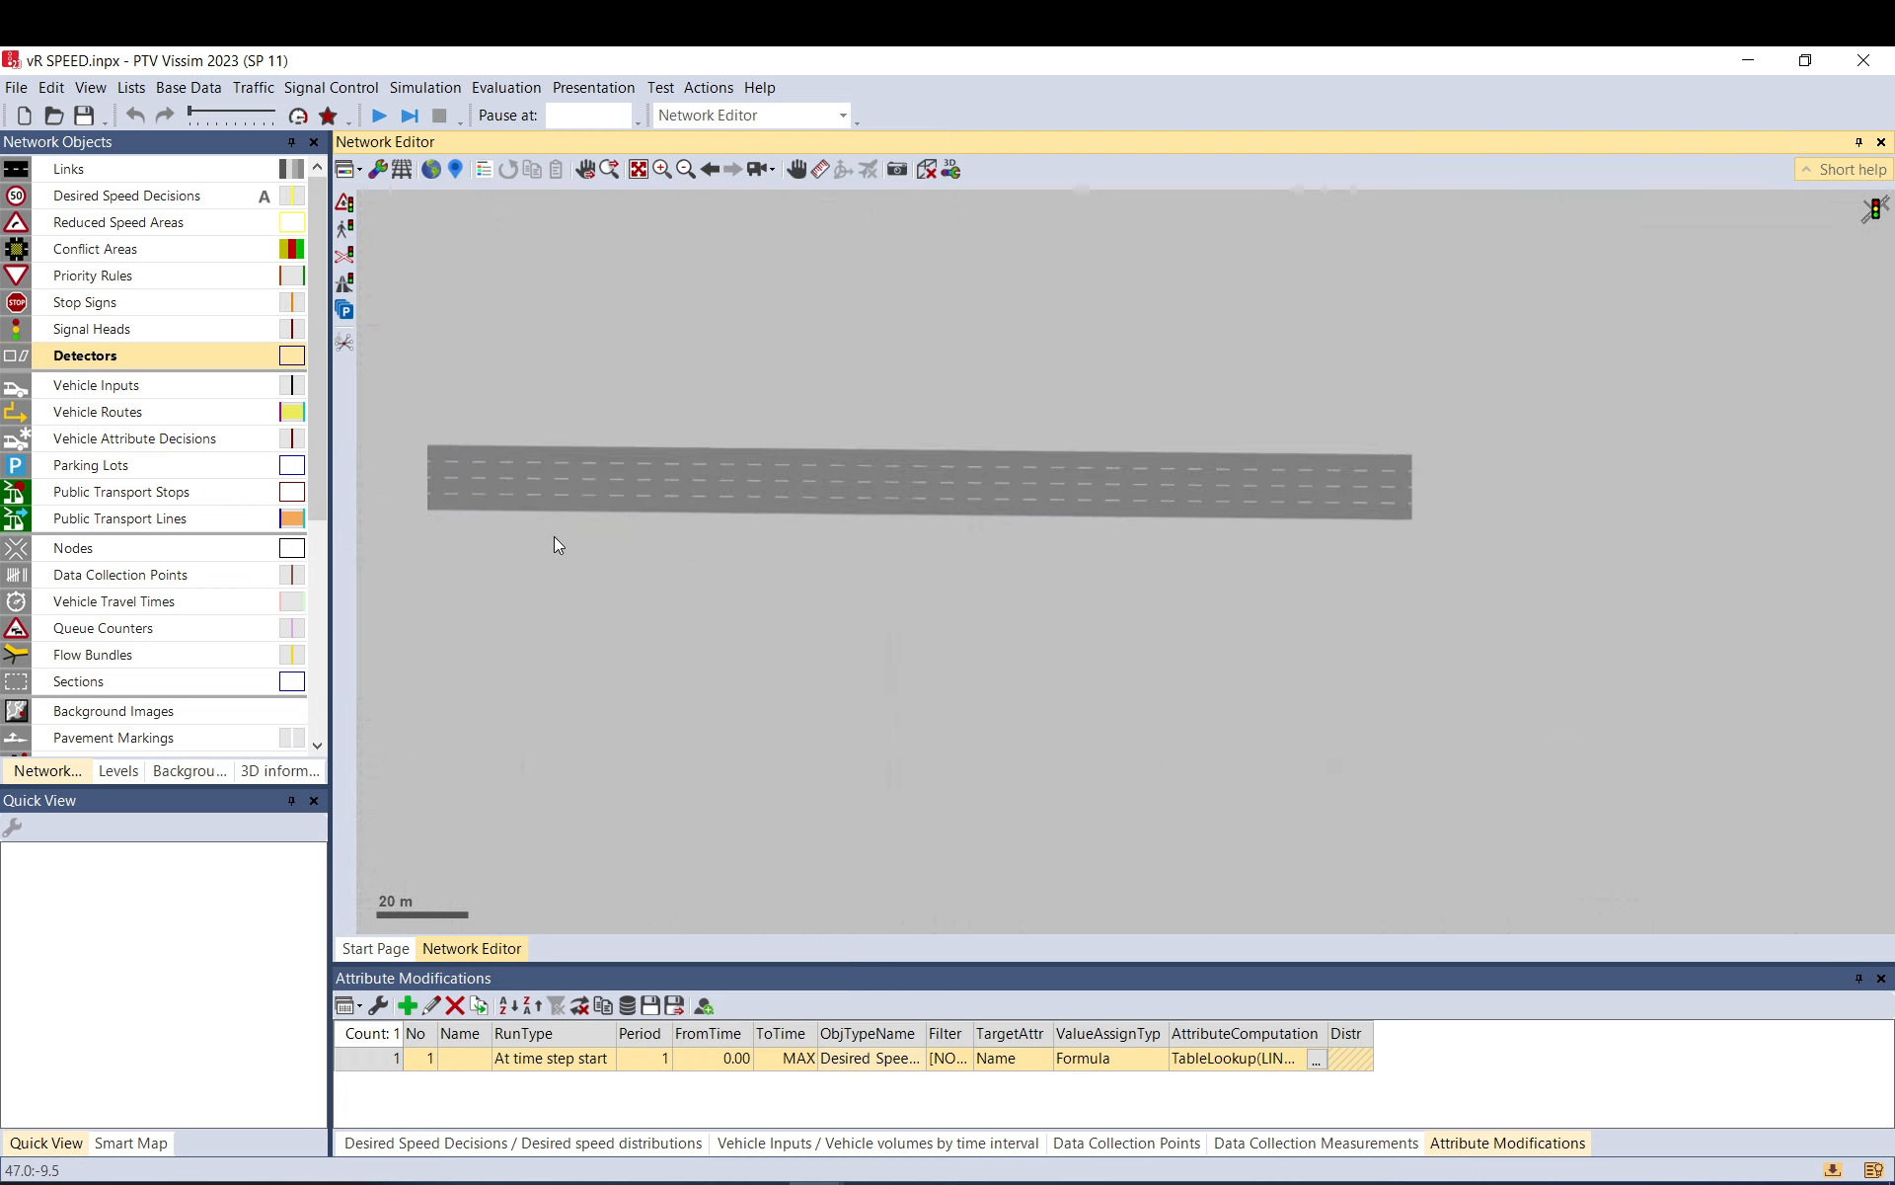
scroll(1193, 594, down, 2)
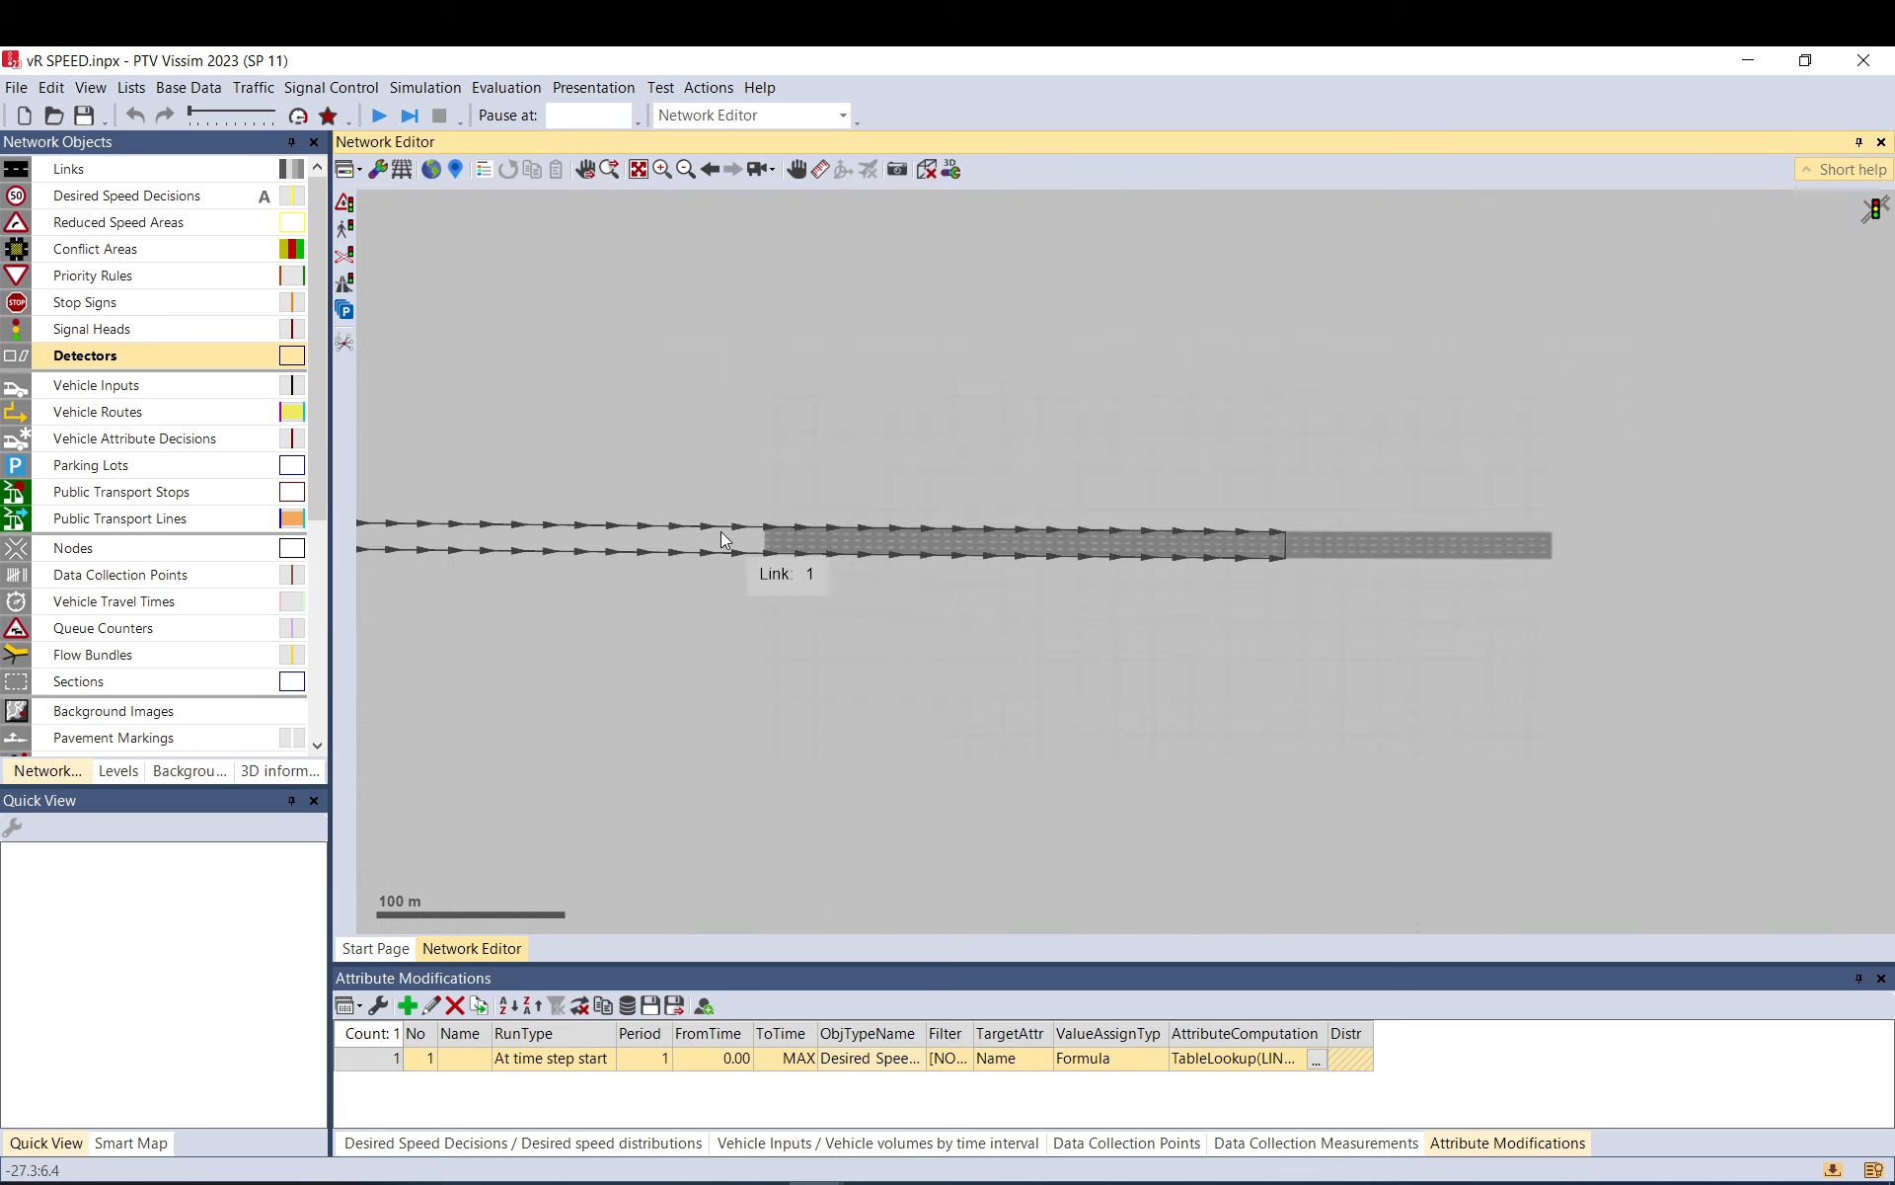
scroll(359, 529, up, 4)
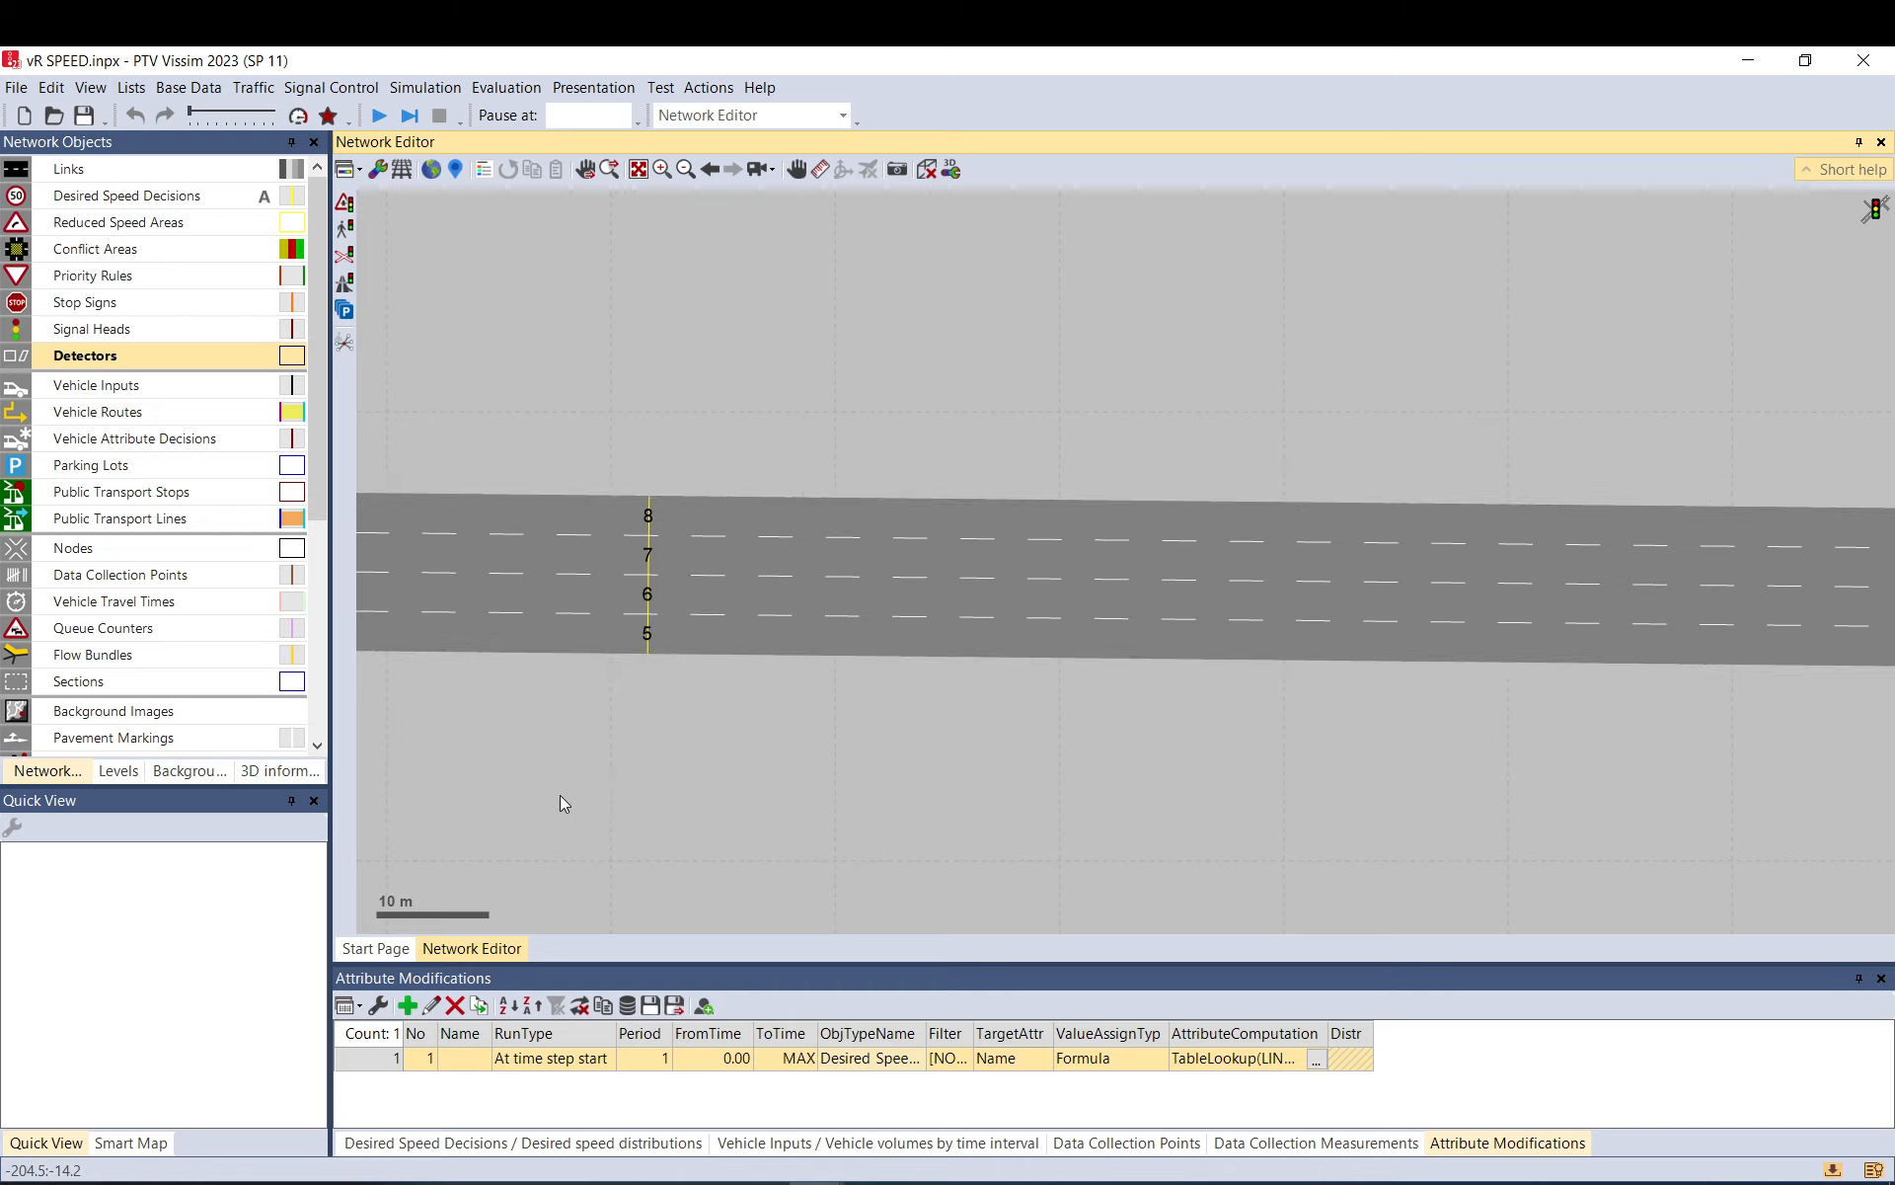
scroll(560, 796, down, 5)
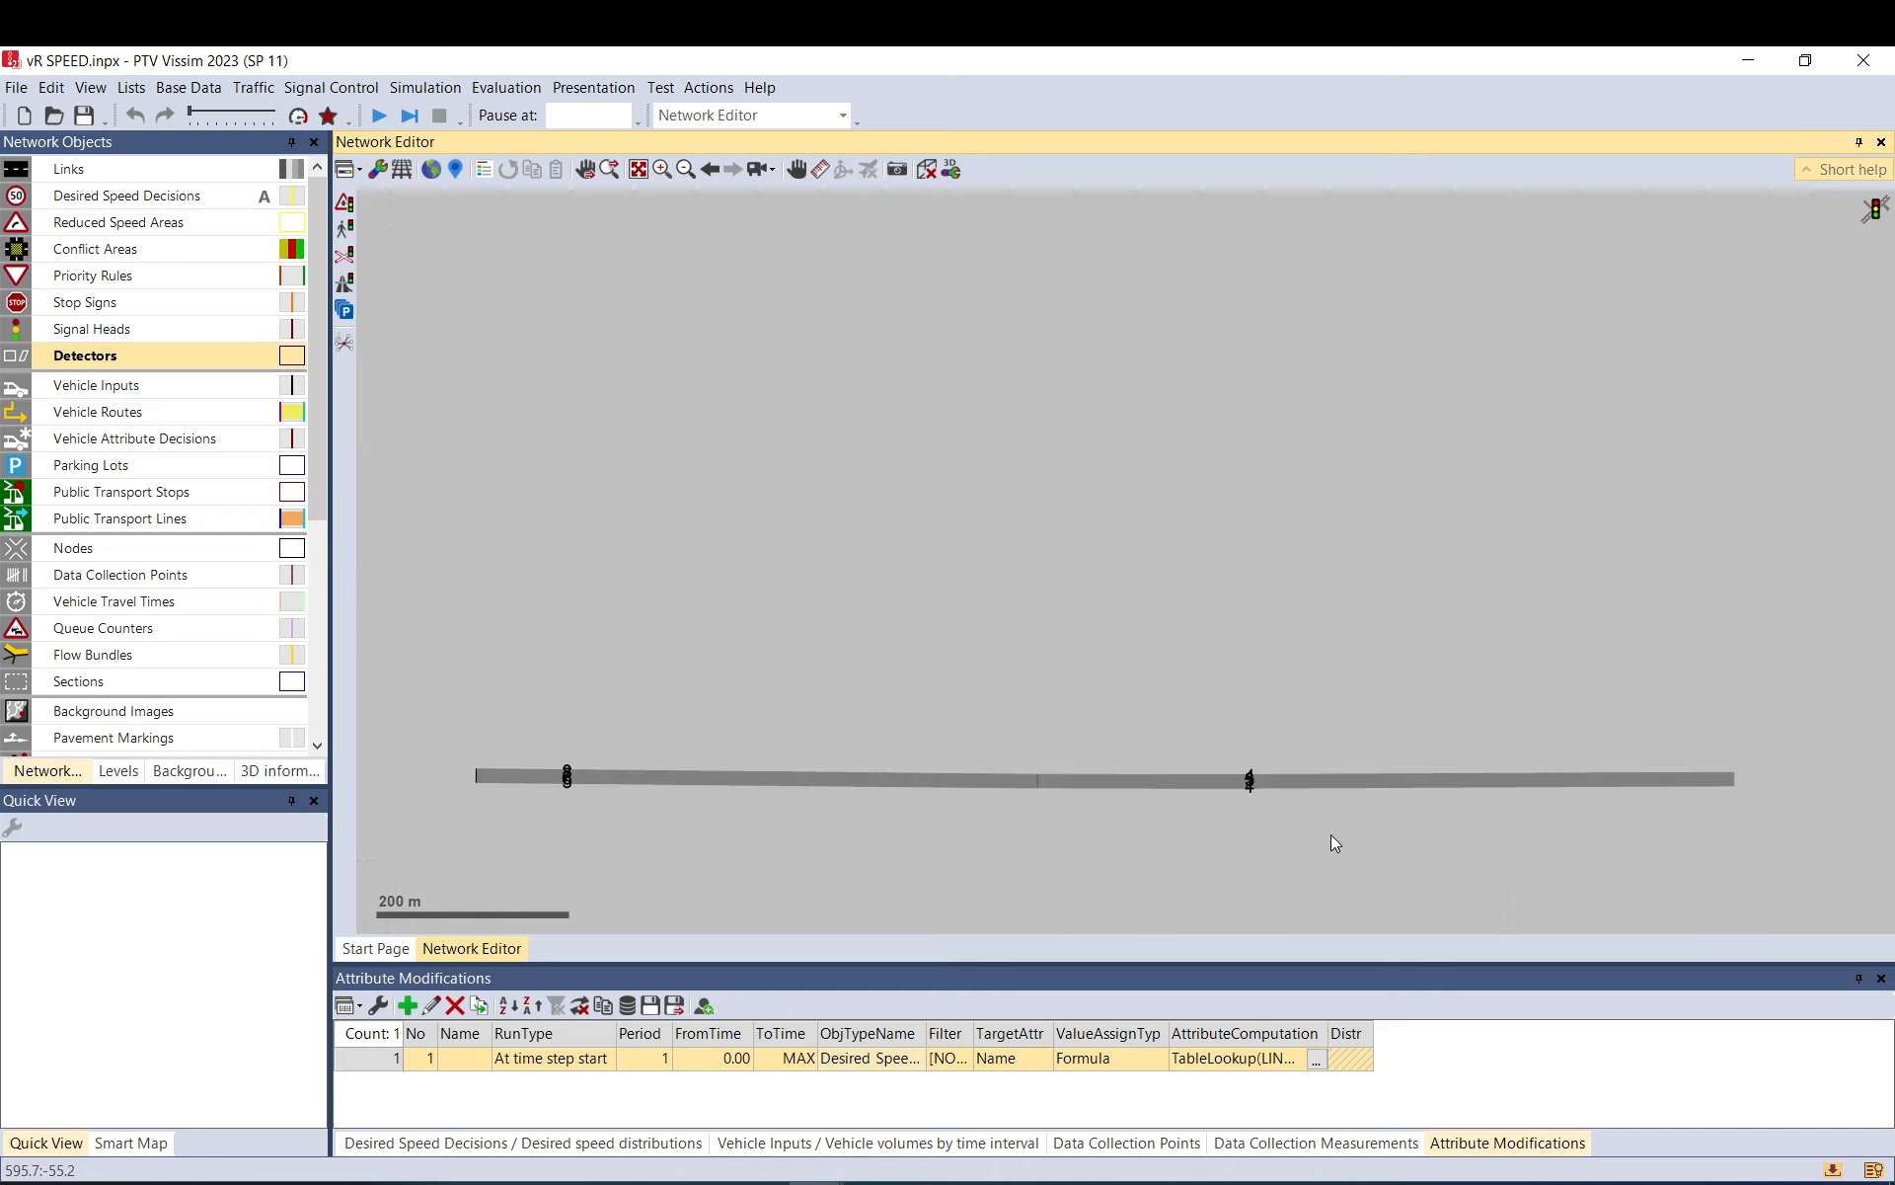
scroll(1257, 826, up, 2)
scroll(1264, 770, up, 2)
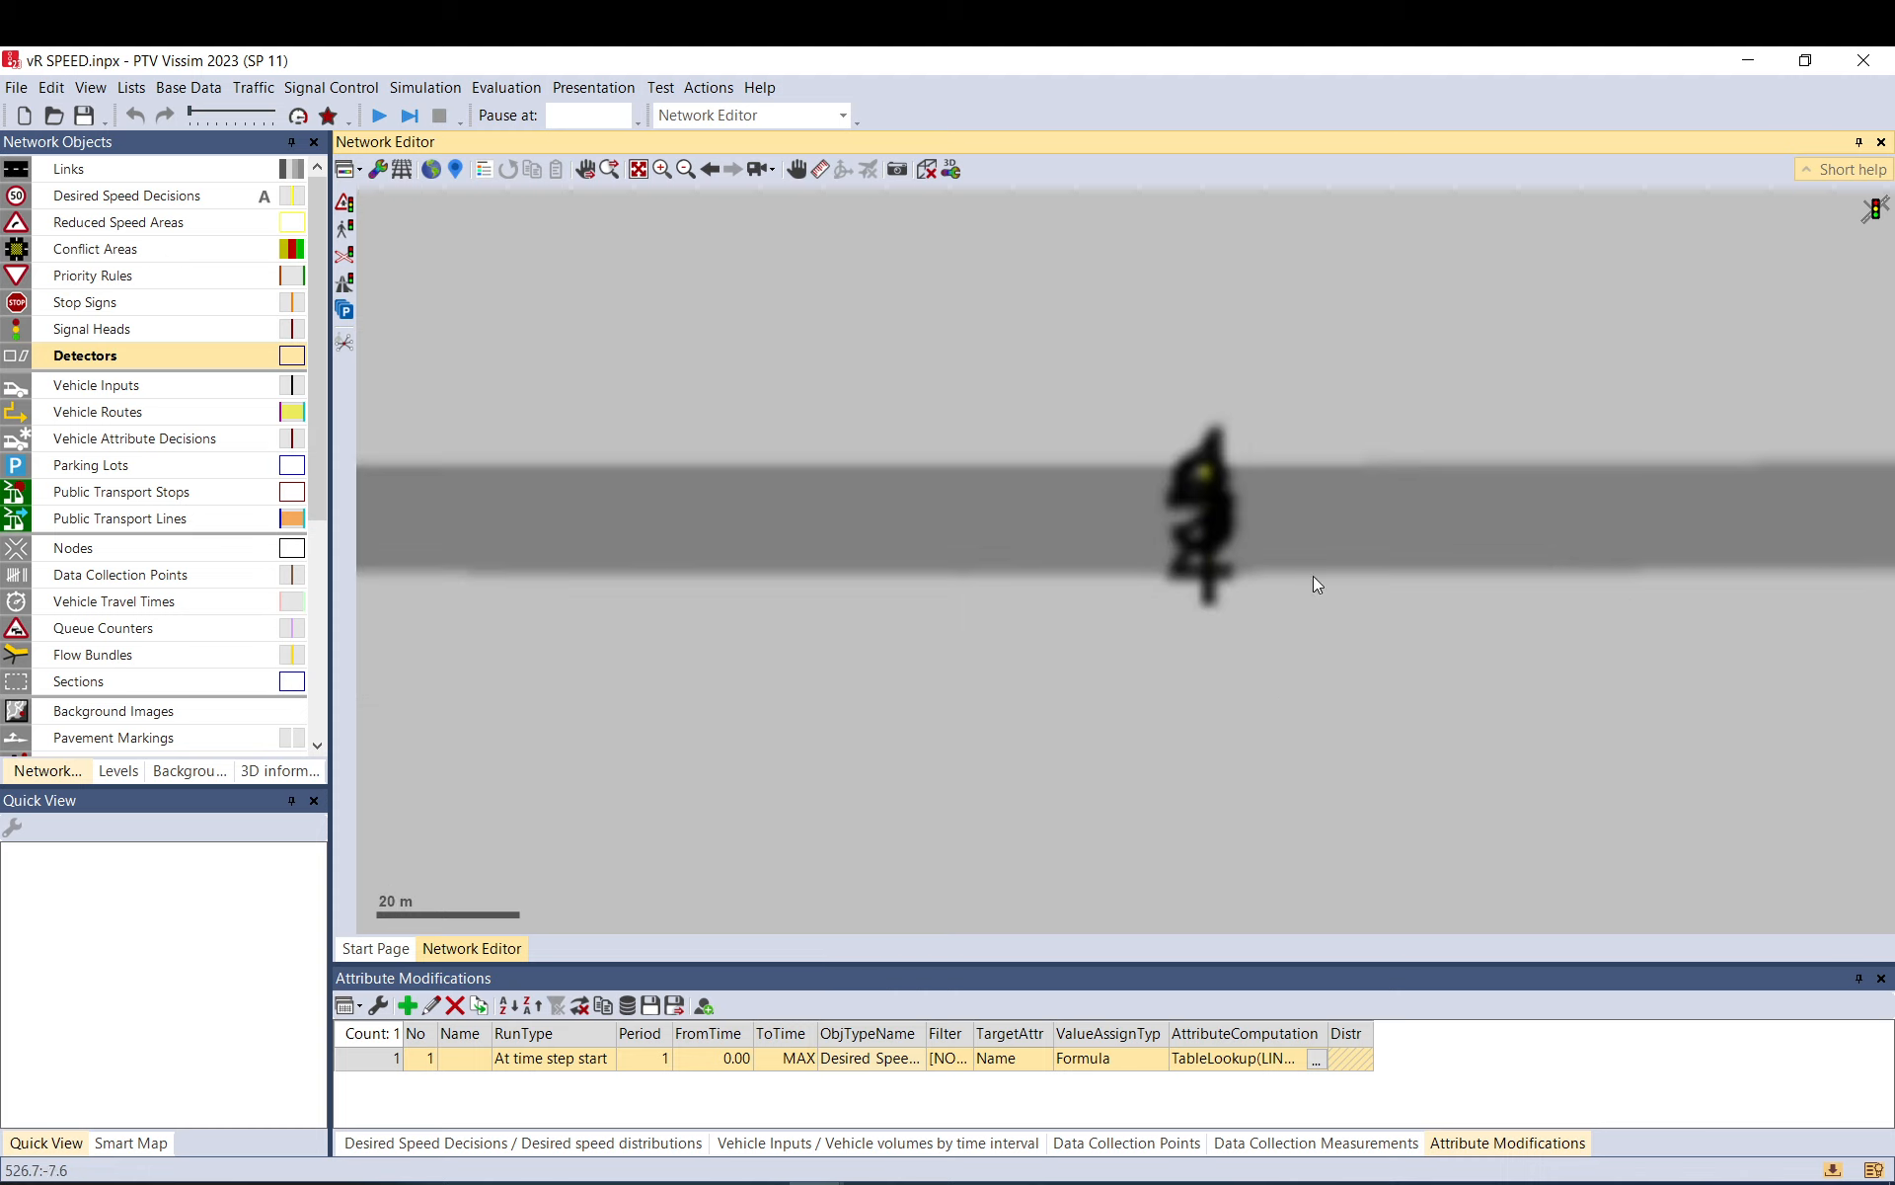
scroll(1210, 482, up, 2)
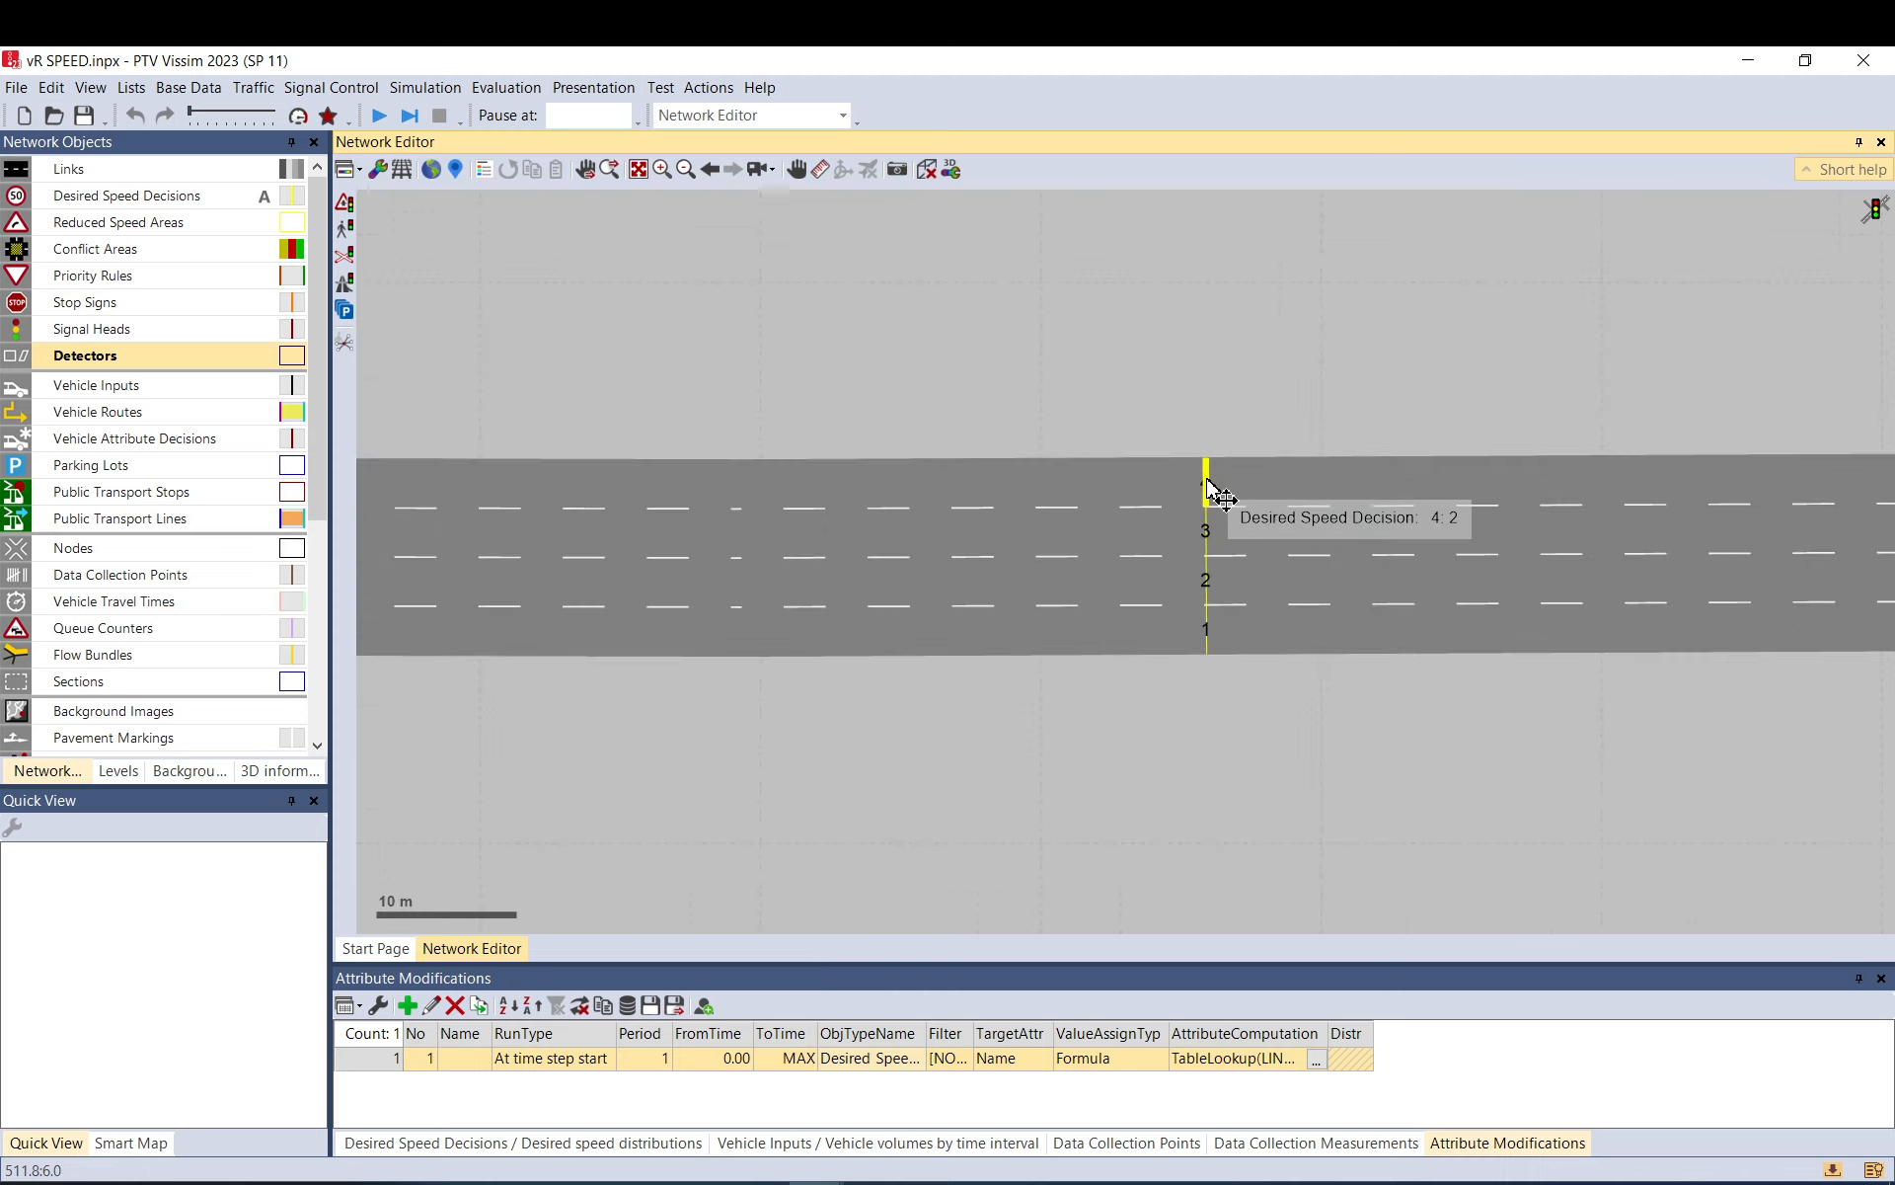
click(1208, 484)
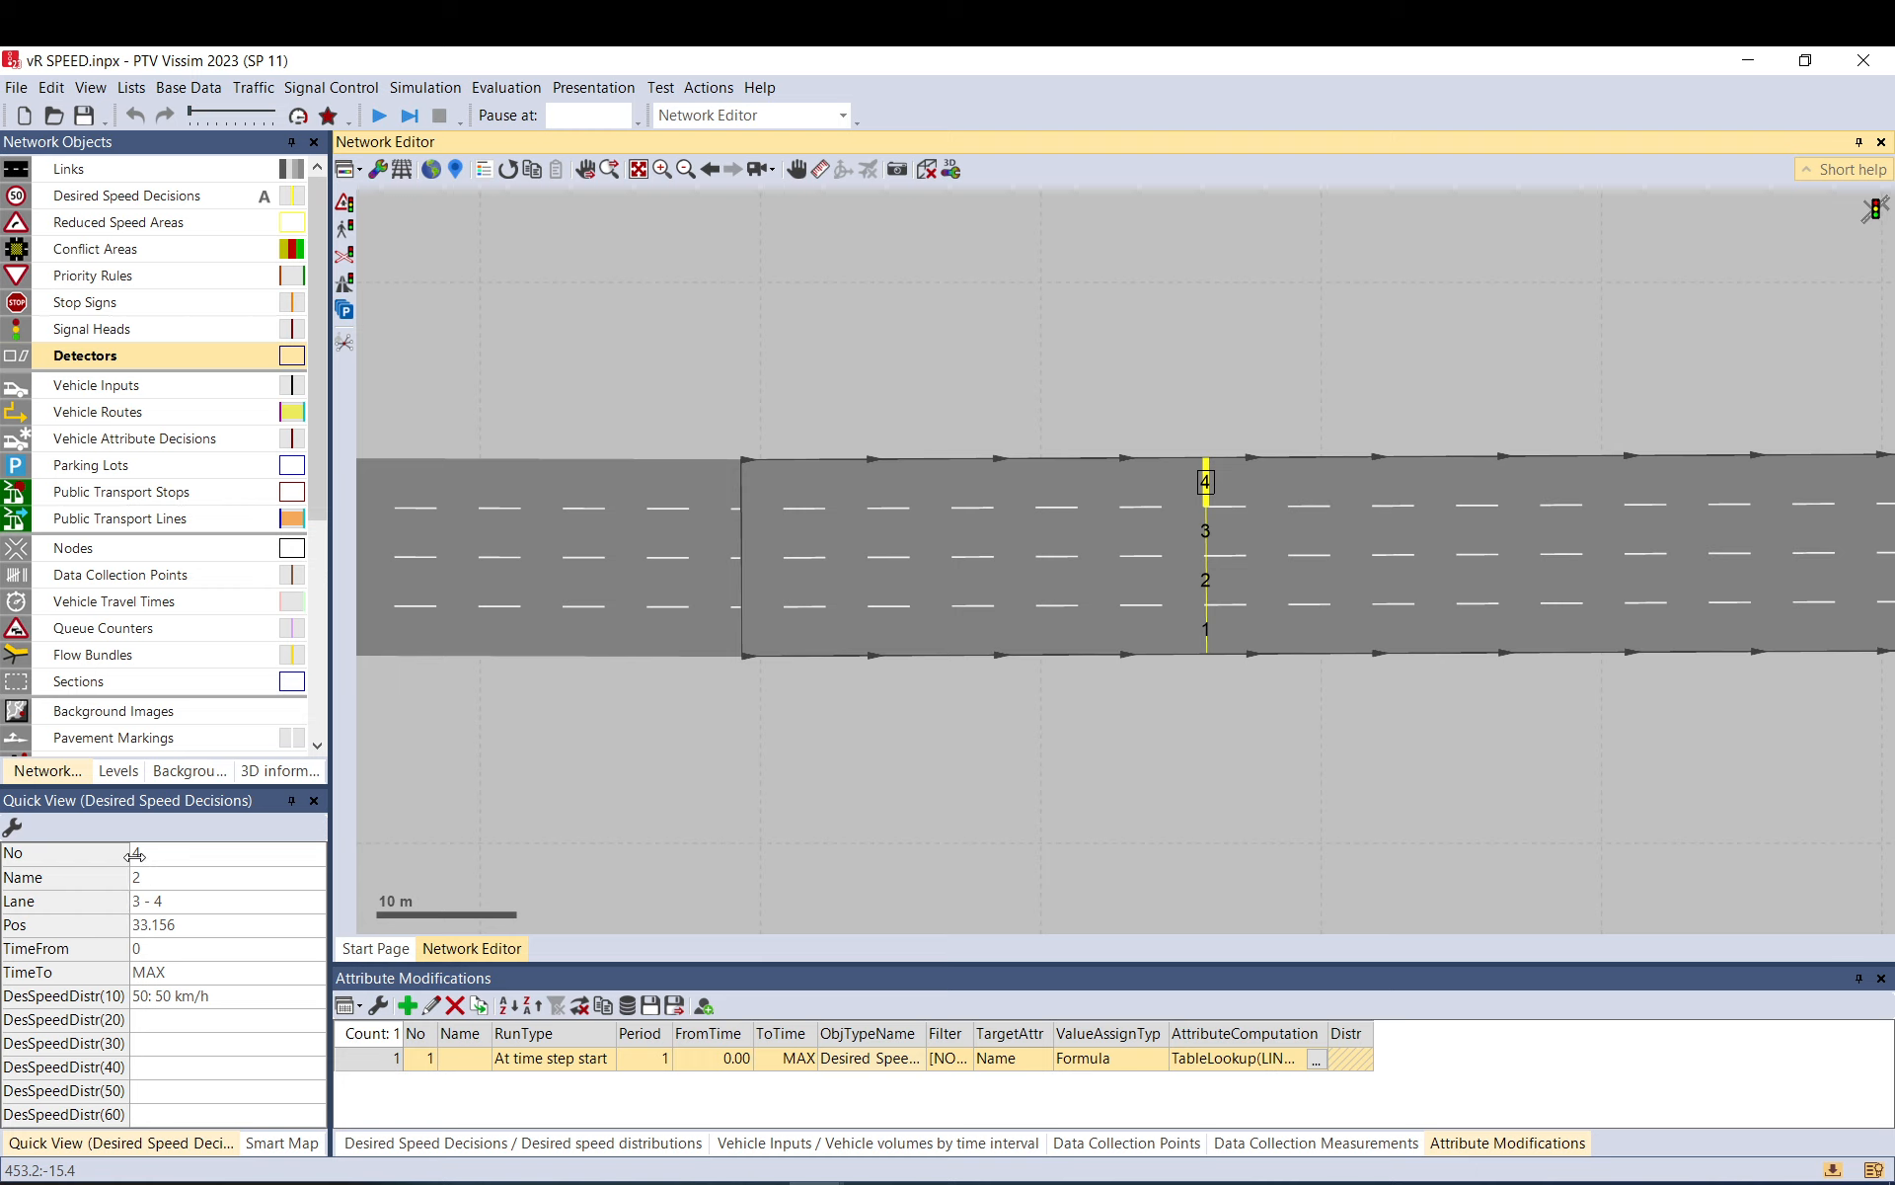
click(1229, 691)
scroll(950, 594, down, 2)
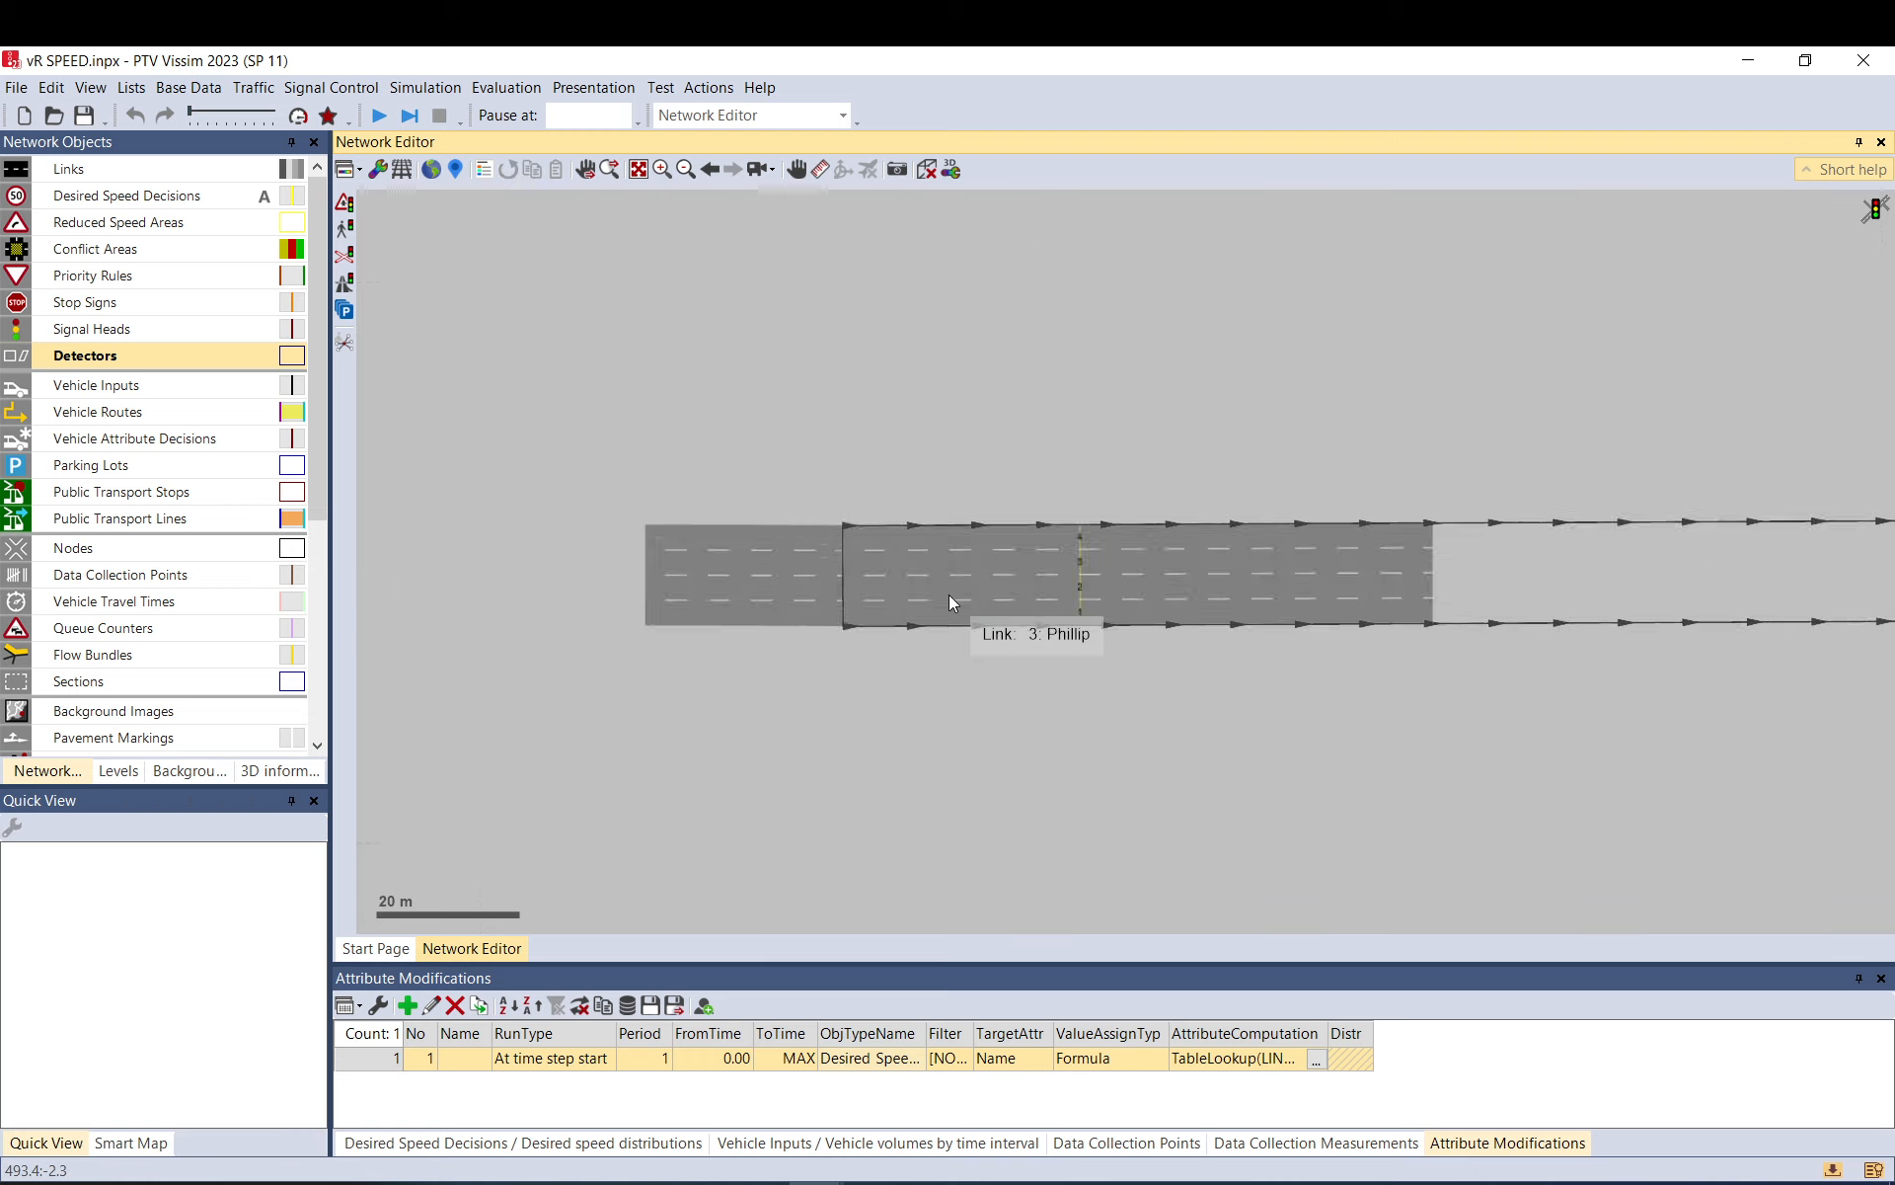
- Open attribute modification 1 for editing, enlarge its dialog and clear the existing TableLookup formula
double_click(365, 1058)
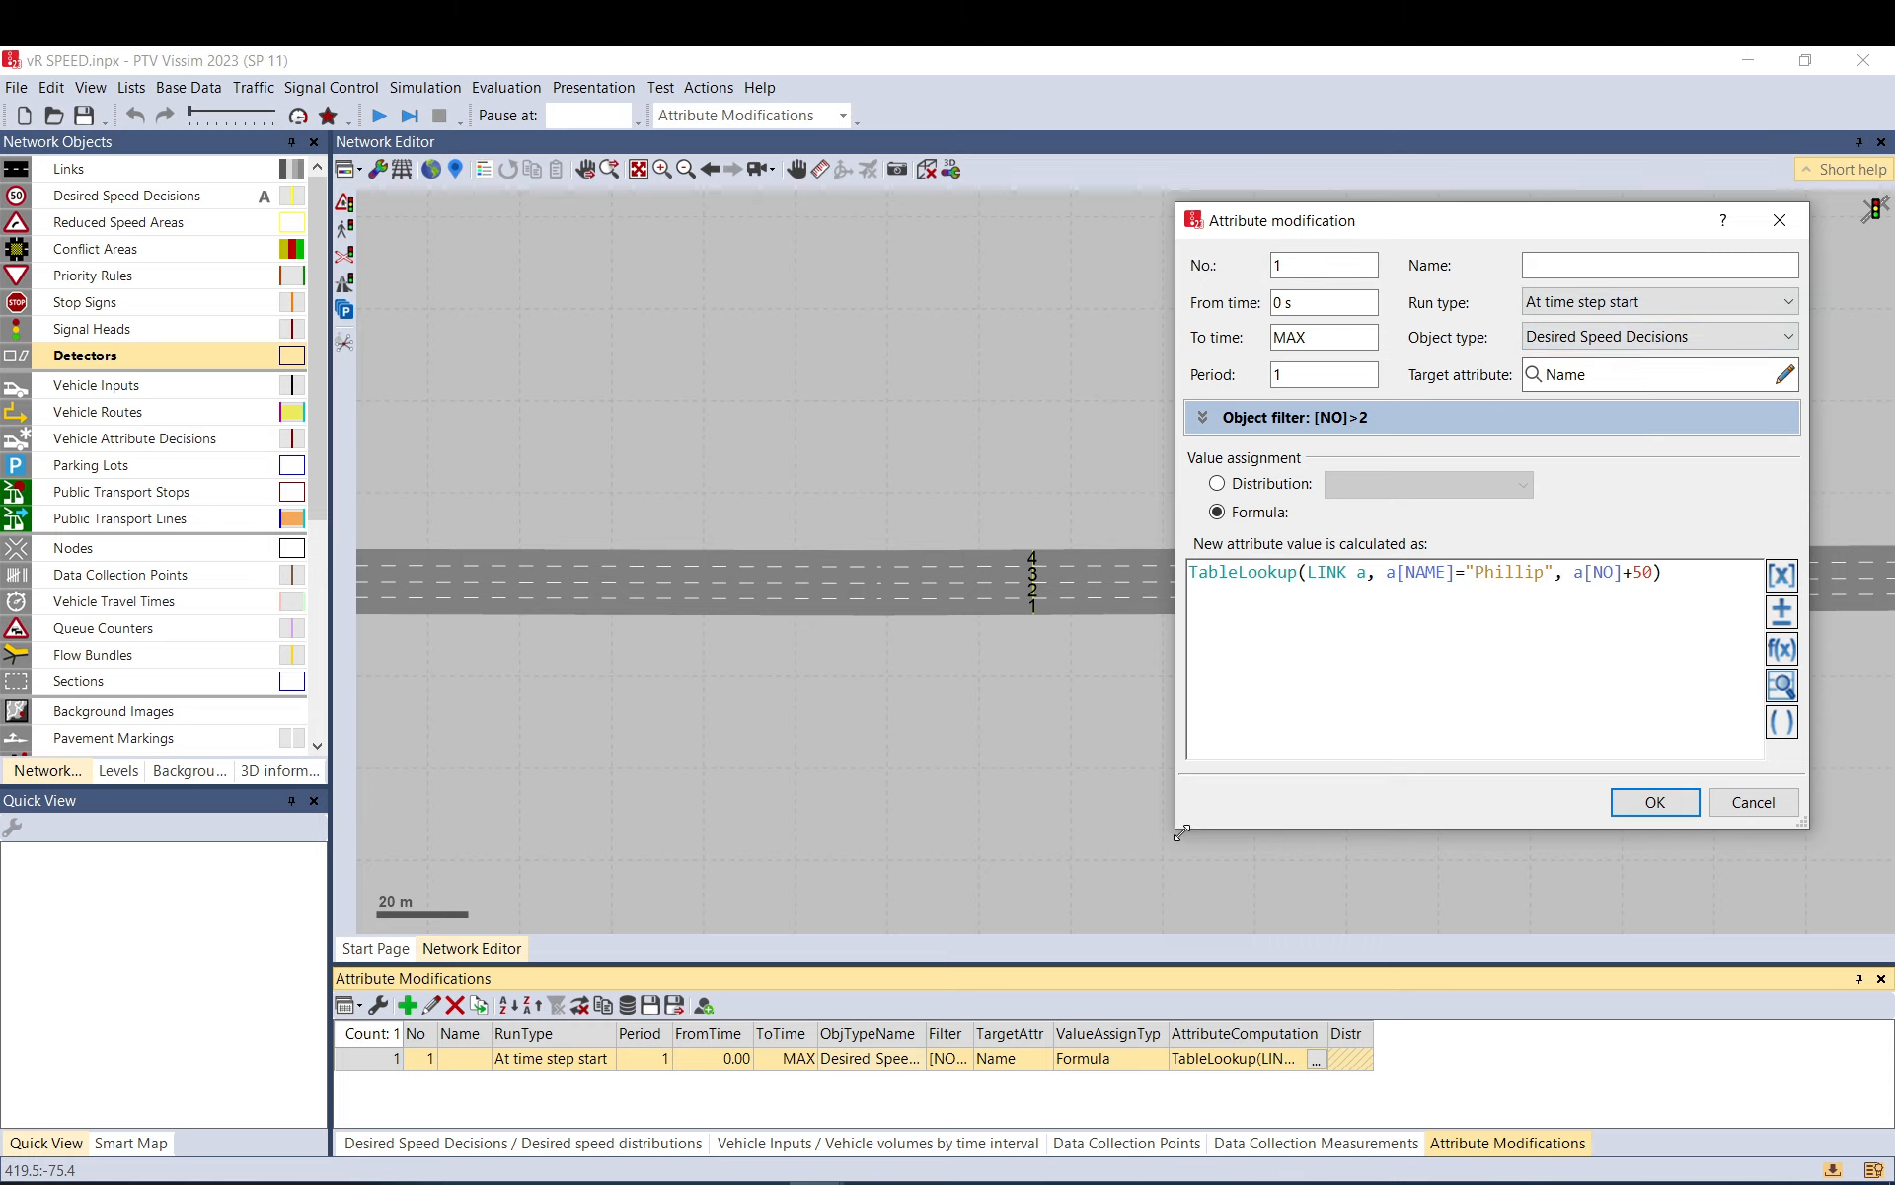
drag(1181, 832, 1031, 1068)
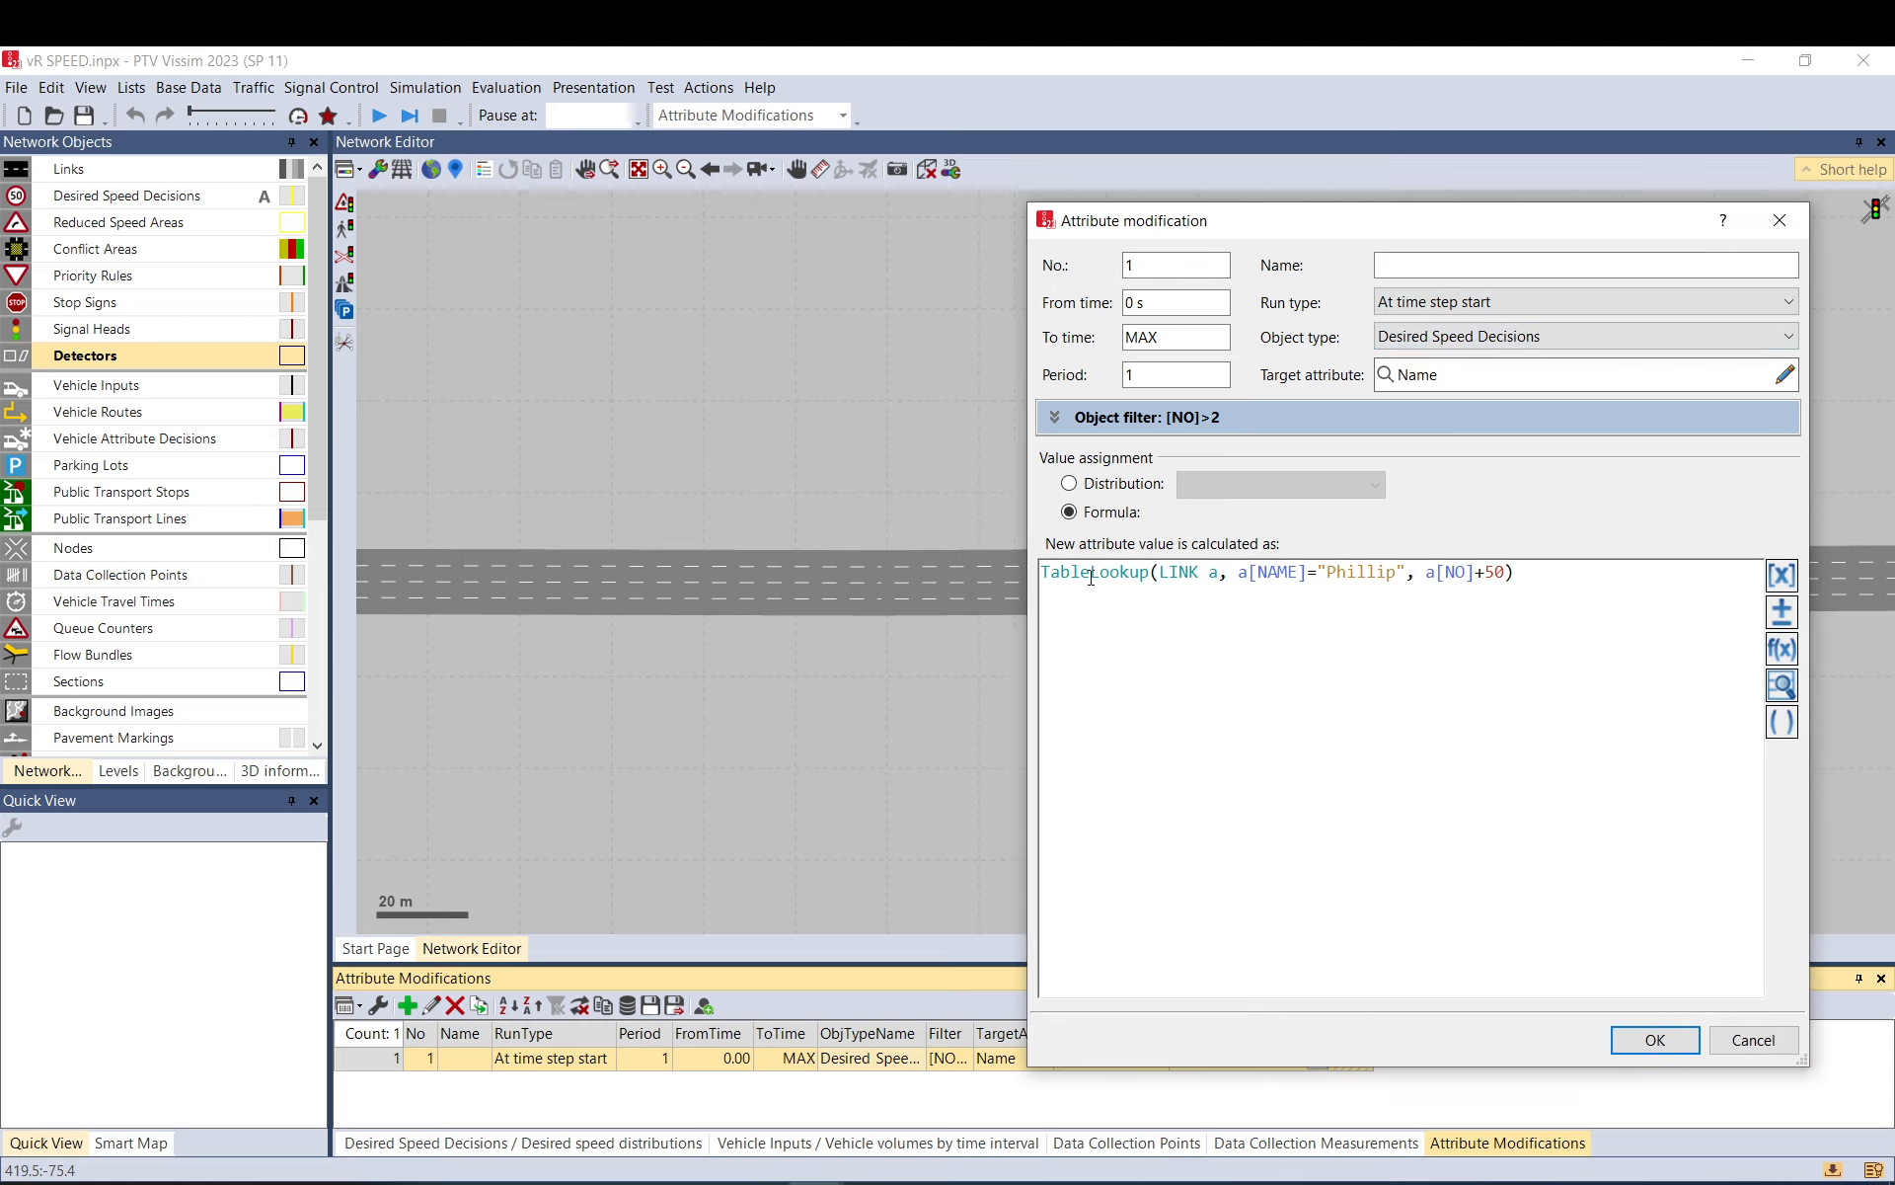
drag(1644, 582, 1070, 552)
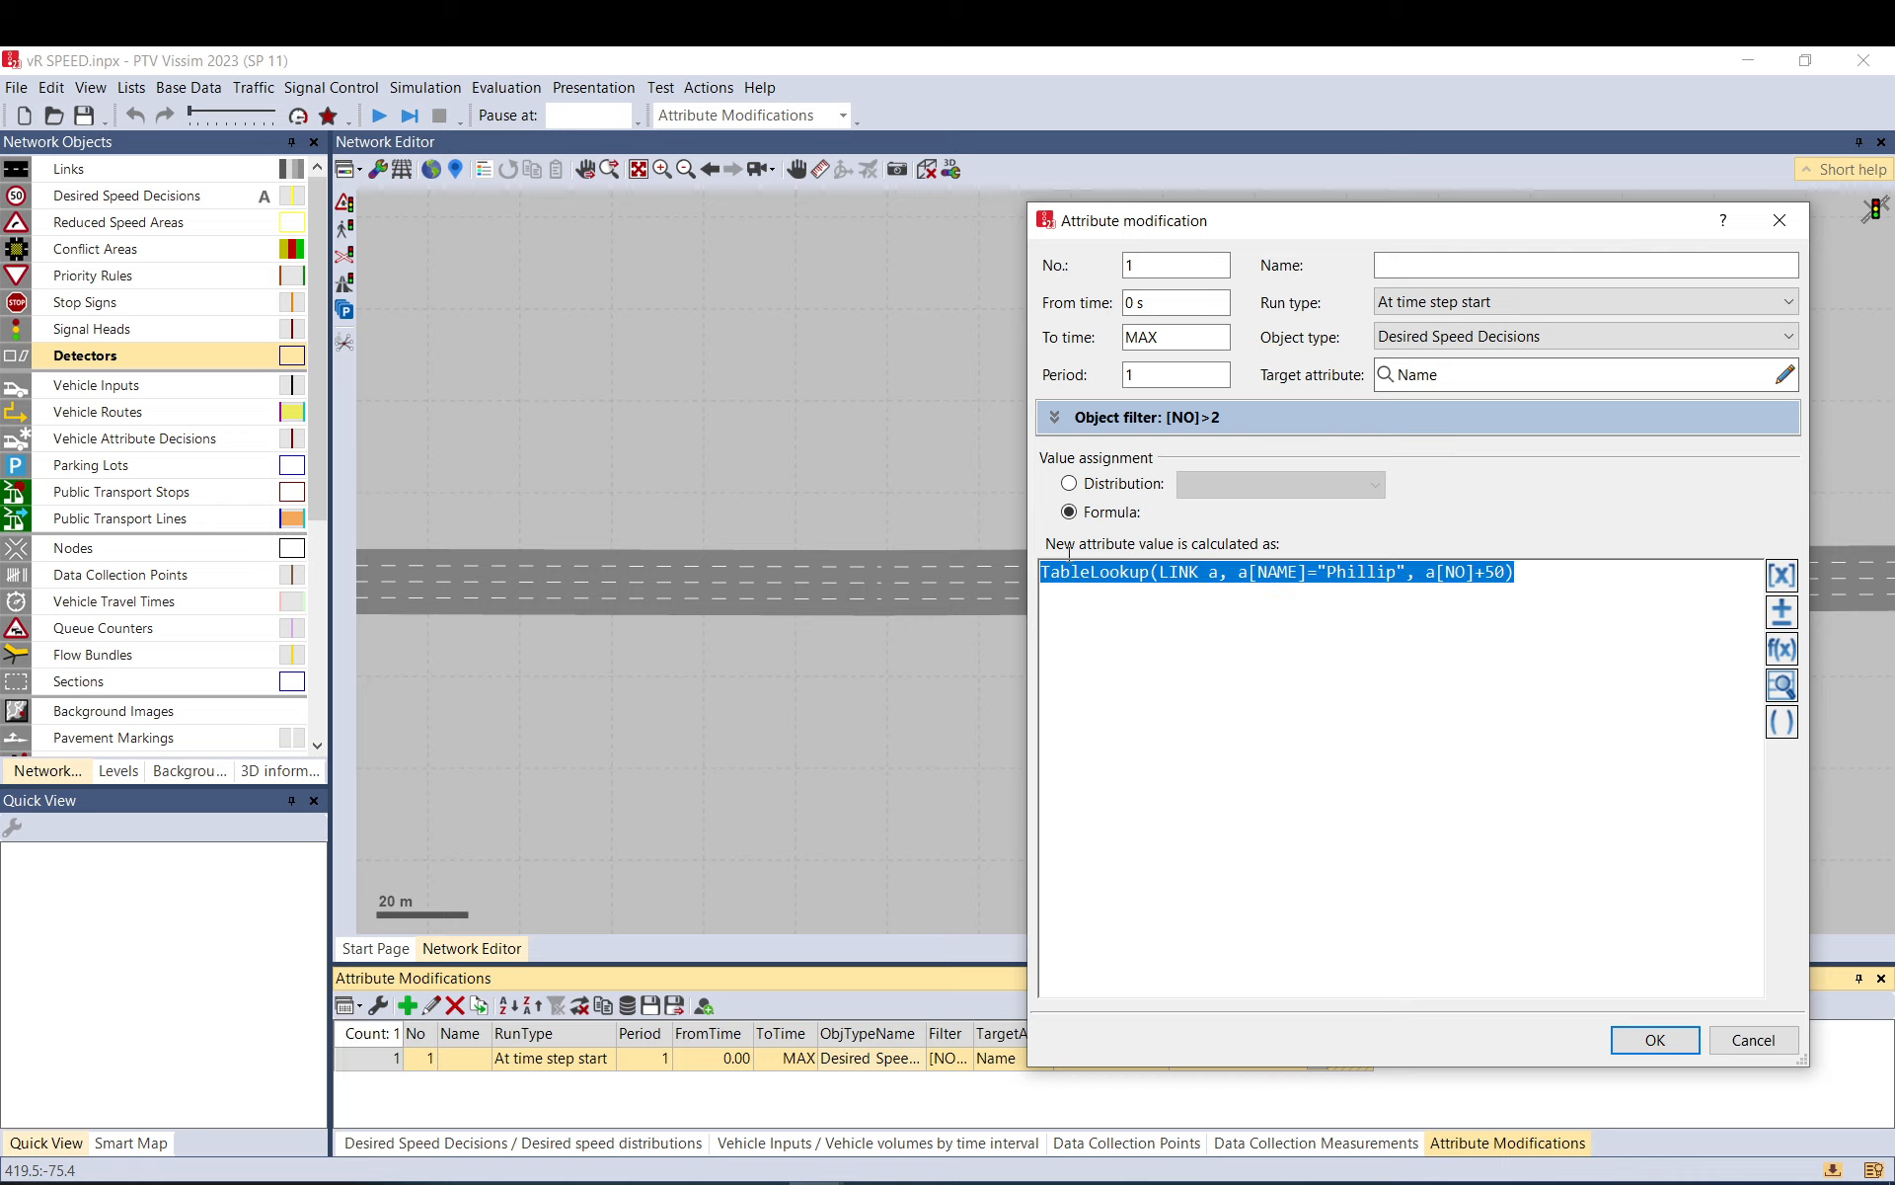
key(Delete)
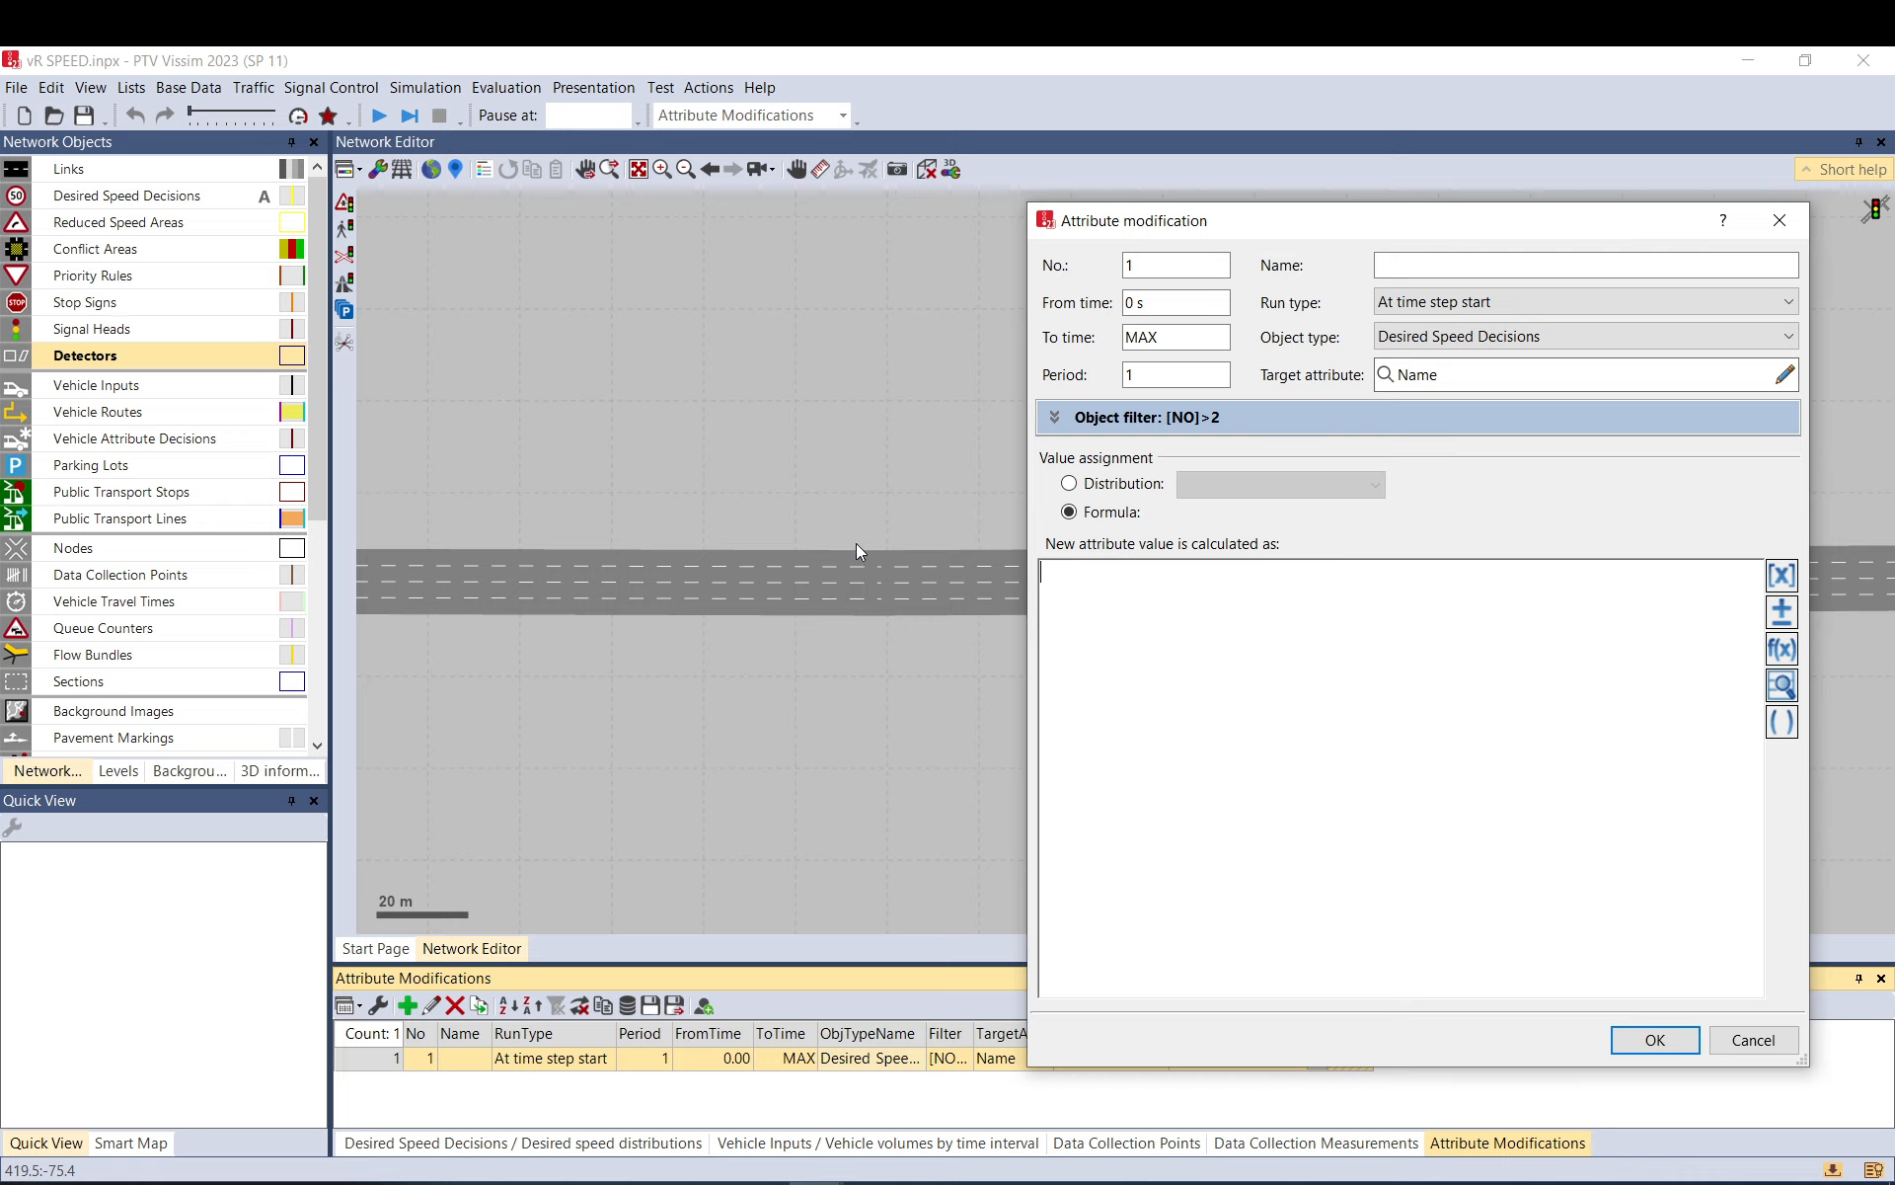
- Change the object filter of the attribute modification to [NO]<5
click(1056, 416)
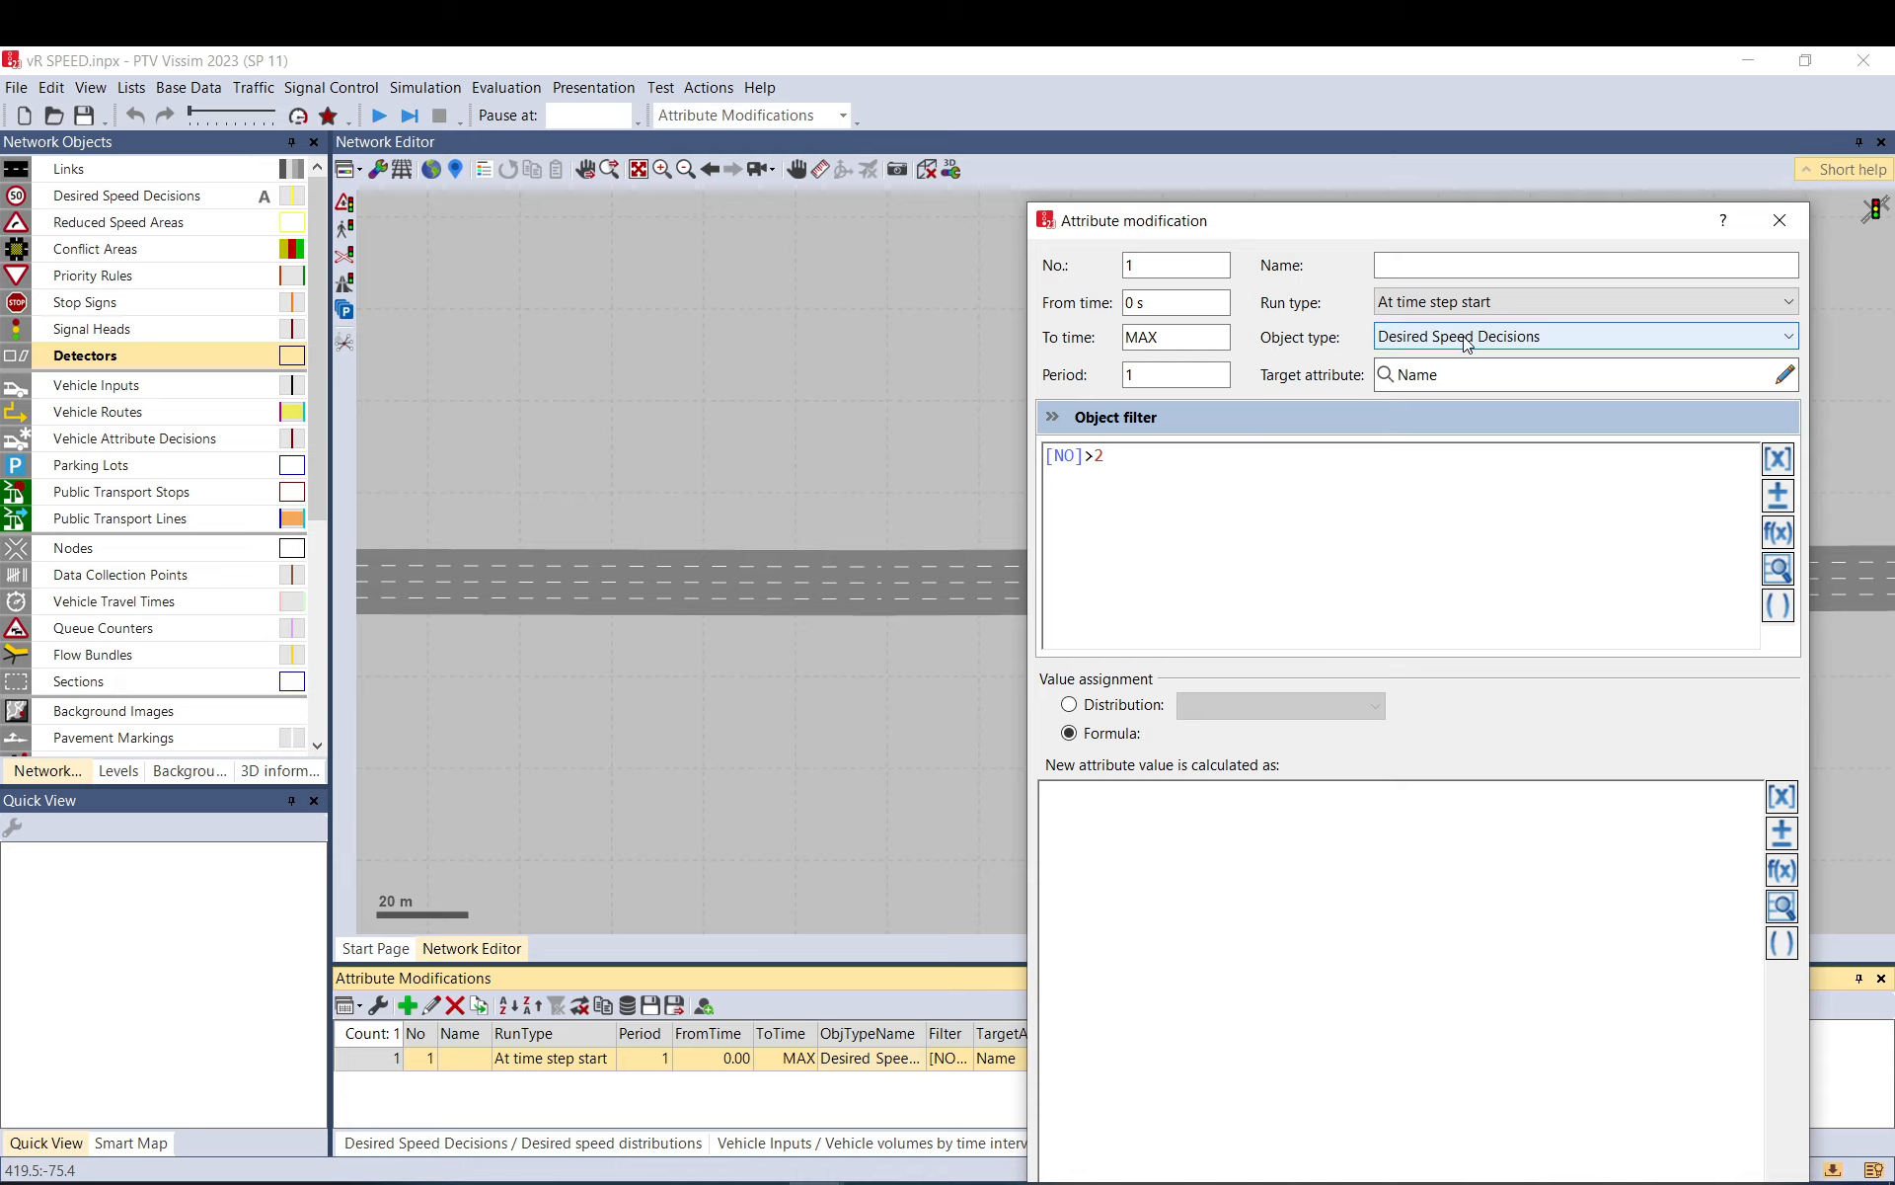
drag(1457, 376, 1394, 376)
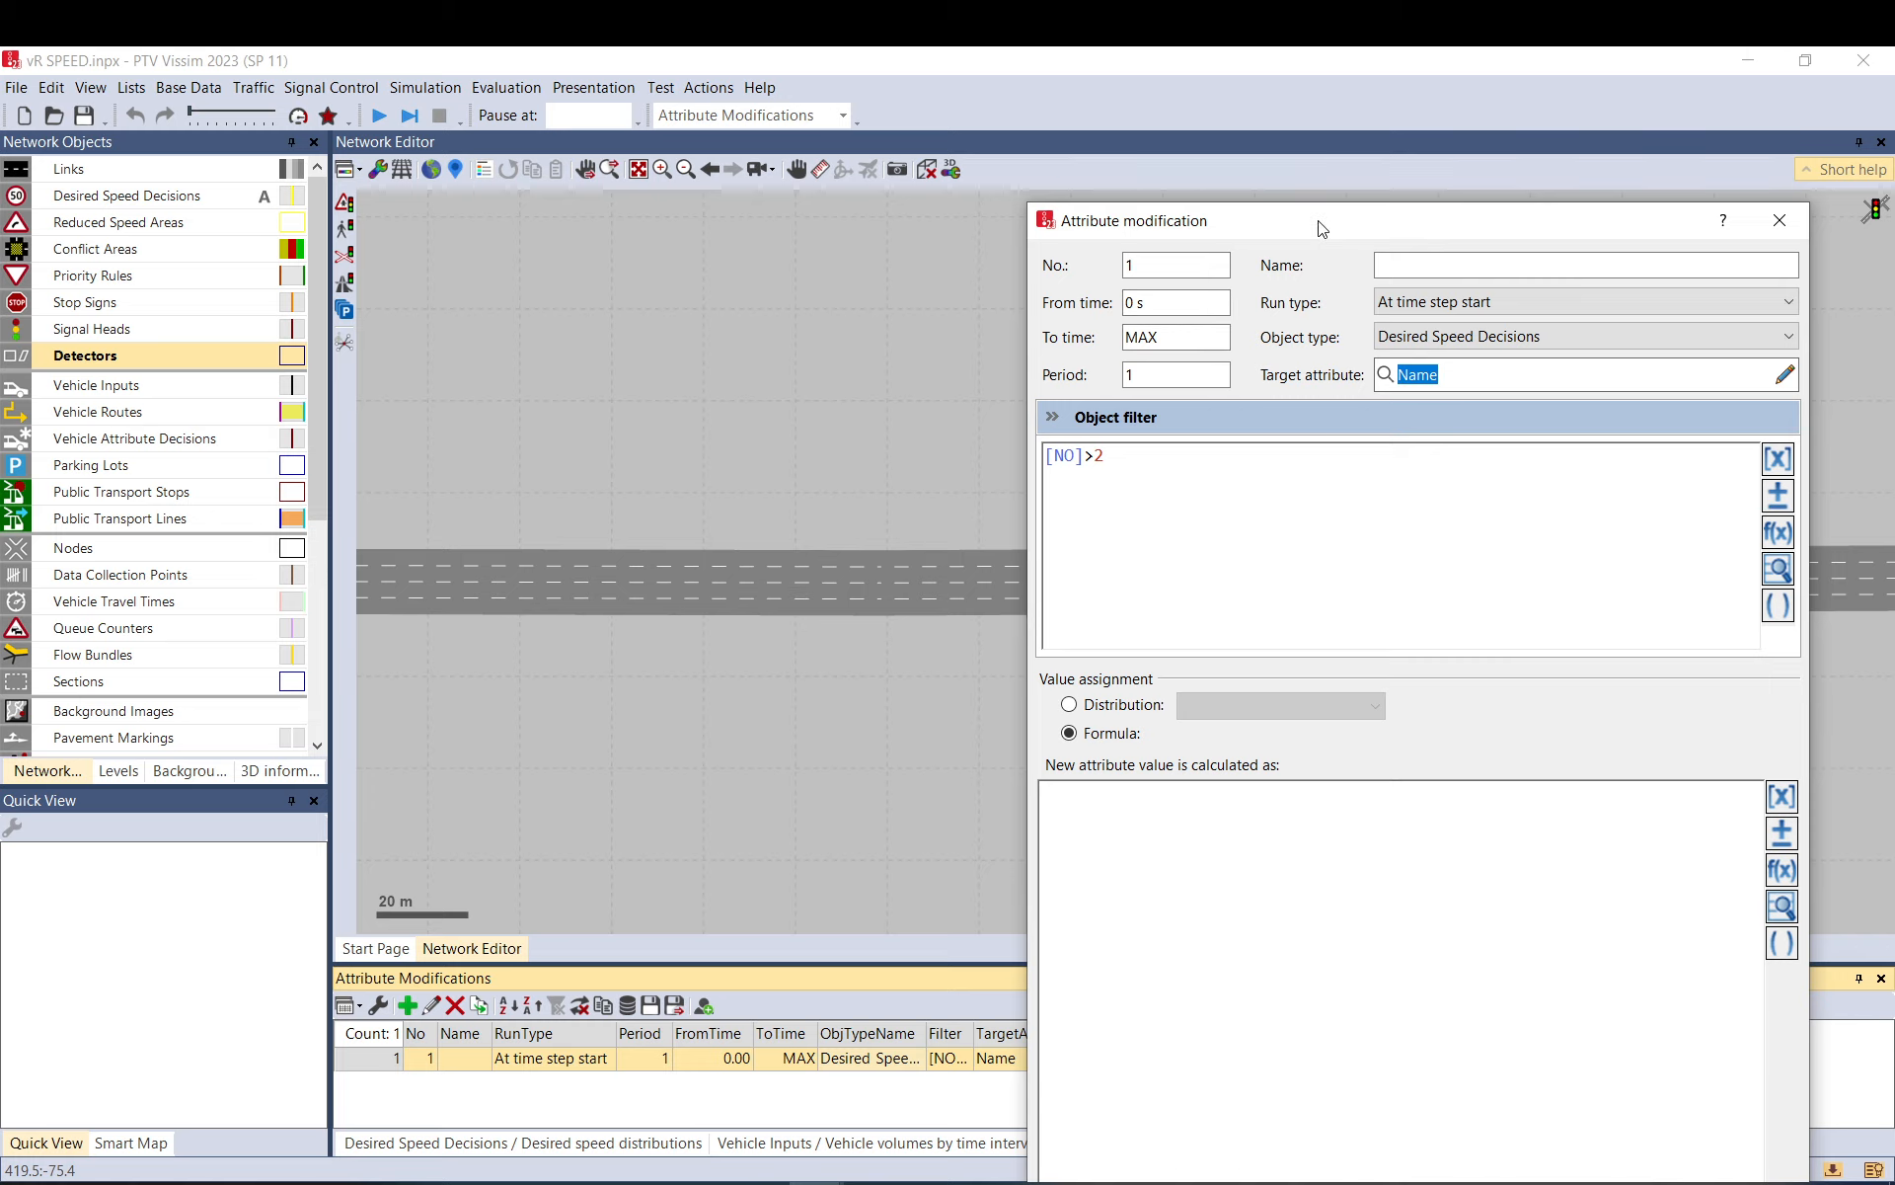
drag(1316, 221, 504, 125)
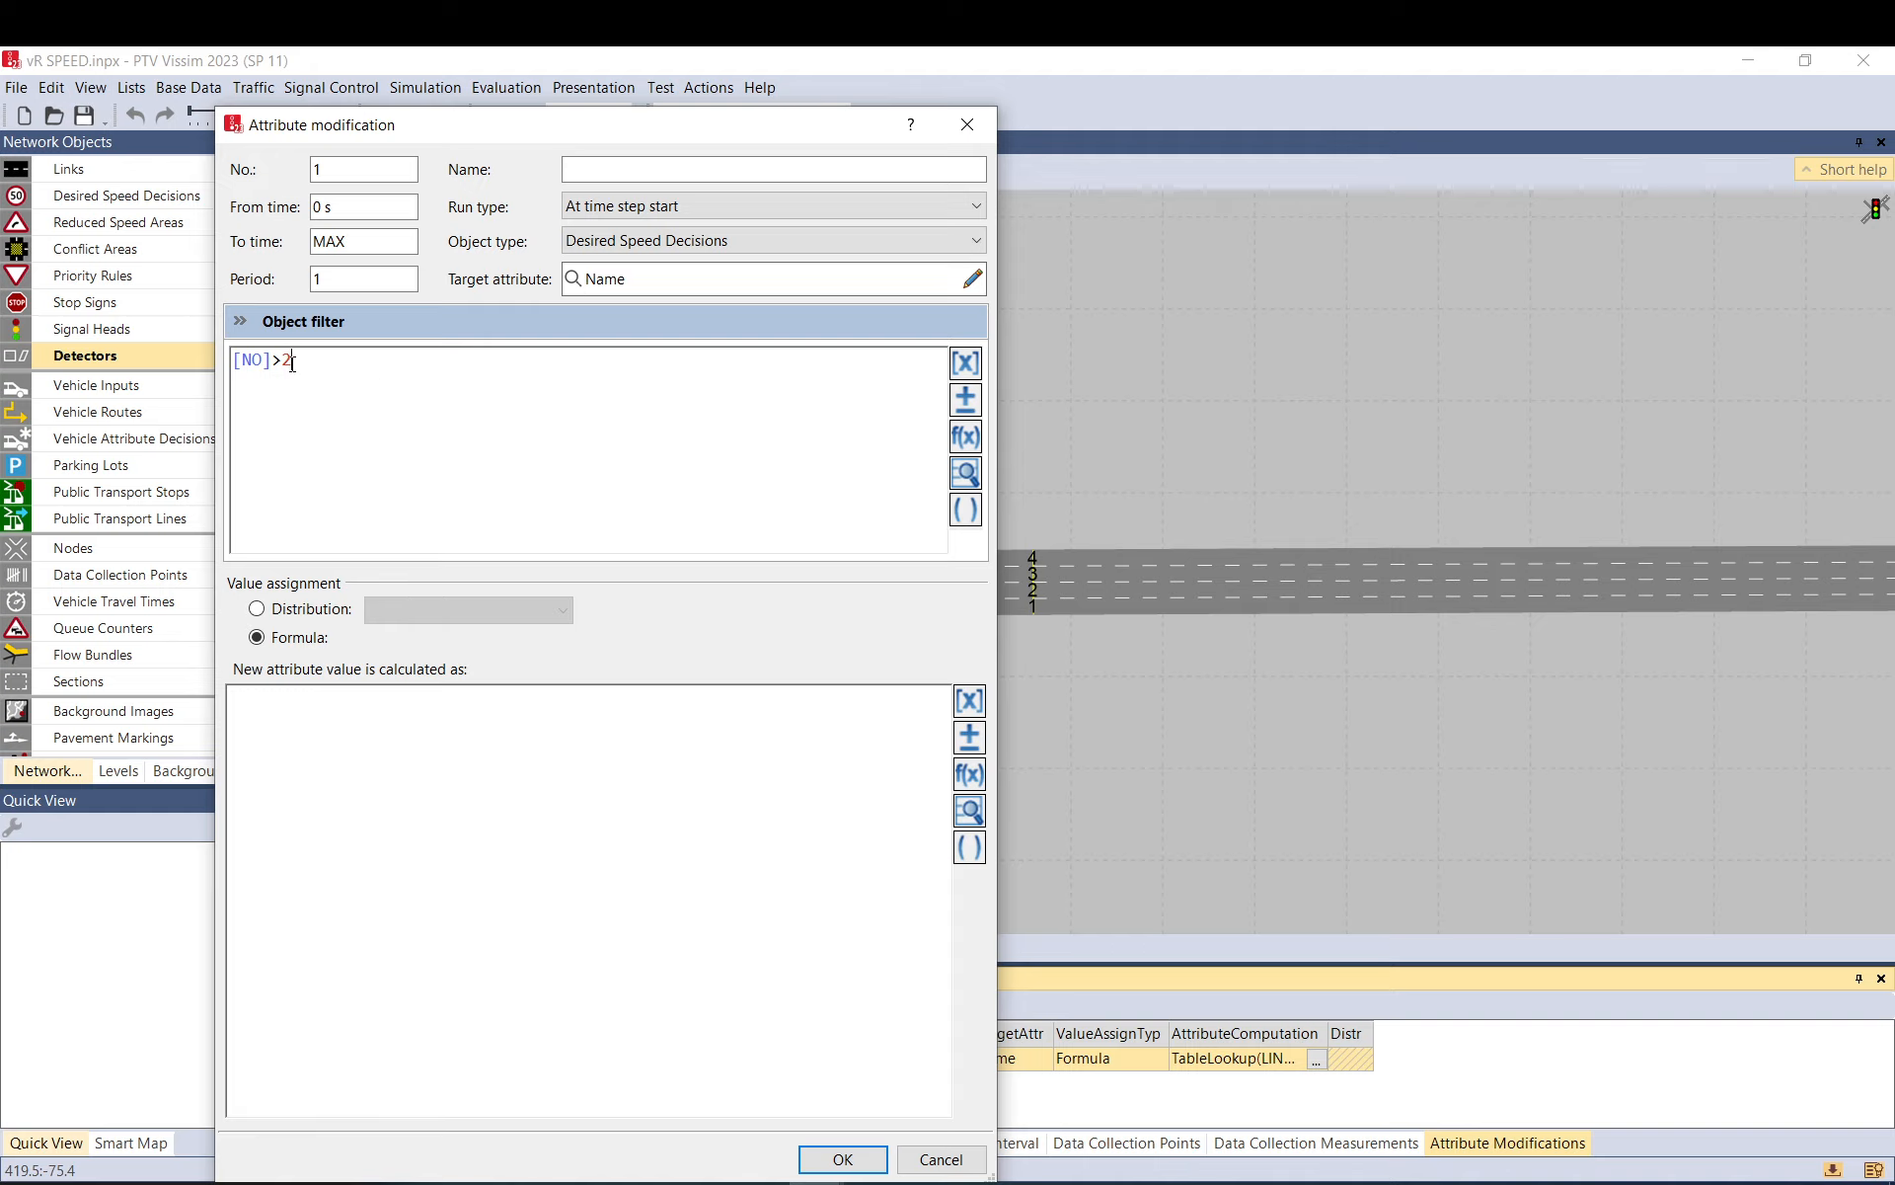
drag(292, 364, 264, 360)
key(Right)
key(BackSpace)
key(BackSpace)
text(<)
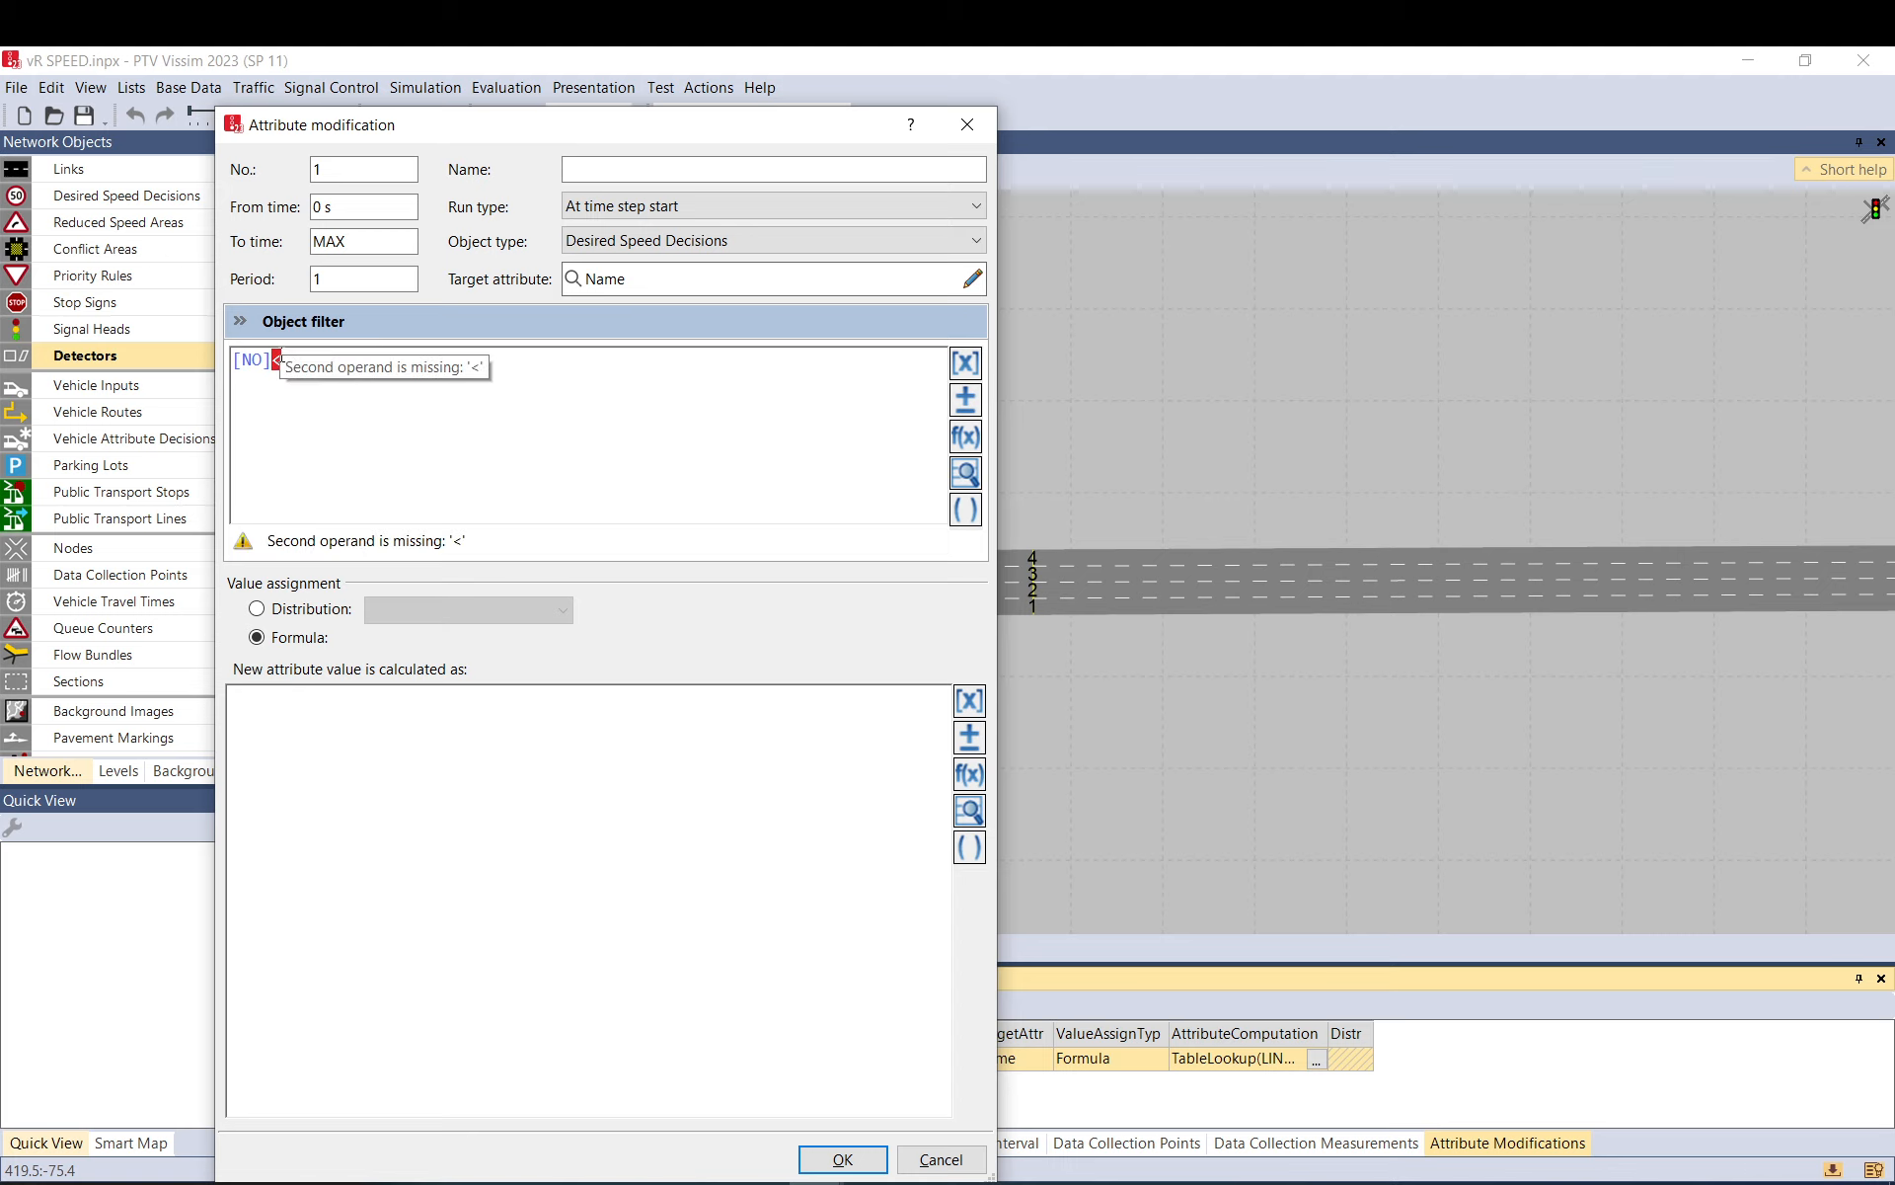
text(5)
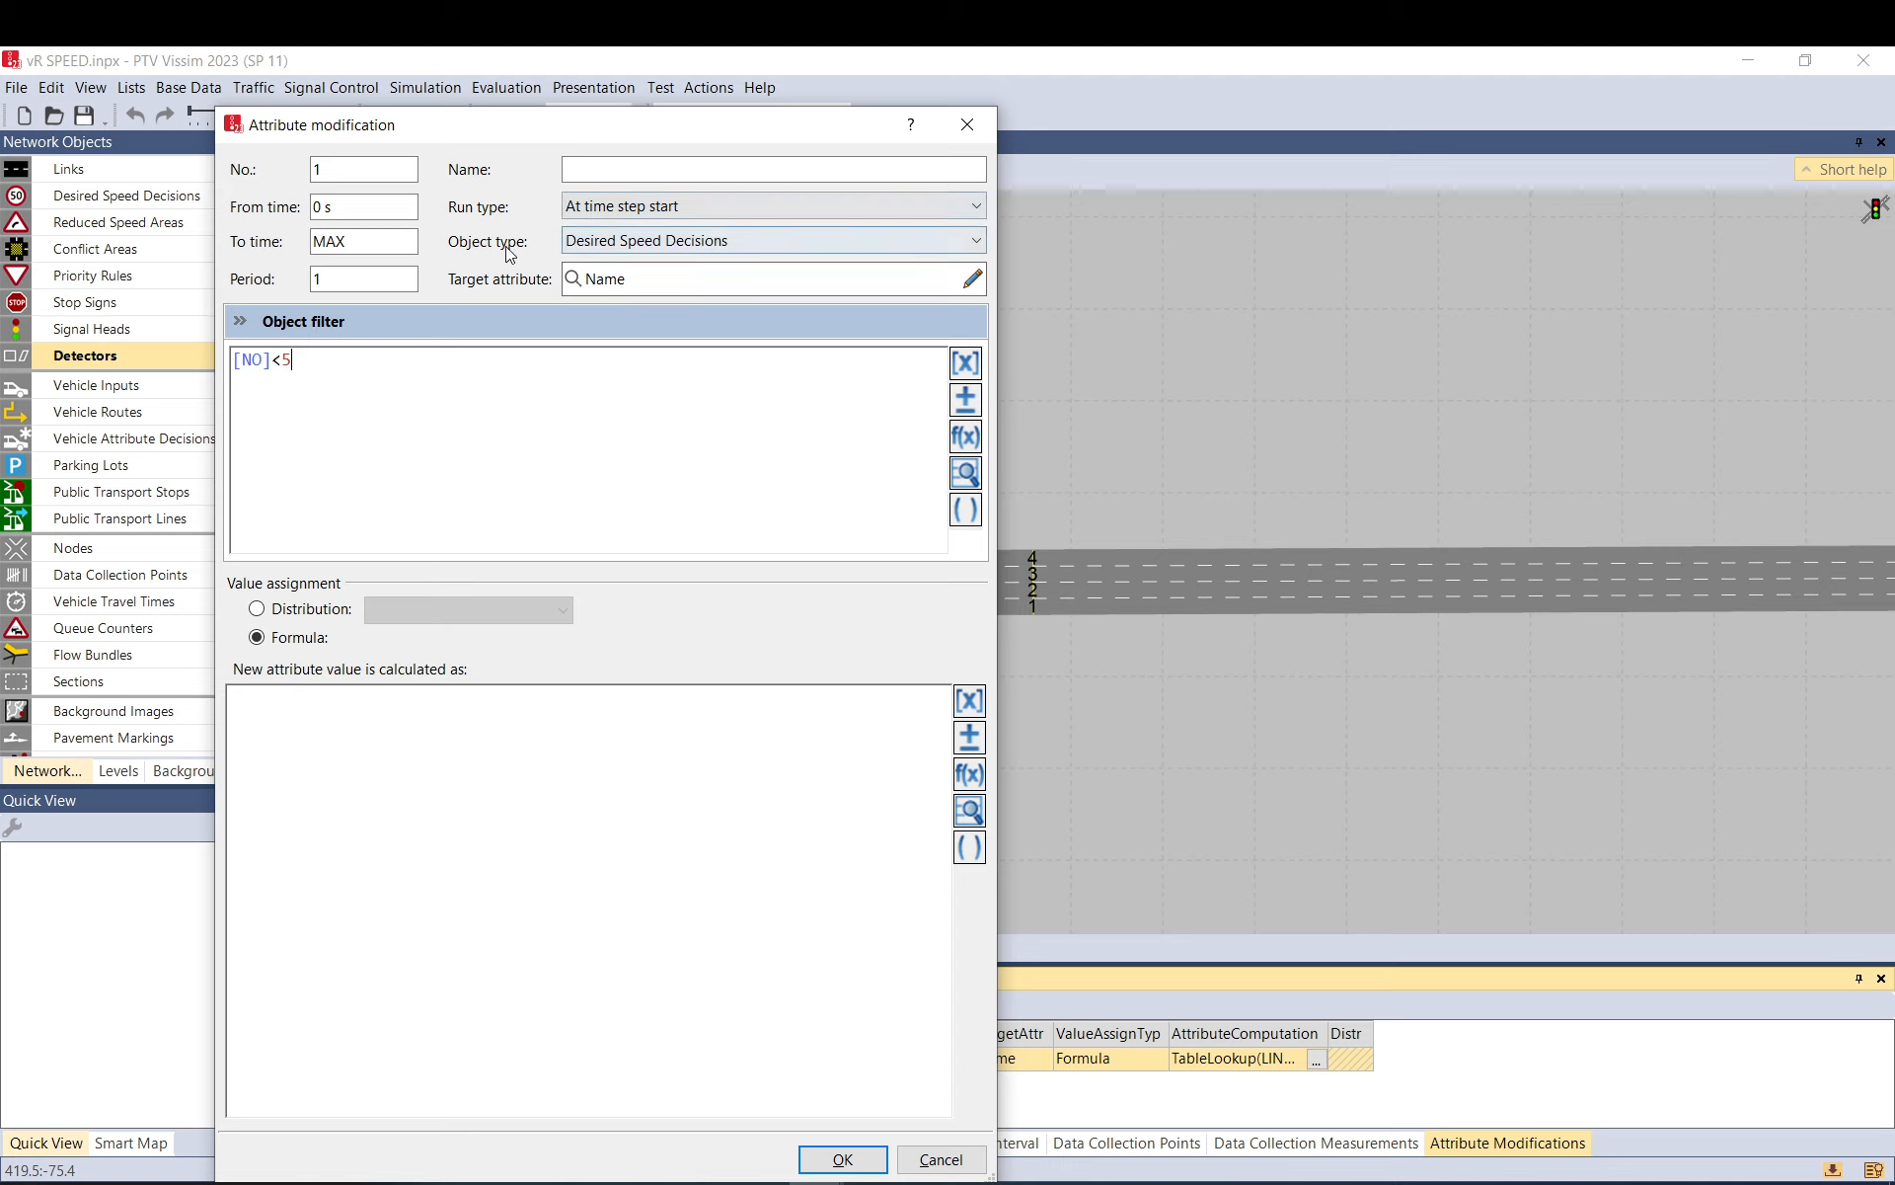
click(251, 322)
- Collapse the object filter and start inserting a TableLookup into the formula with Links as its network object type
drag(484, 146, 1349, 114)
click(1251, 550)
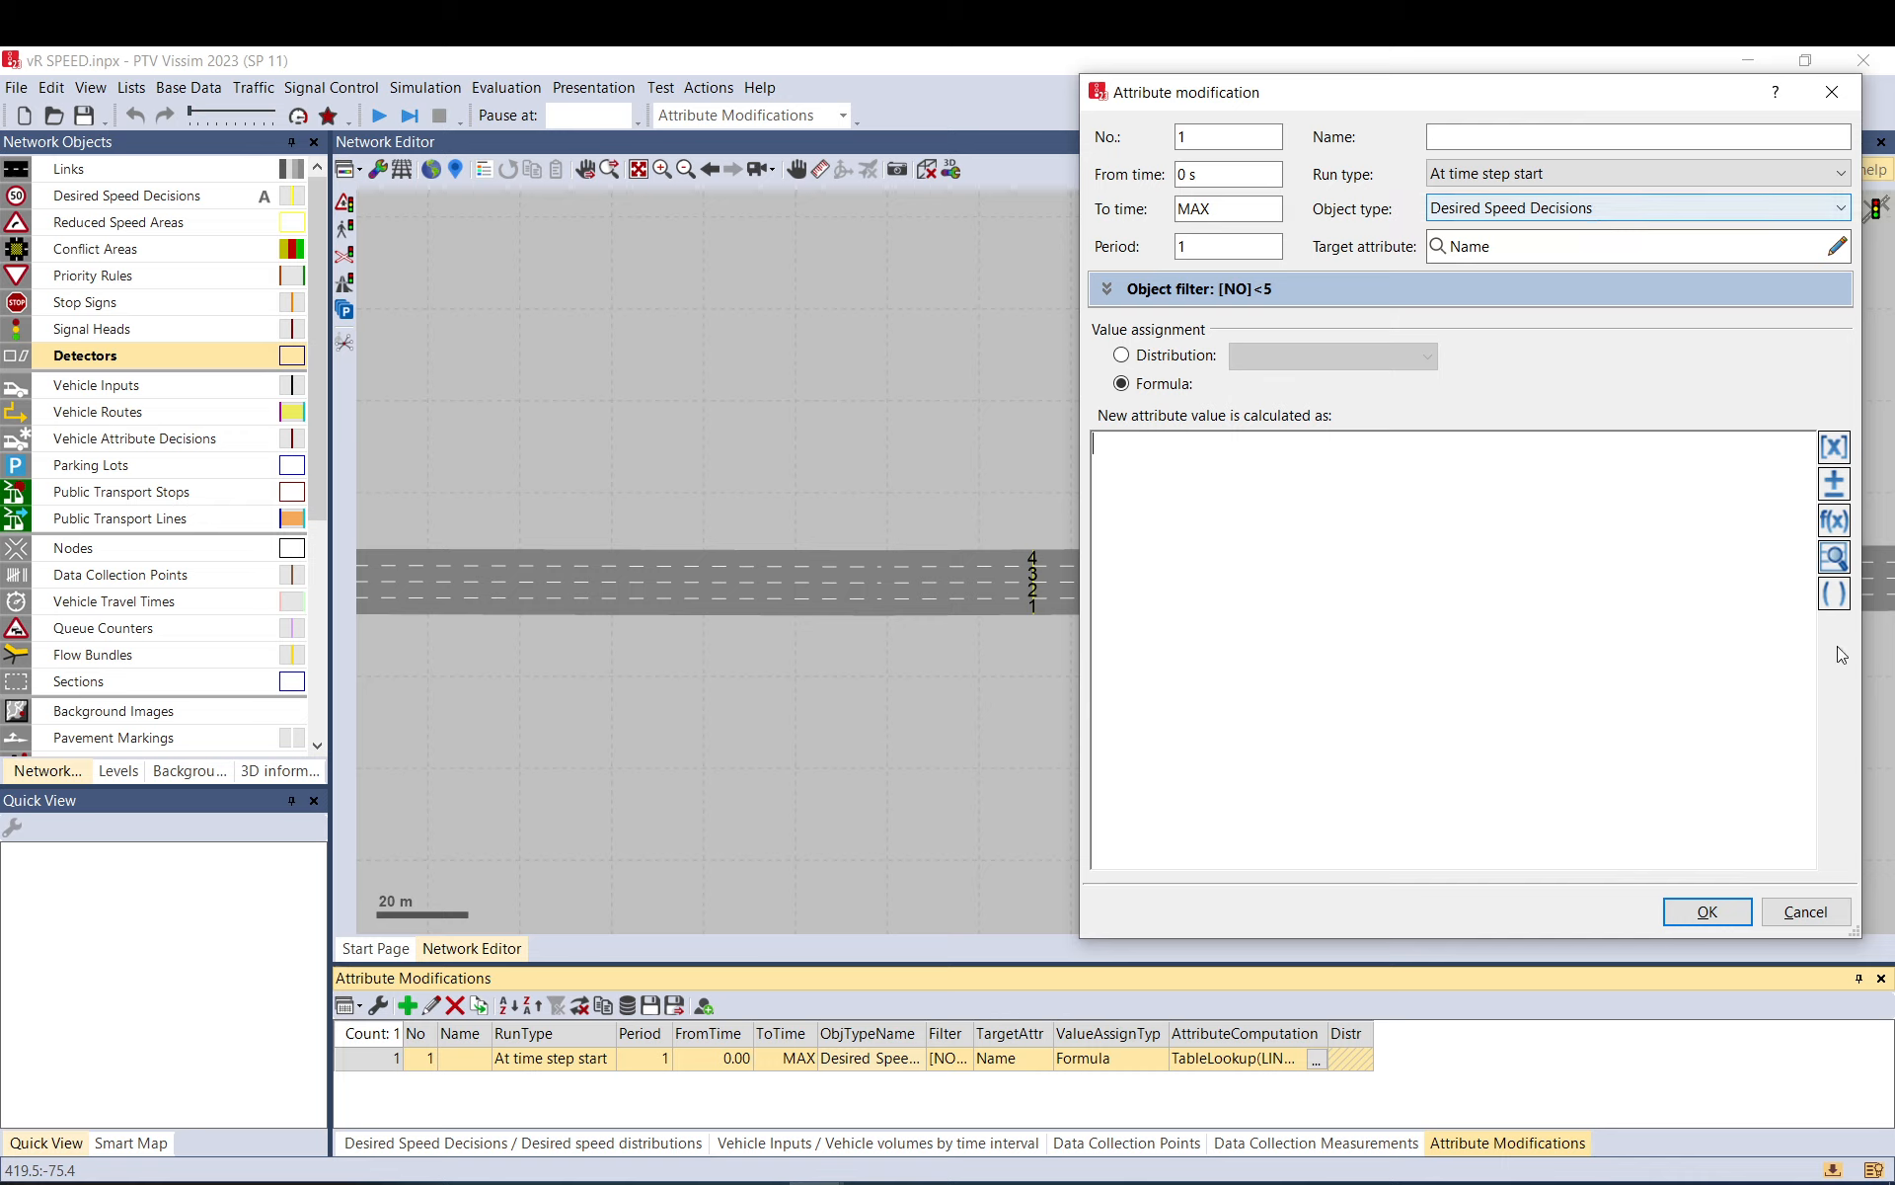
click(1834, 558)
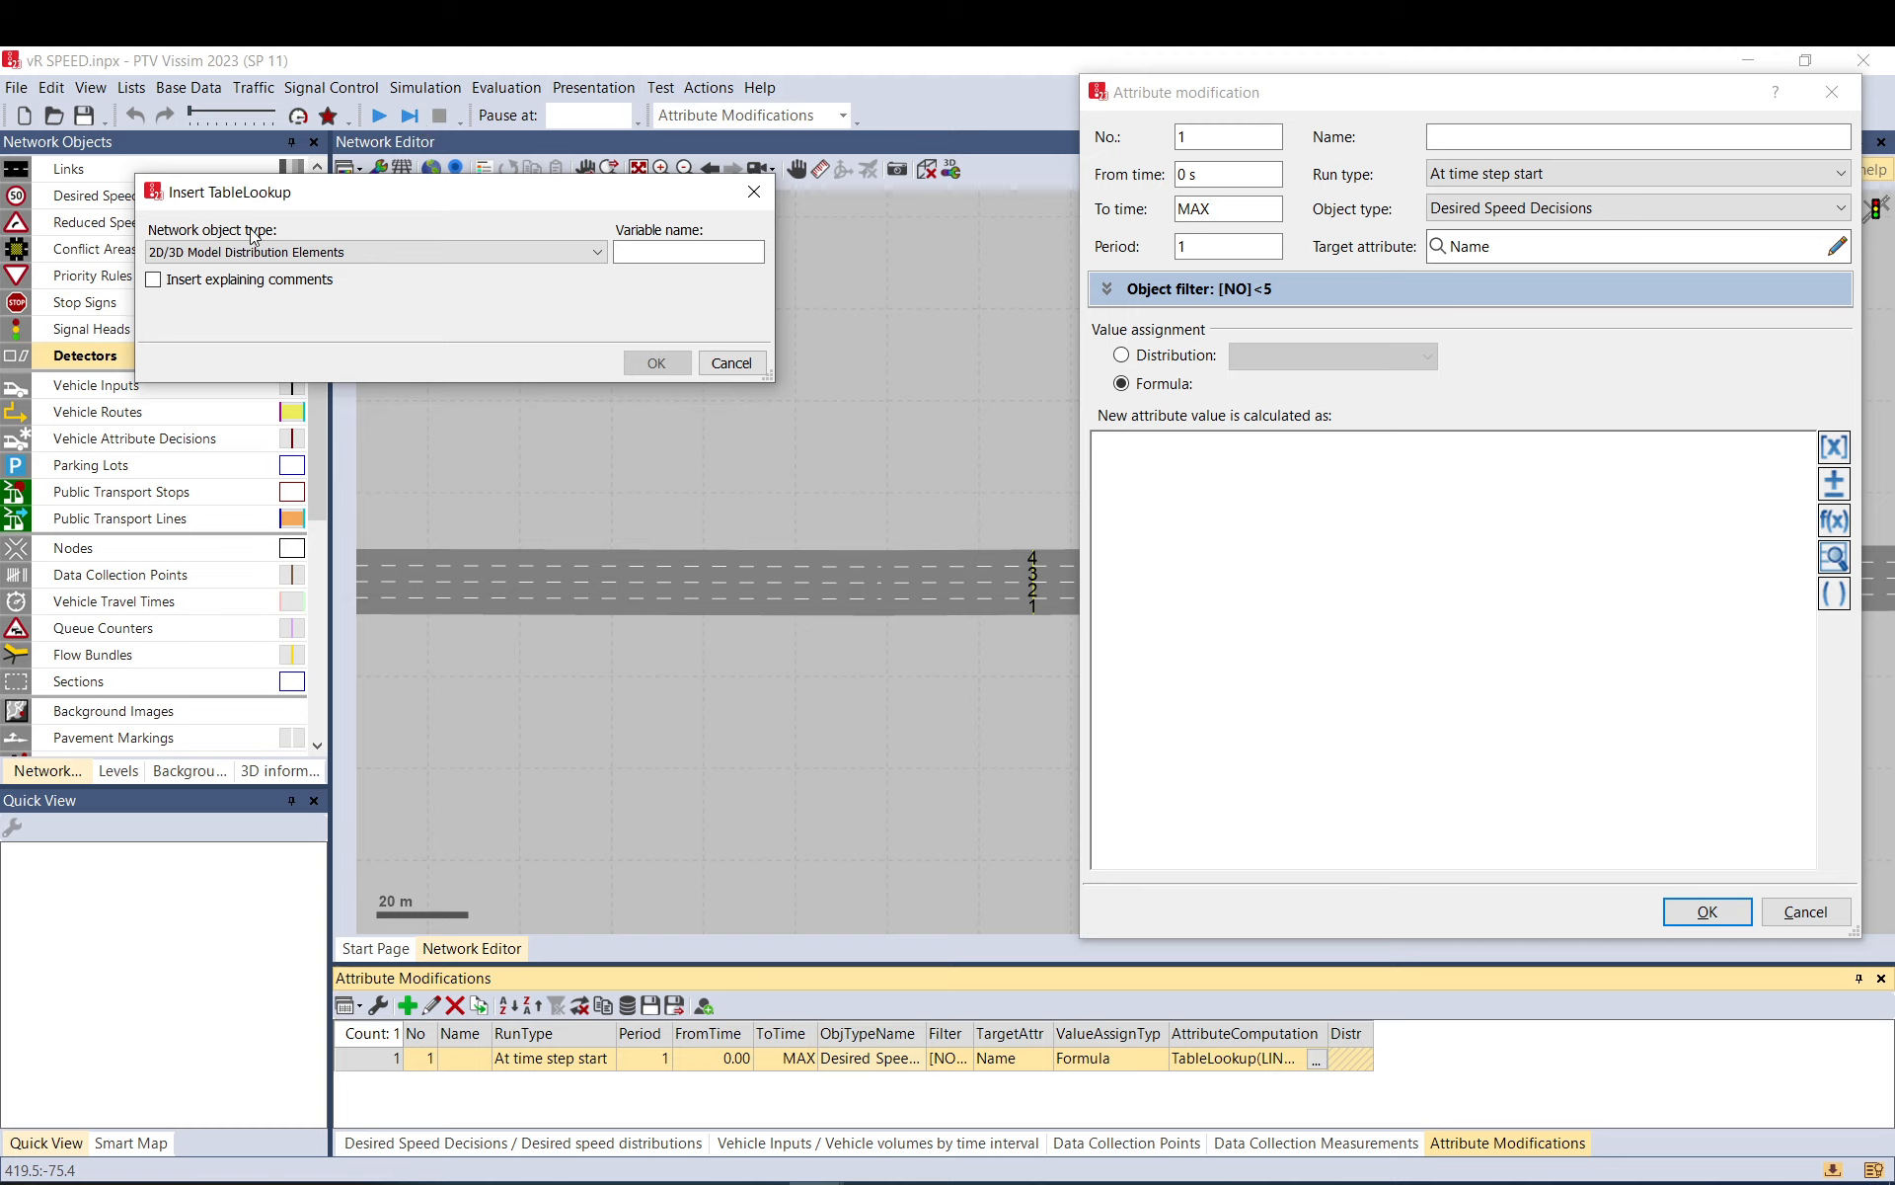
click(597, 254)
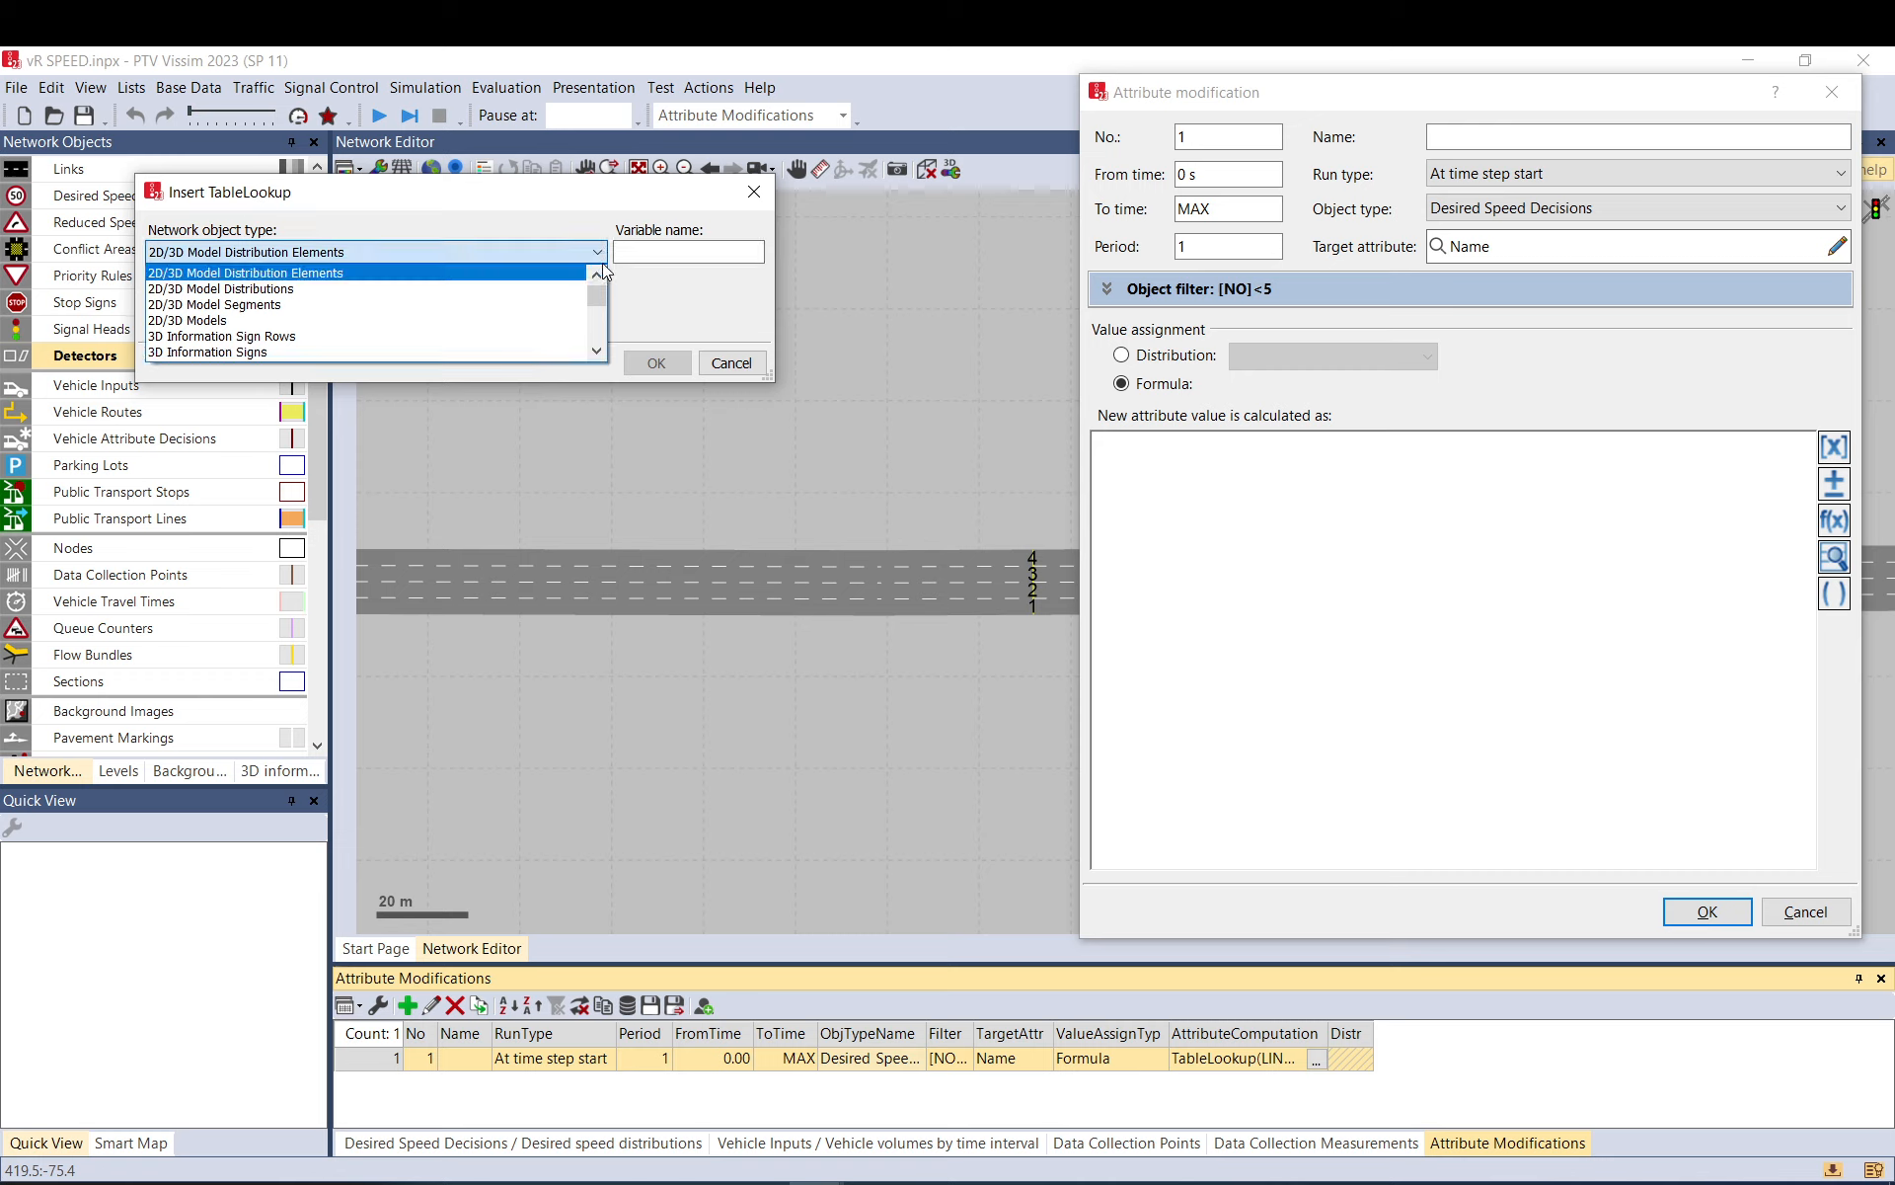
drag(598, 295, 599, 313)
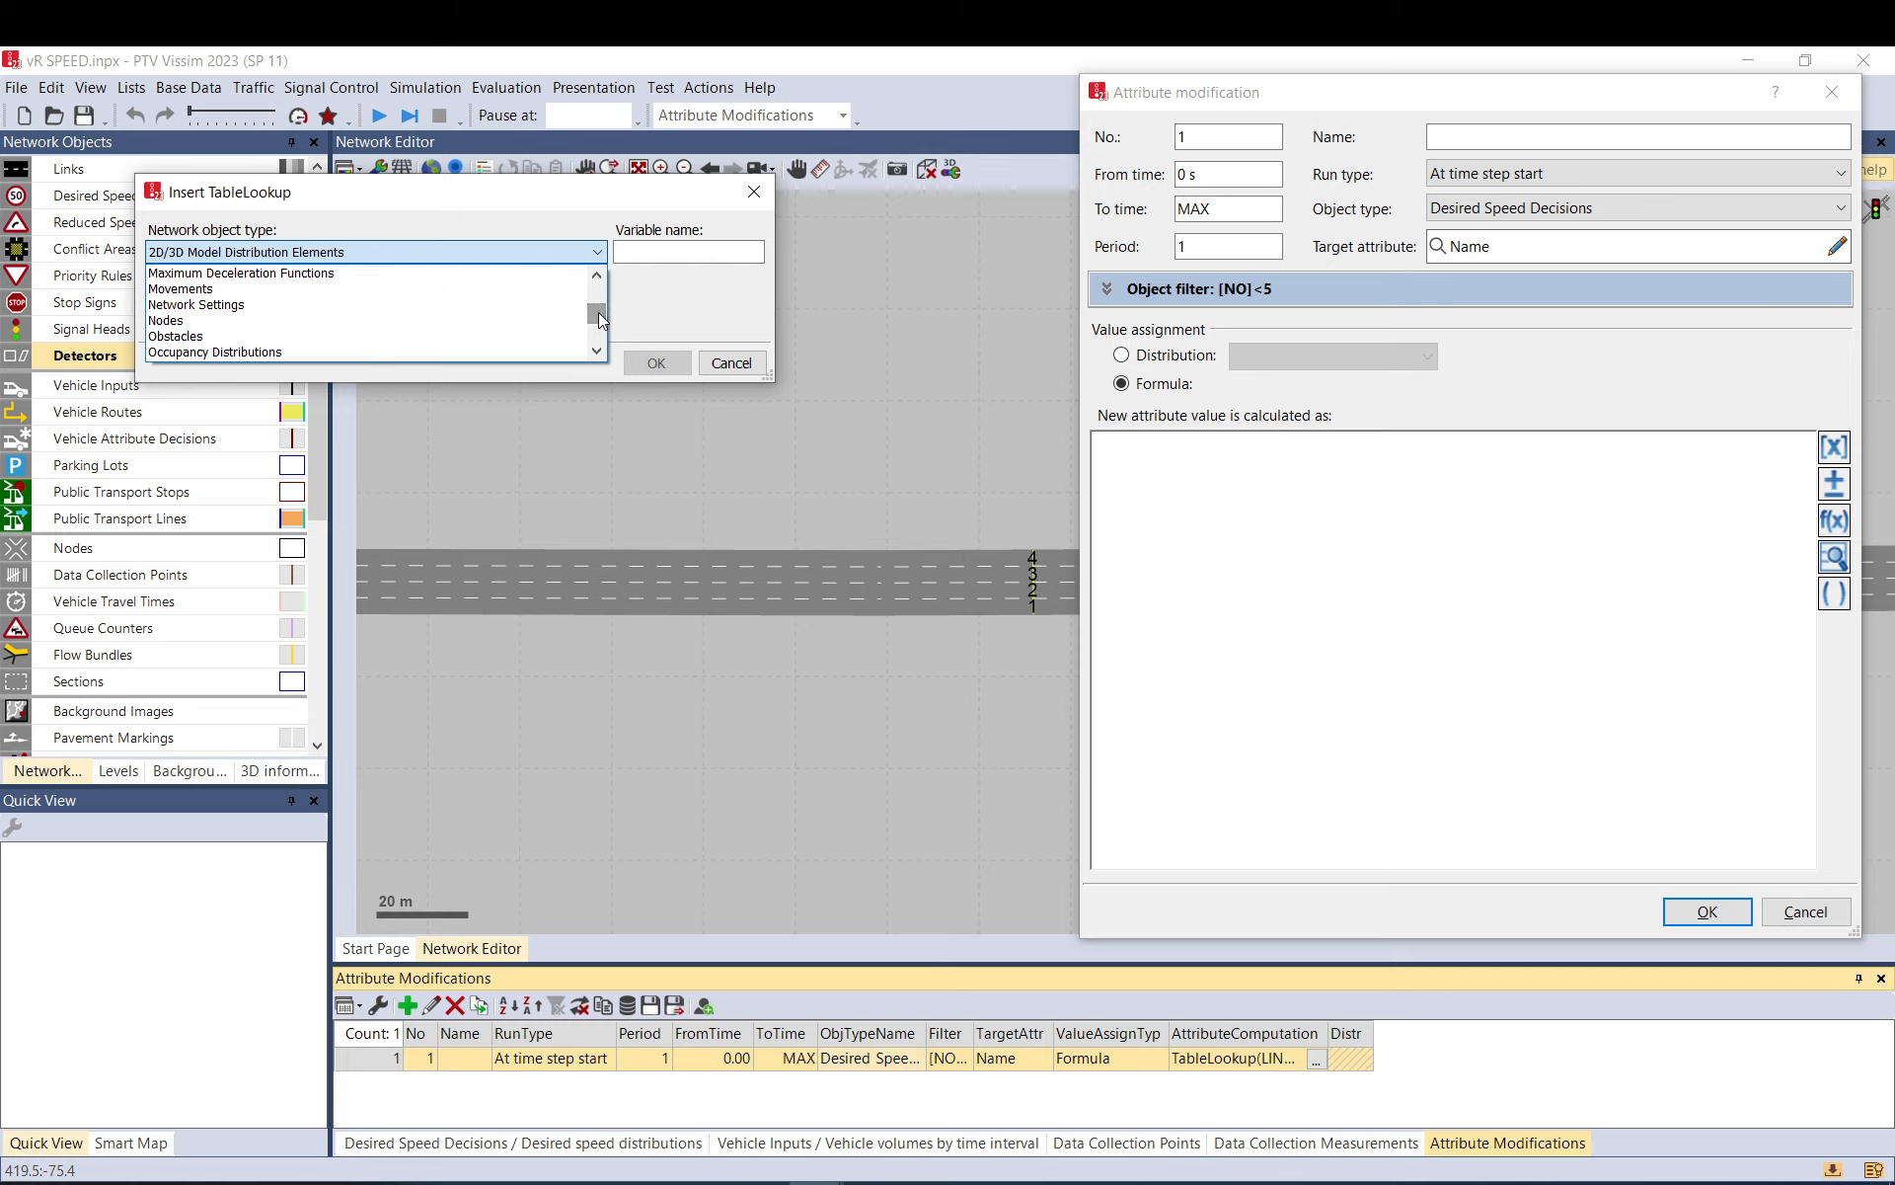
key(l)
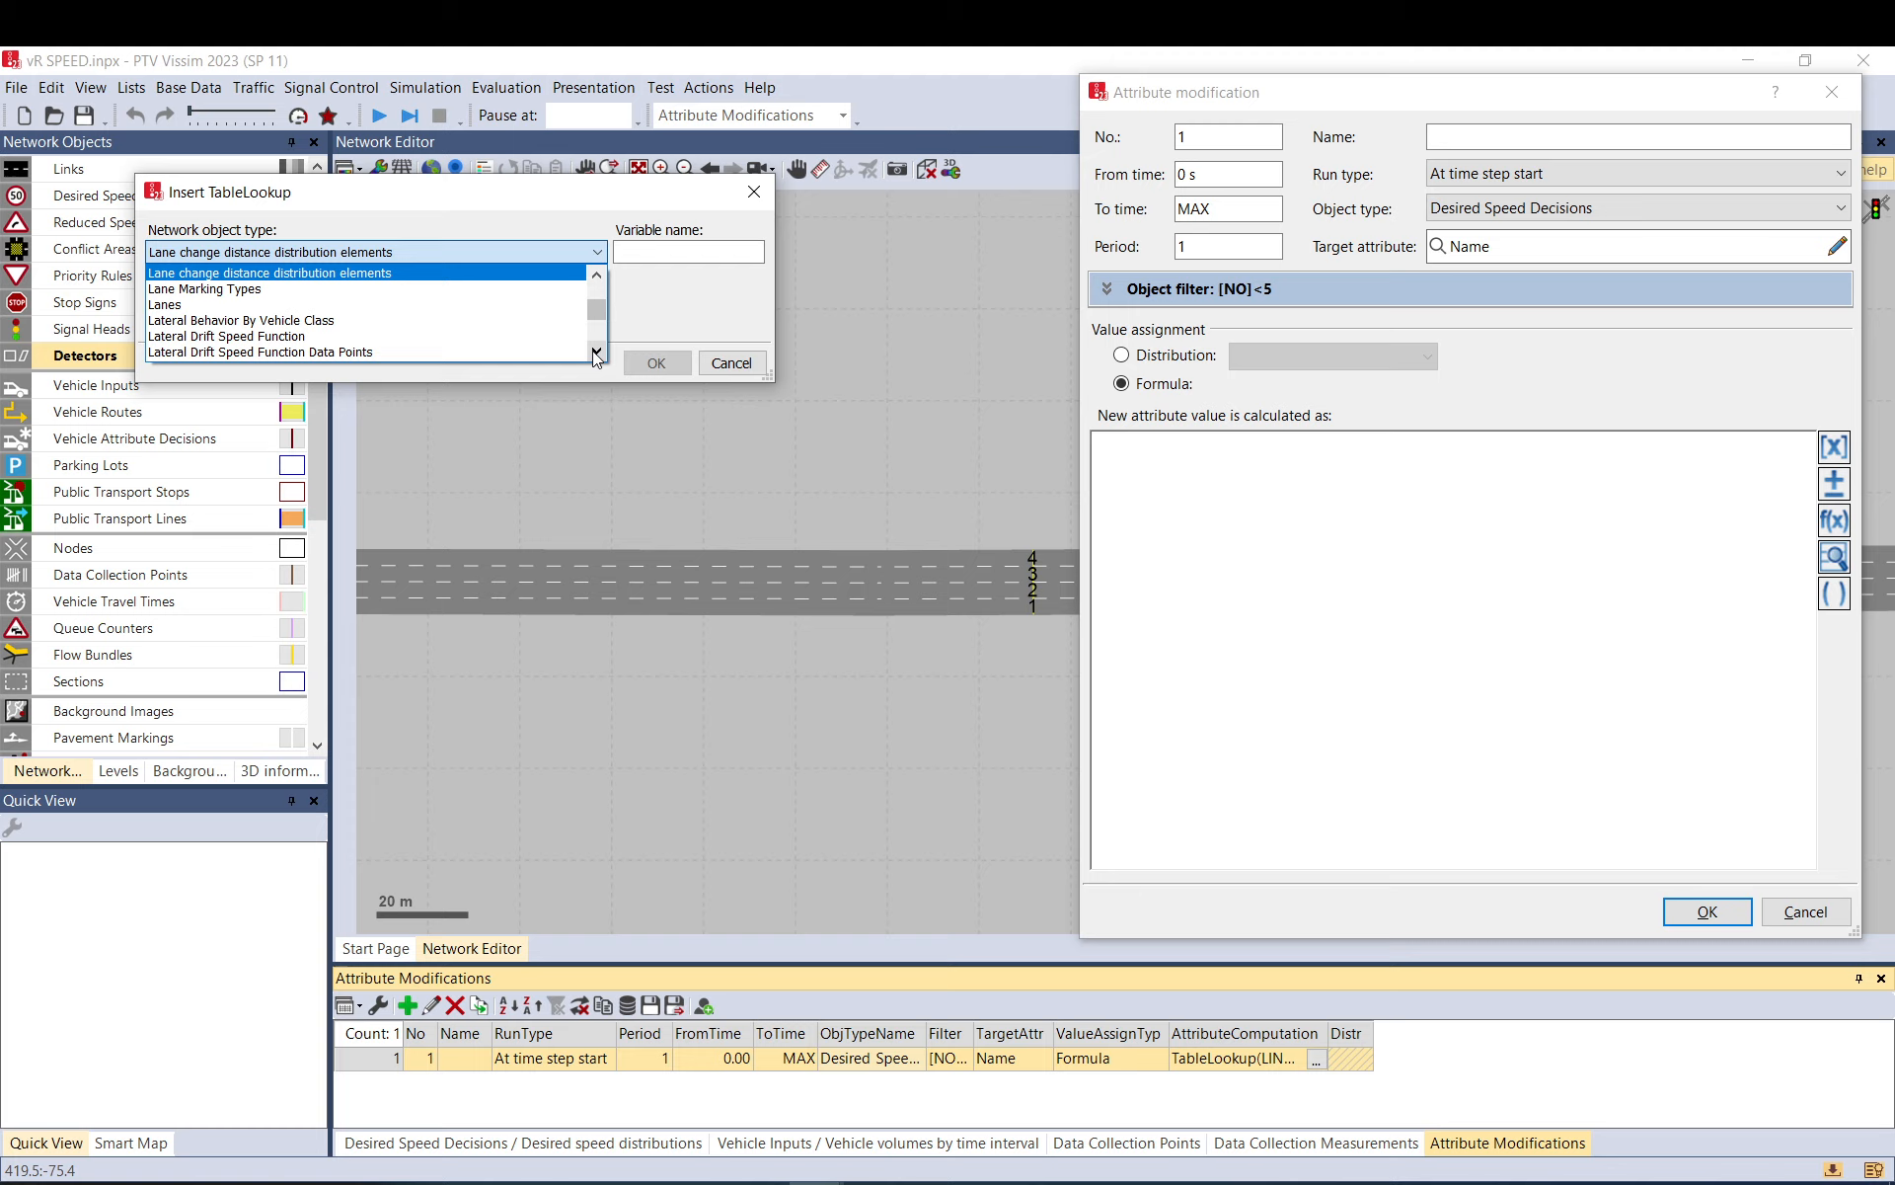
click(596, 352)
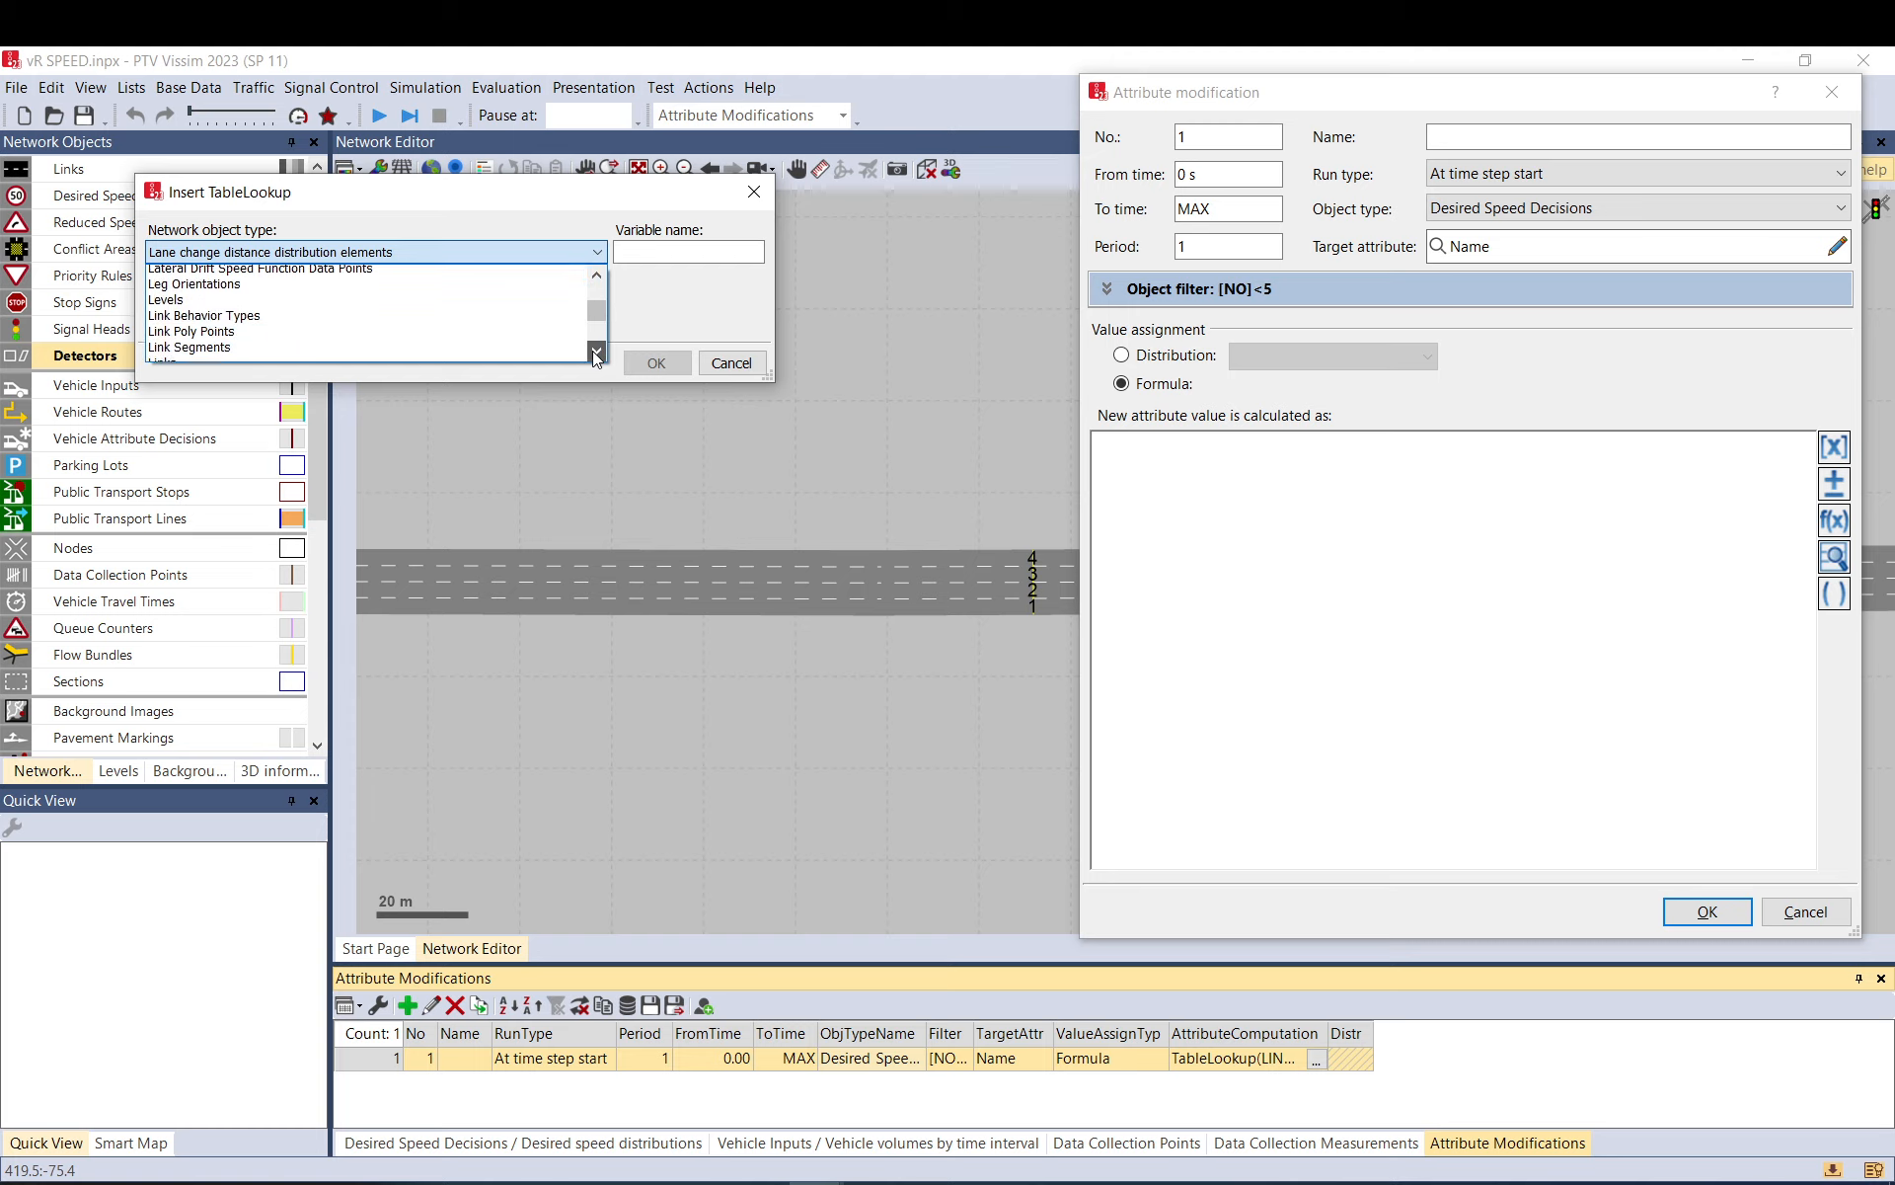
click(168, 289)
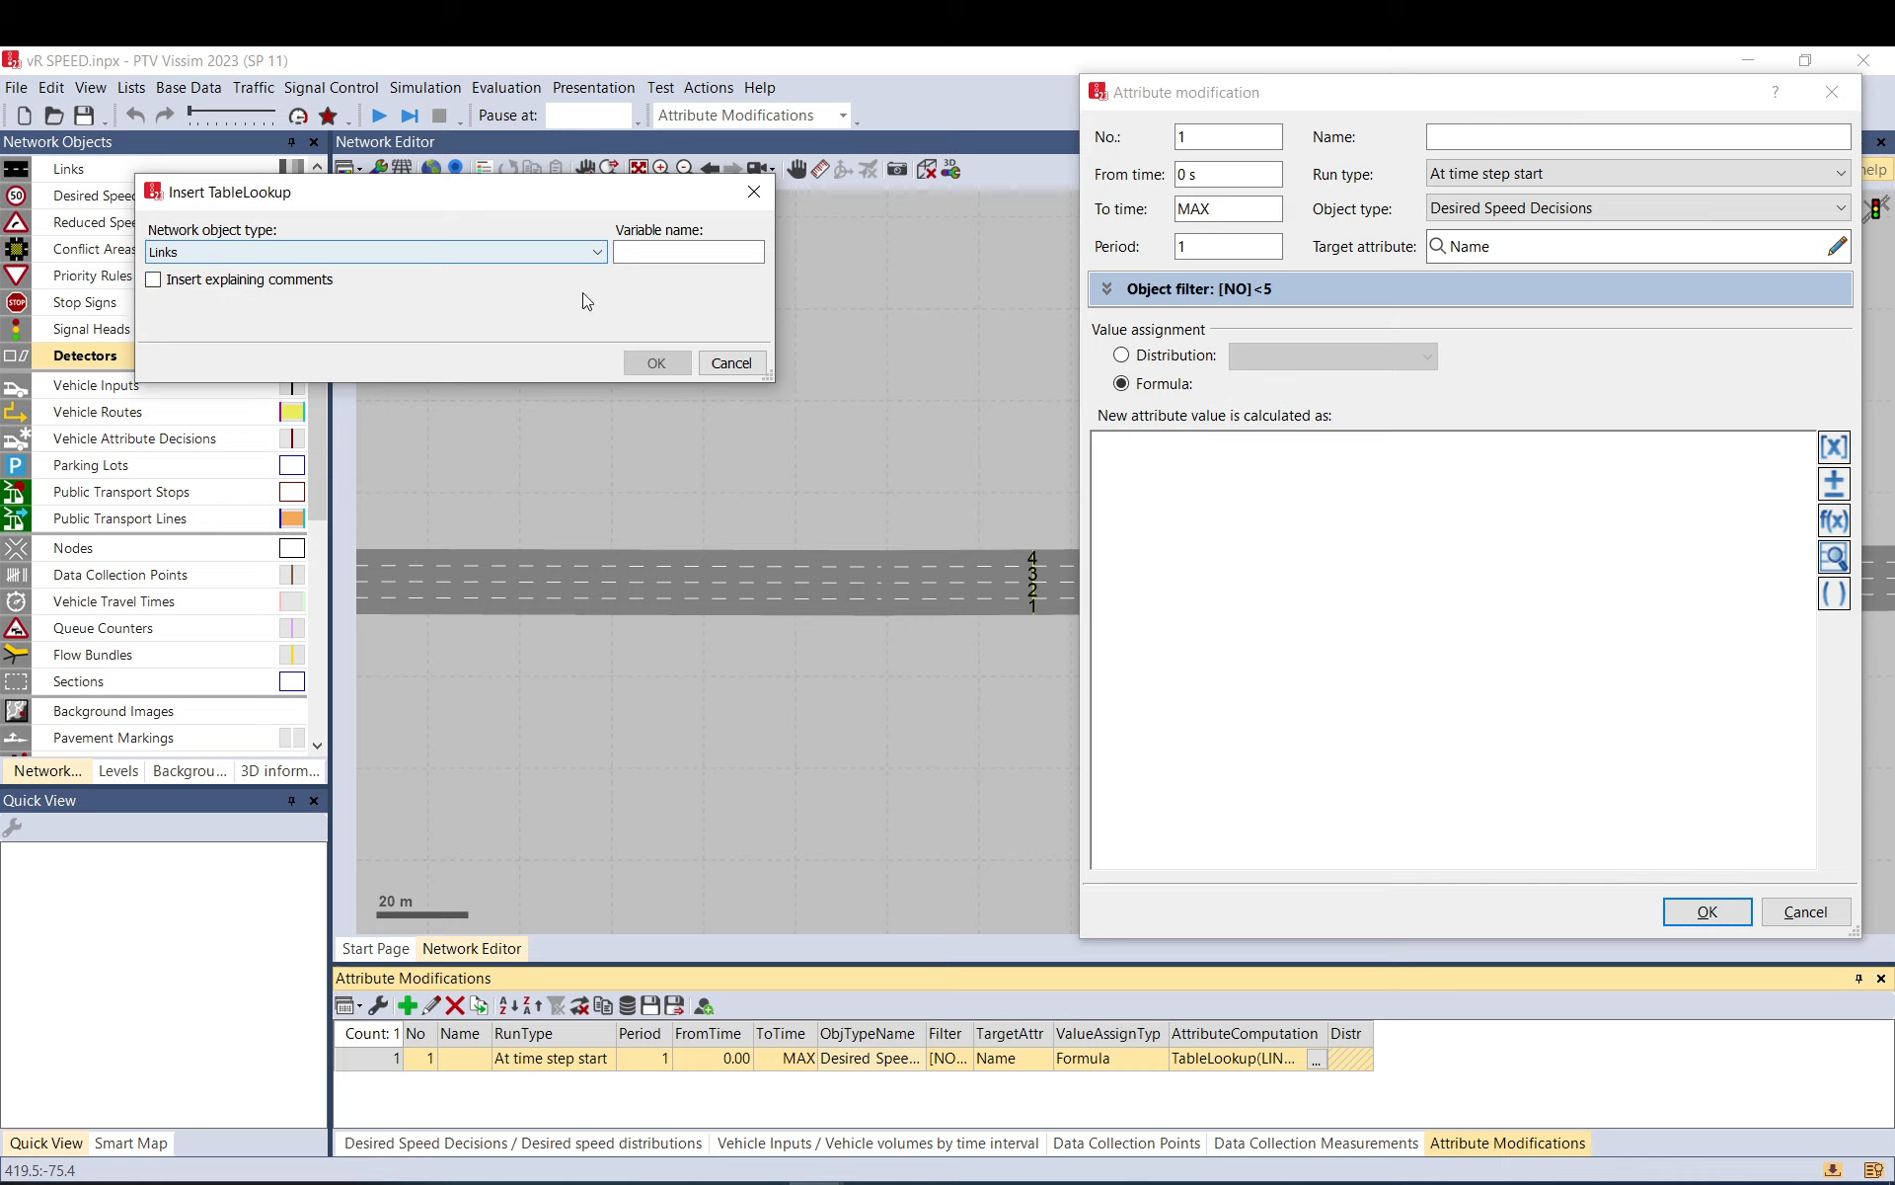
- Name the TableLookup variable MV and insert the function into the formula without explaining comments
click(679, 248)
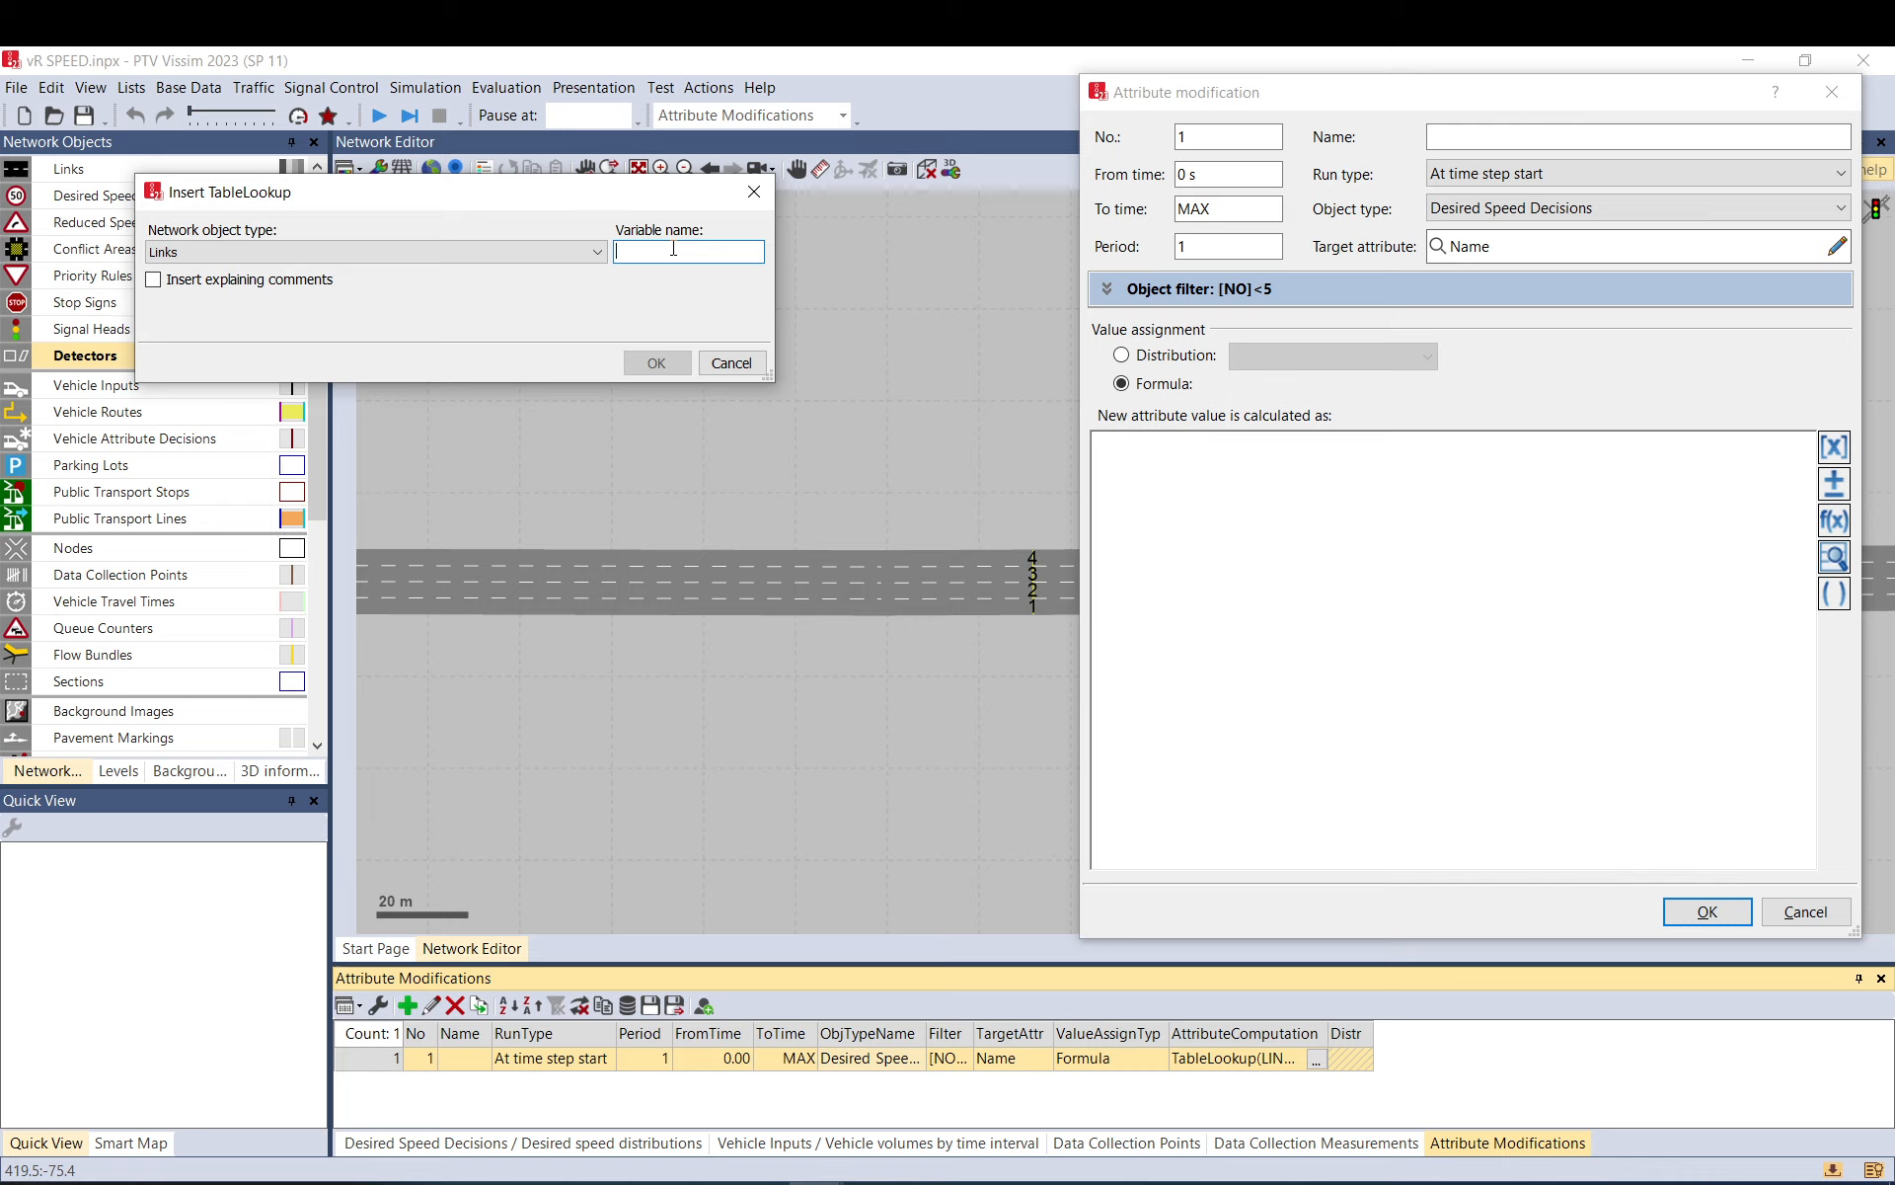
text(hsbvsdfhvb)
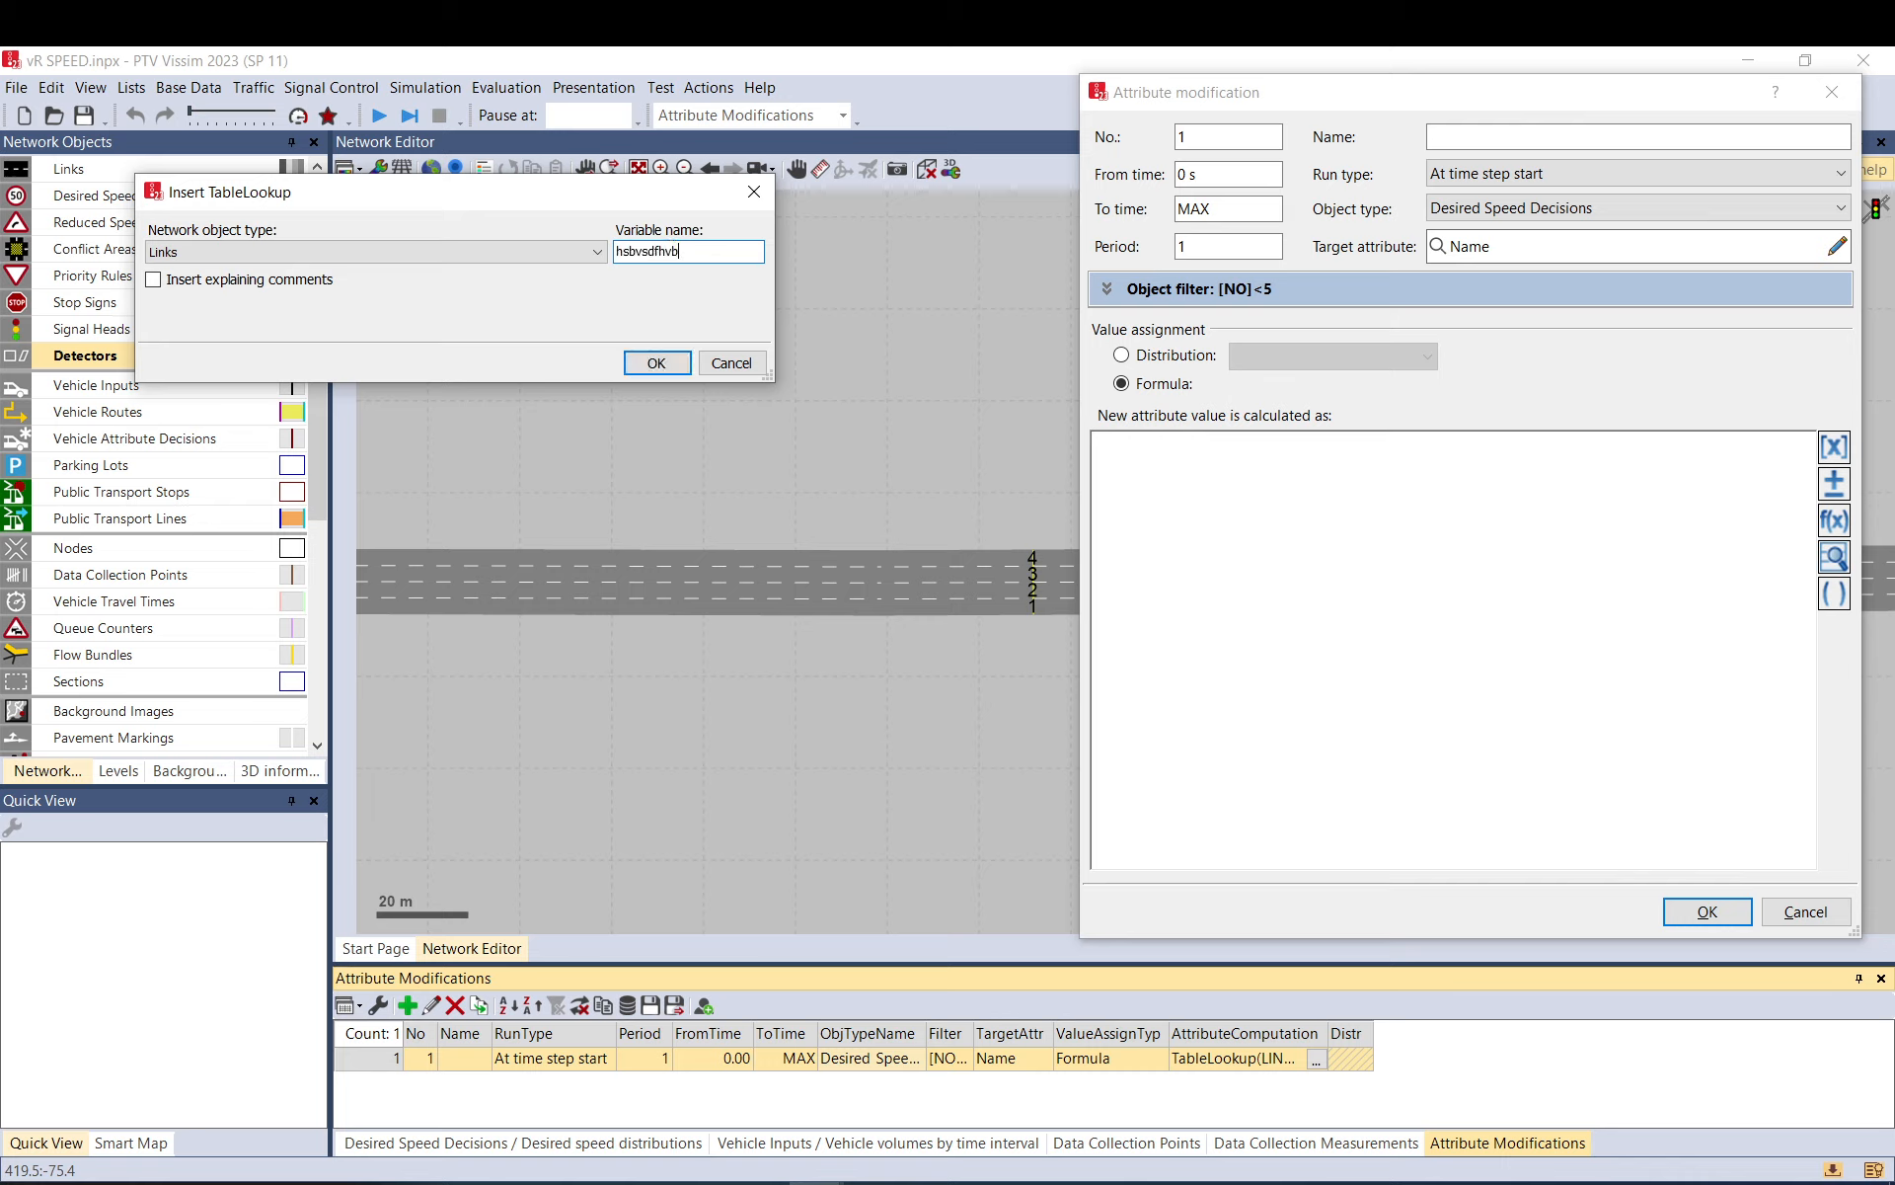
key(BackSpace)
key(BackSpace)
key(BackSpace)
key(BackSpace)
key(BackSpace)
key(BackSpace)
key(BackSpace)
key(BackSpace)
key(BackSpace)
key(BackSpace)
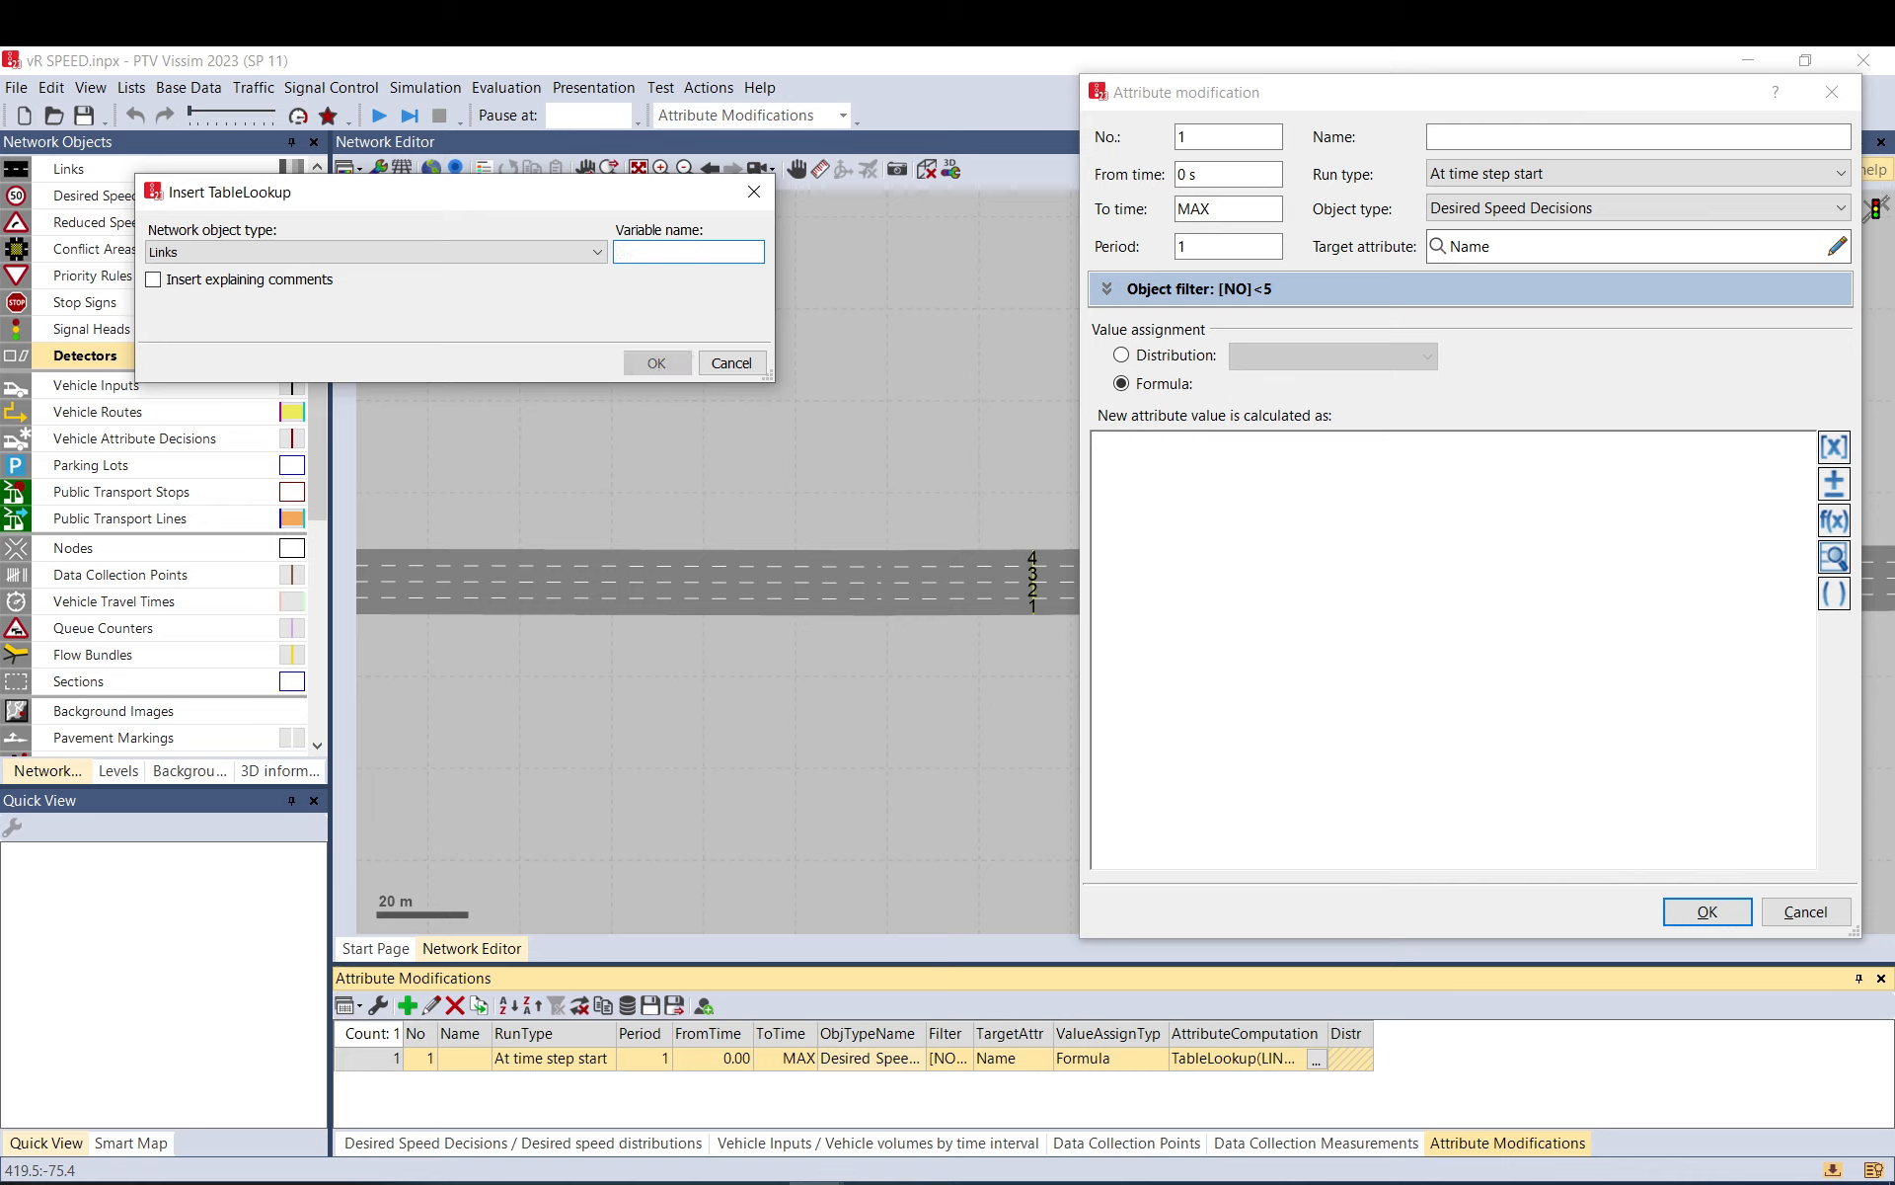
text(MV)
text(12)
key(BackSpace)
key(BackSpace)
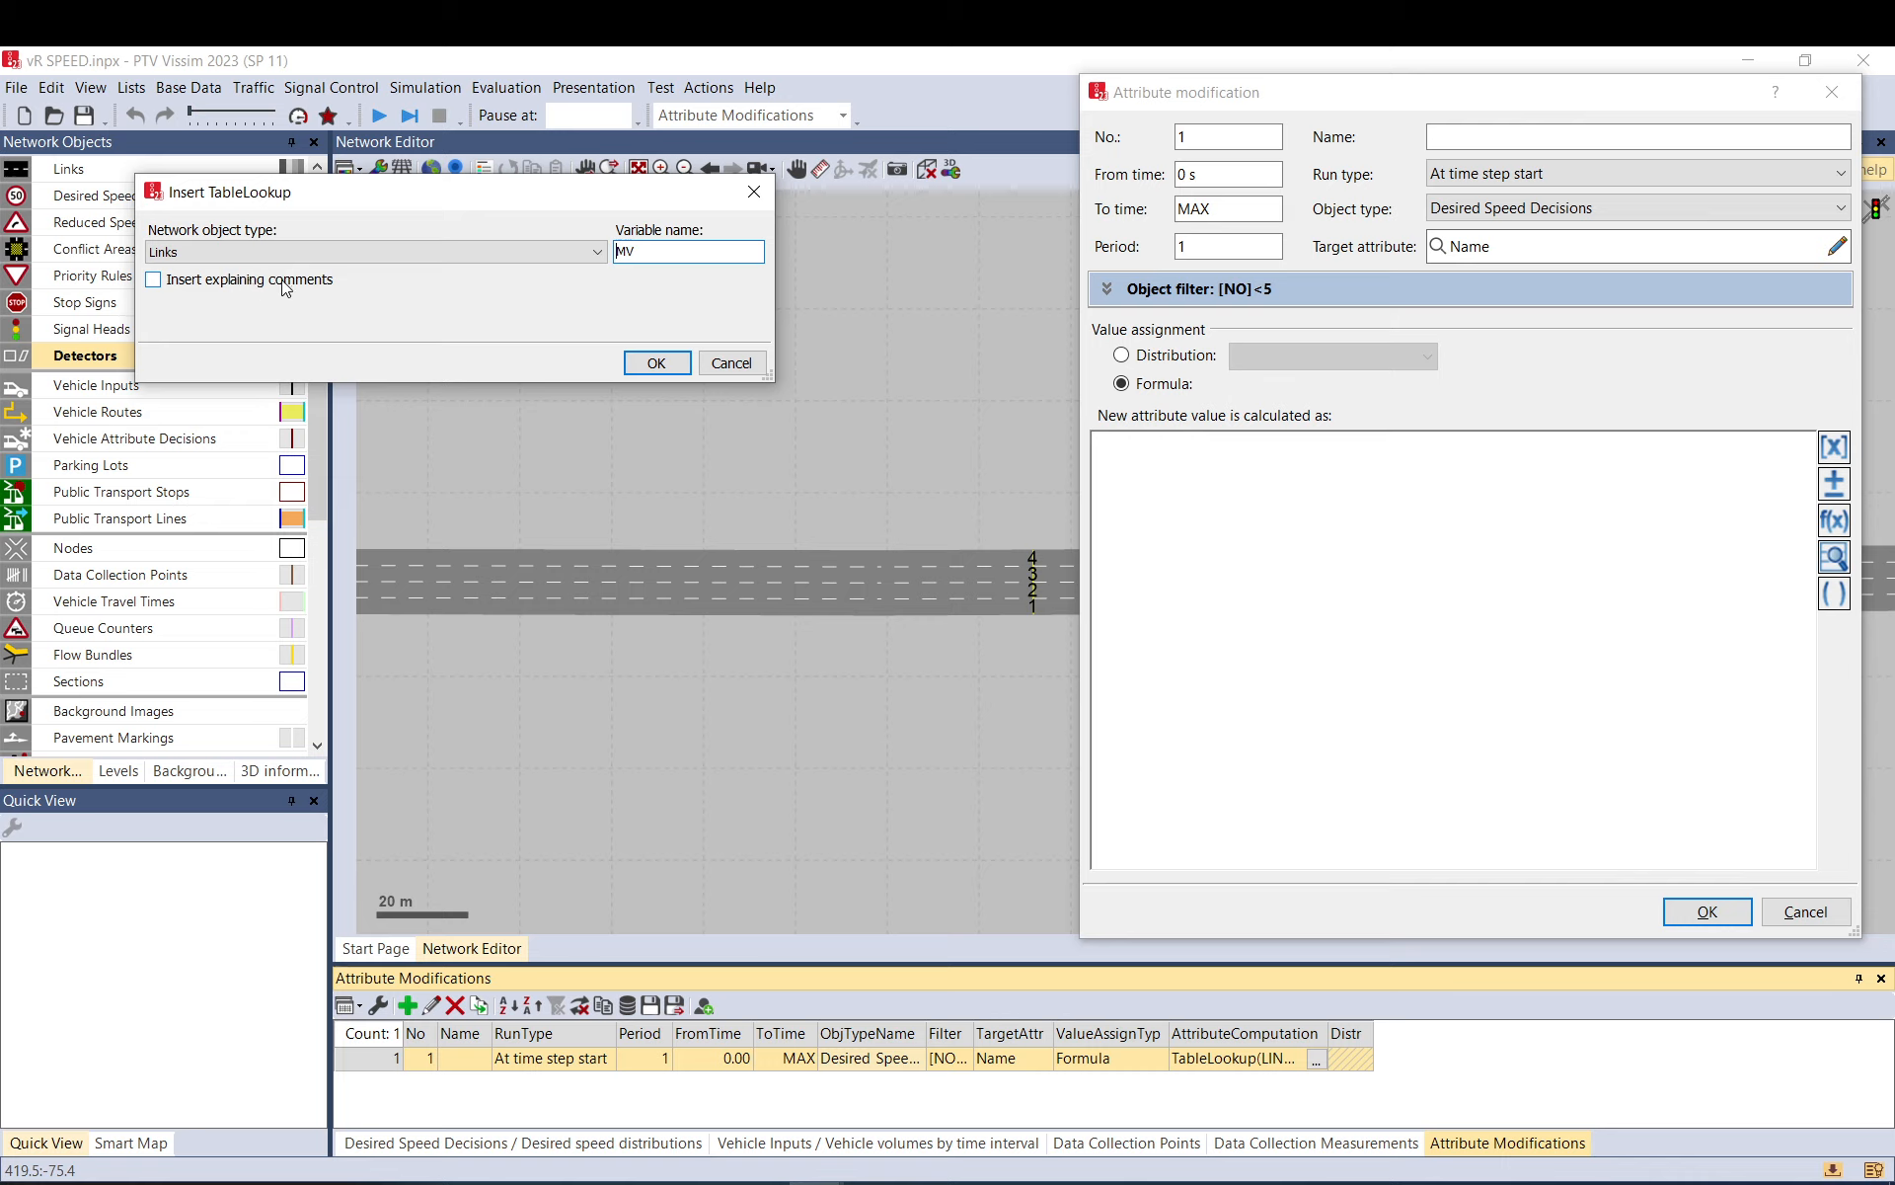
click(655, 364)
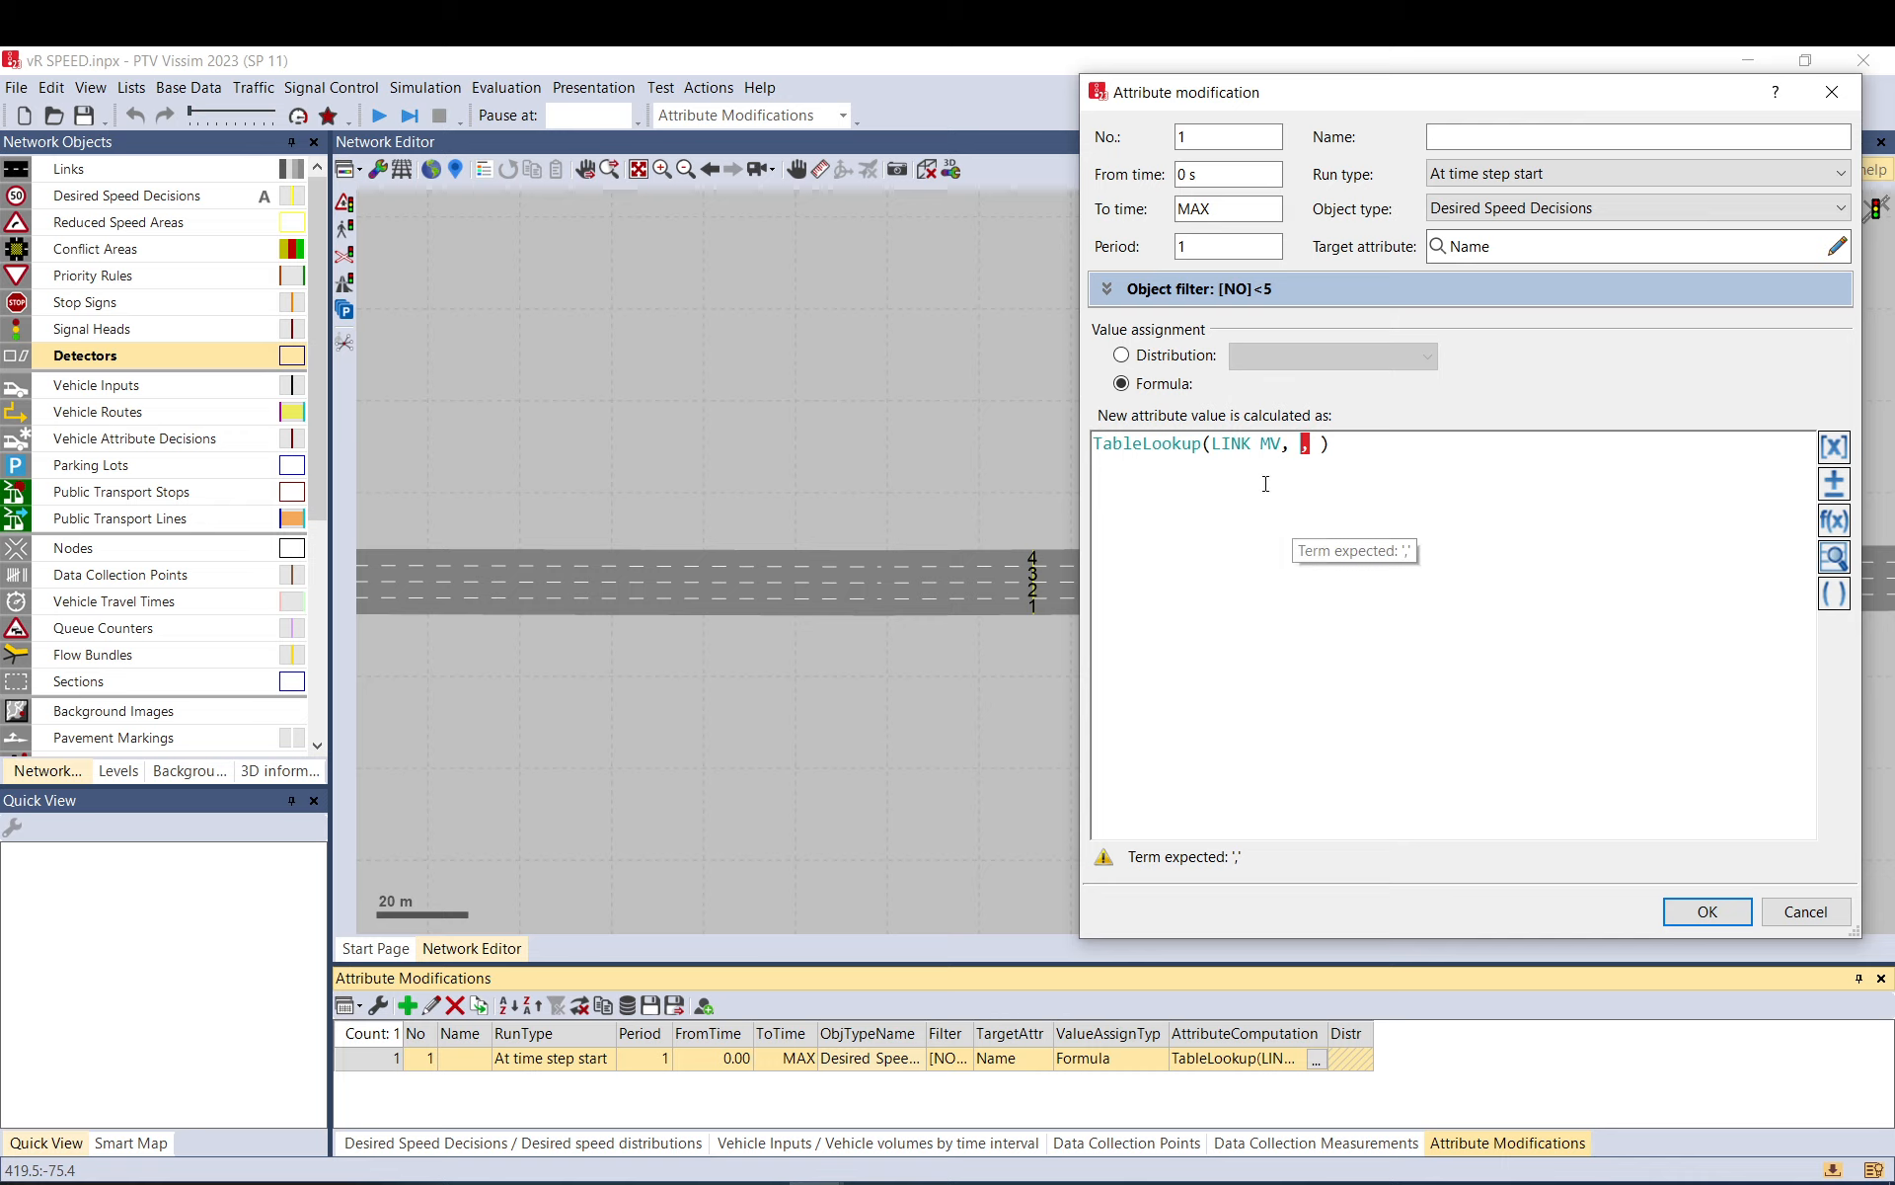
- Examine the structure of the inserted TableLookup formula, including its link object type and MV variable
drag(1362, 445, 1094, 446)
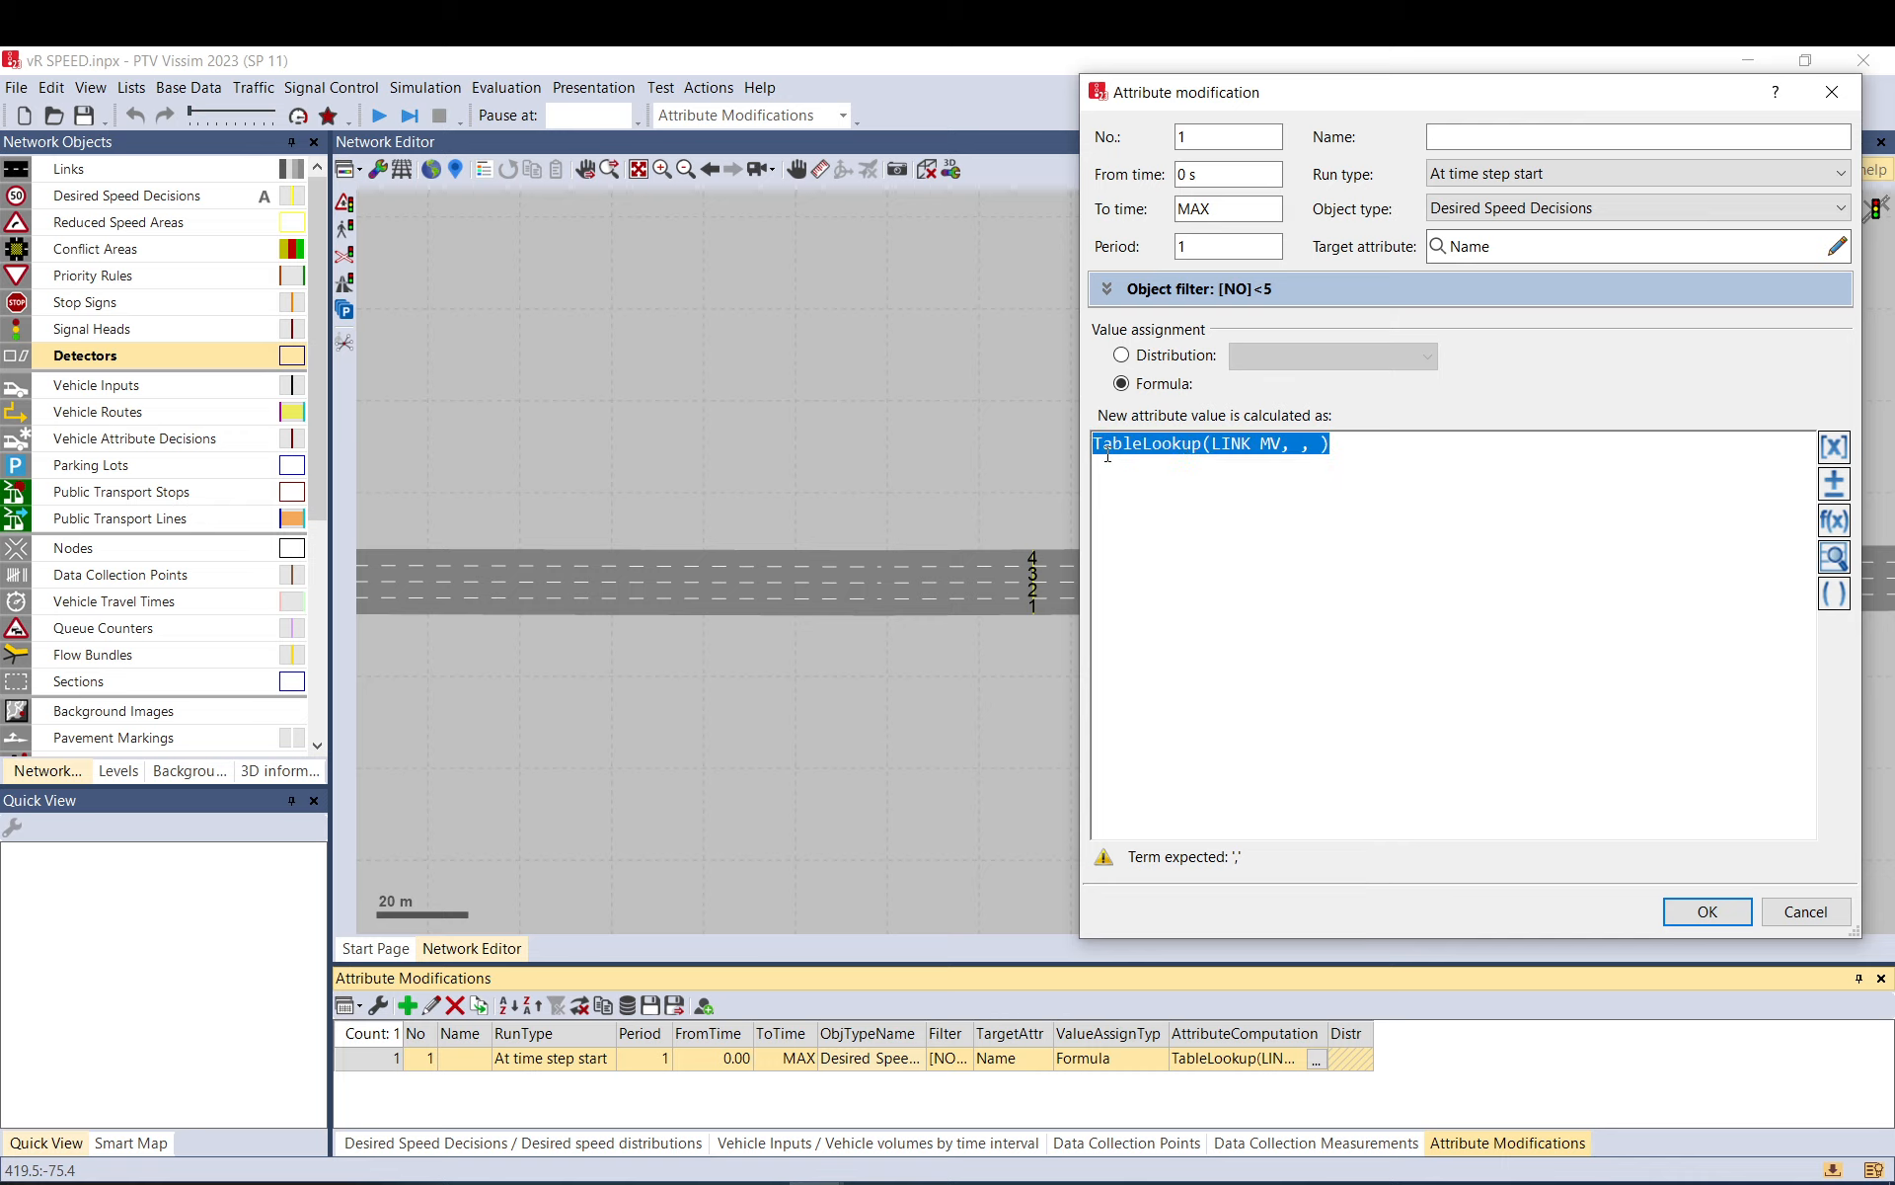
click(1110, 455)
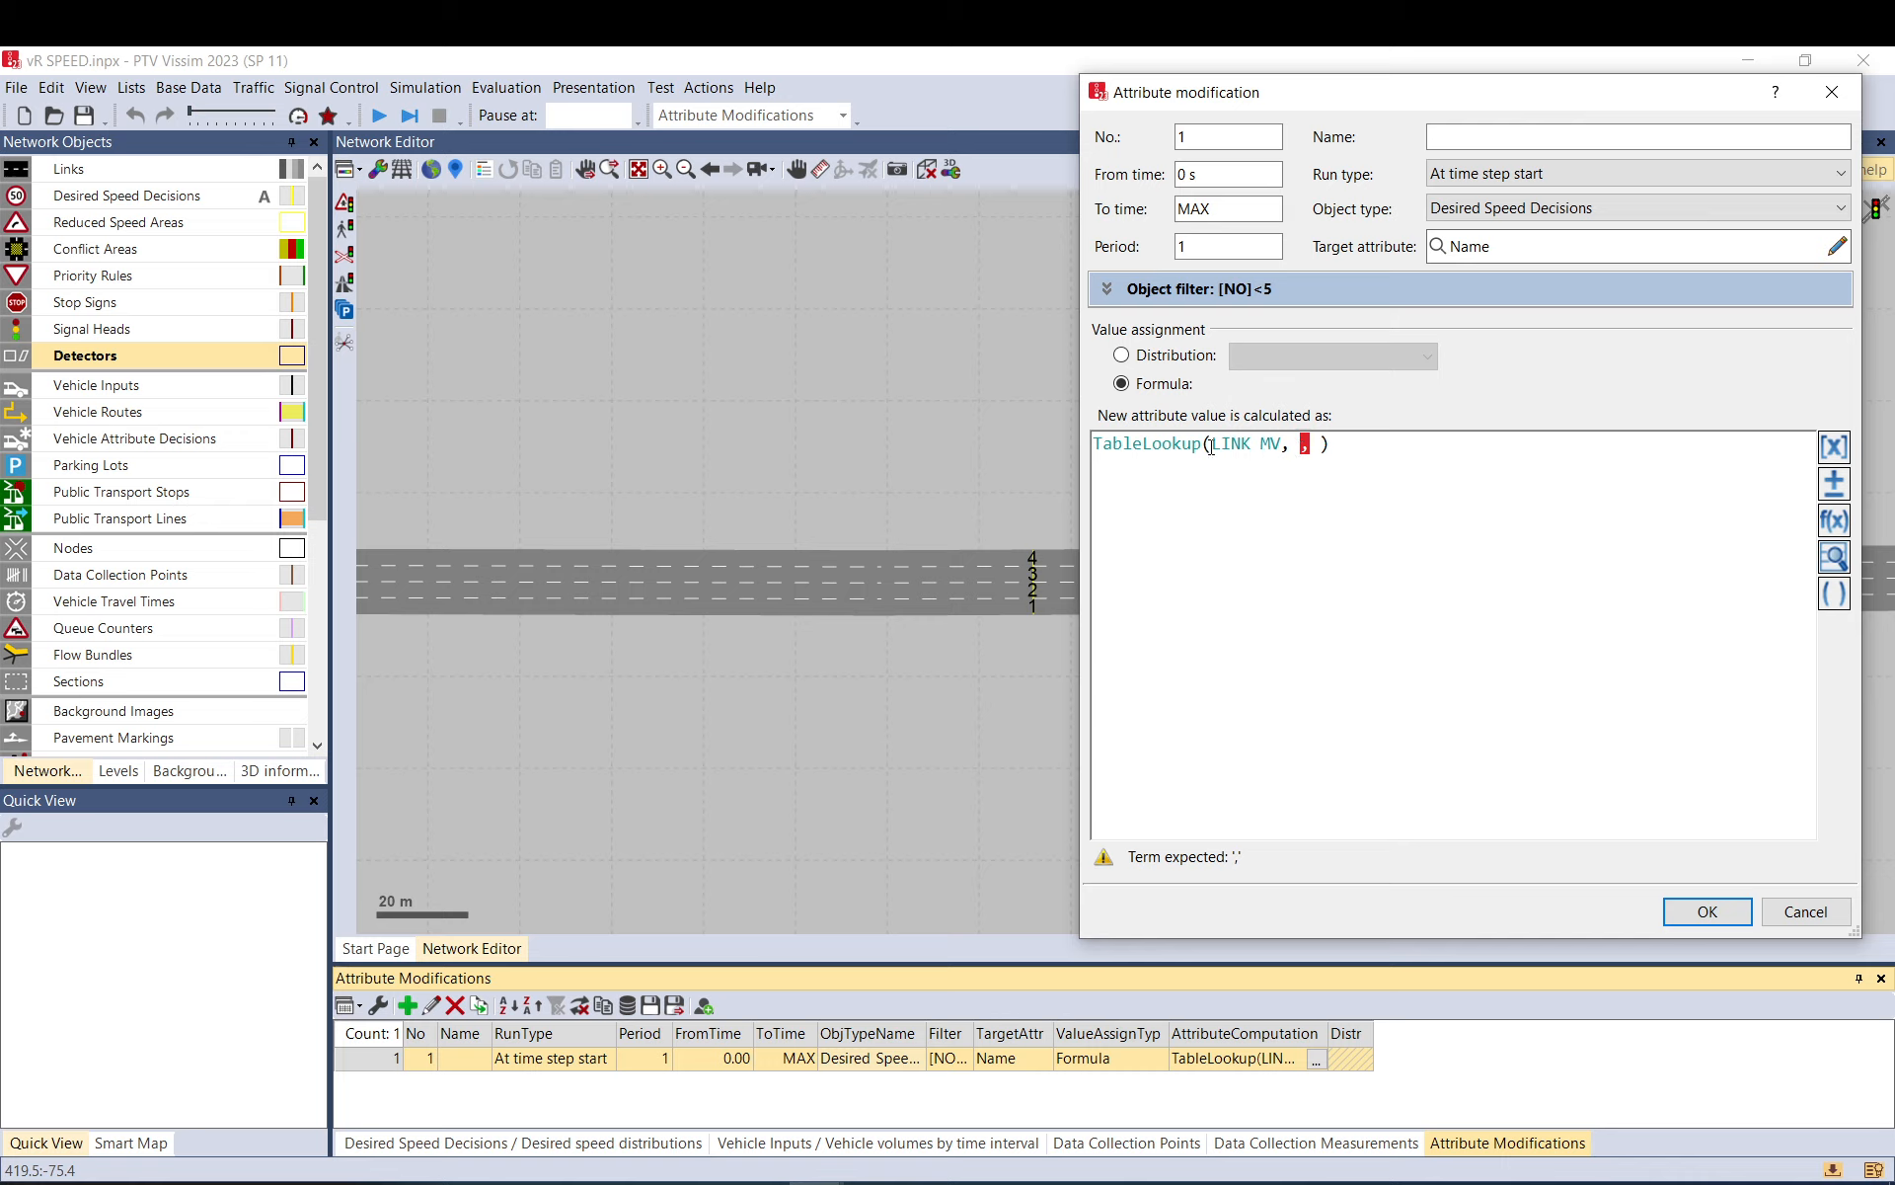
drag(1211, 445, 1280, 445)
double_click(1297, 444)
drag(1211, 445, 1279, 449)
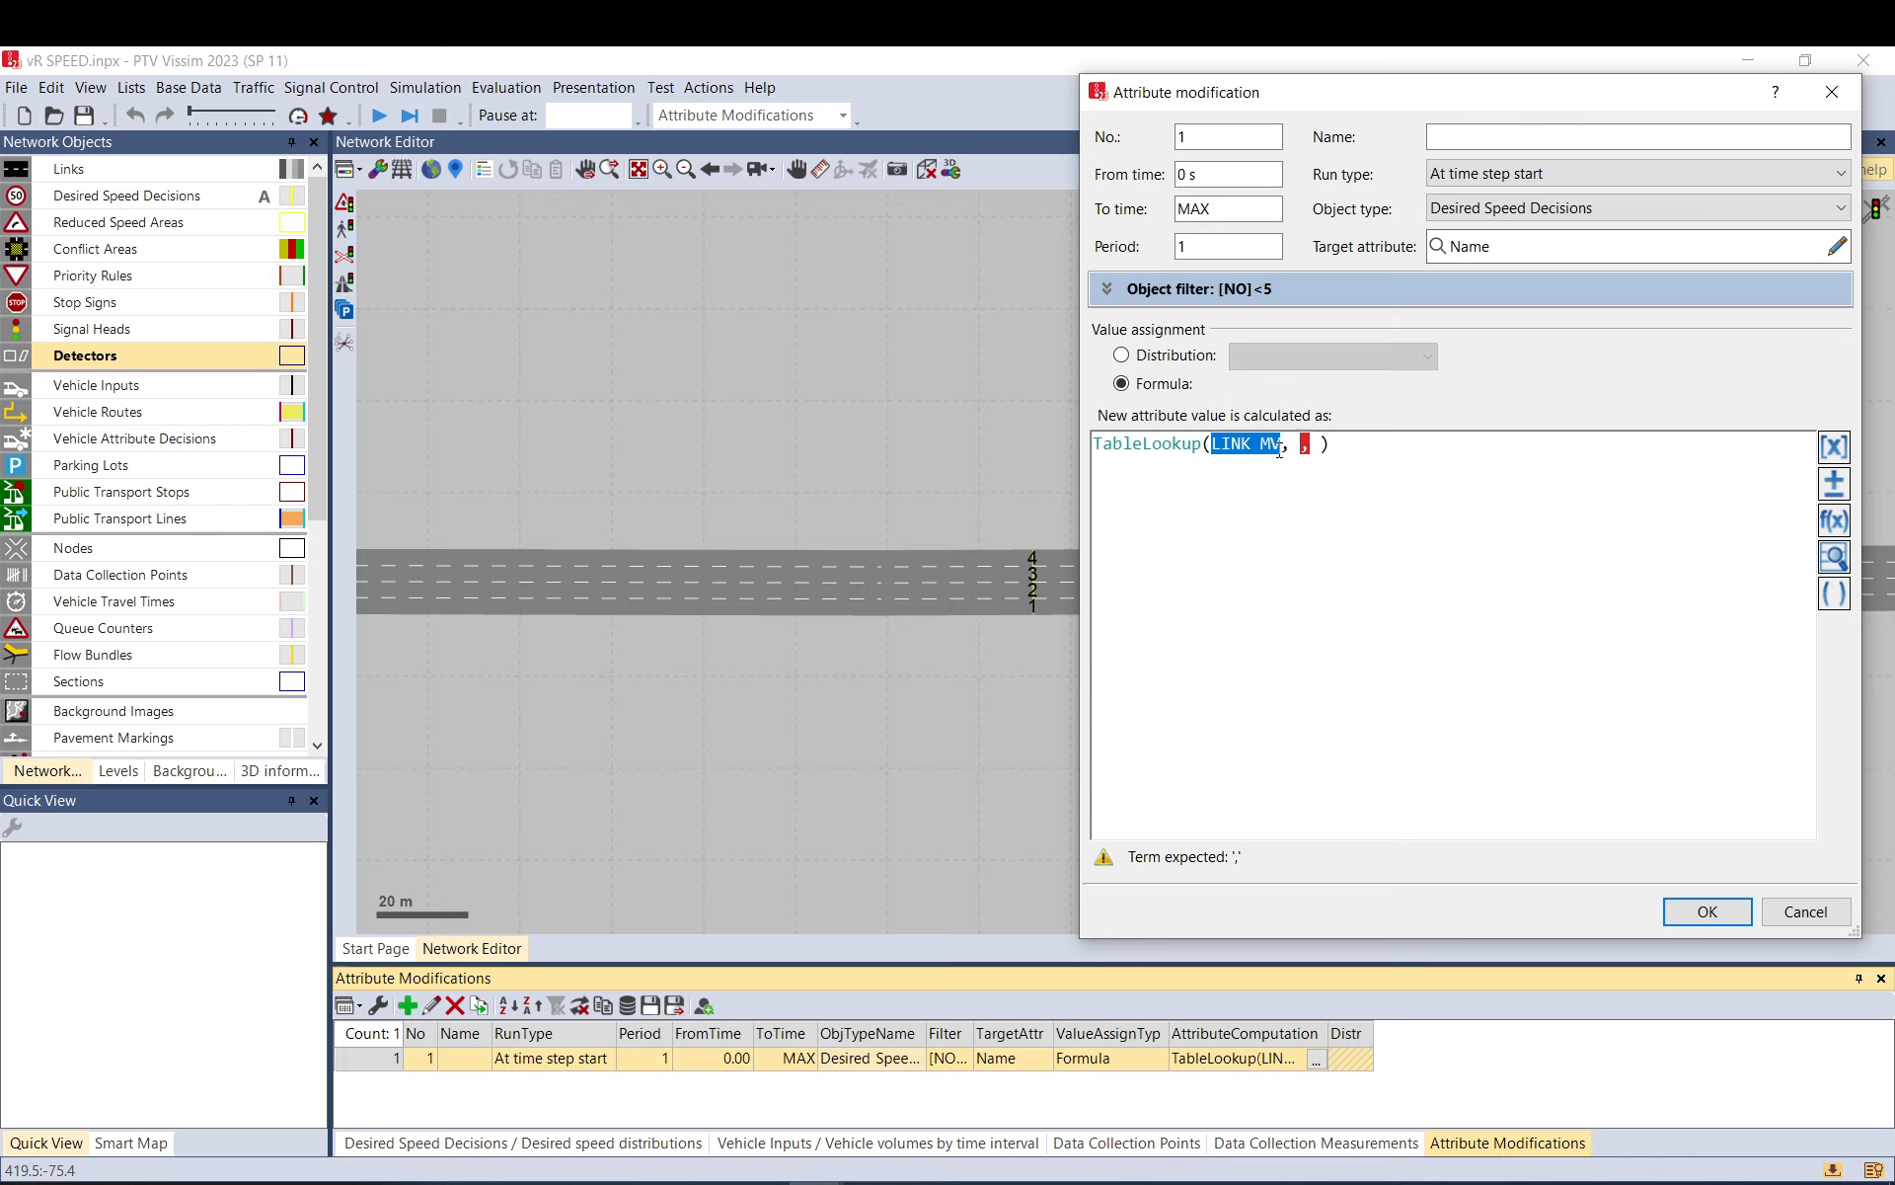
click(1231, 443)
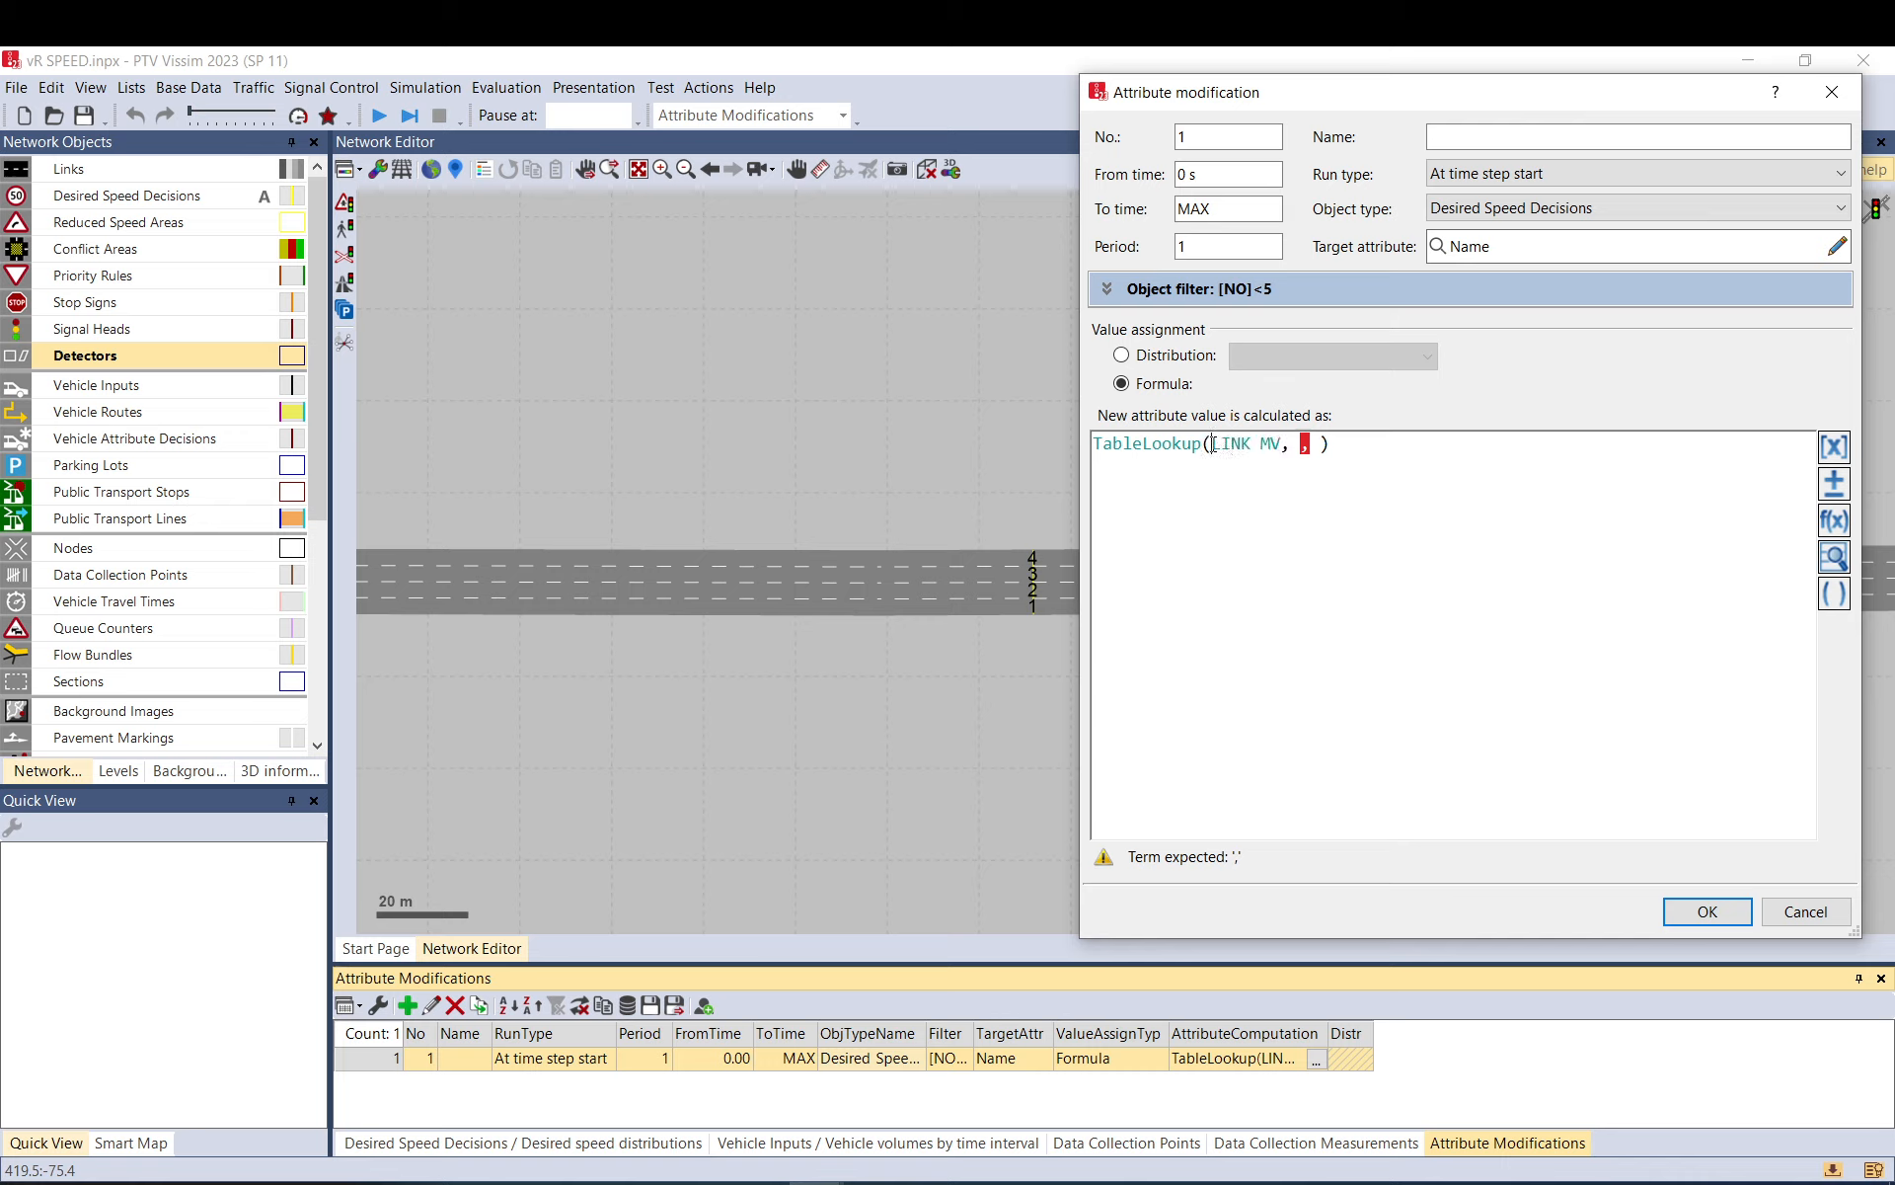
drag(1213, 444, 1253, 446)
double_click(1274, 443)
drag(1251, 445, 1303, 444)
- Examine the selectable desired speed decision attributes, the target attribute and the object filter of the attribute modification
click(1834, 446)
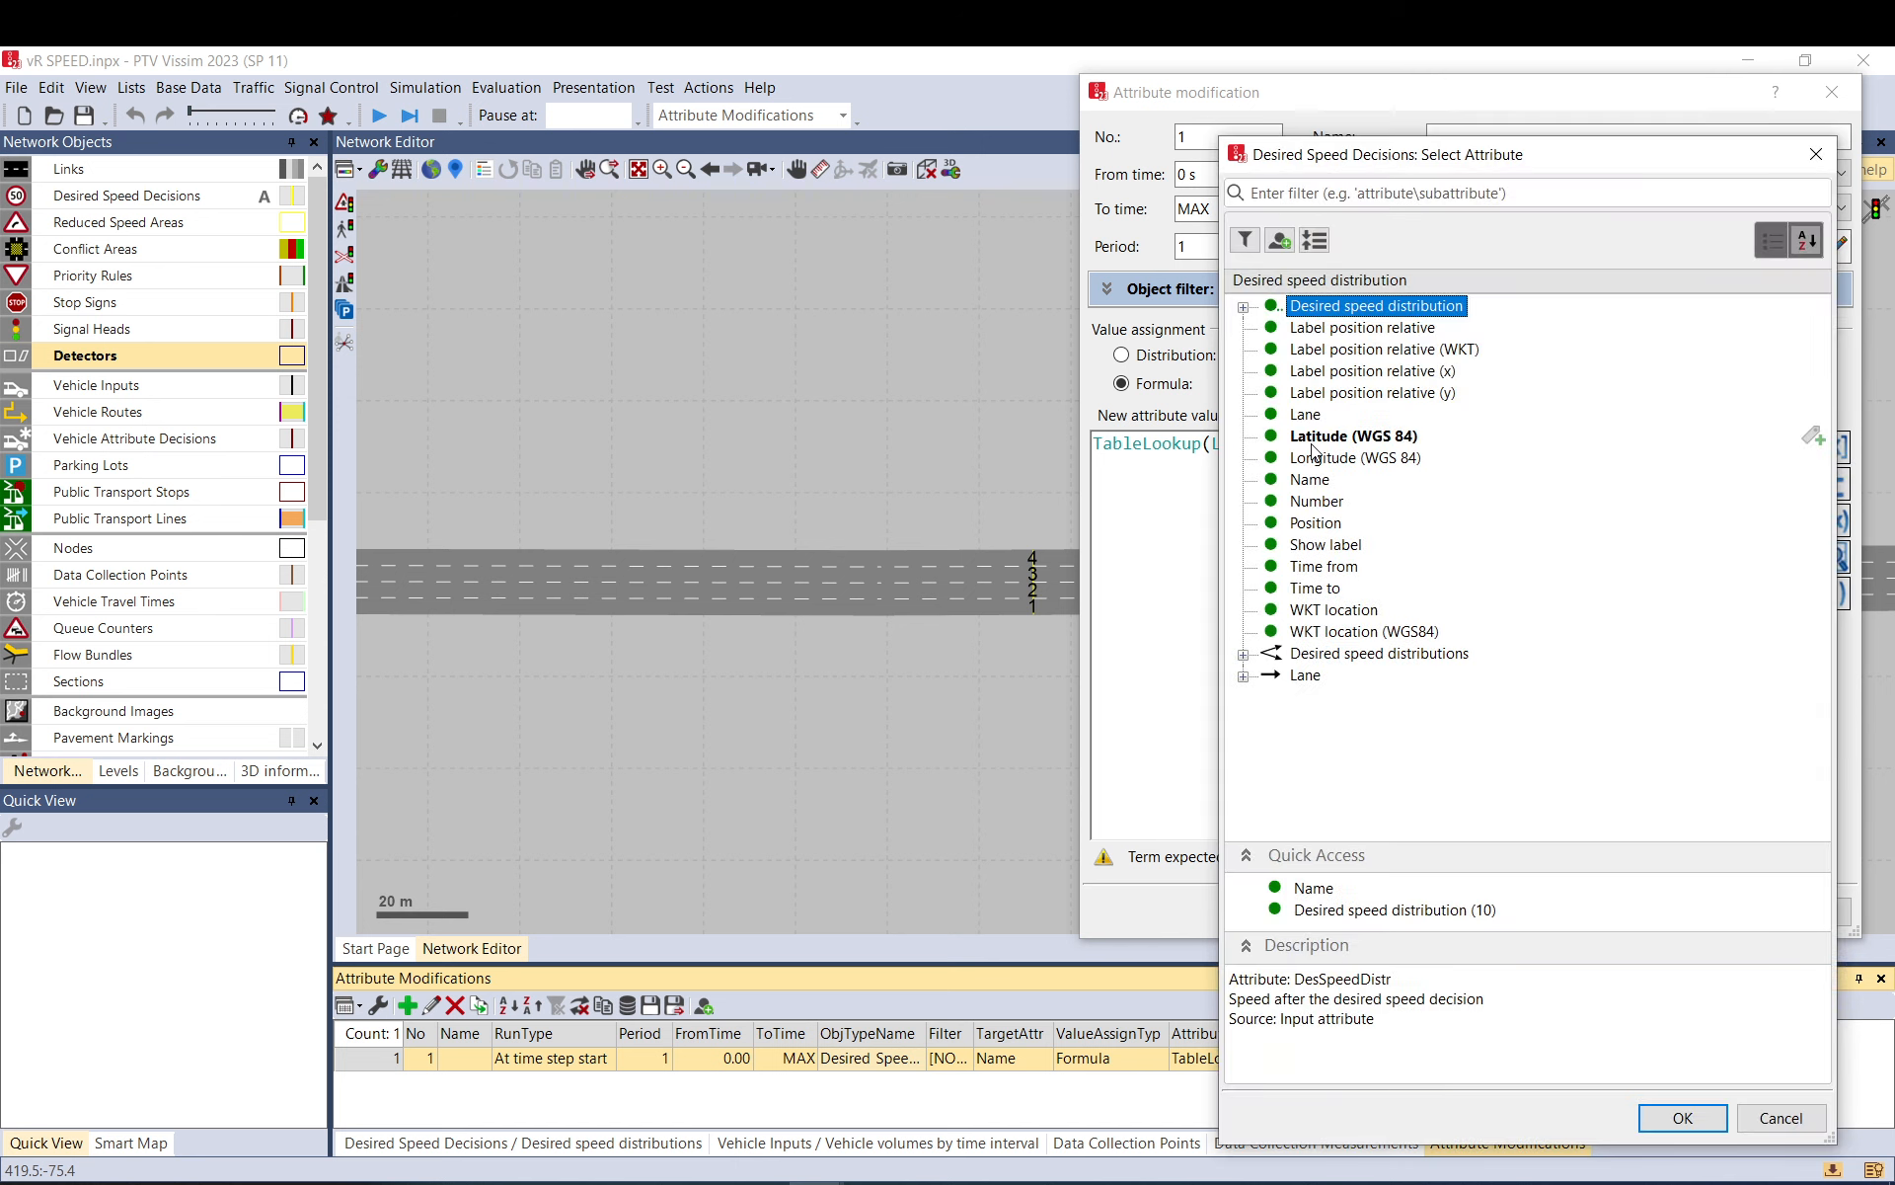
click(1815, 155)
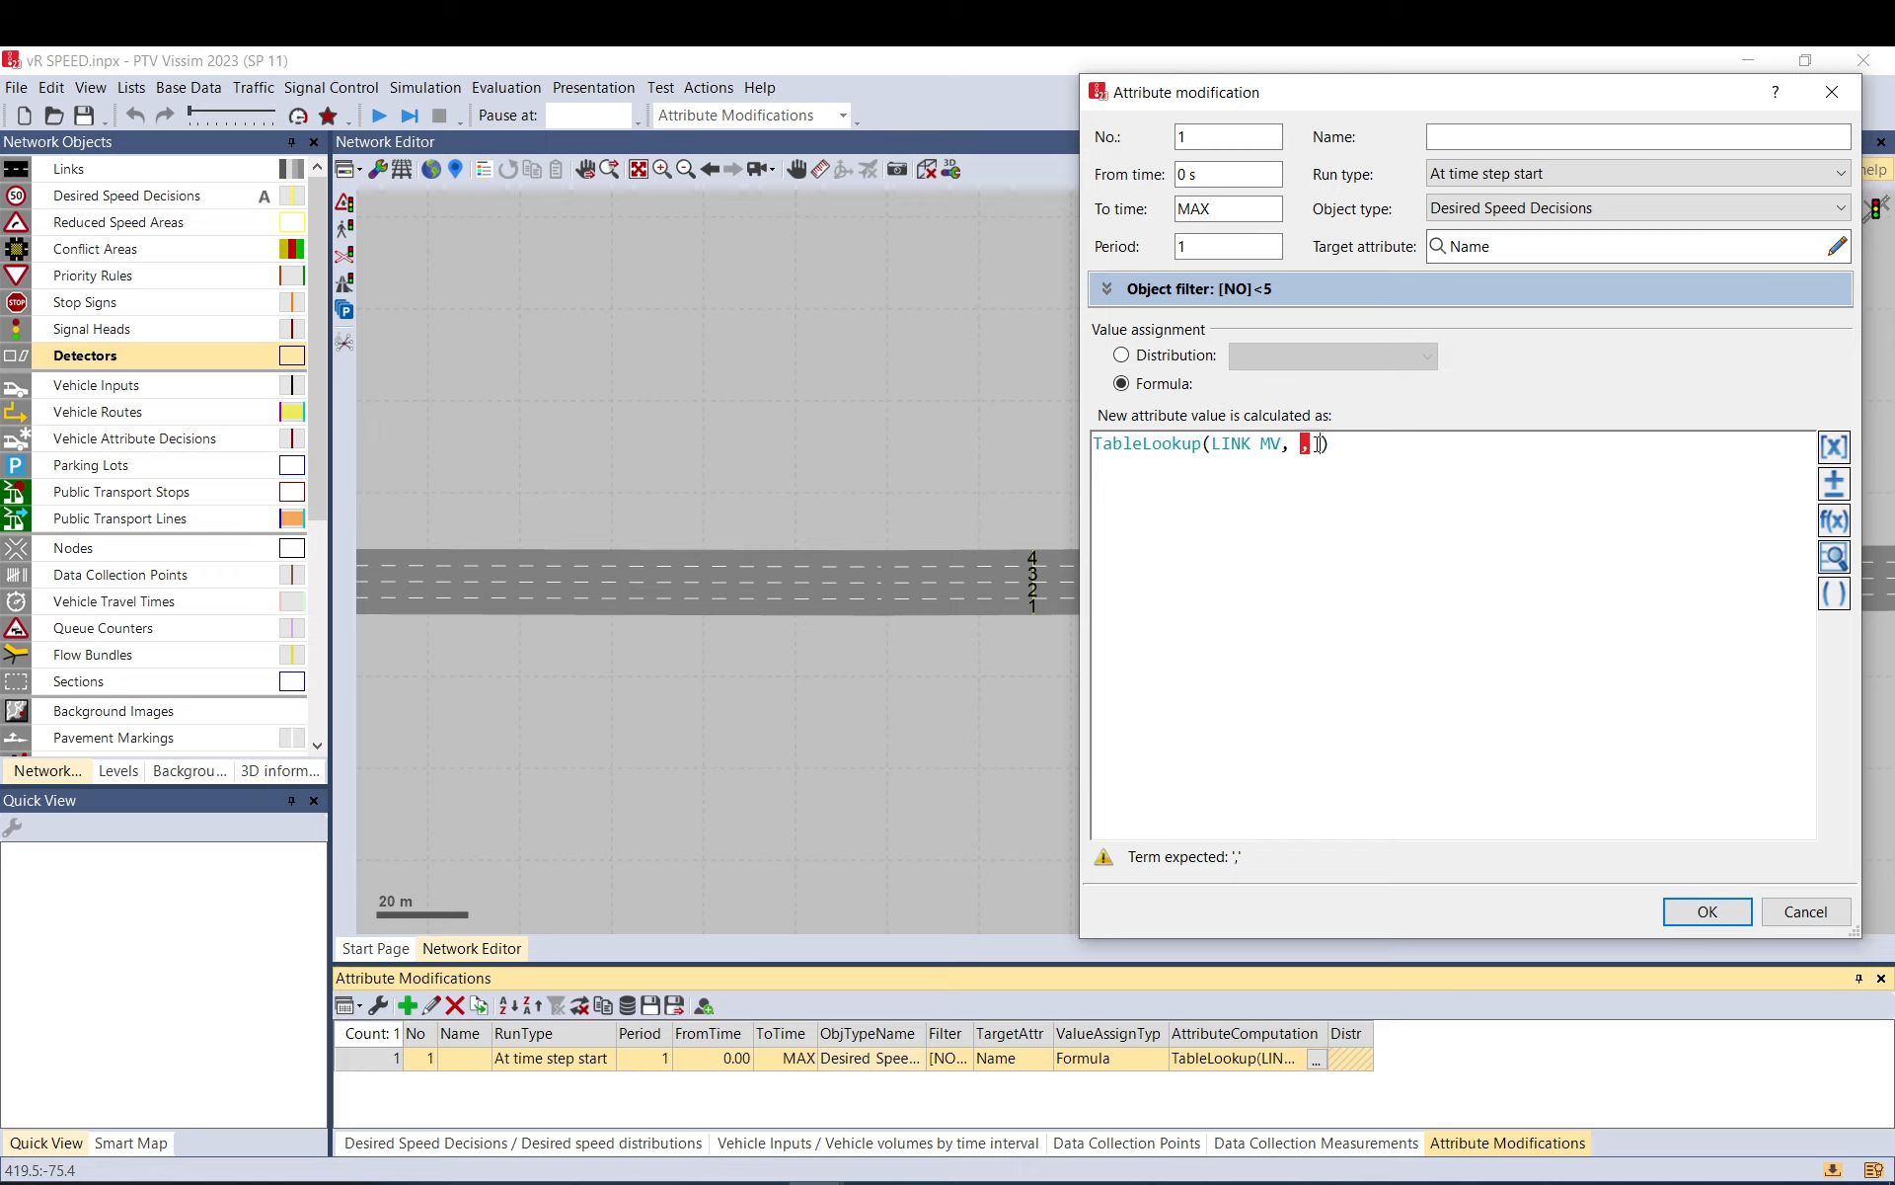
drag(1320, 444, 1301, 444)
click(1507, 247)
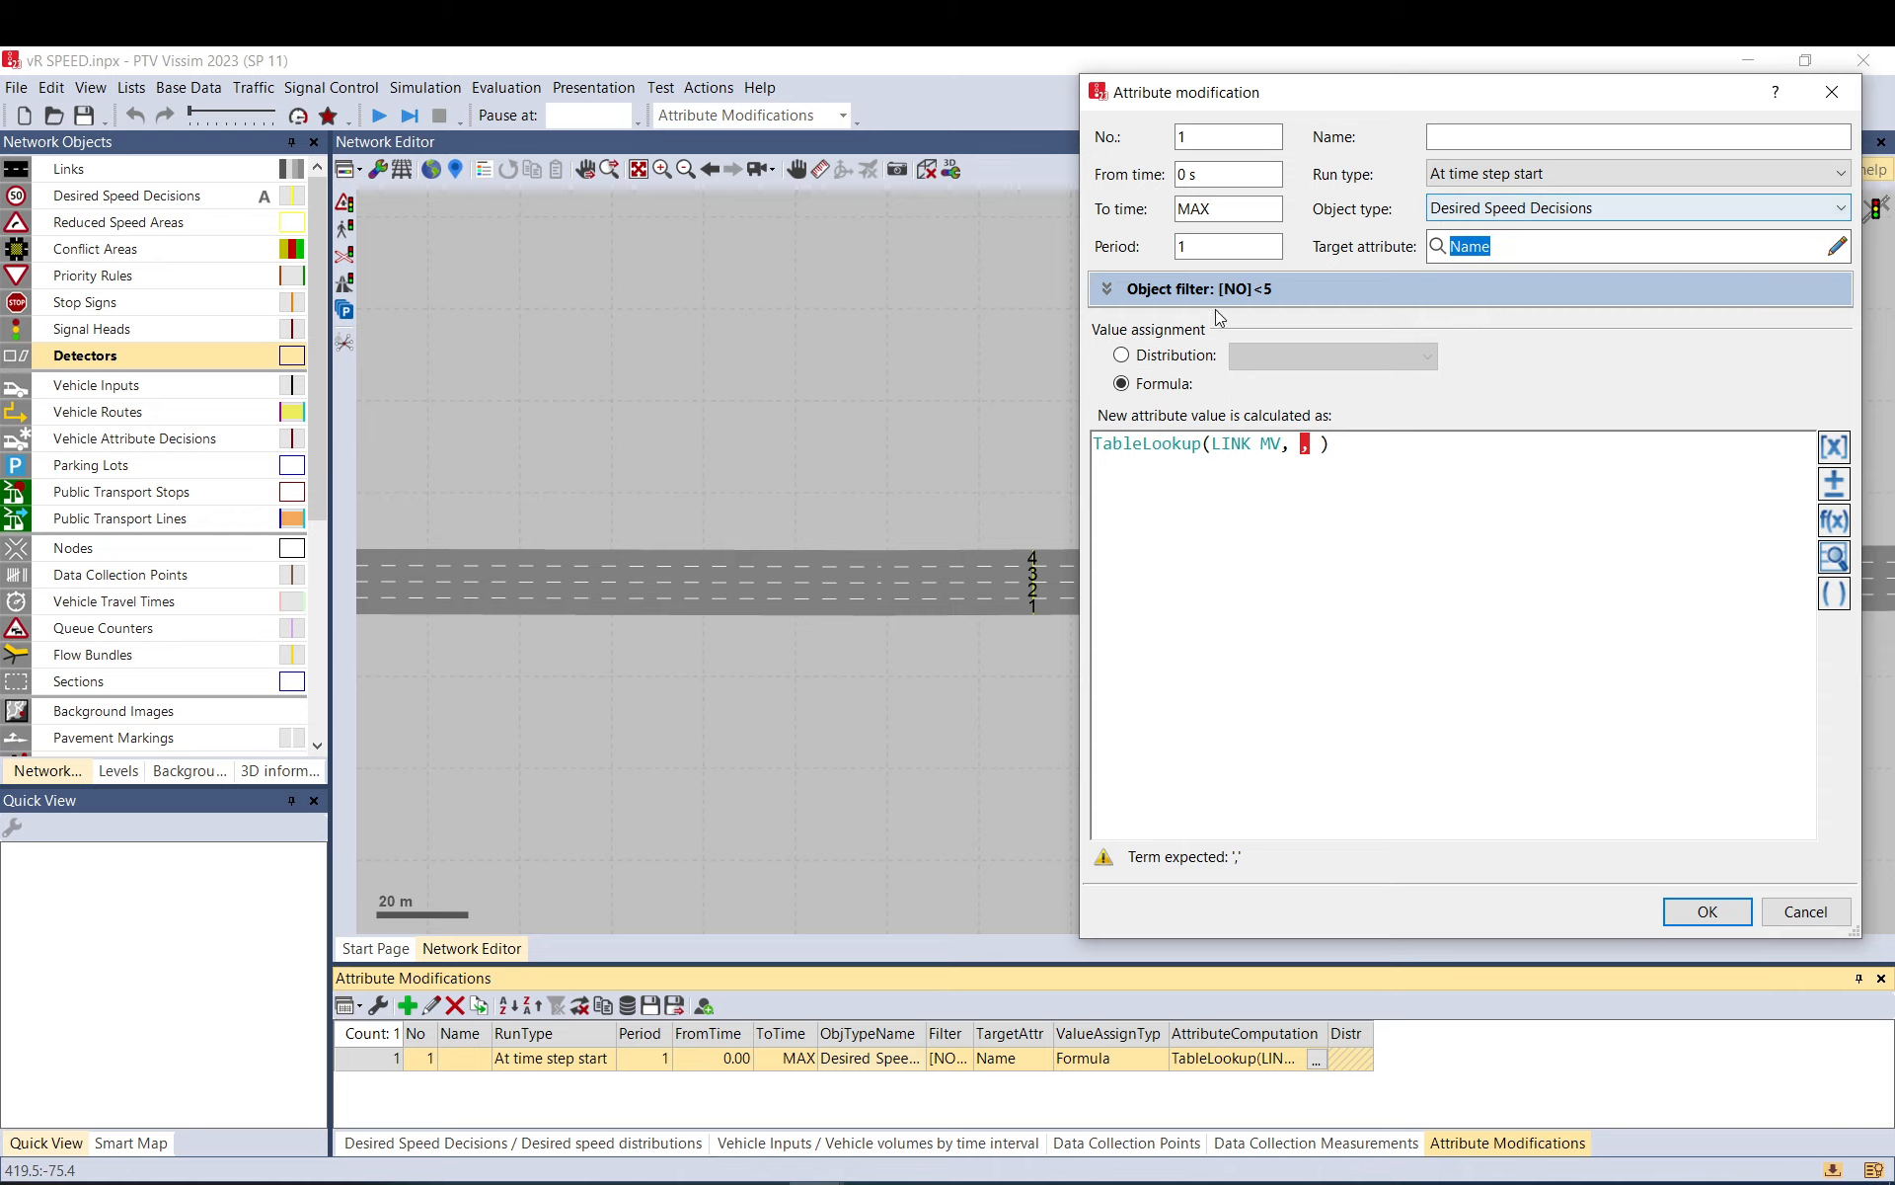
click(1107, 289)
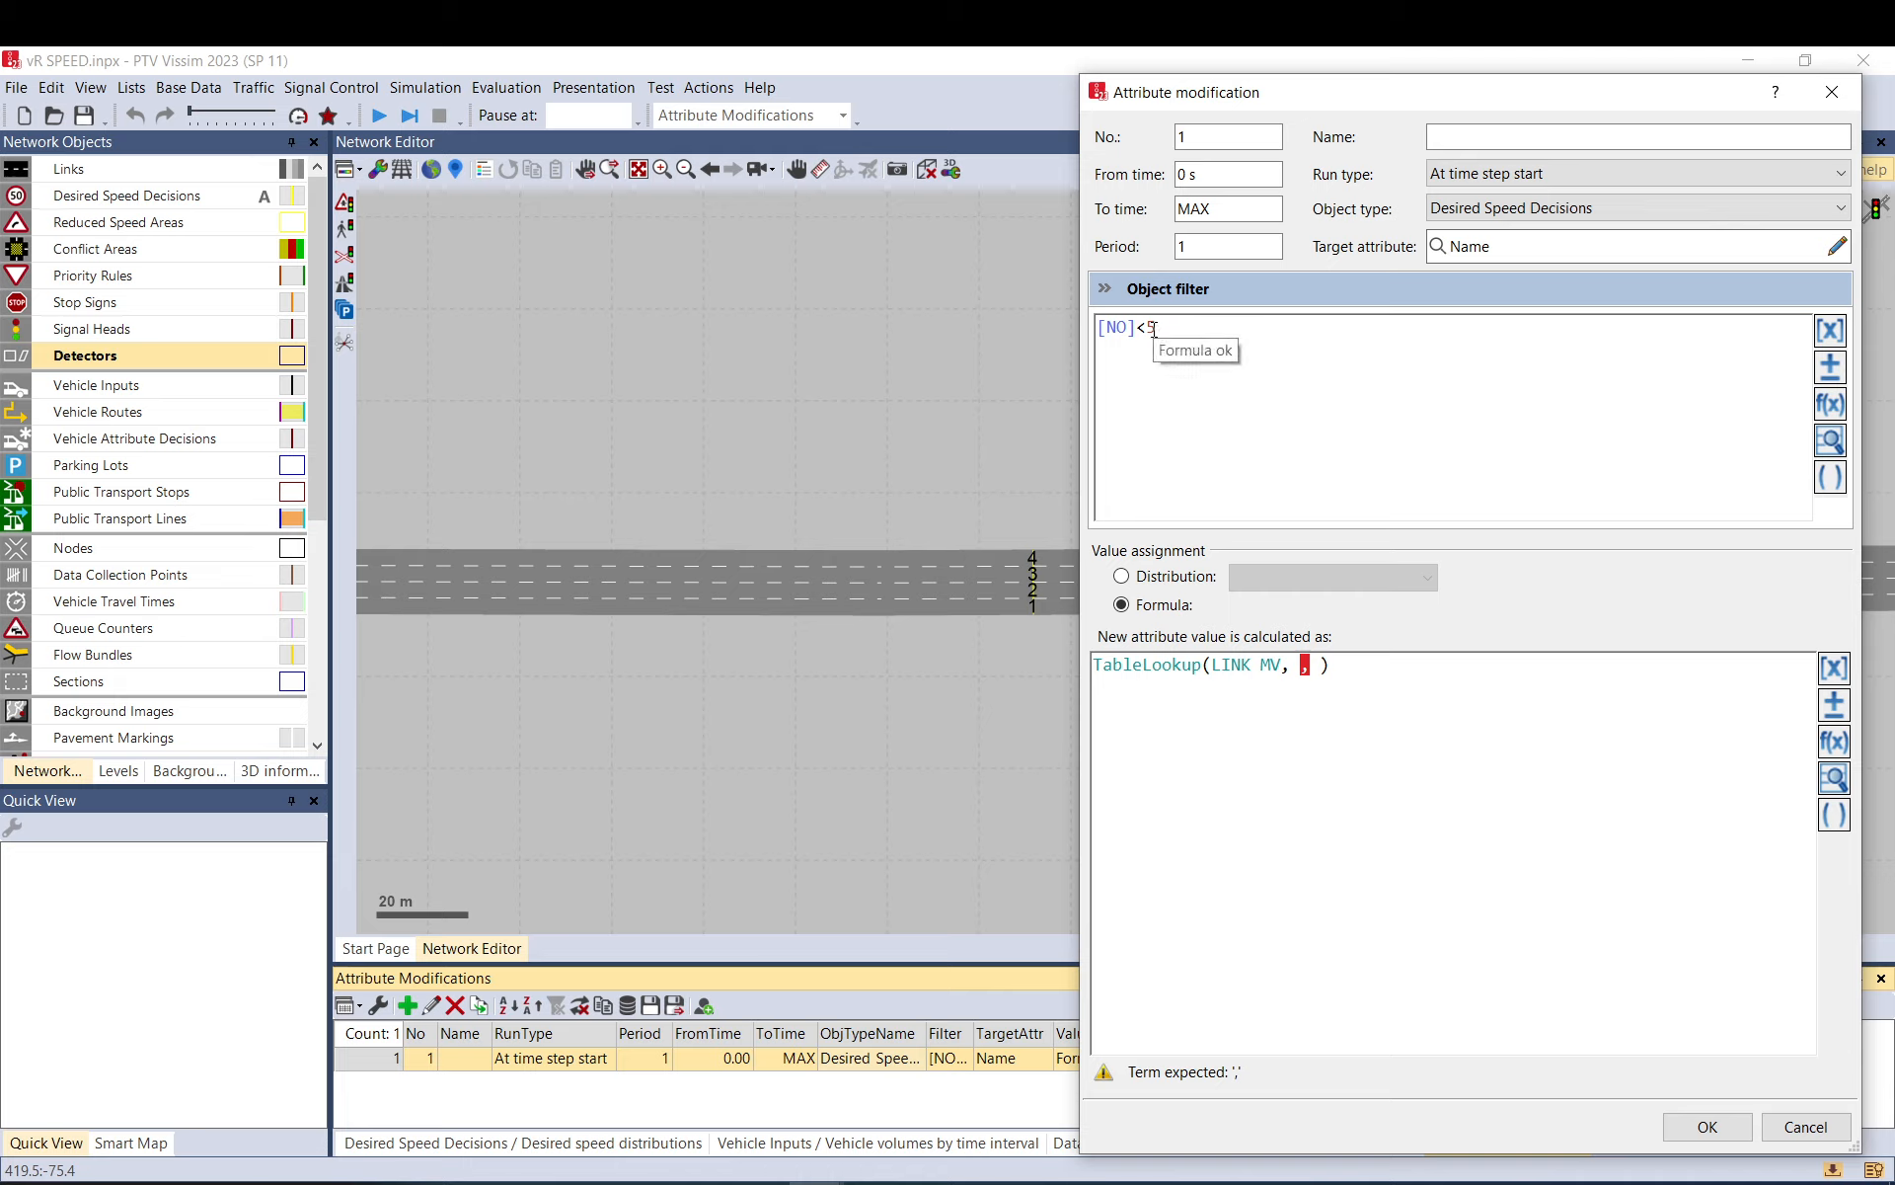
click(1104, 290)
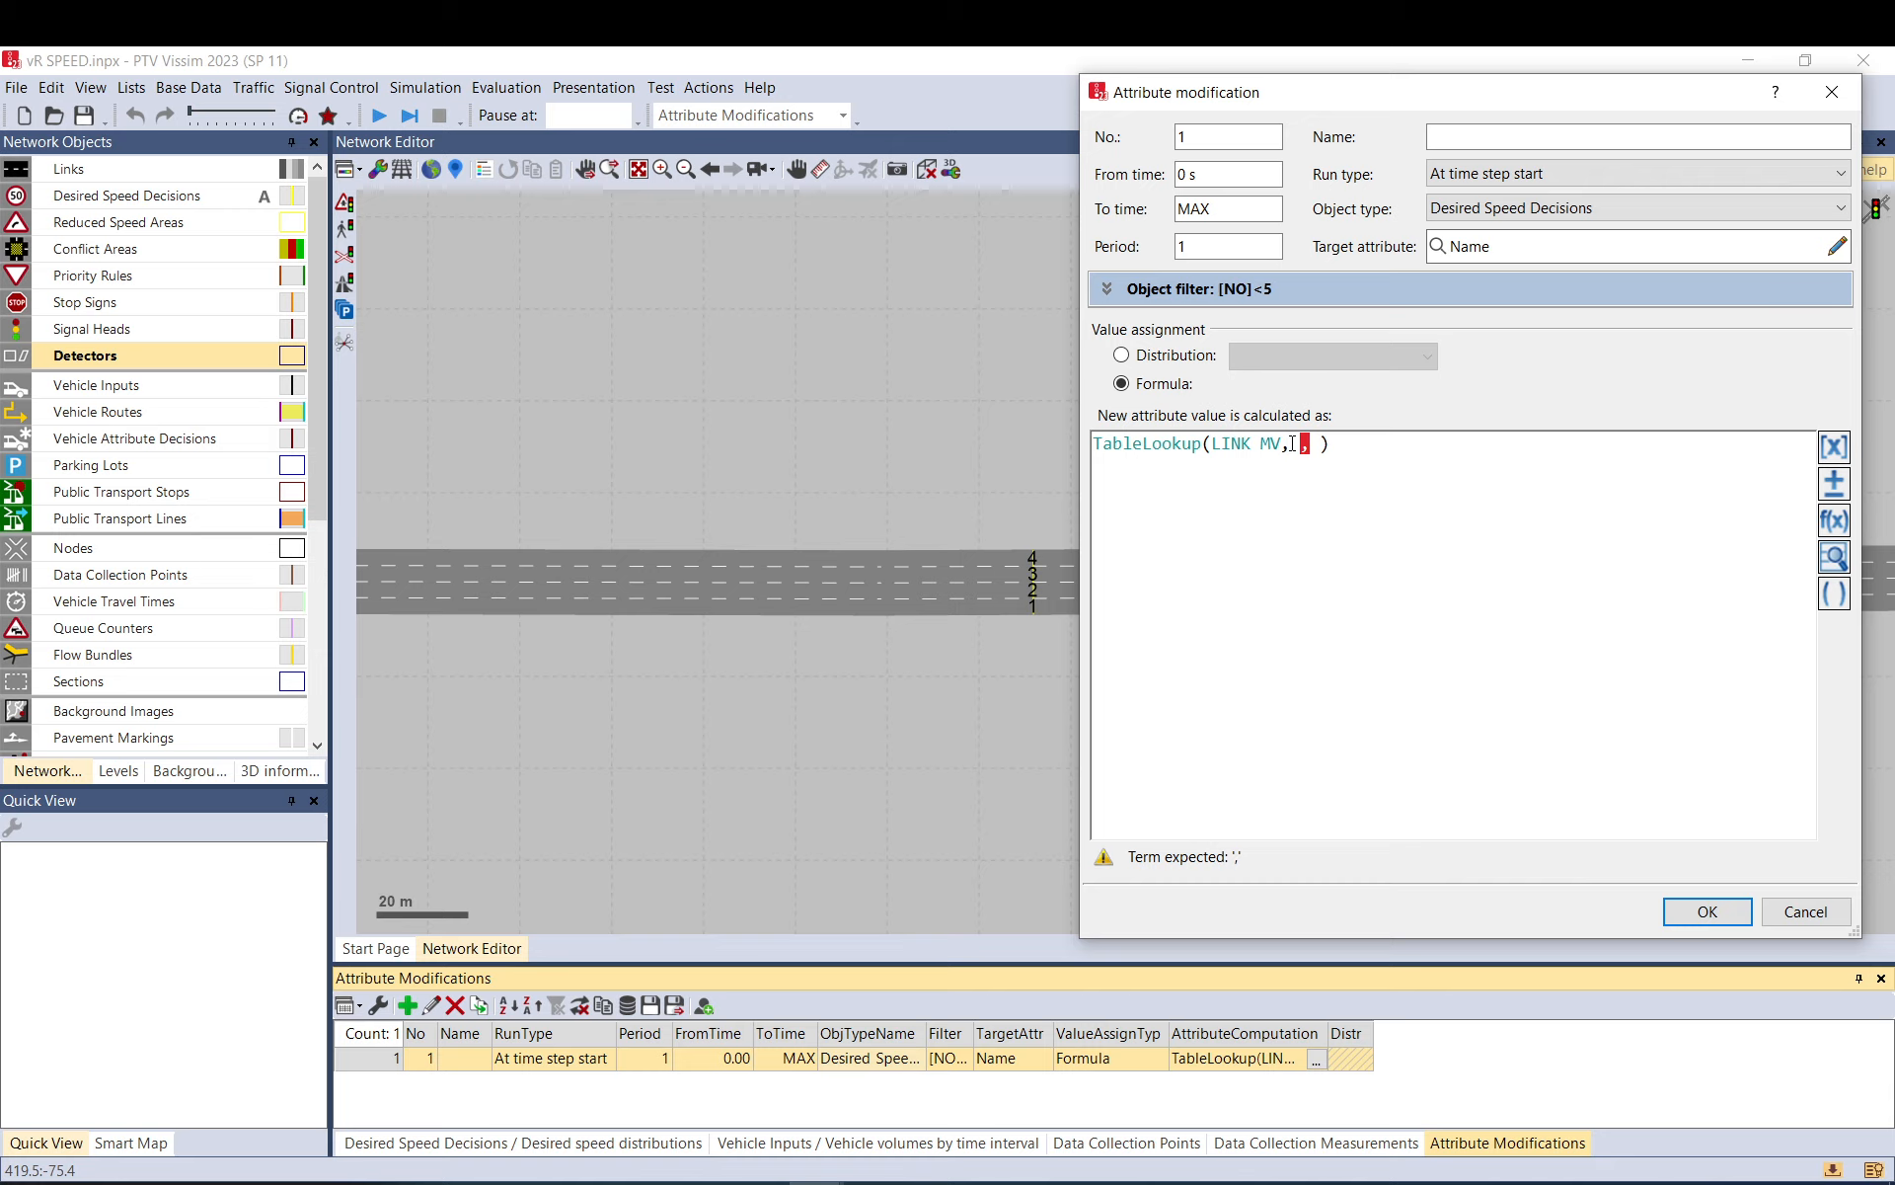
- Close the attribute modification and examine the name and number of the link carrying desired speed decisions 1 to 4
click(1708, 911)
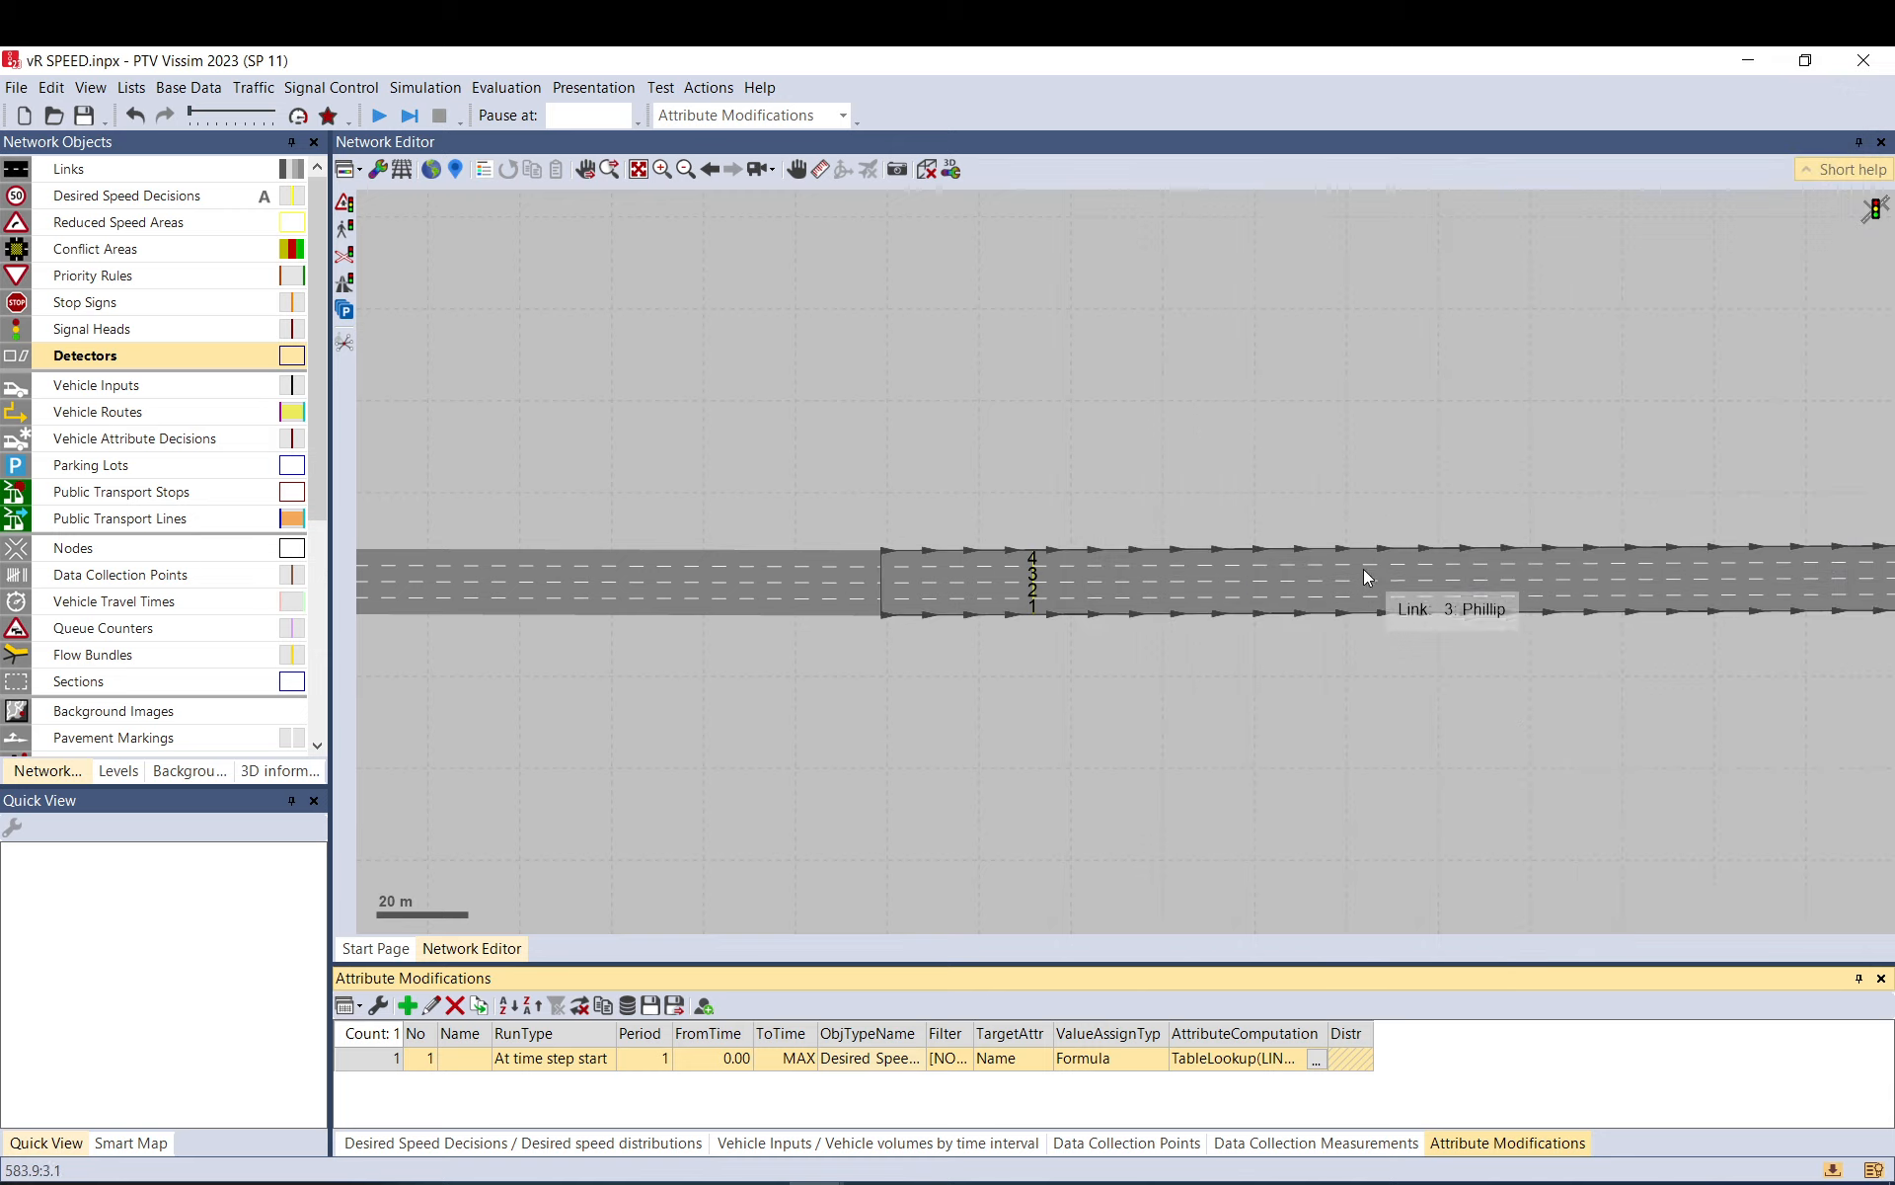
click(1362, 573)
scroll(815, 614, down, 3)
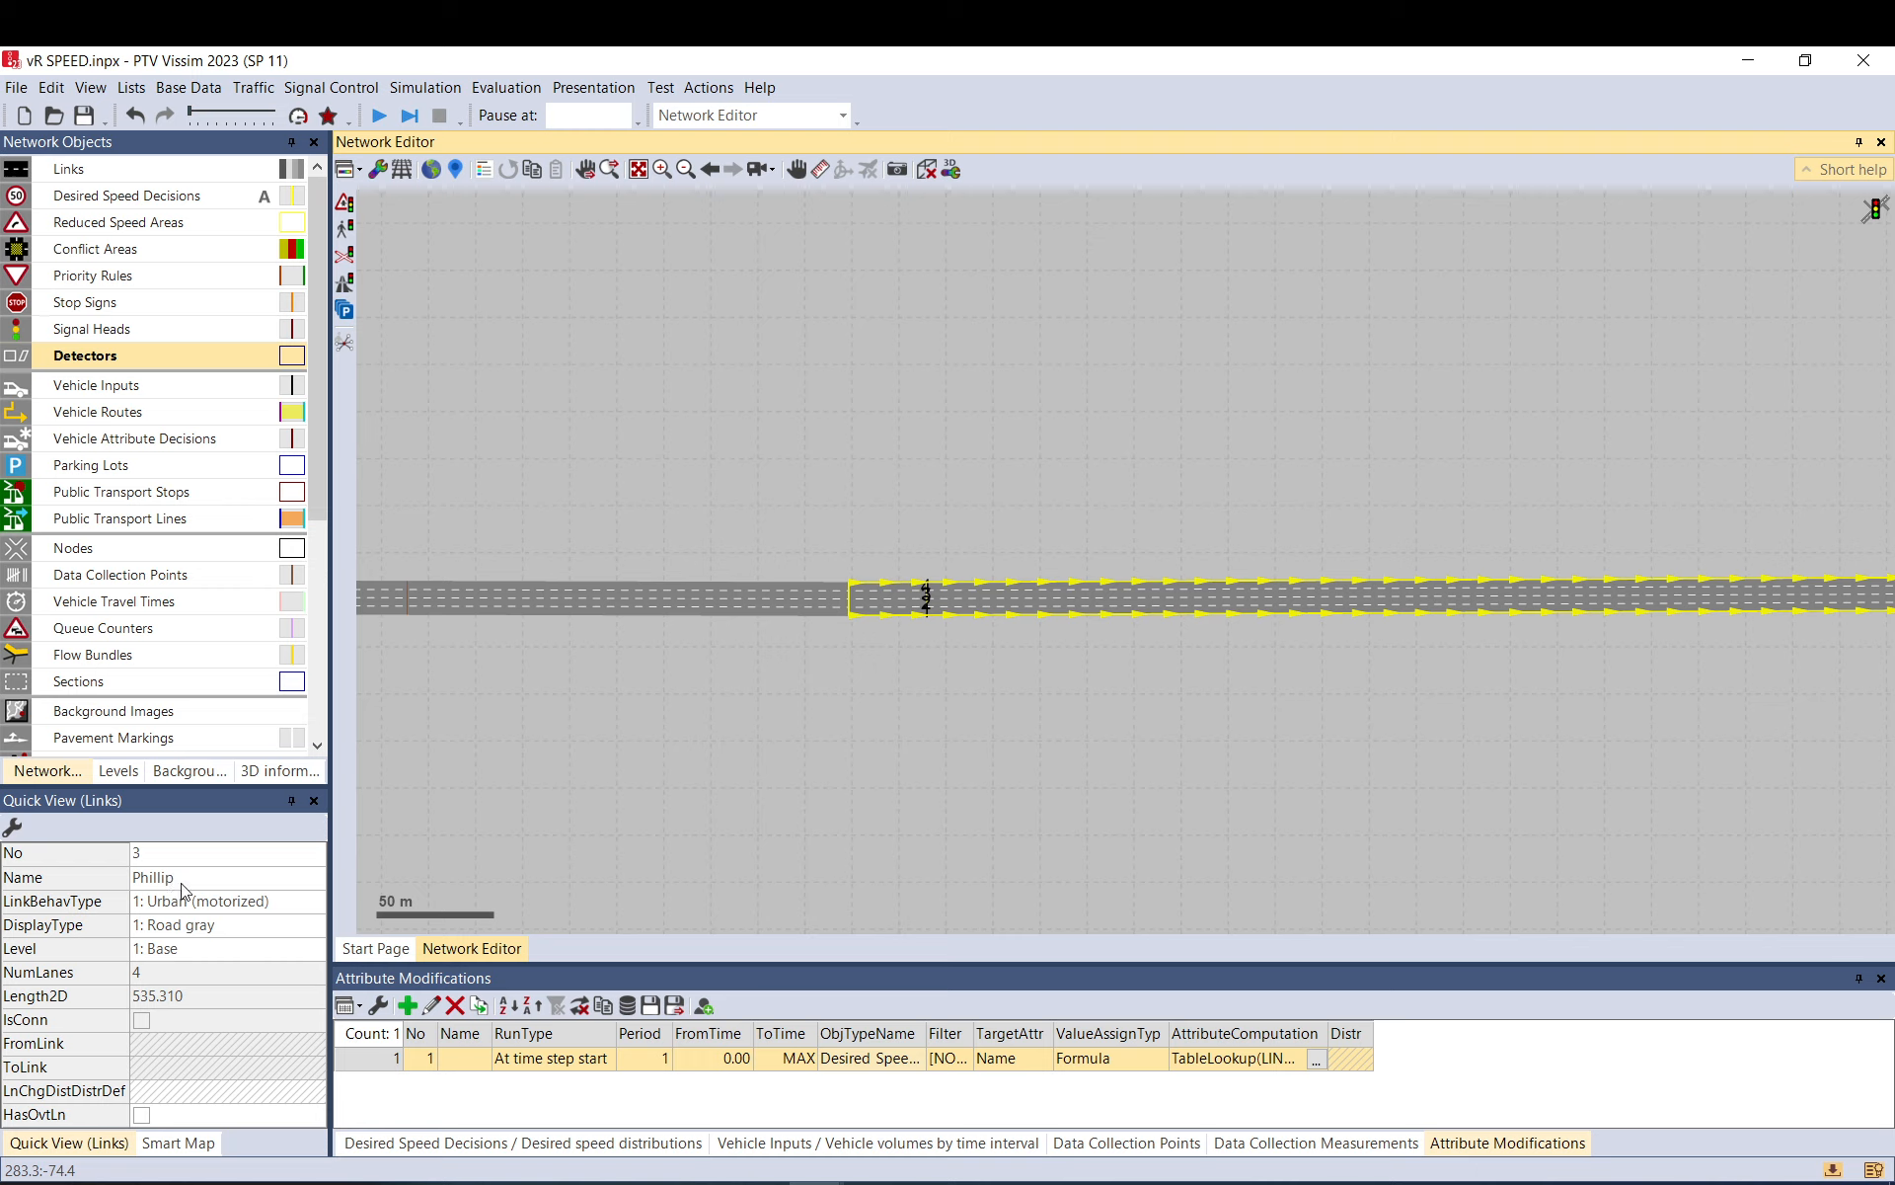
- Reopen attribute modification 1 and enter MV[Name] as the link attribute in the TableLookup's filter condition
double_click(375, 1064)
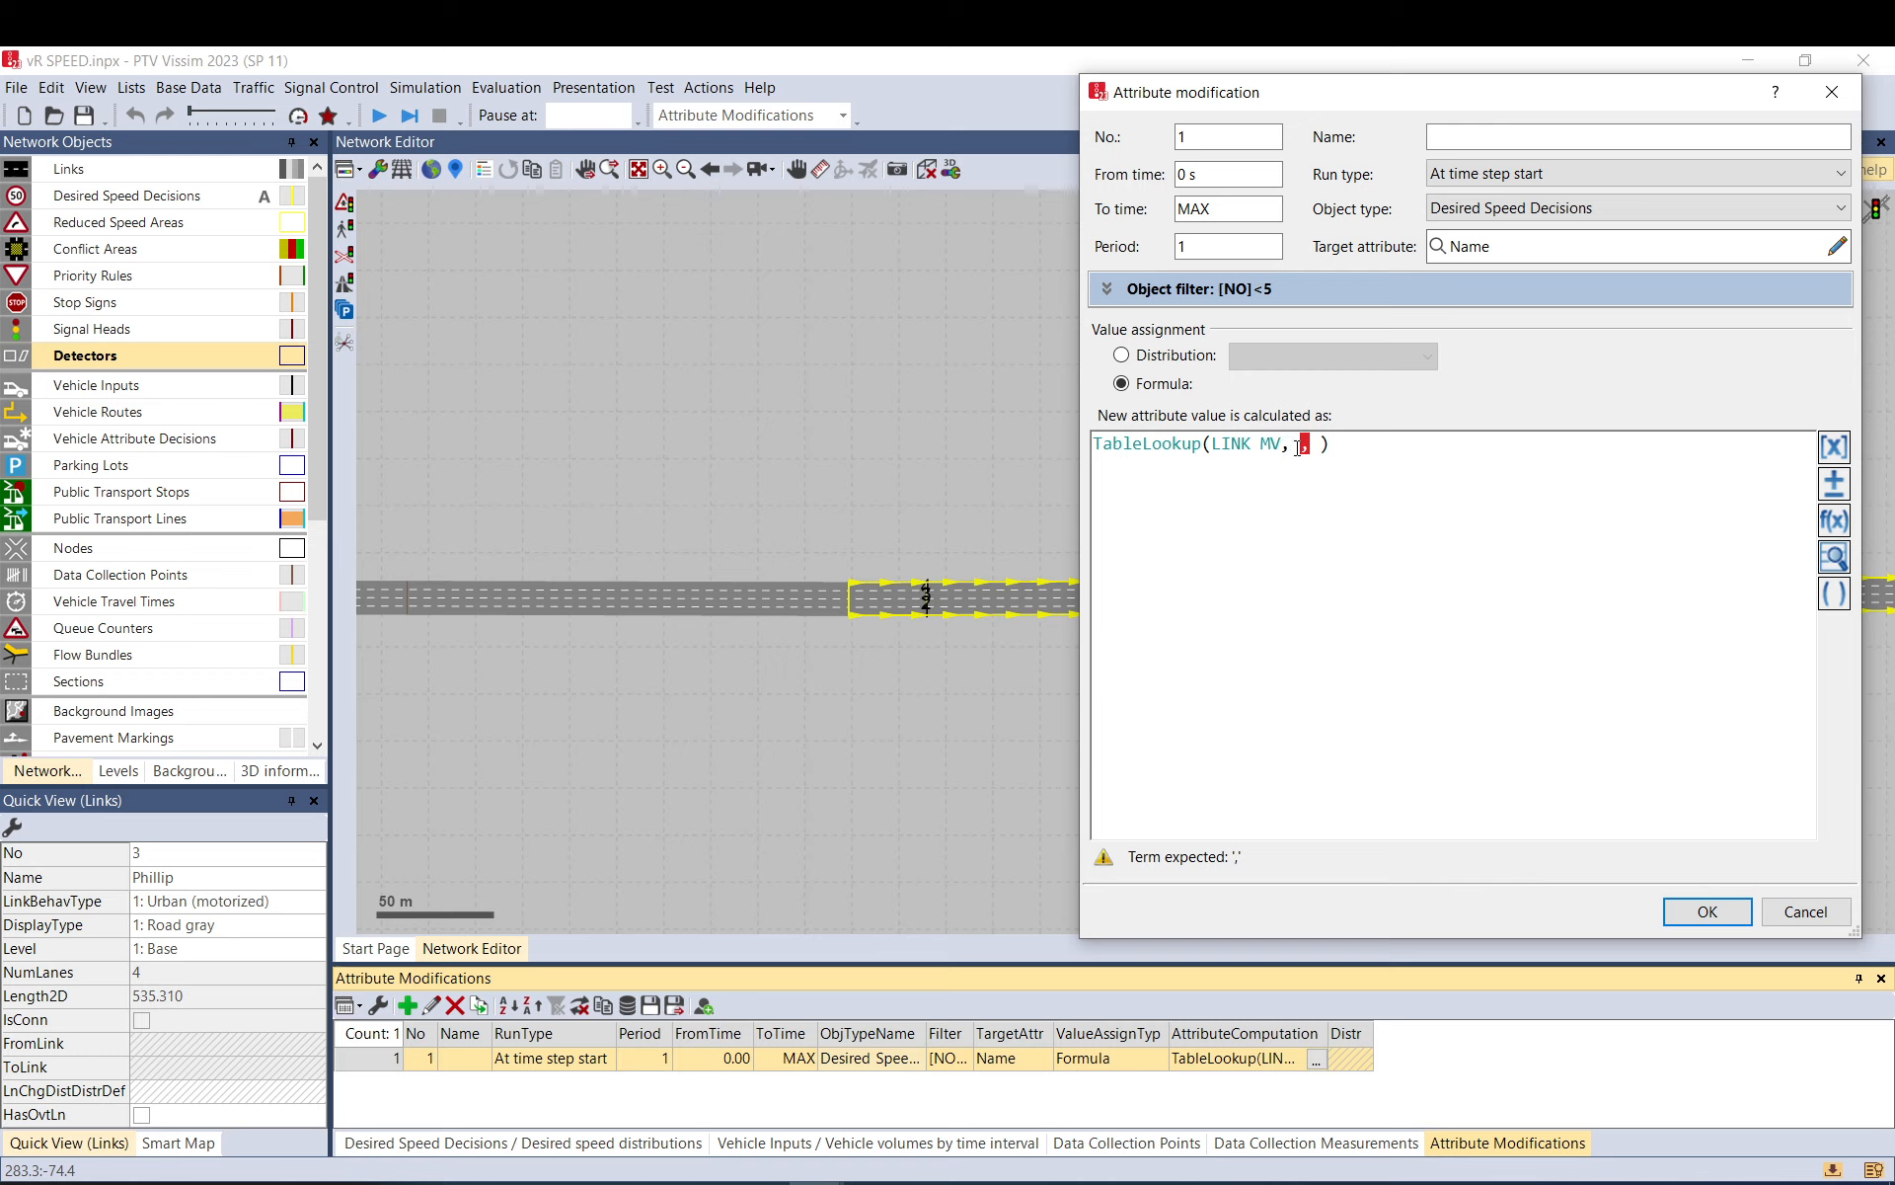
text([])
text(Name)
text(MV)
drag(1379, 445, 1319, 448)
click(1299, 446)
drag(1253, 445, 1208, 446)
mouse_move(1392, 448)
mouse_down()
mouse_move(1294, 450)
mouse_move(1374, 446)
mouse_up()
click(1380, 445)
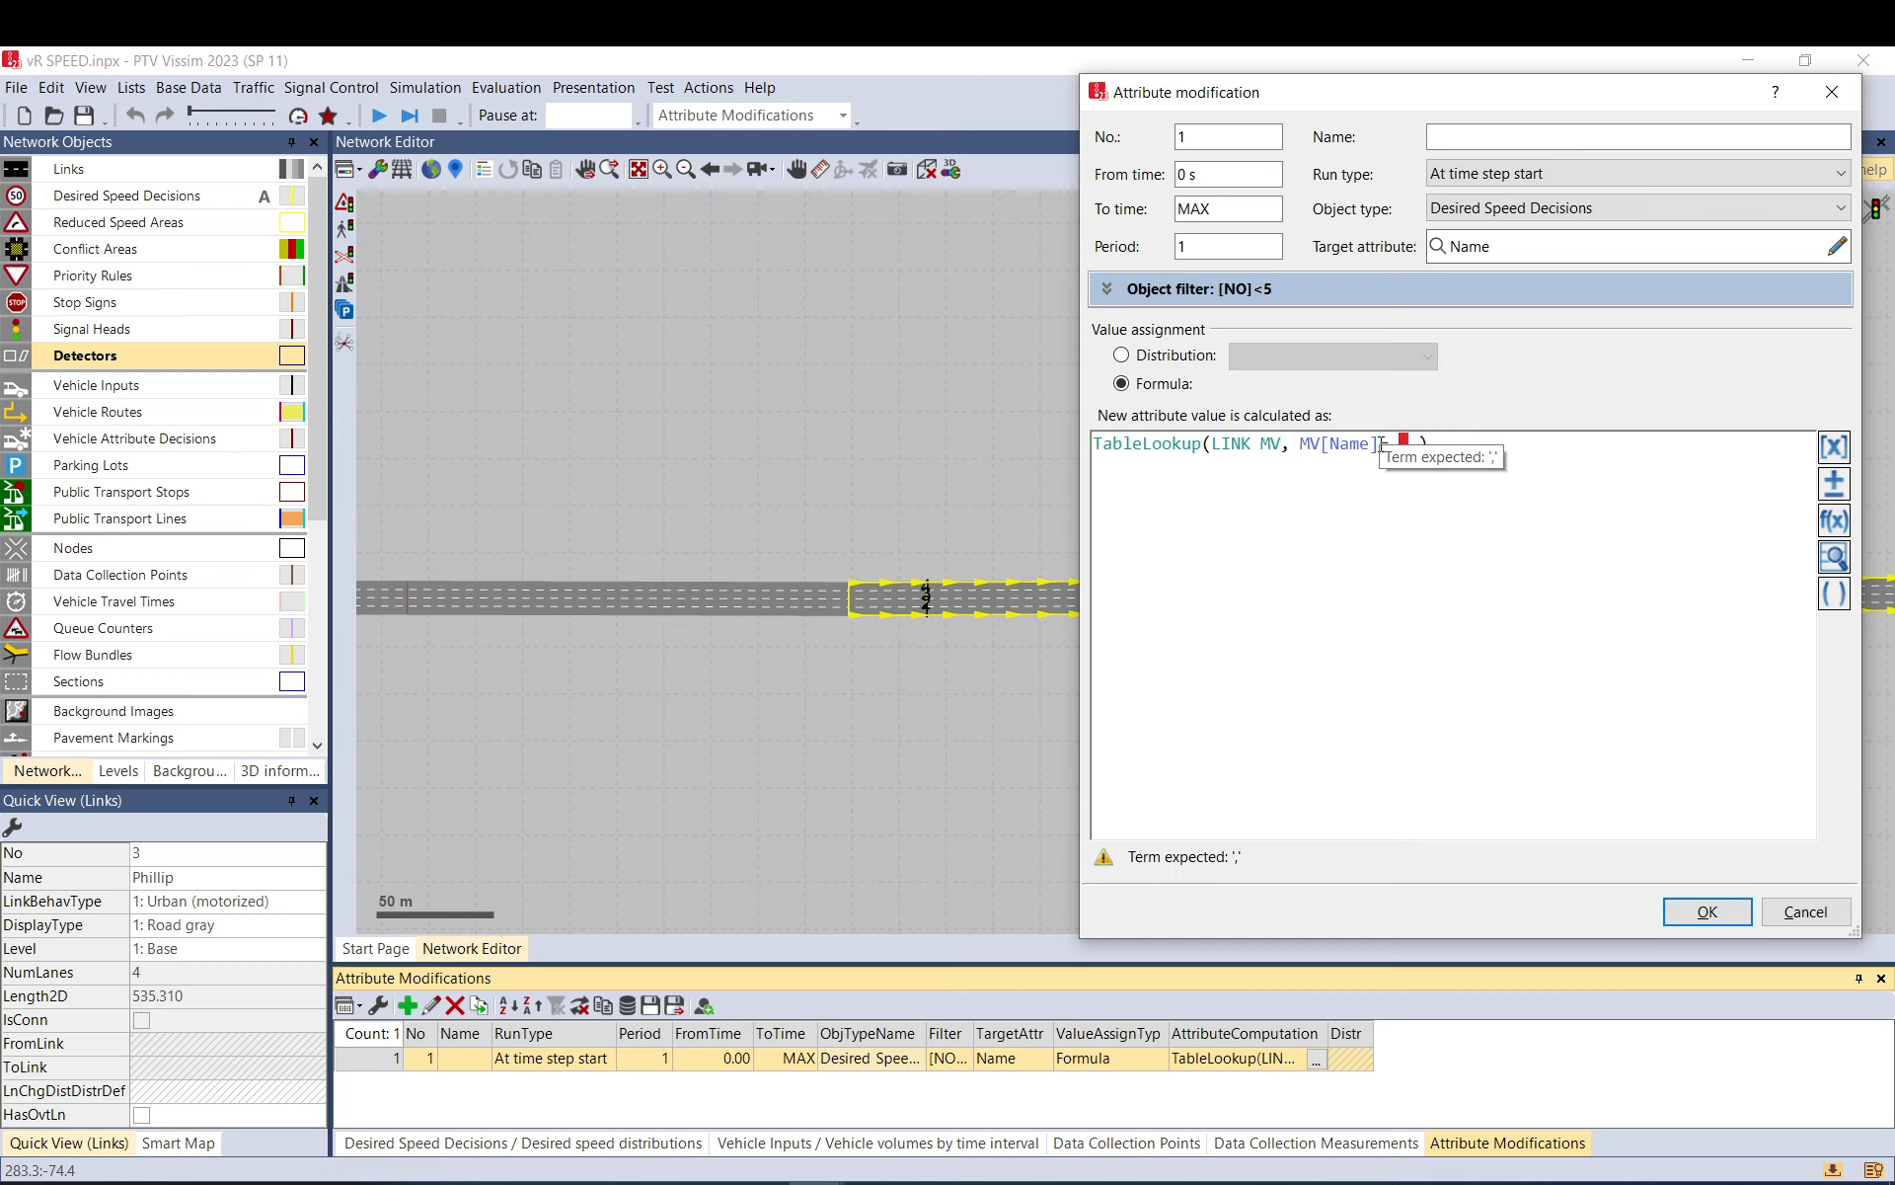
- Complete the TableLookup condition by comparing MV[Name] with the name of link 3 as a quoted string
text("")
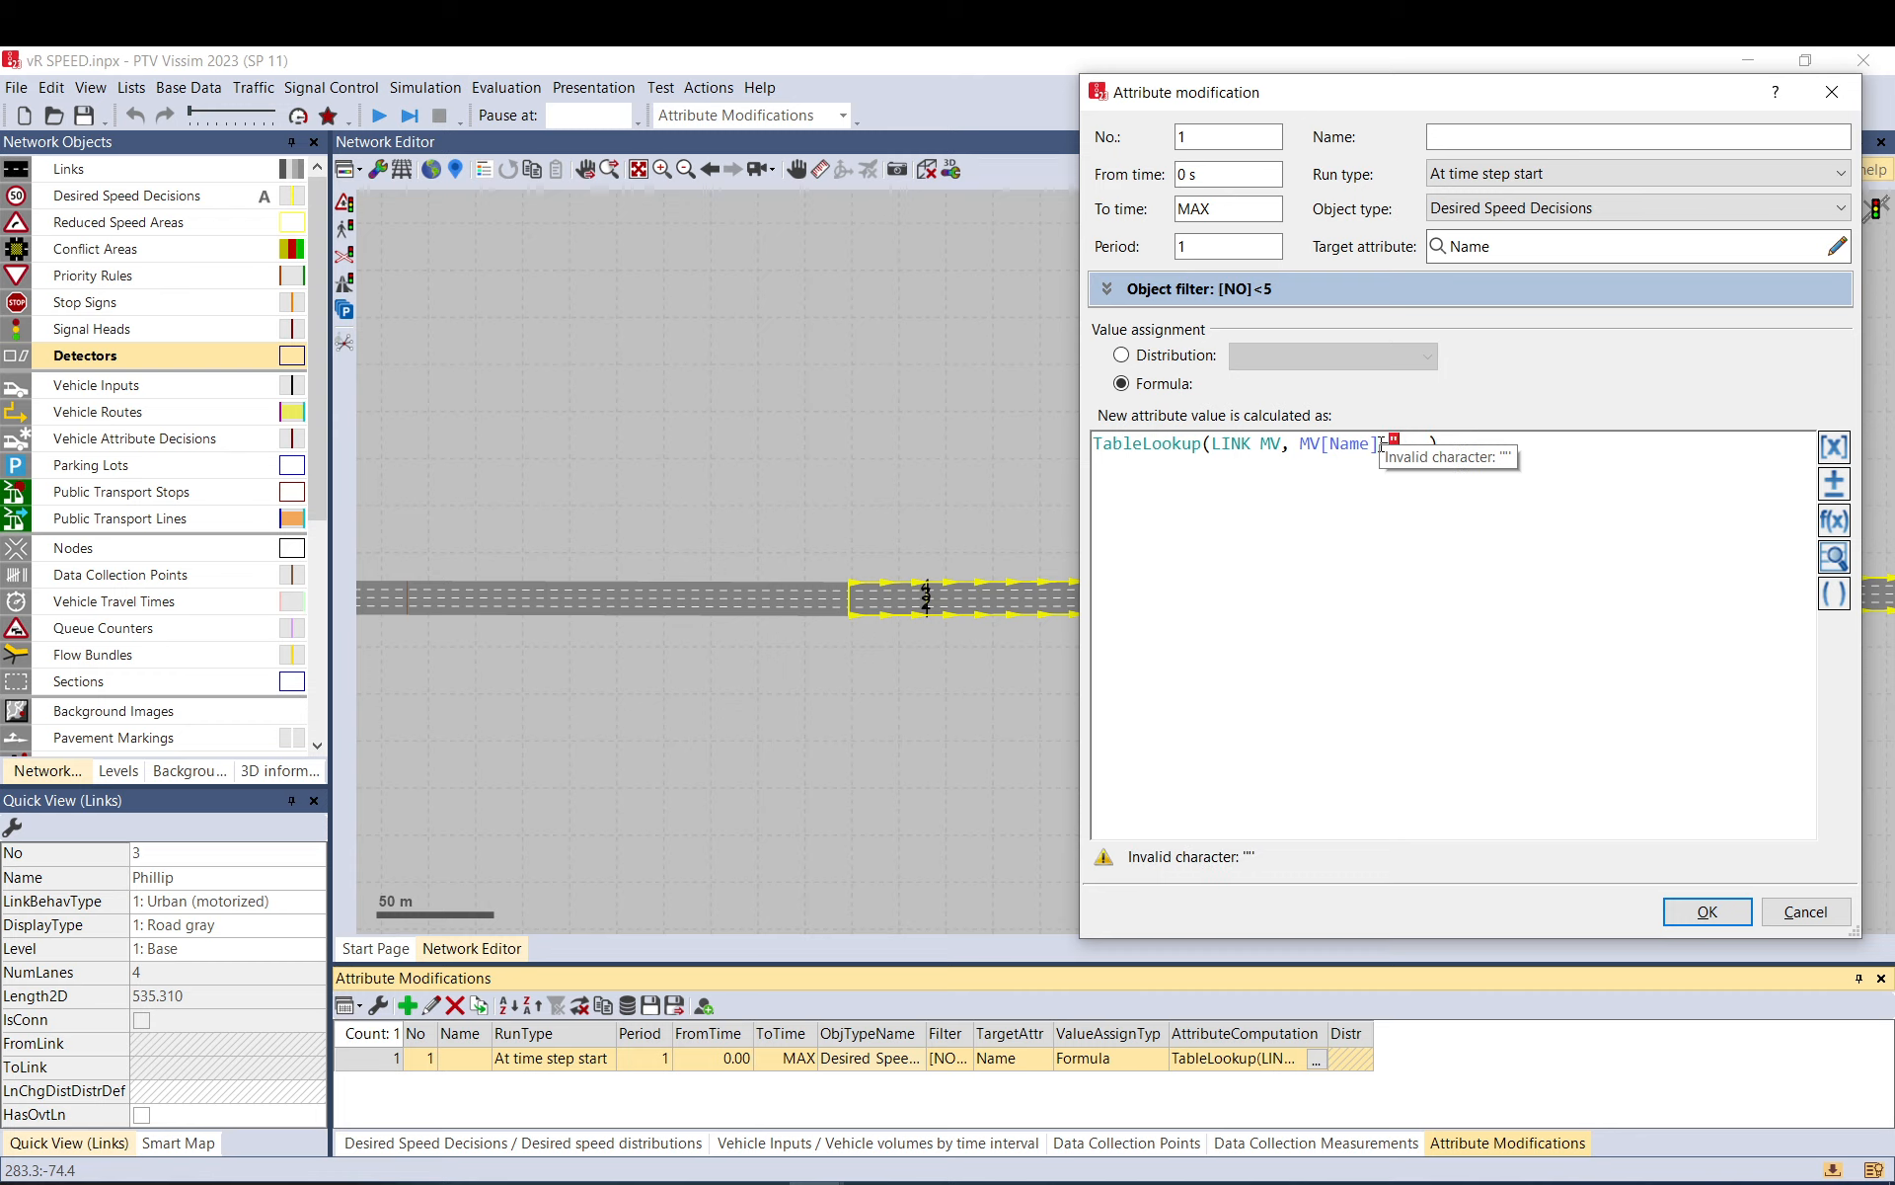
text(")
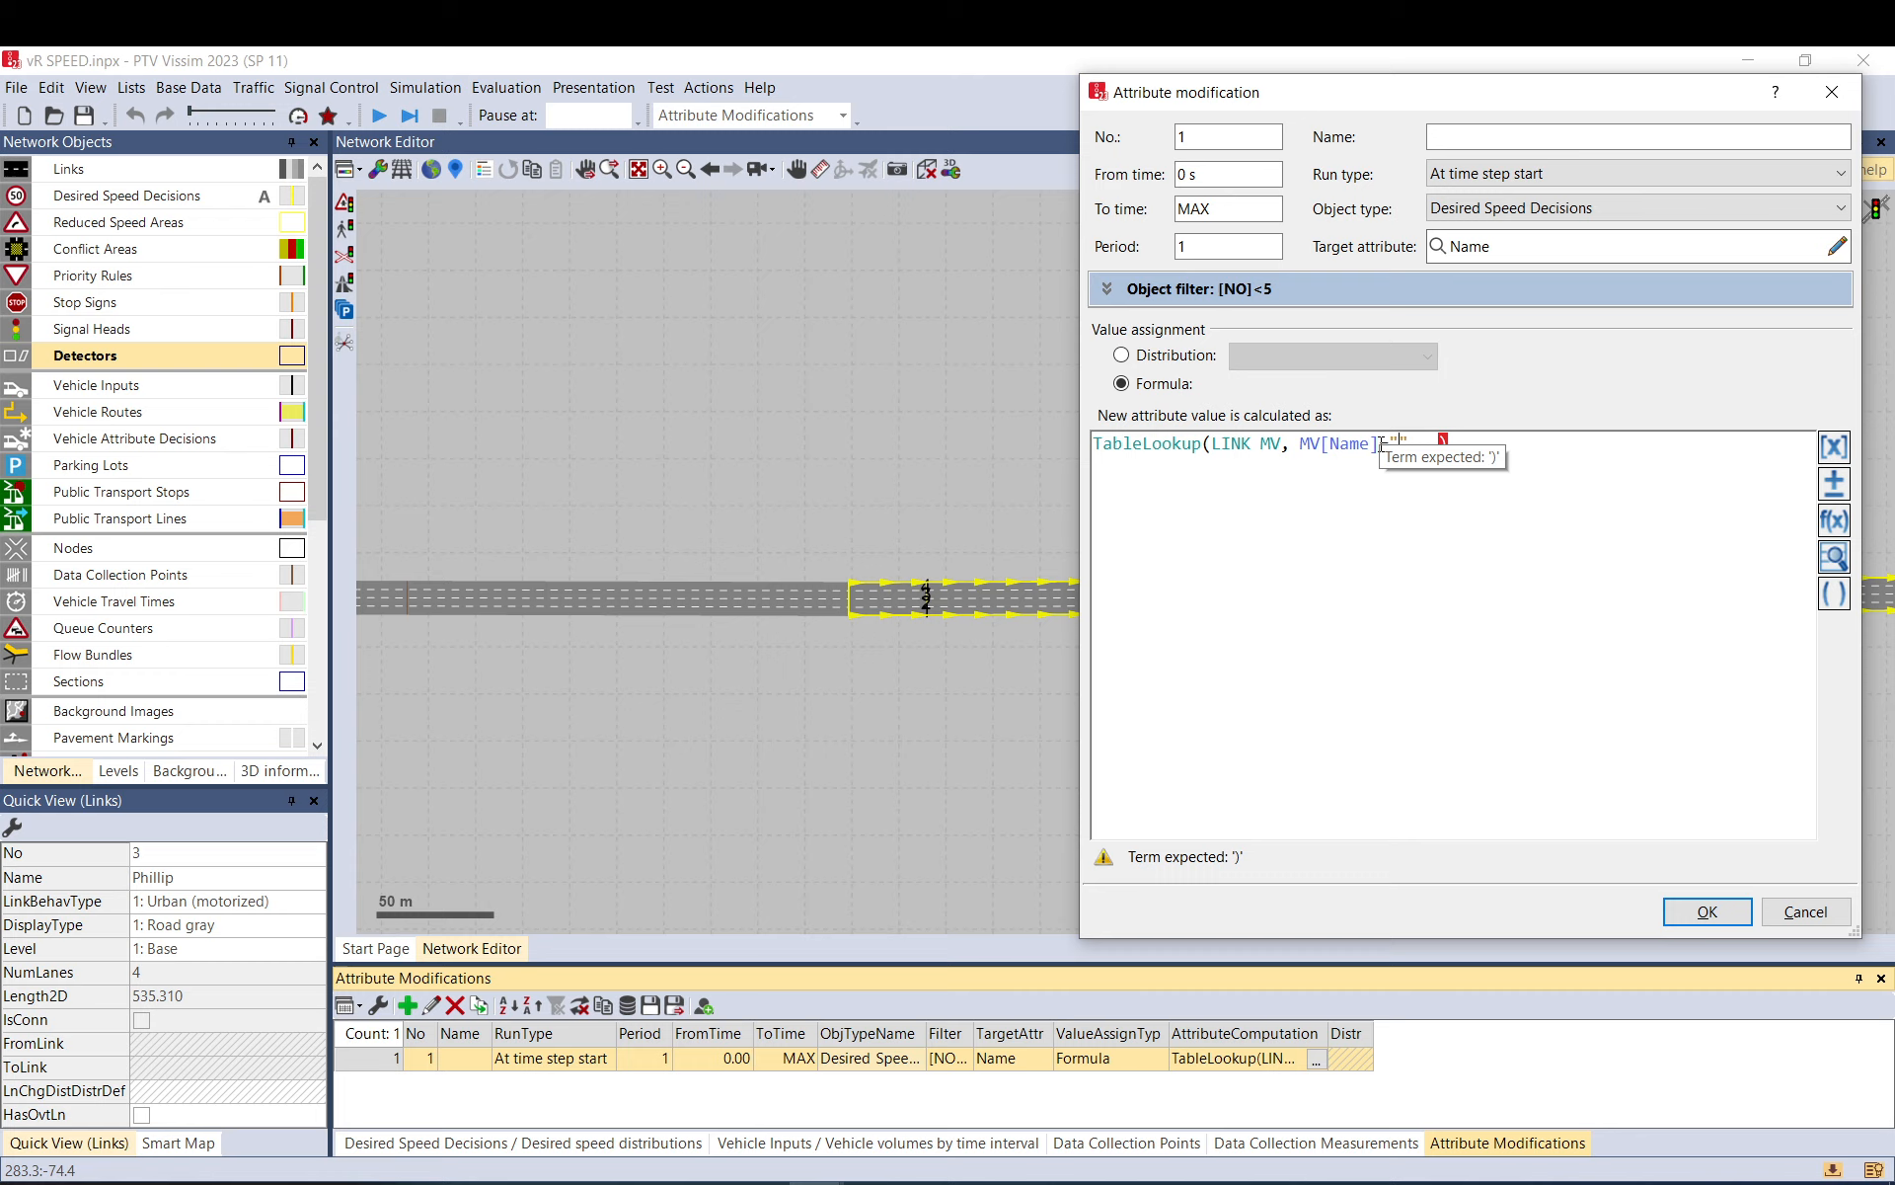
text(Phillip)
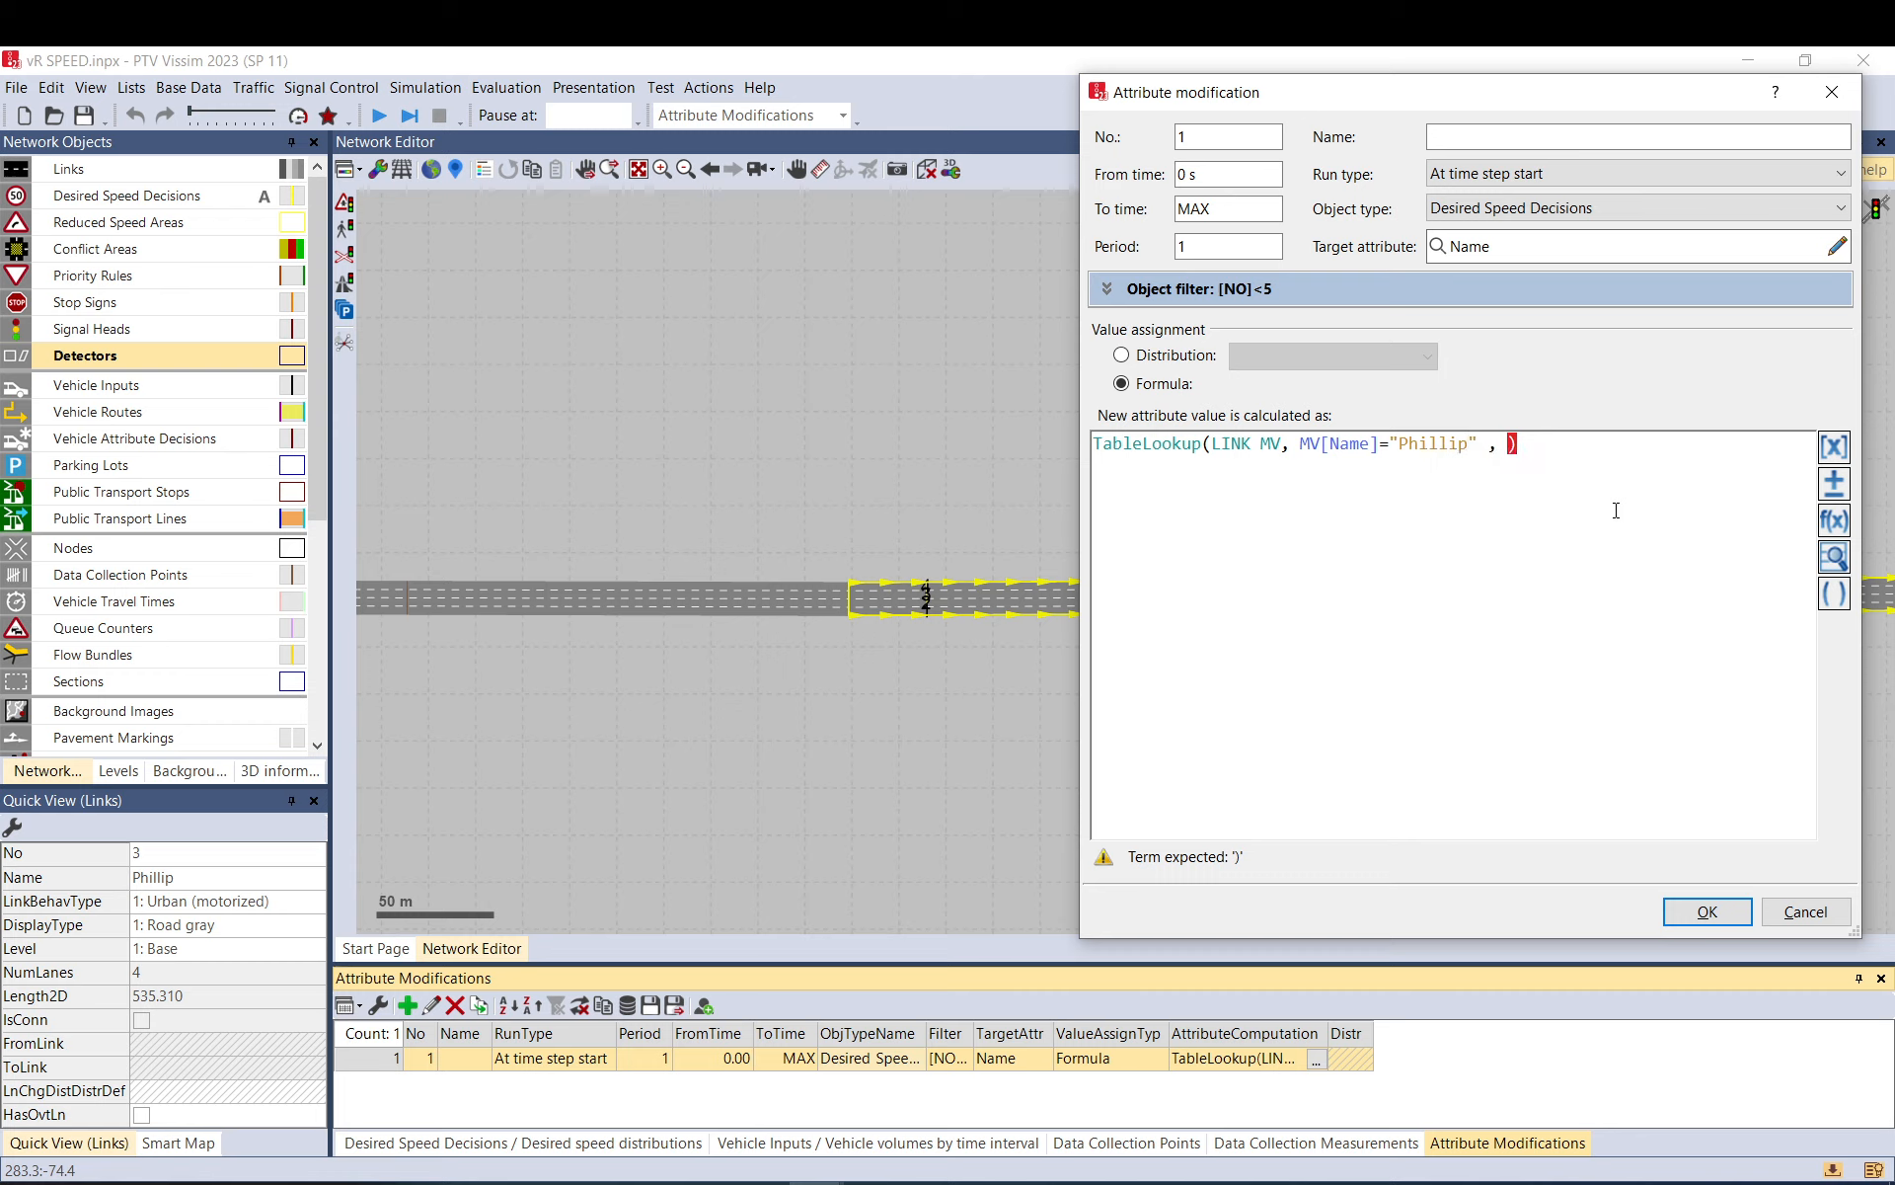
double_click(1474, 443)
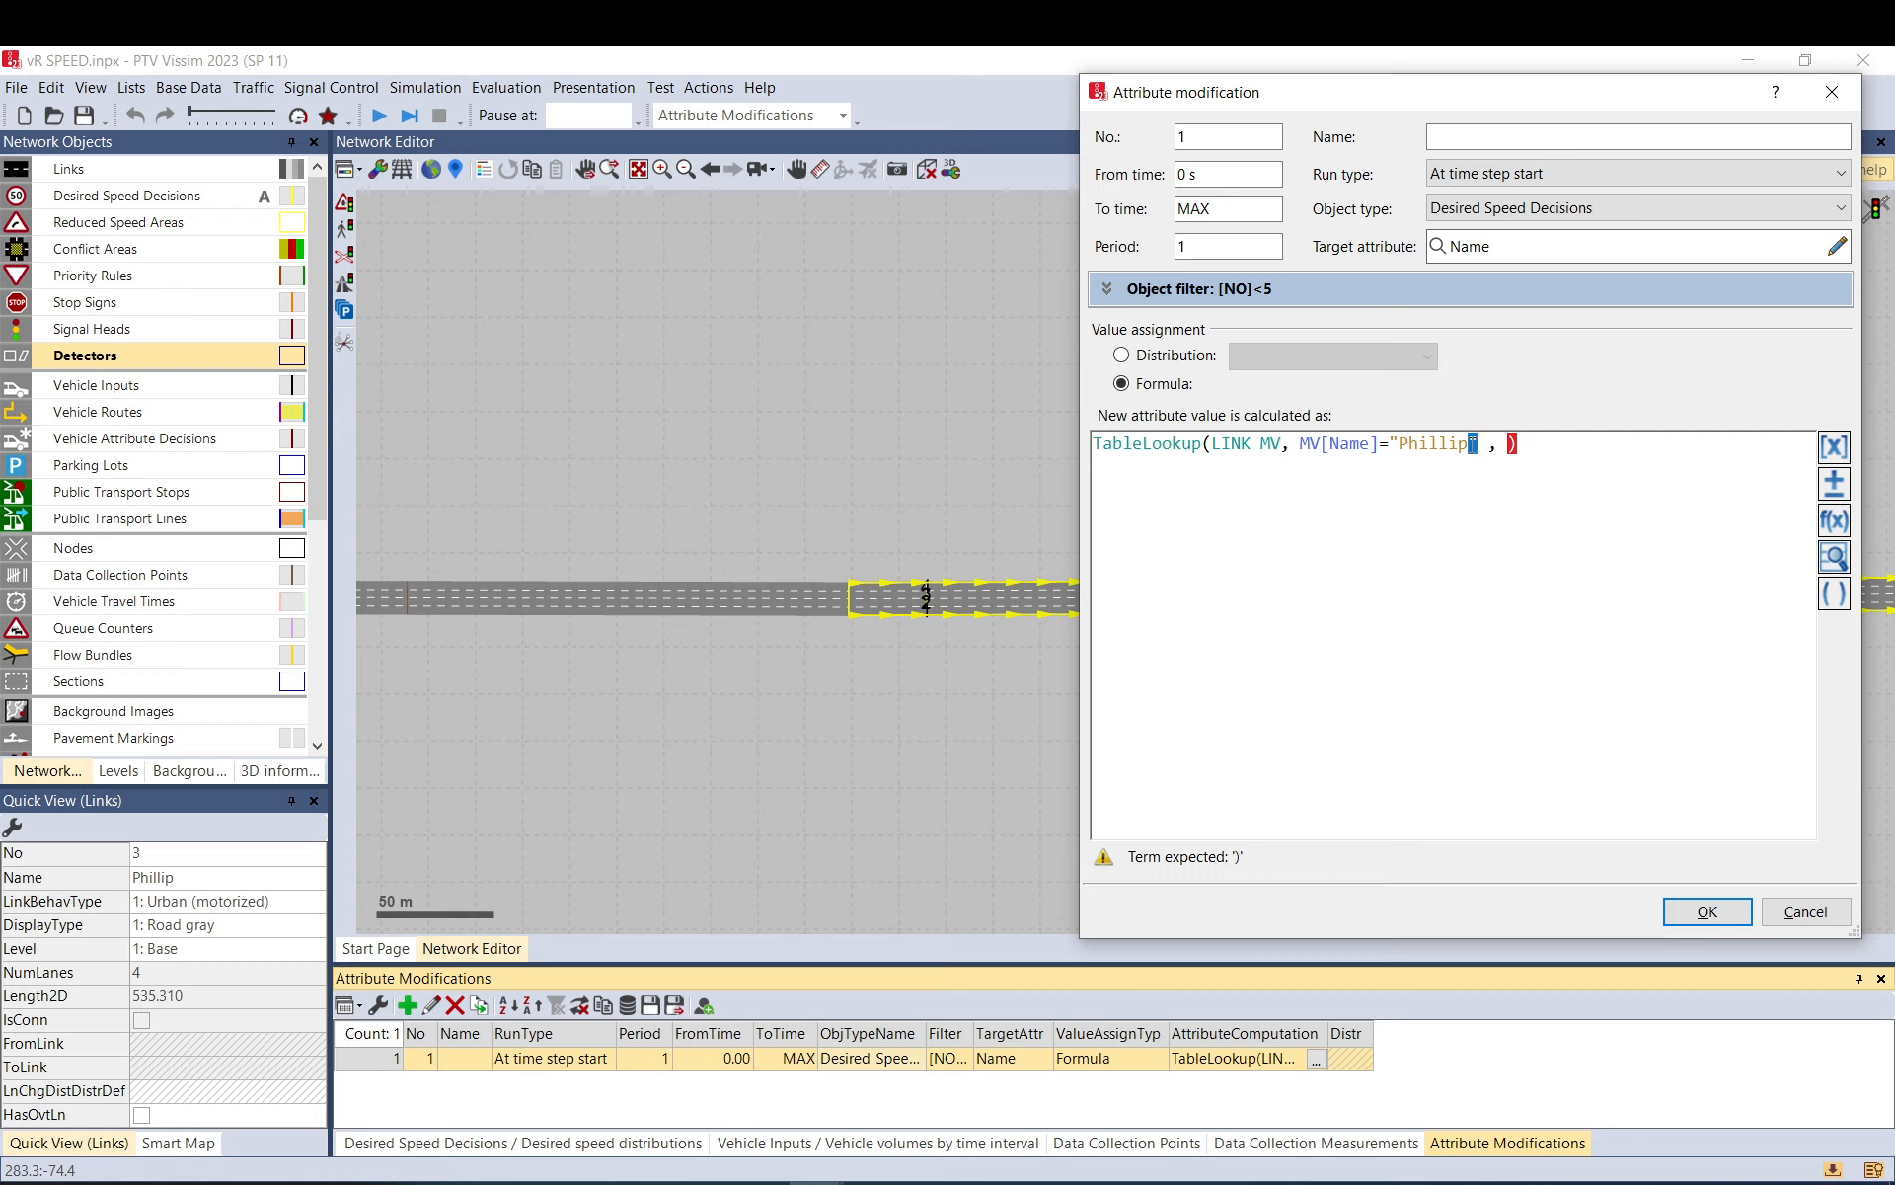
click(1392, 444)
drag(1324, 443, 1386, 444)
- Enter MV[No] as the TableLookup's returned attribute and confirm the attribute modification
click(1507, 444)
click(1491, 446)
key(BackSpace)
text(MV[] )
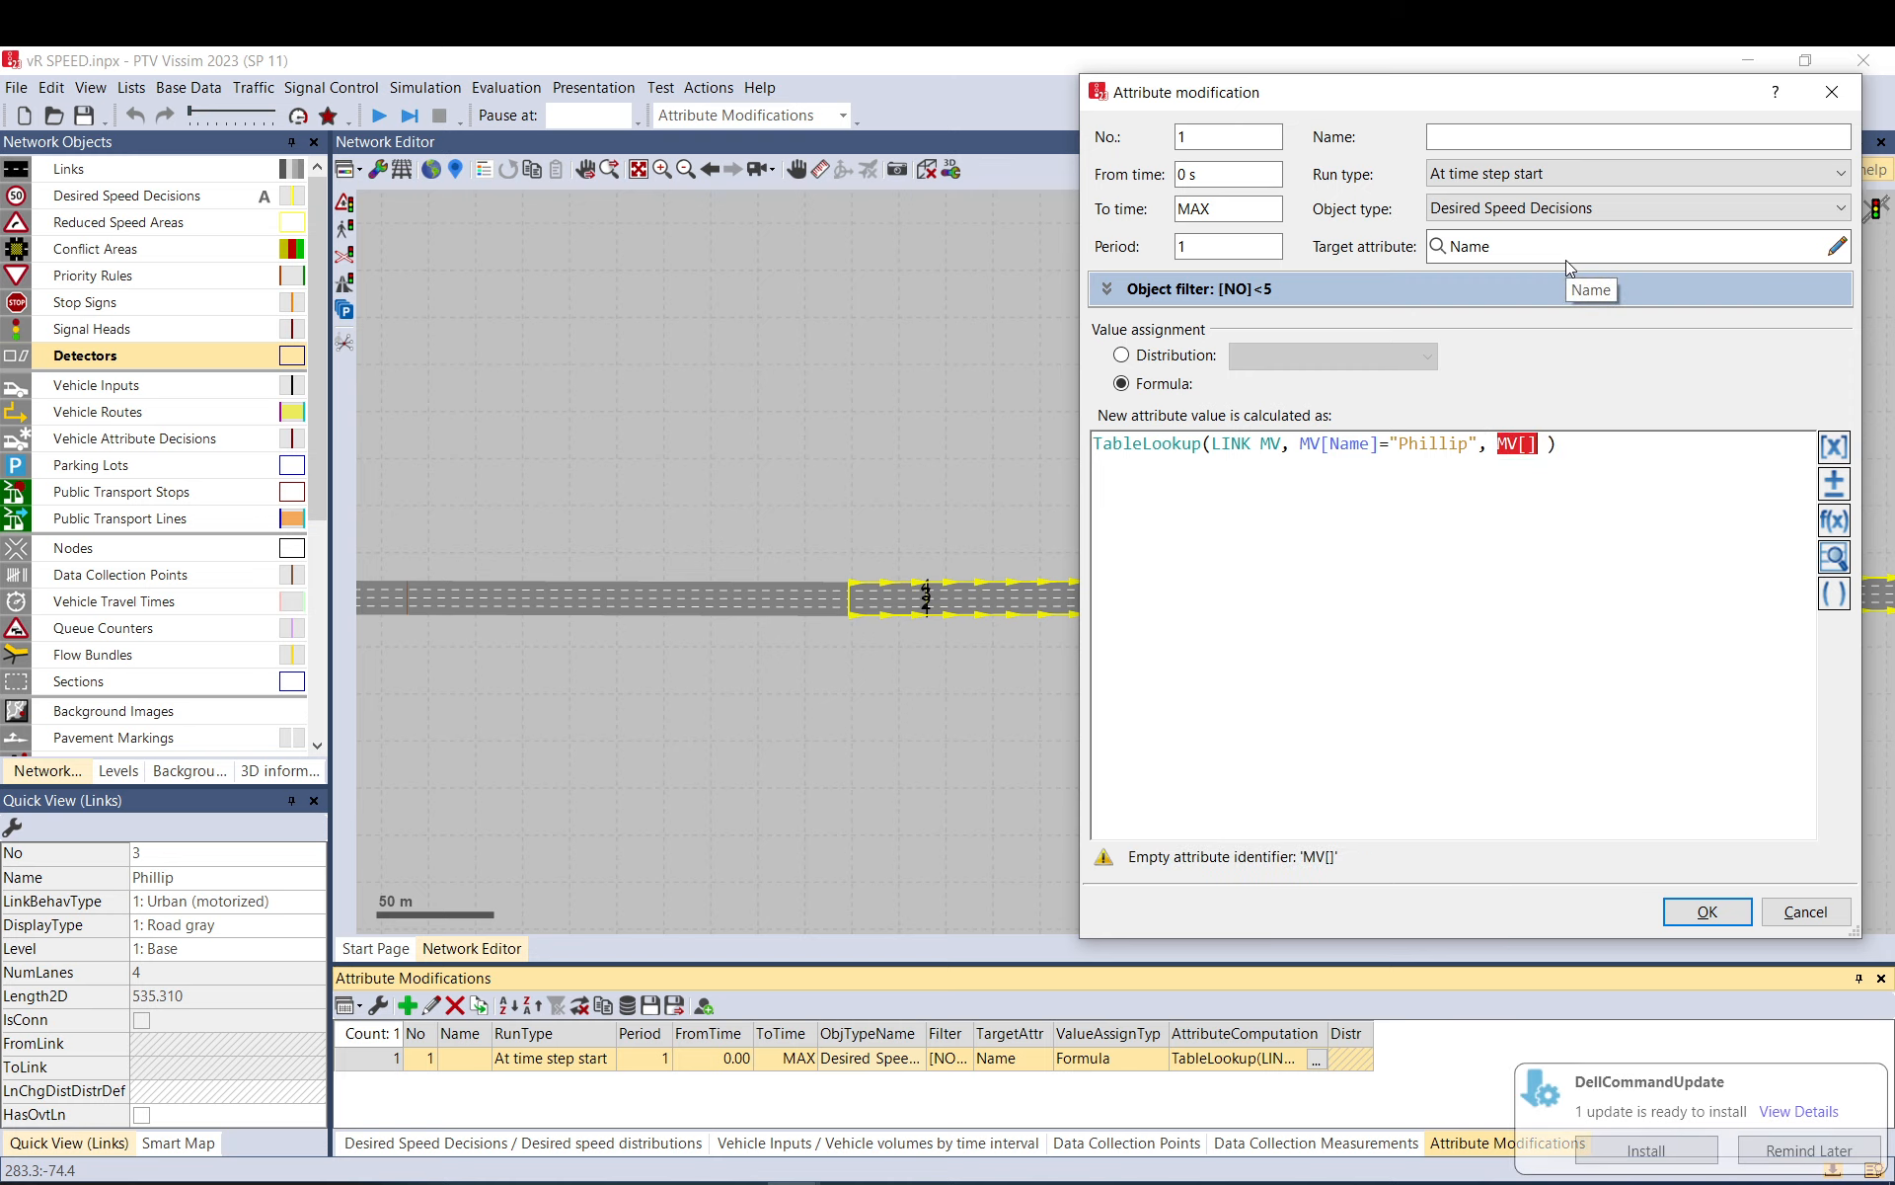
text(No)
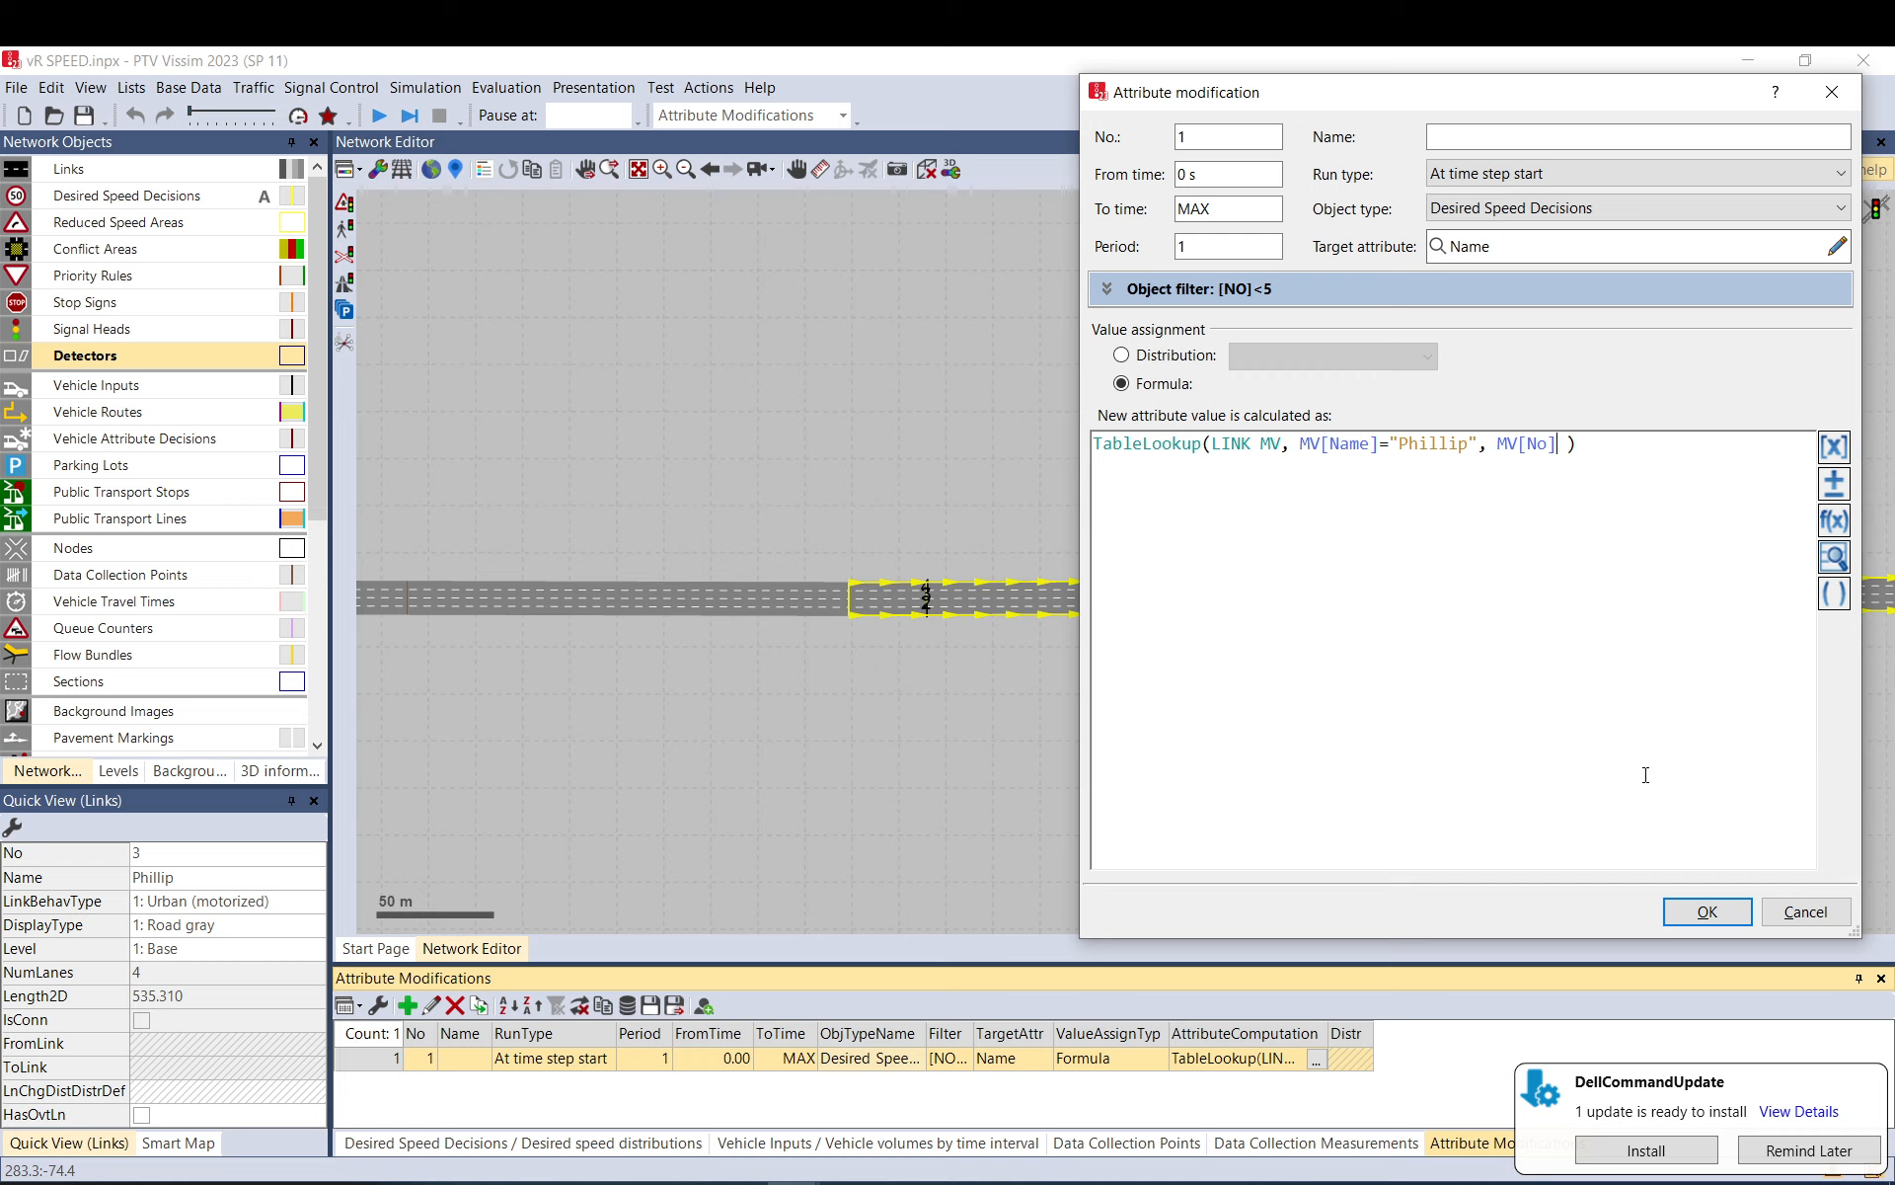
click(1710, 912)
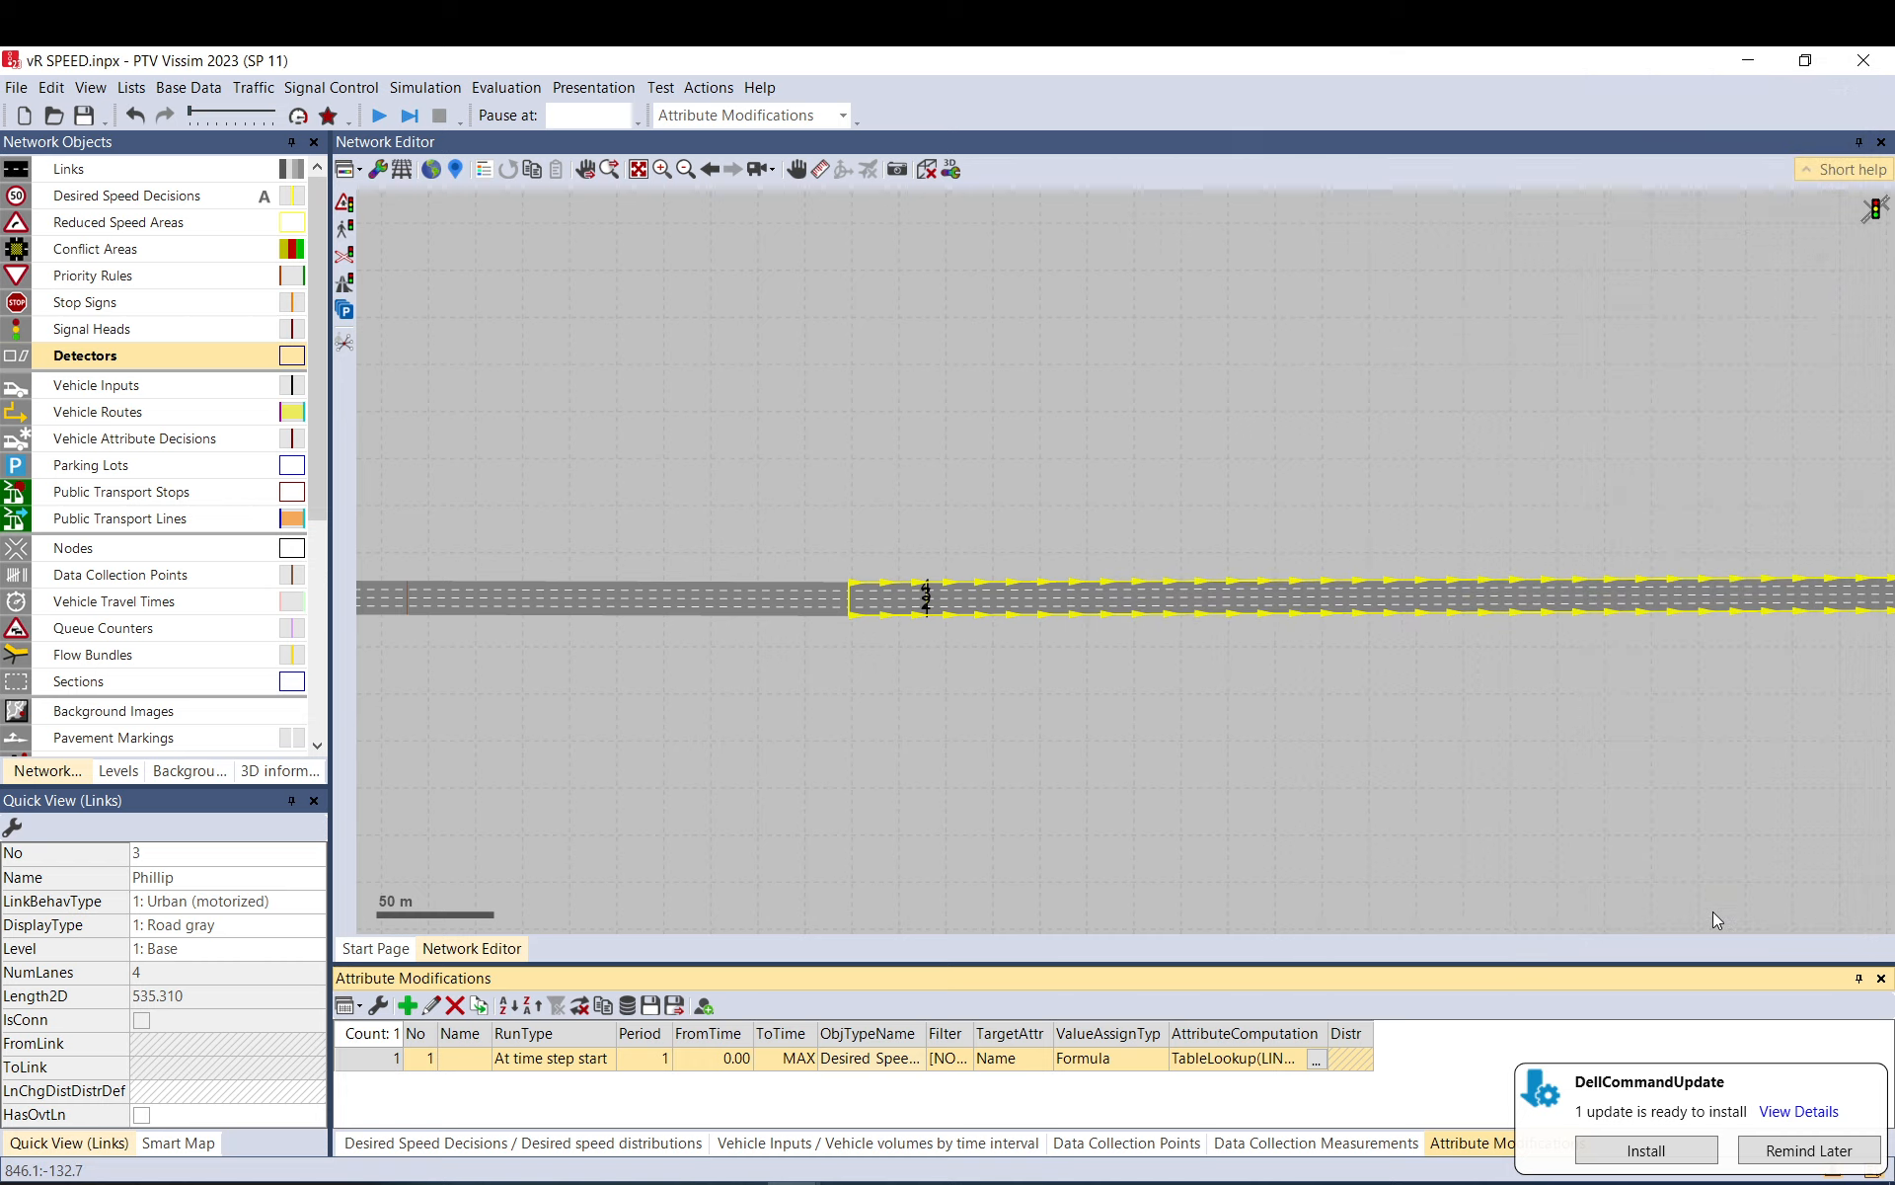
- Examine the attributes of desired speed decision 4 on link 3, including its current name
click(890, 582)
scroll(912, 613, up, 4)
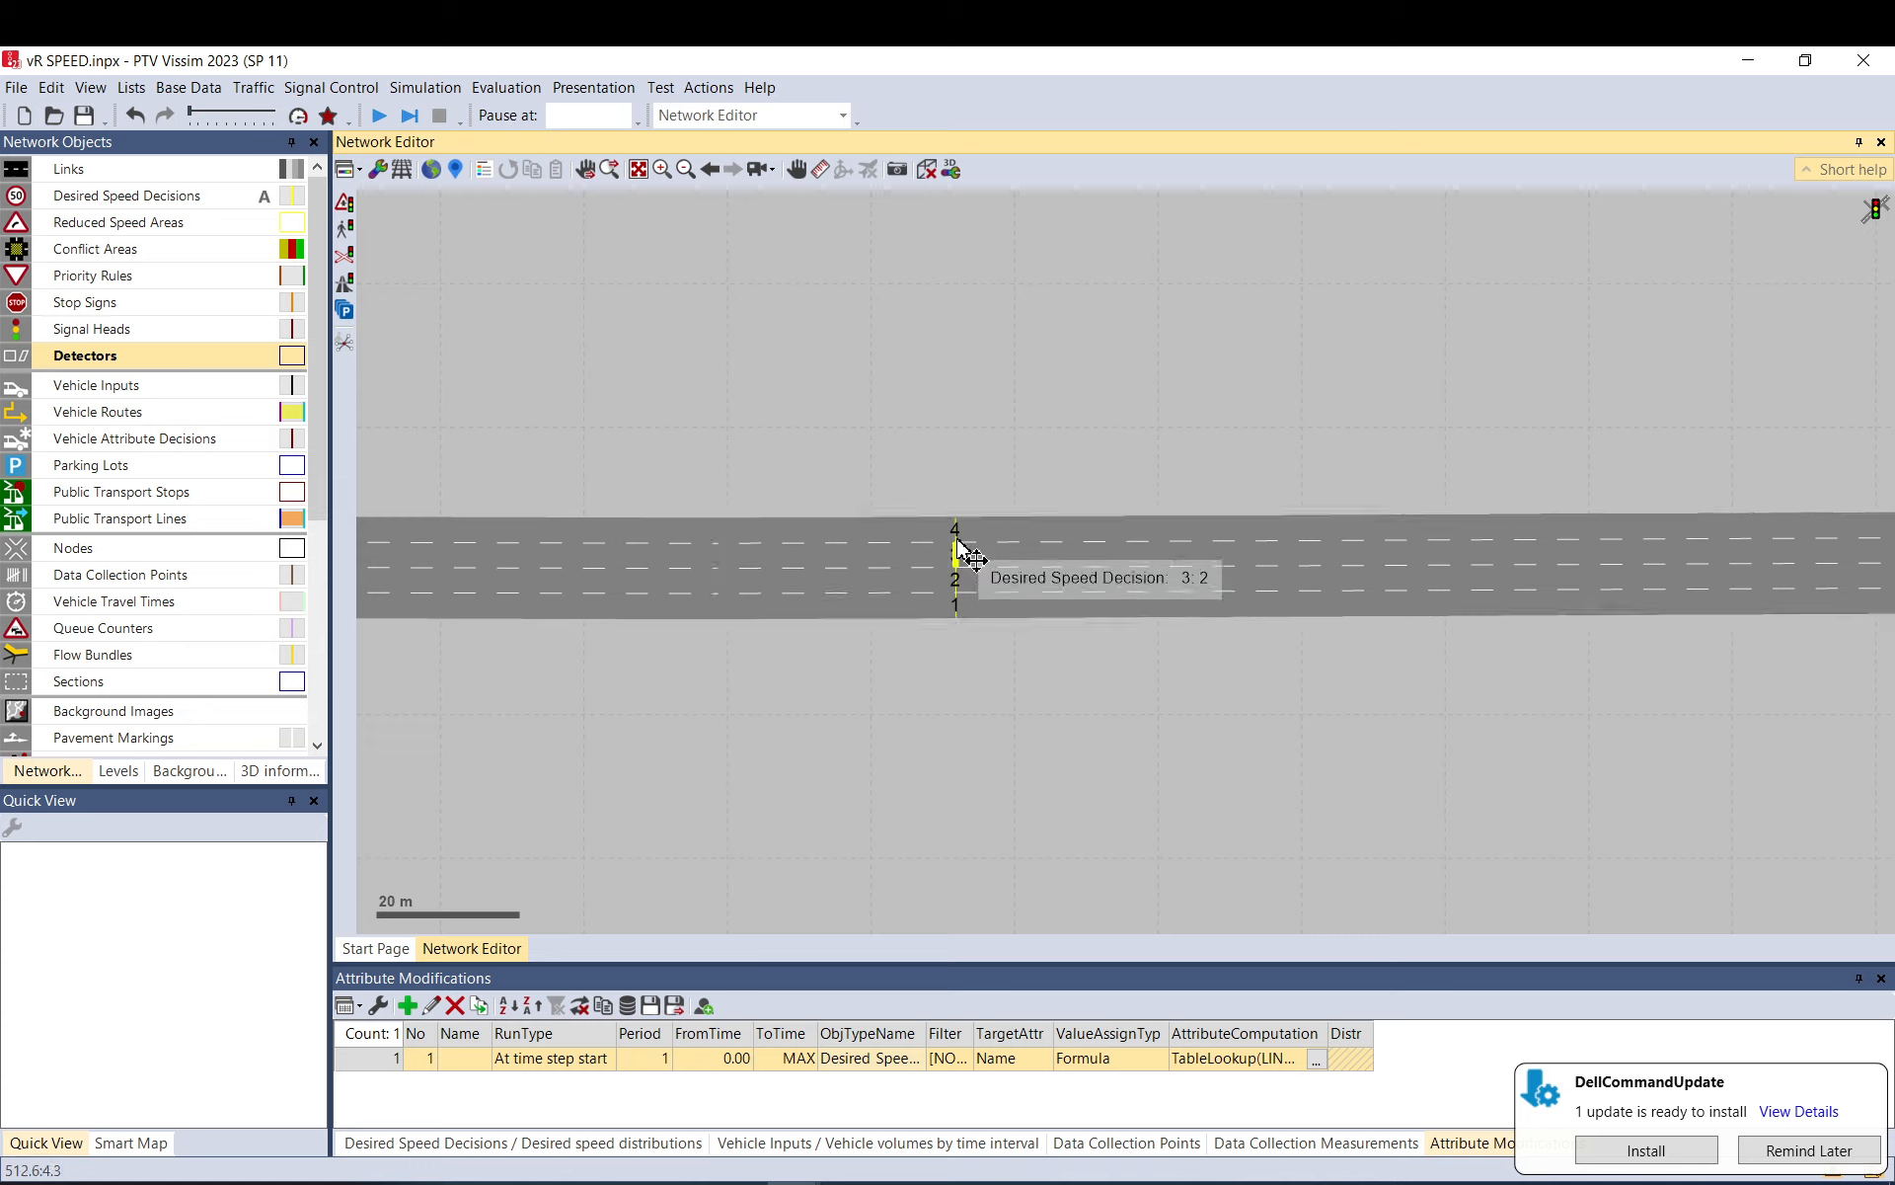
scroll(1135, 641, up, 2)
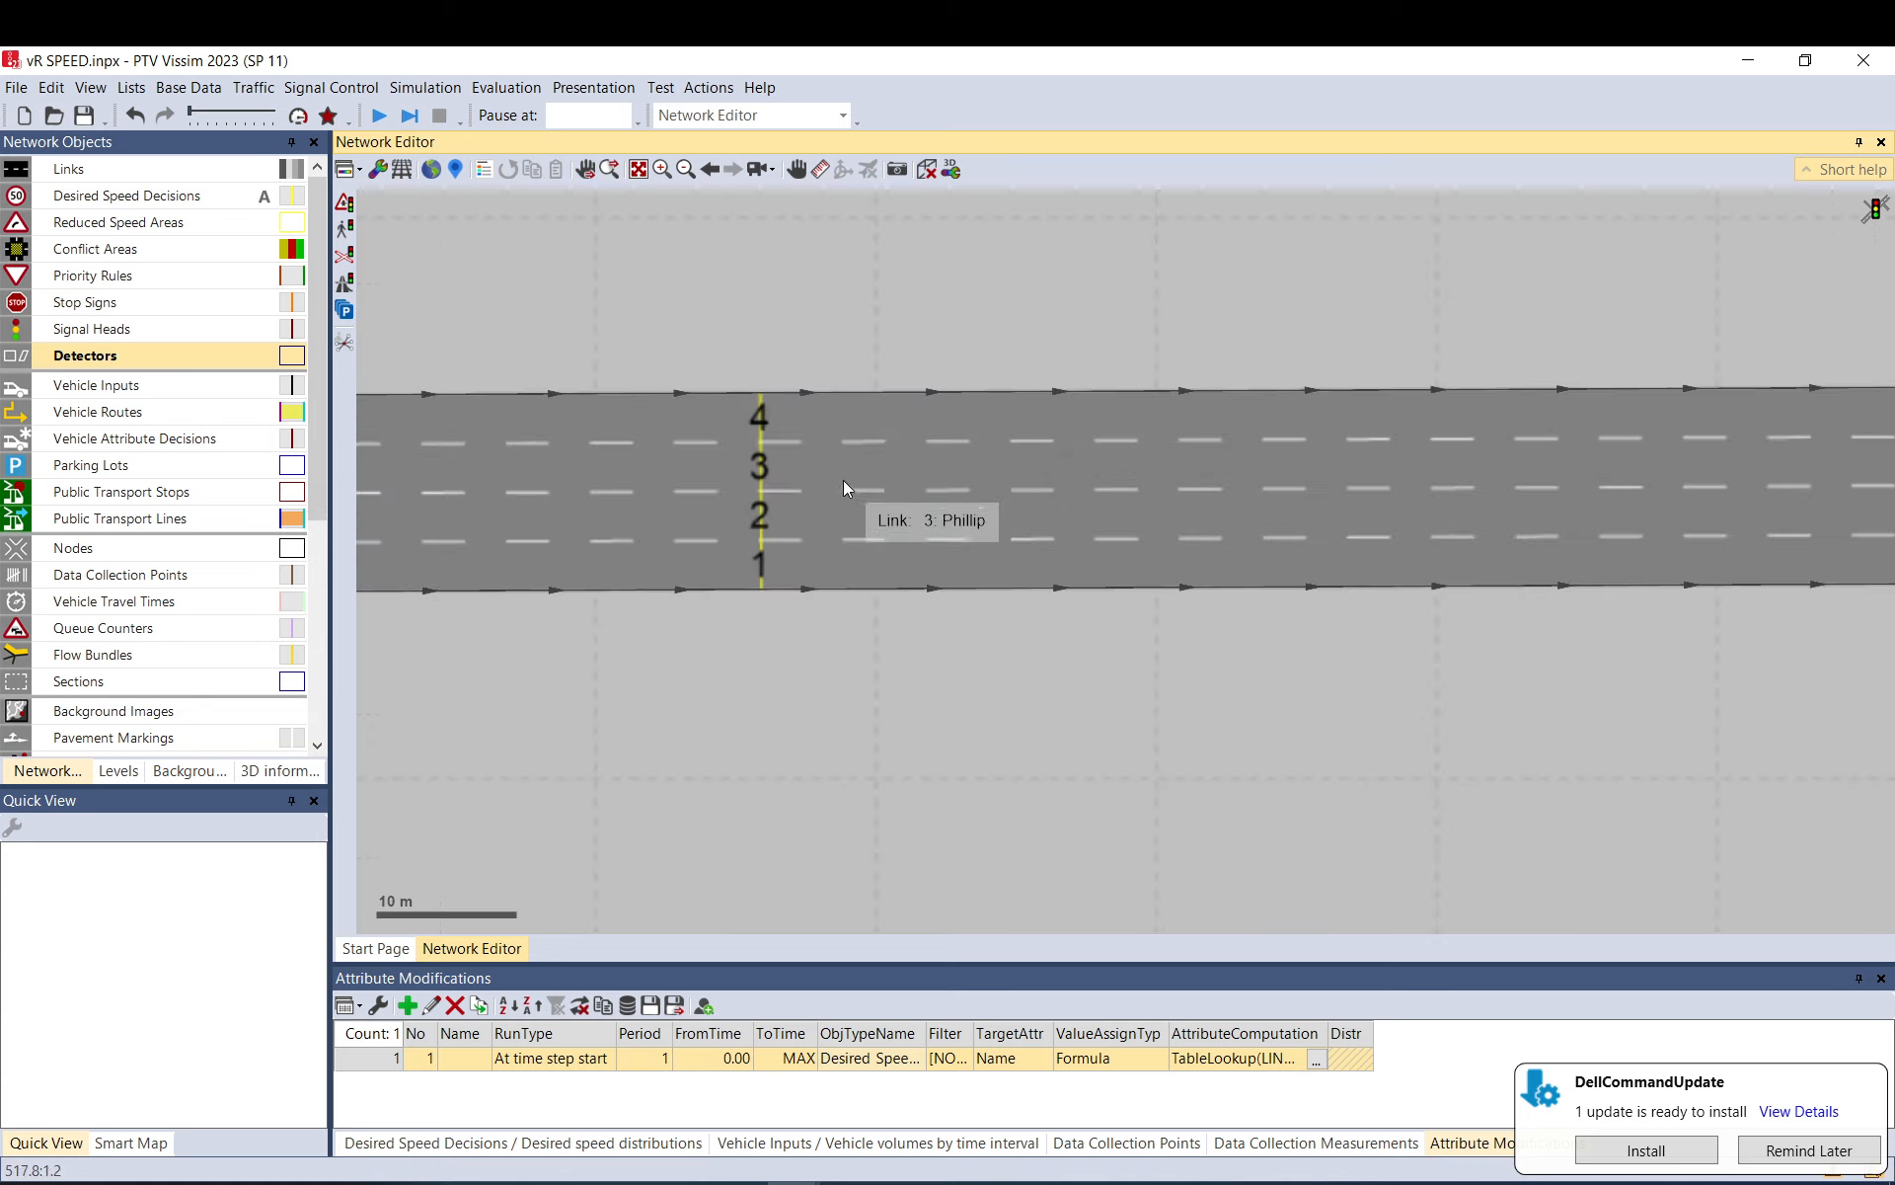
click(764, 438)
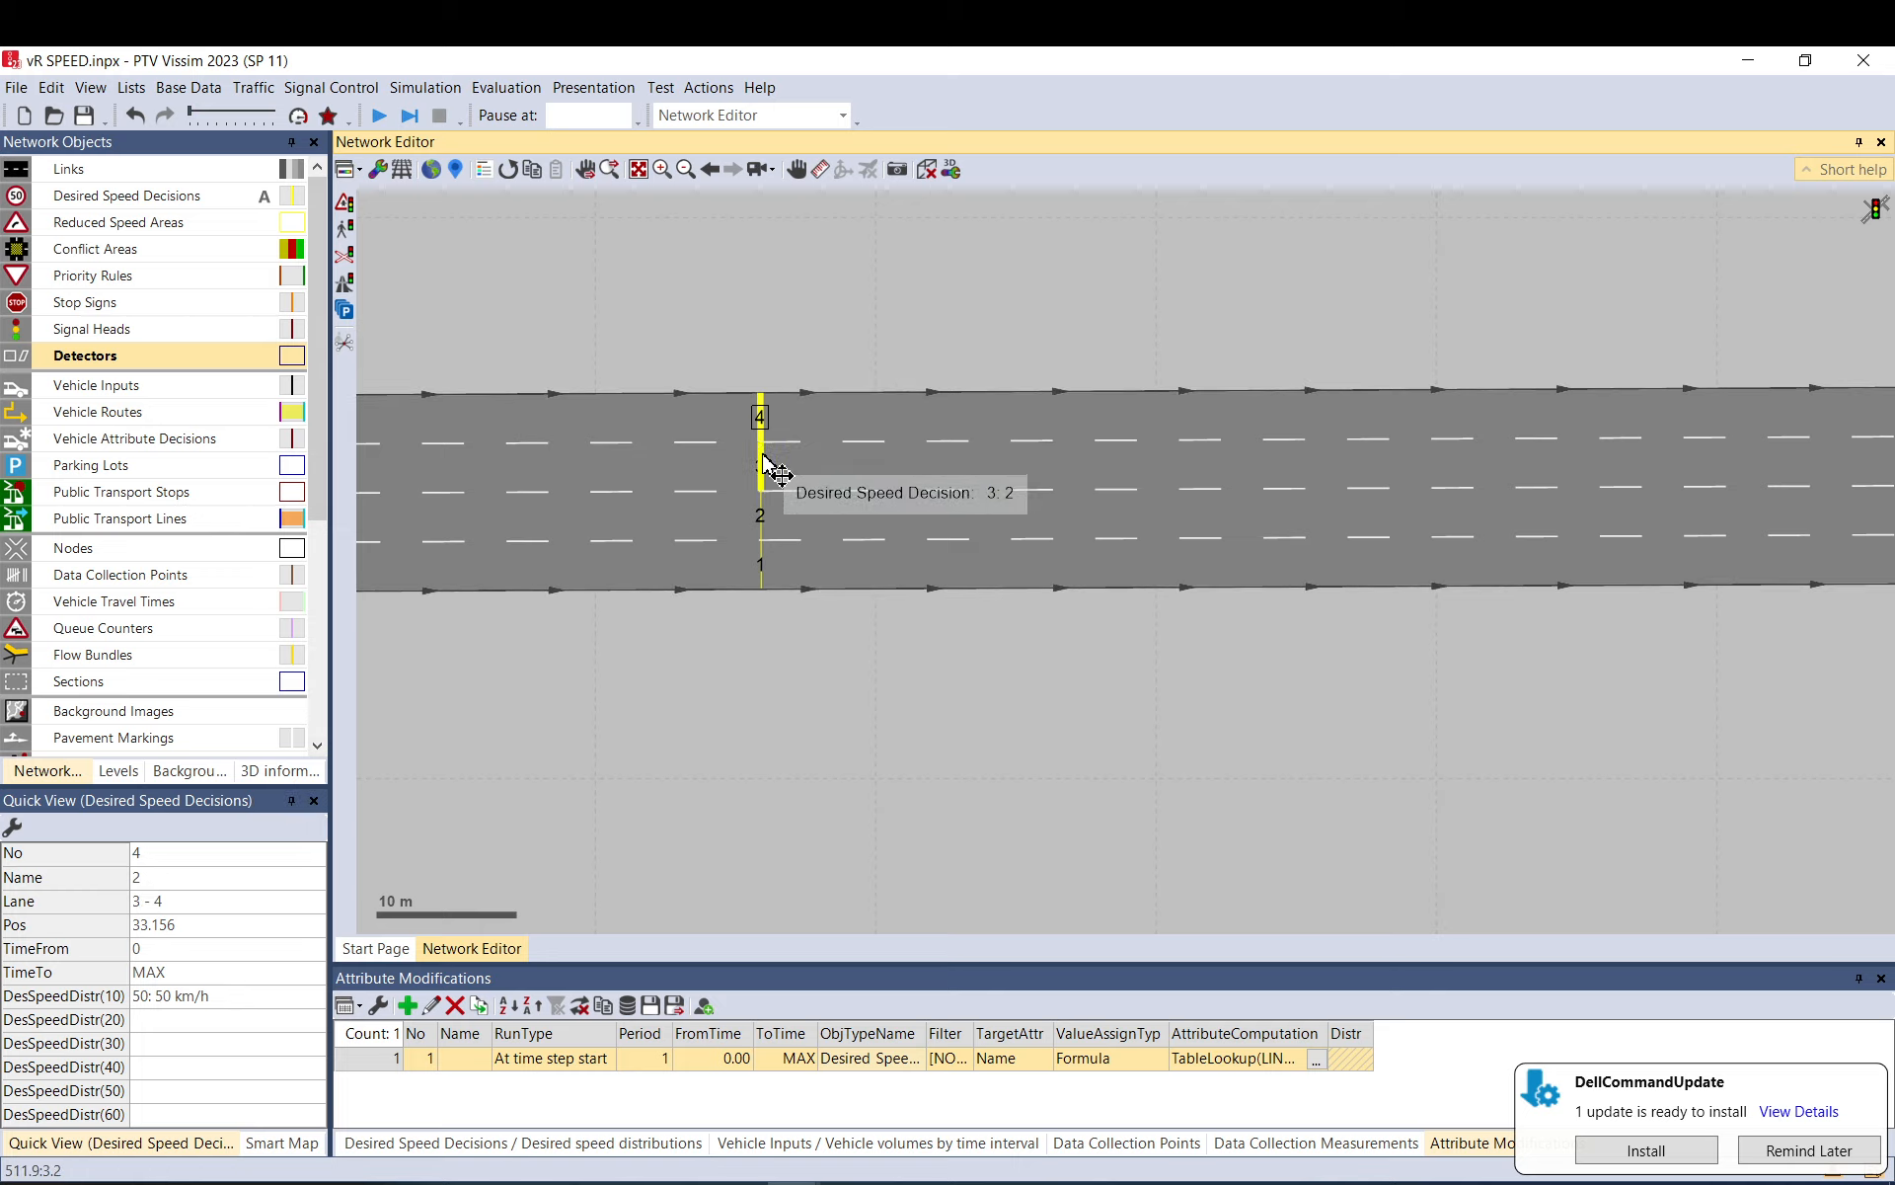
- Examine the names of desired speed decisions 2 and 1 on link 3
click(770, 518)
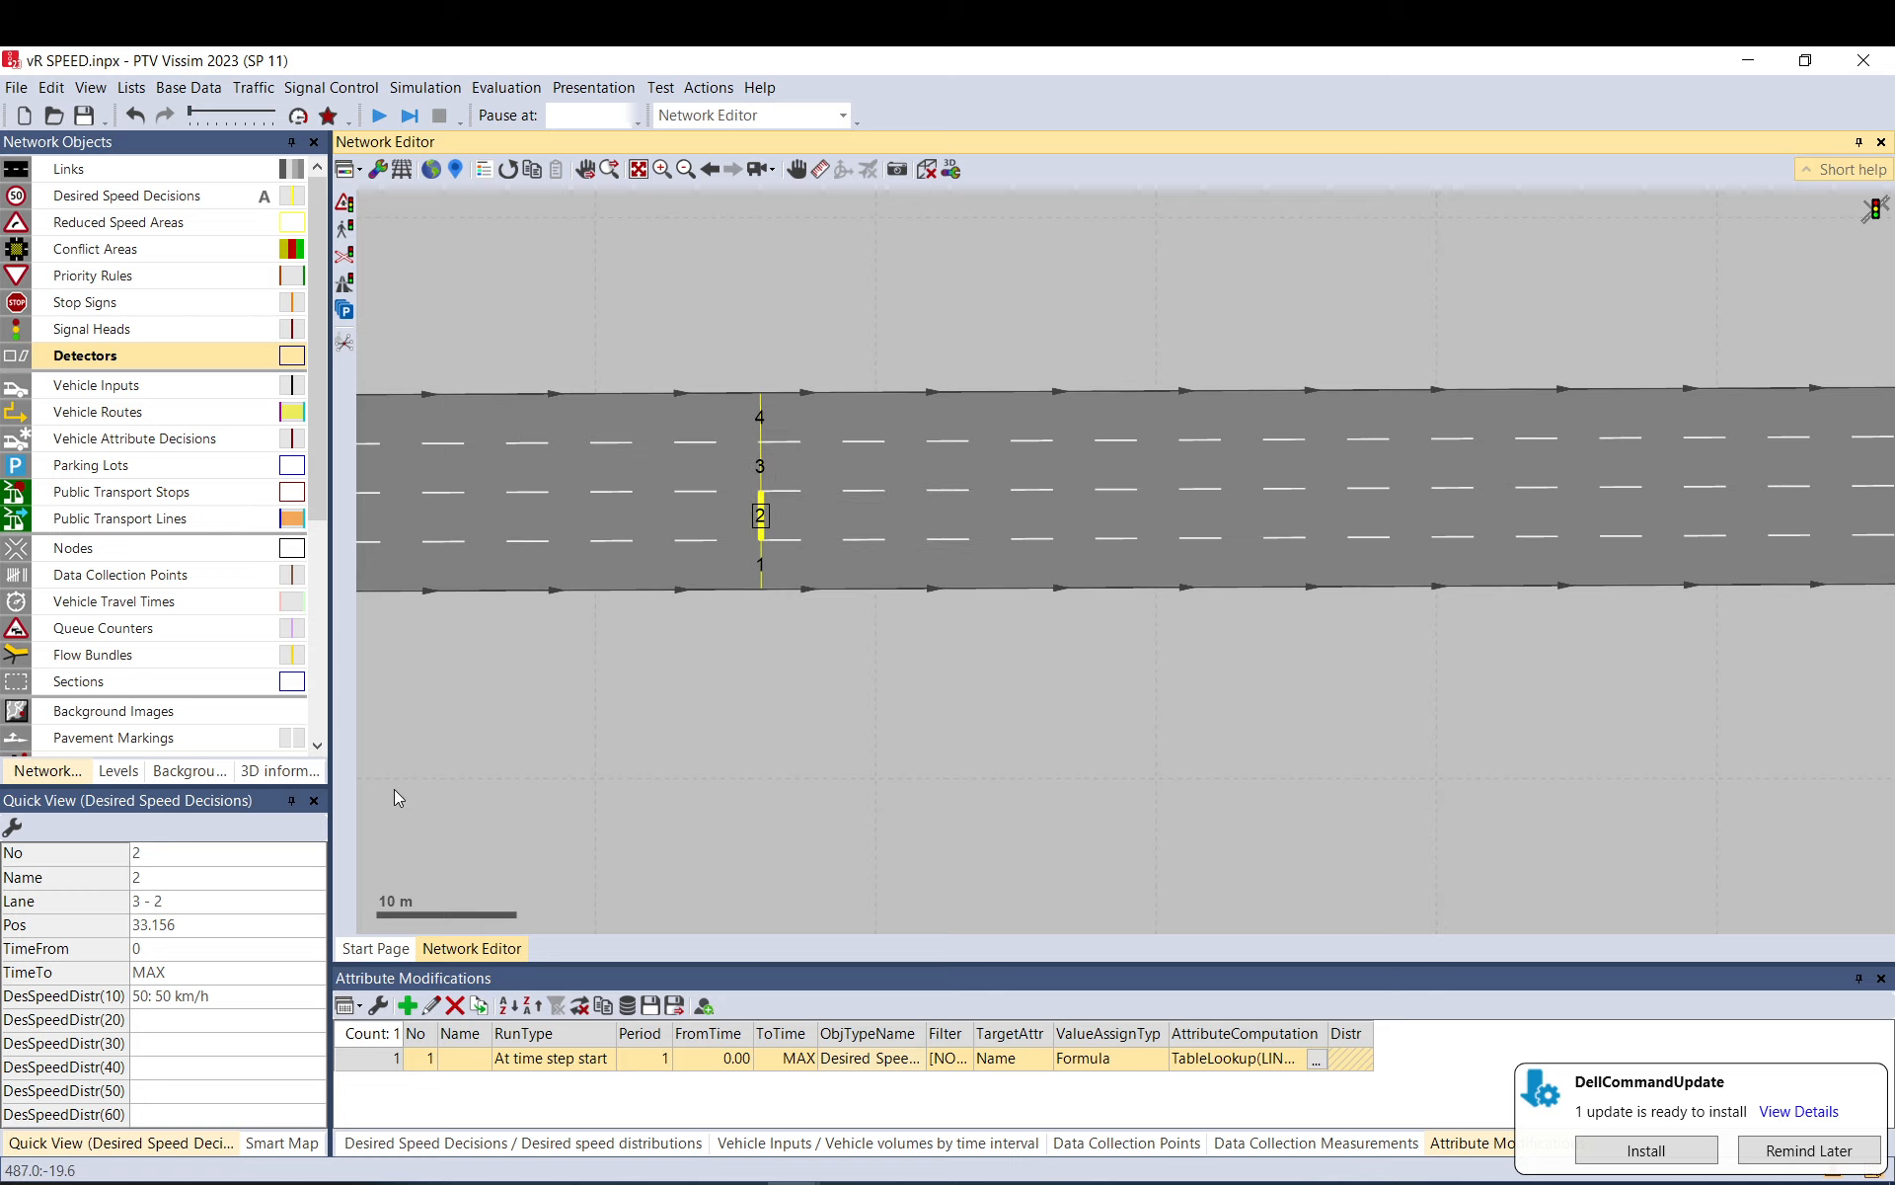
click(153, 881)
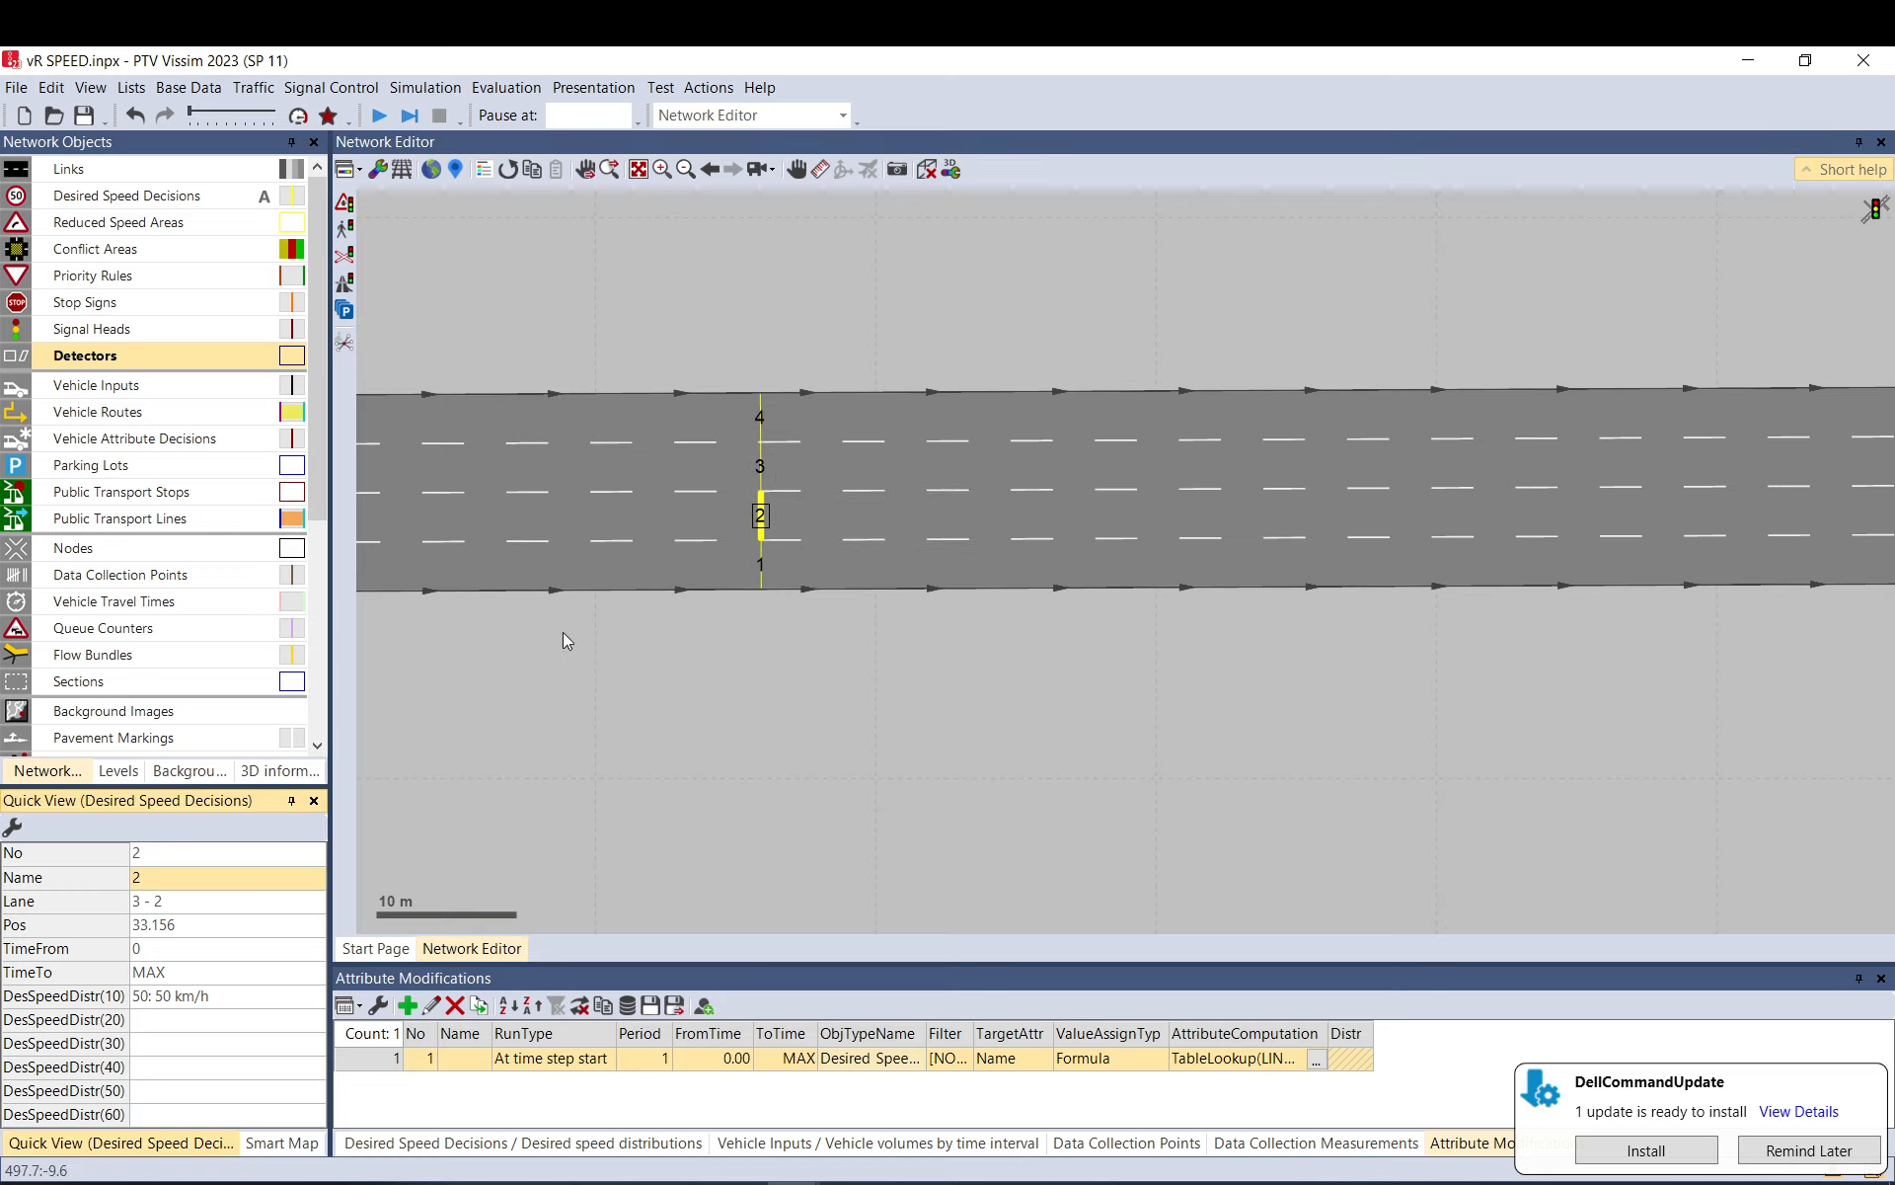
click(772, 576)
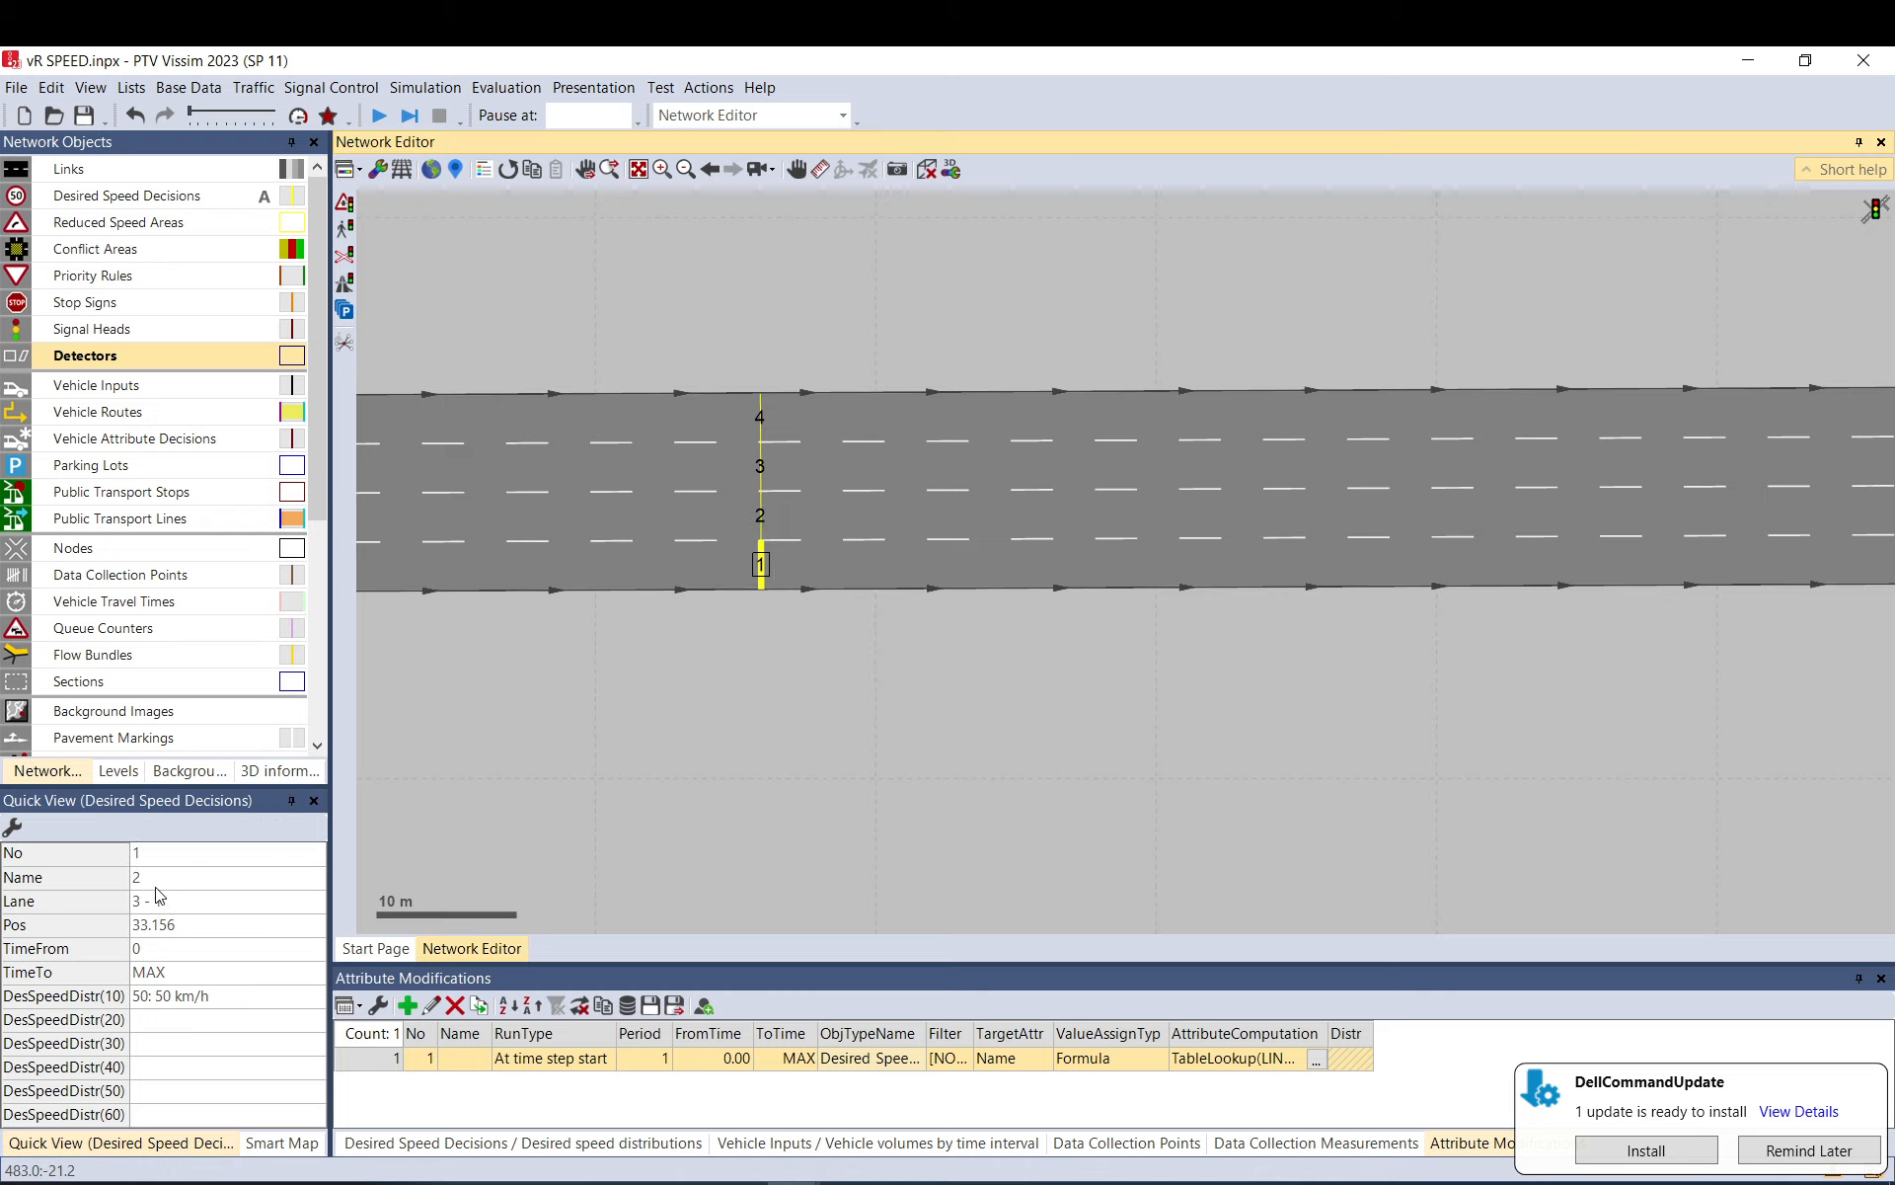
click(955, 630)
scroll(956, 629, down, 5)
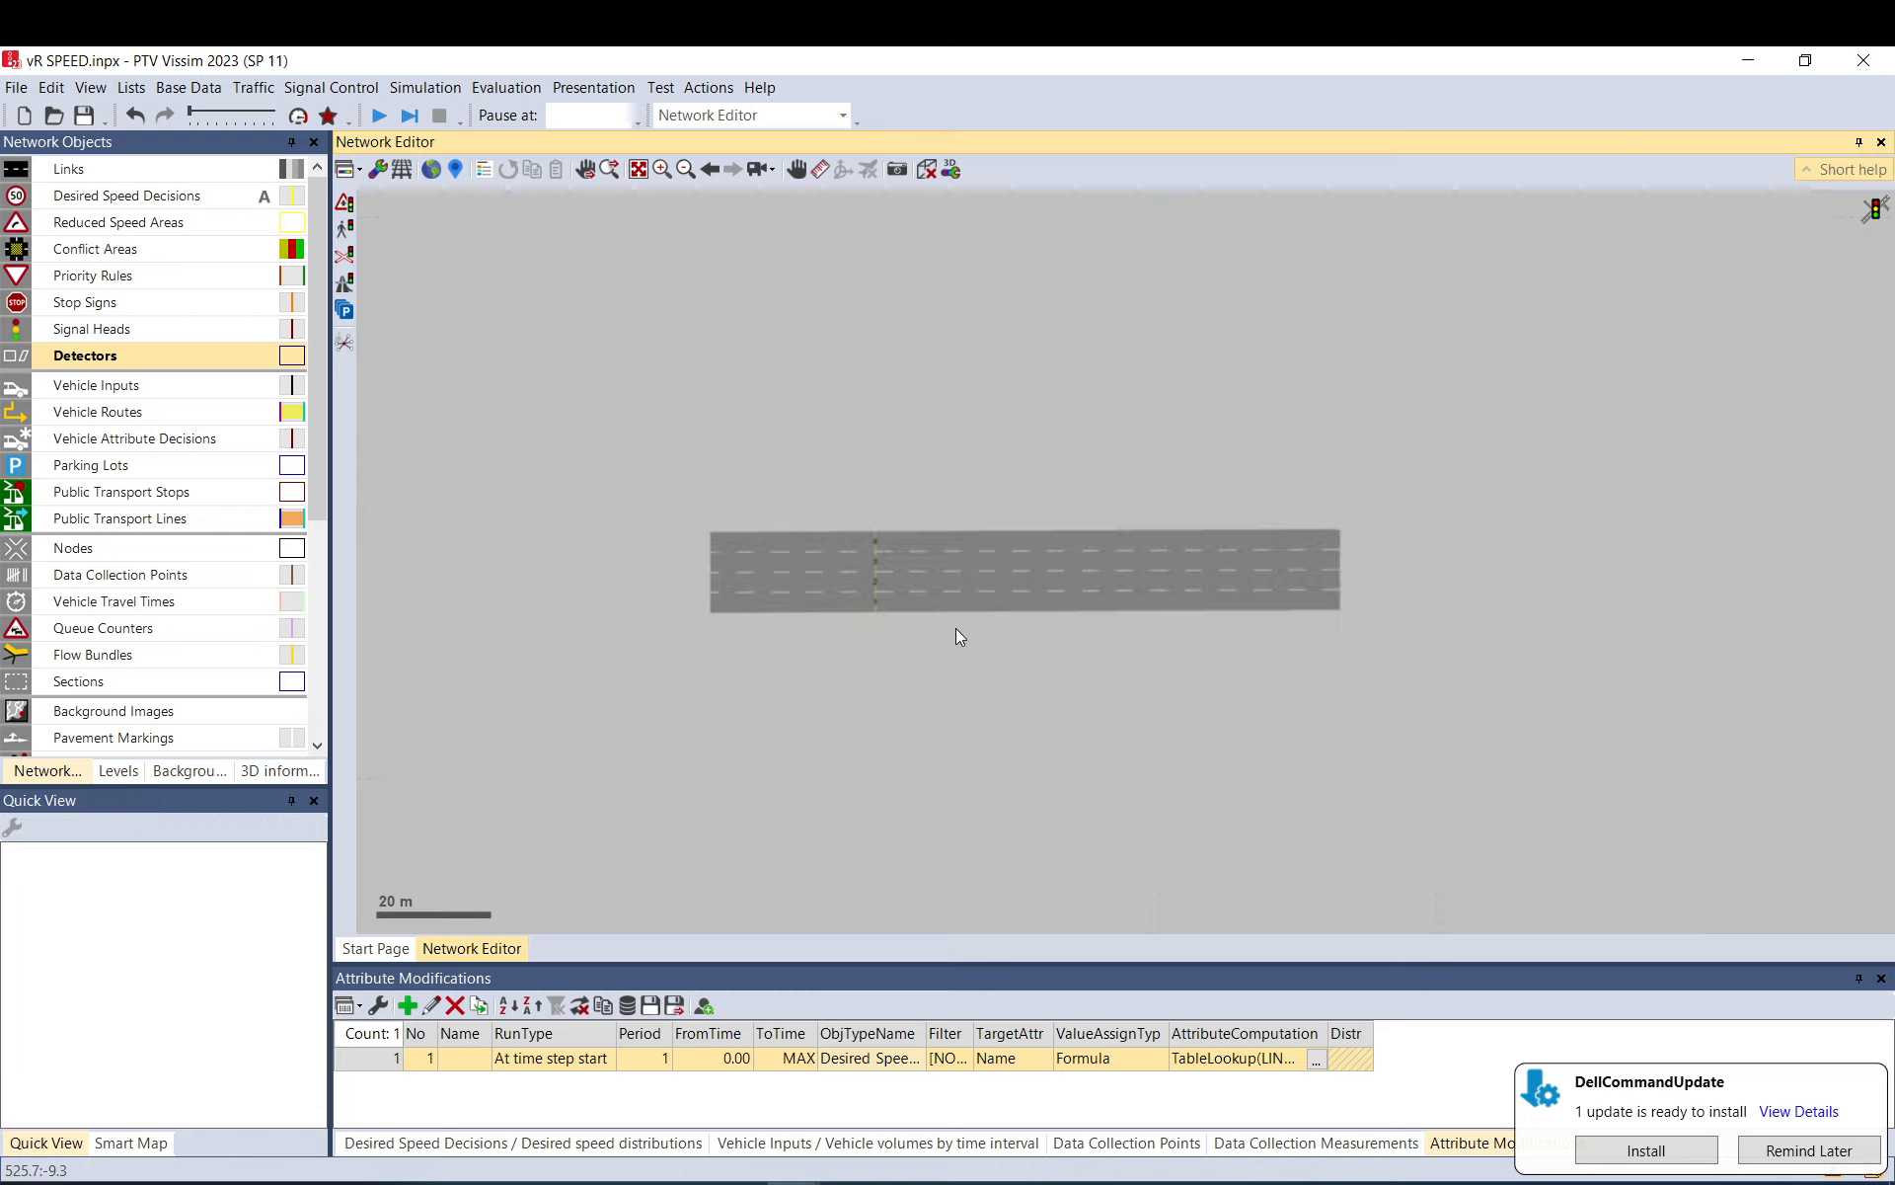
click(873, 614)
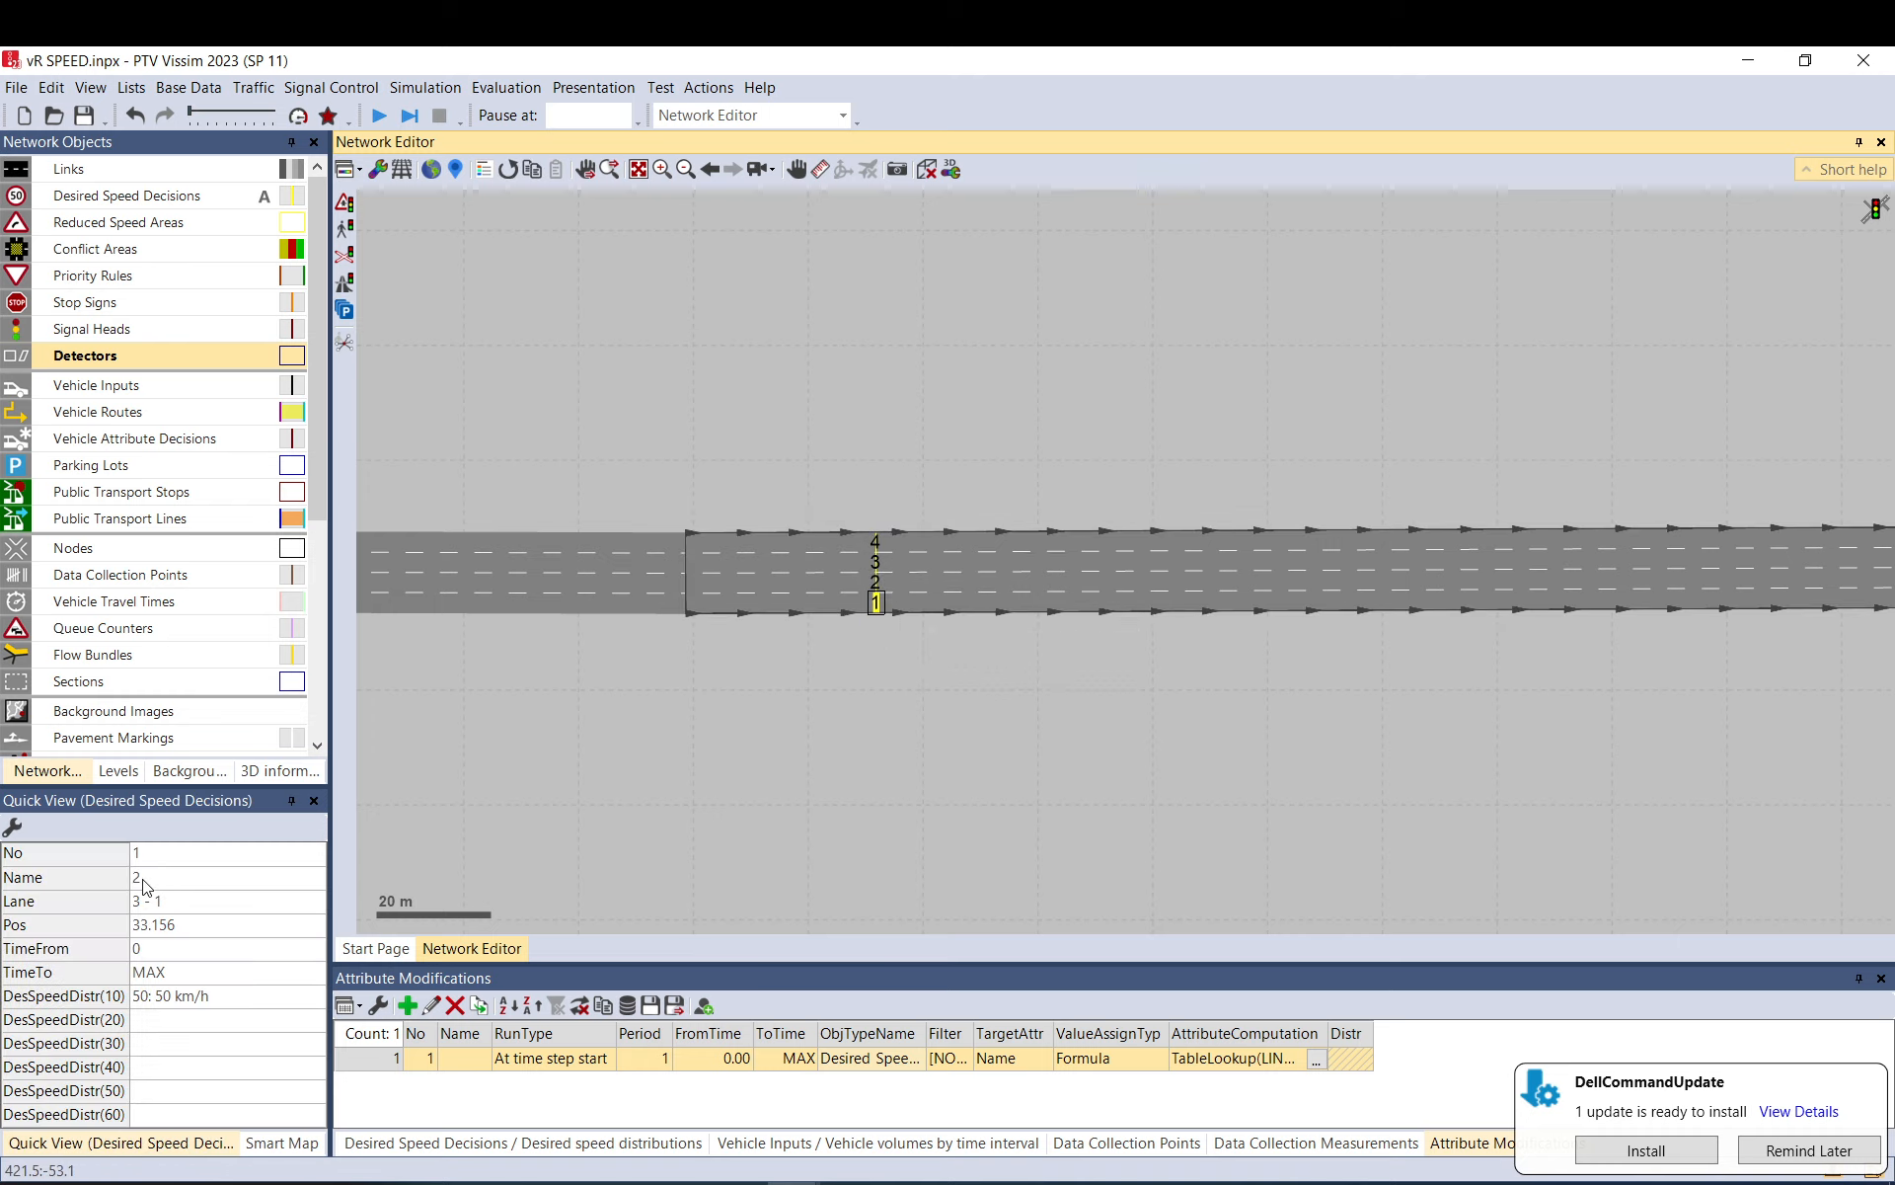
scroll(932, 785, down, 3)
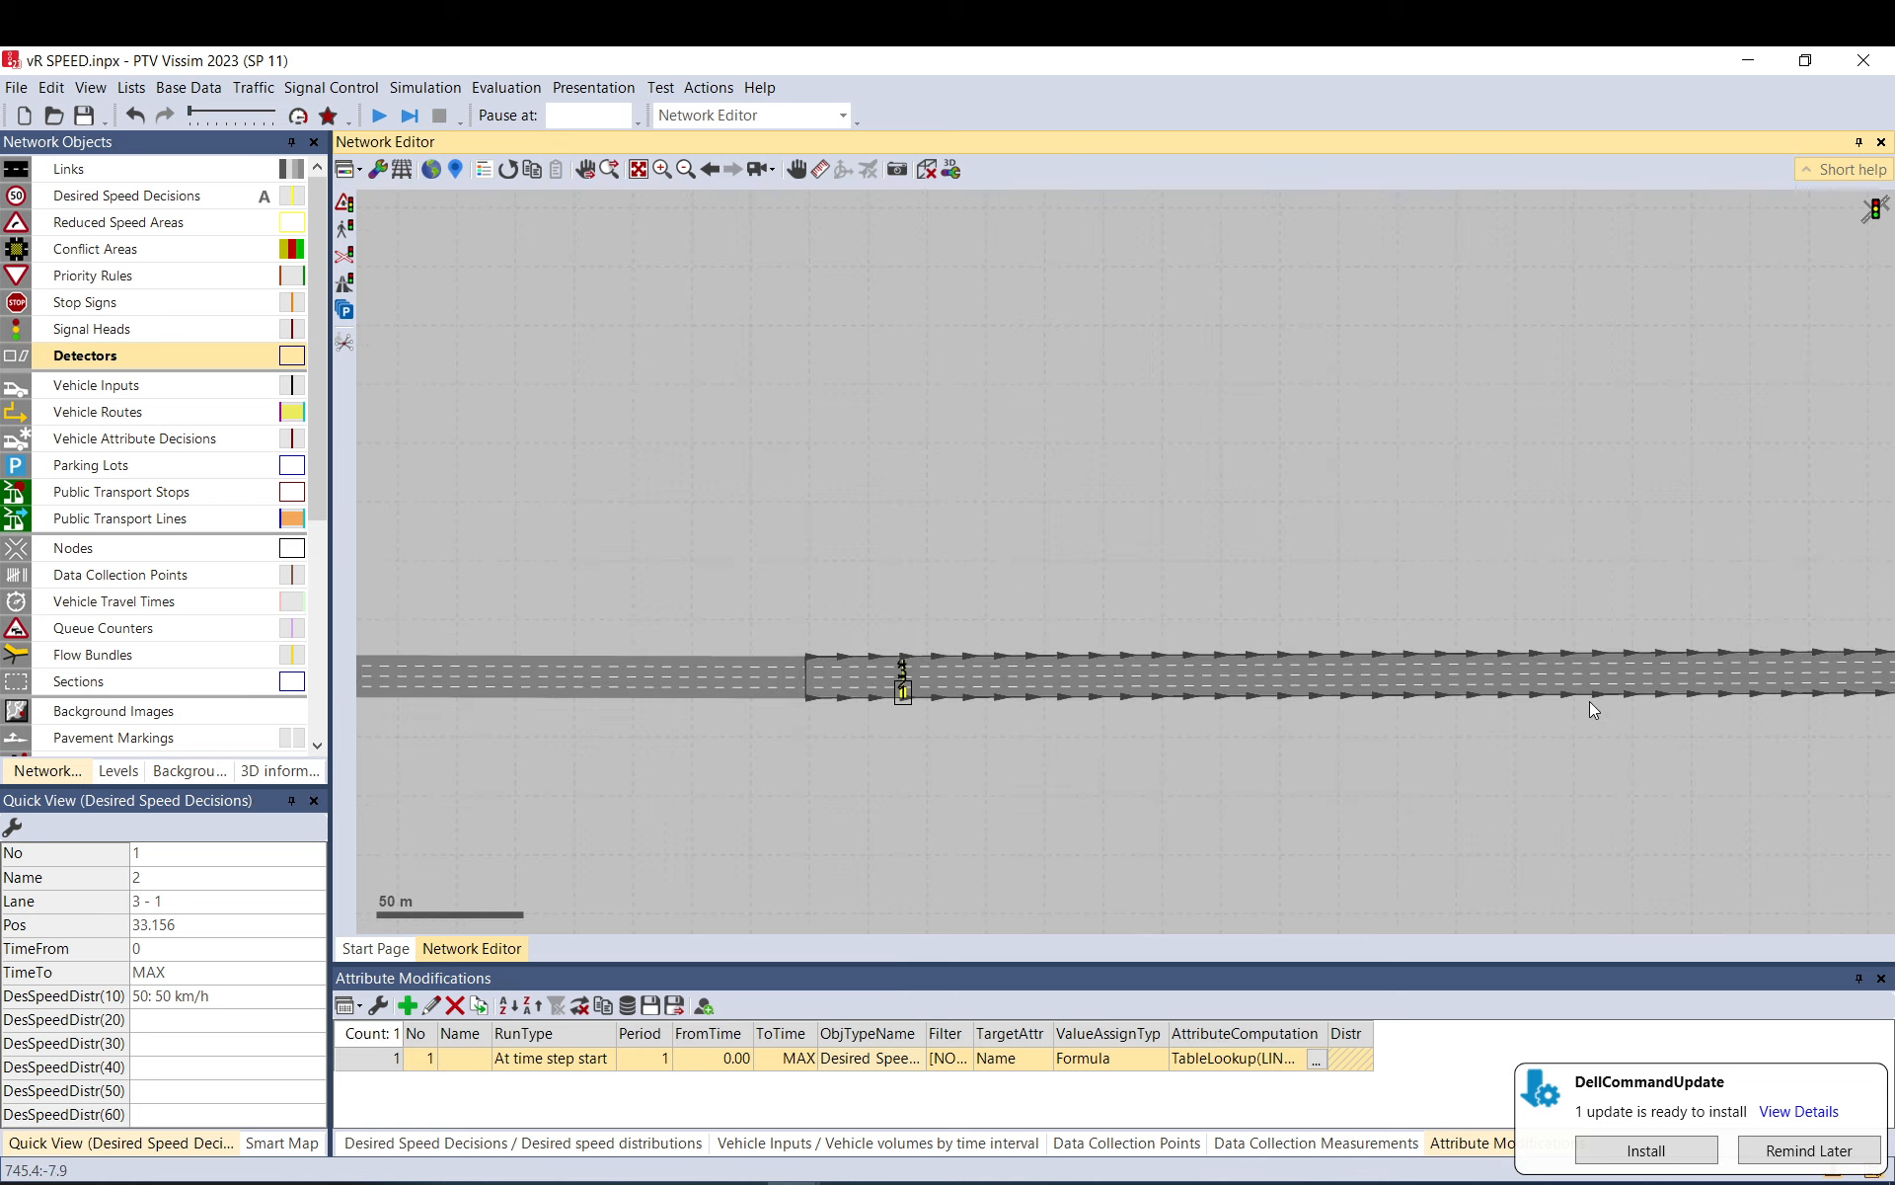
- Compare link 3's number and name with the TableLookup formula in attribute modification 1, and close it unchanged
click(1451, 601)
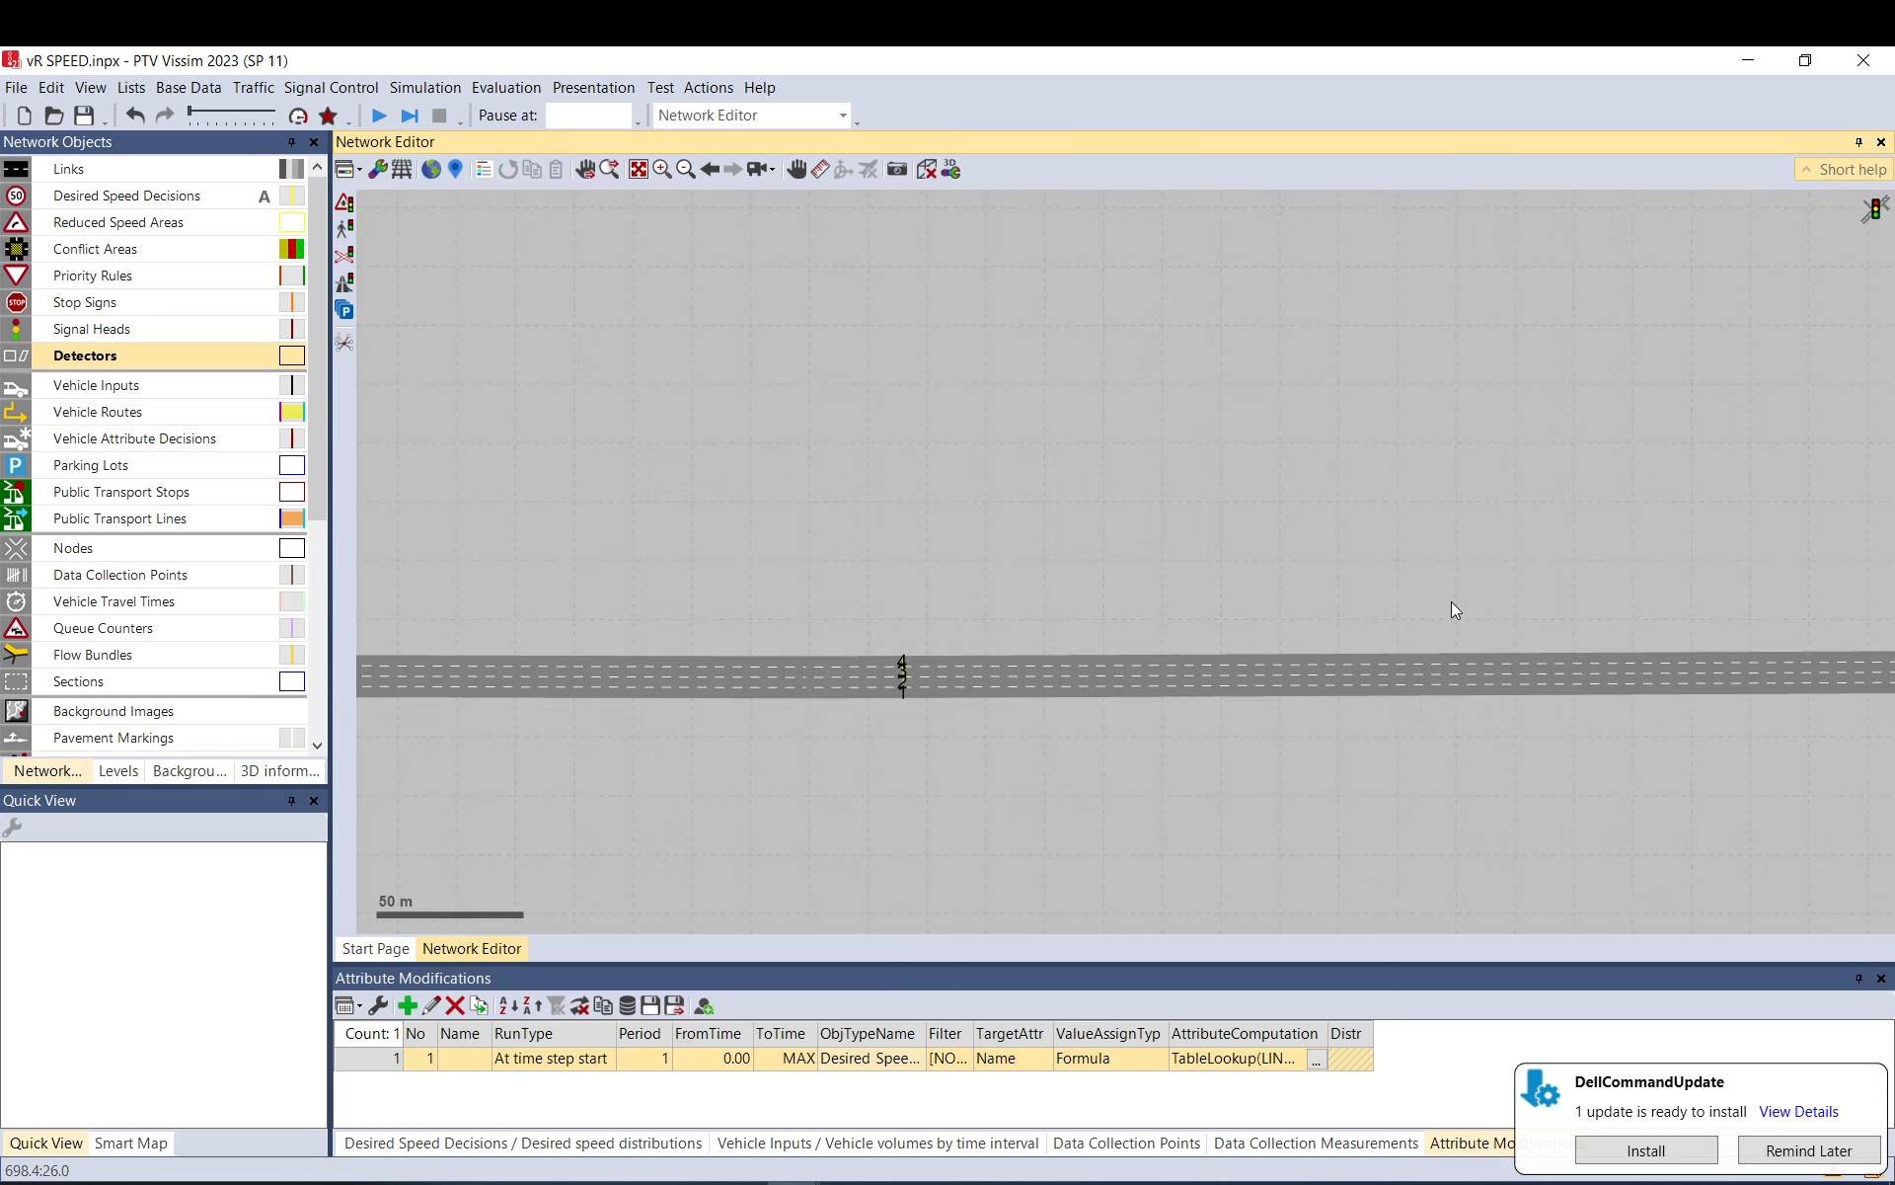
click(1406, 693)
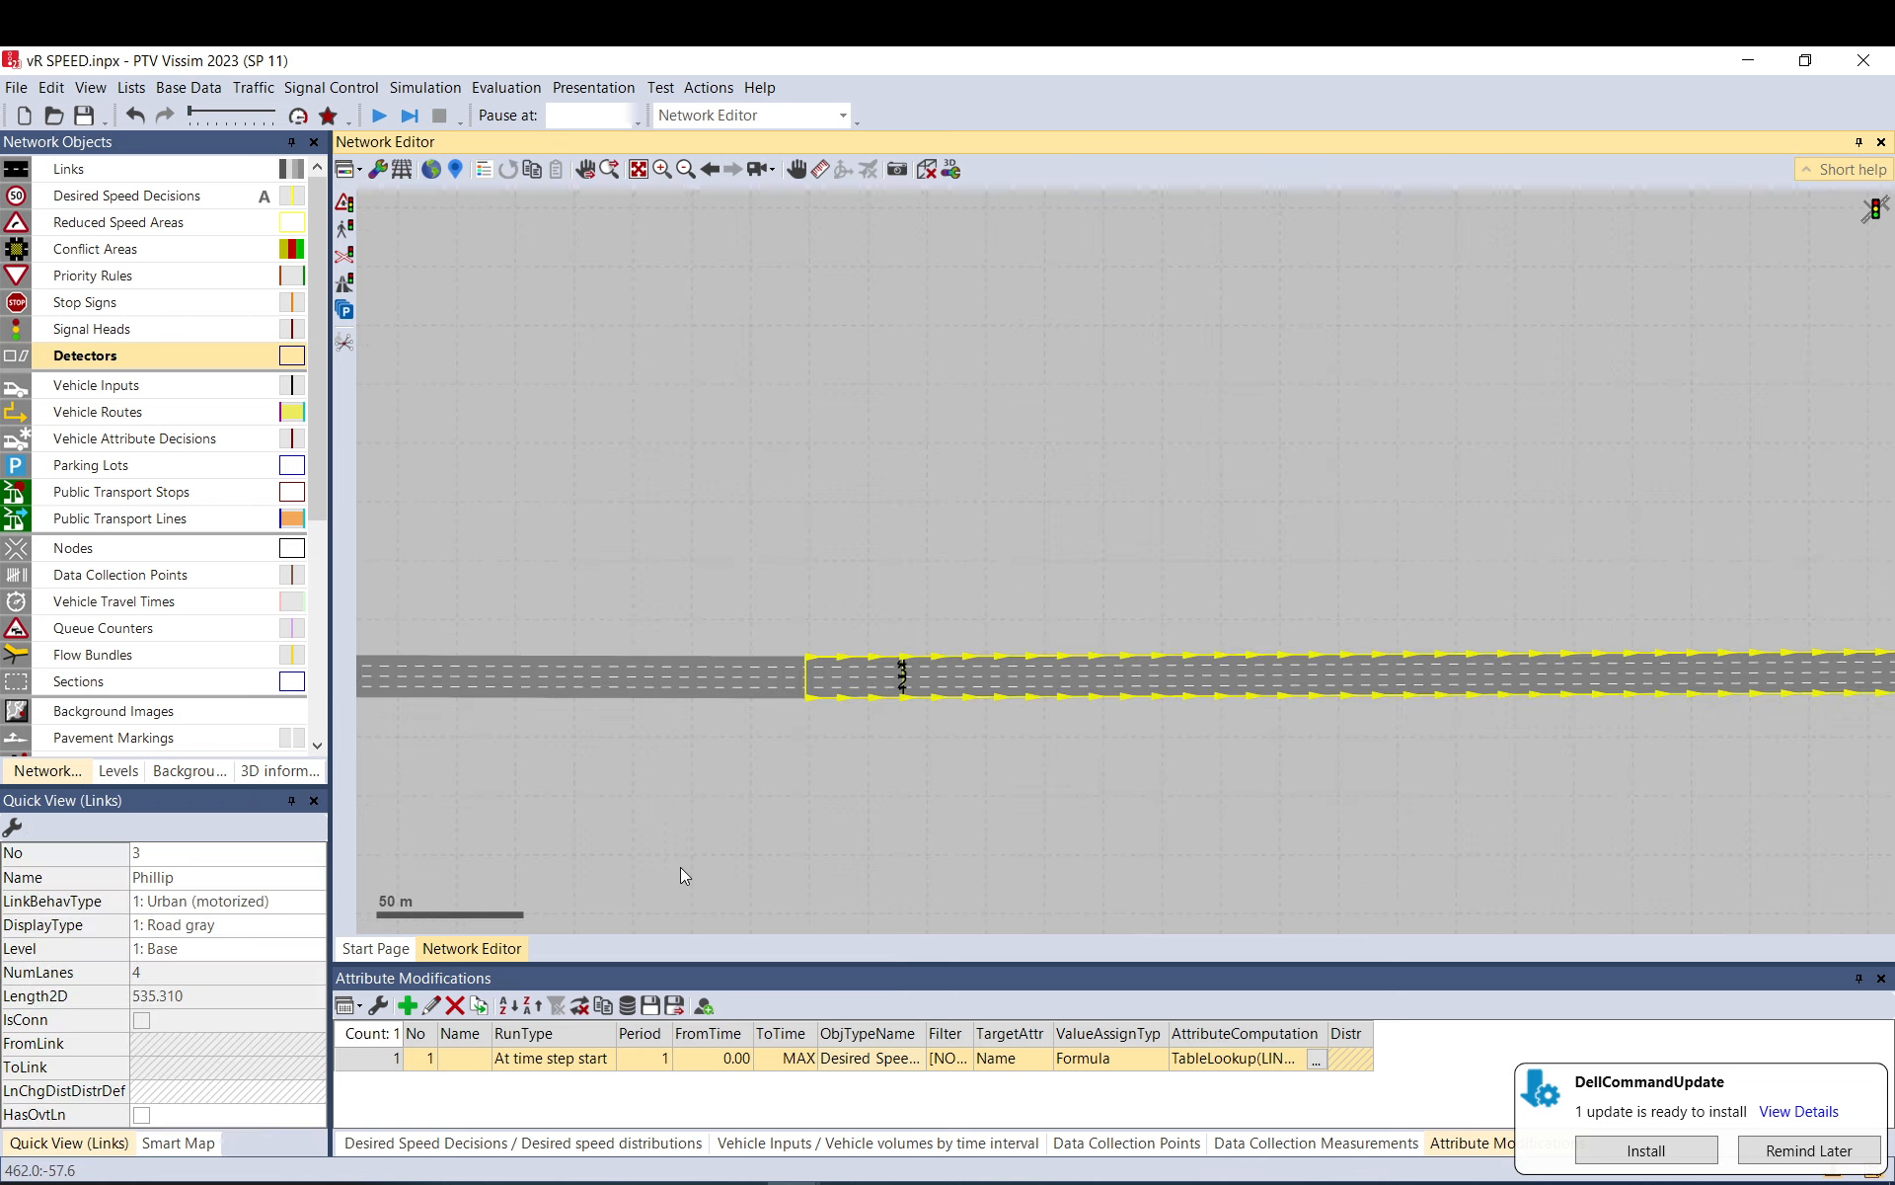
double_click(371, 1062)
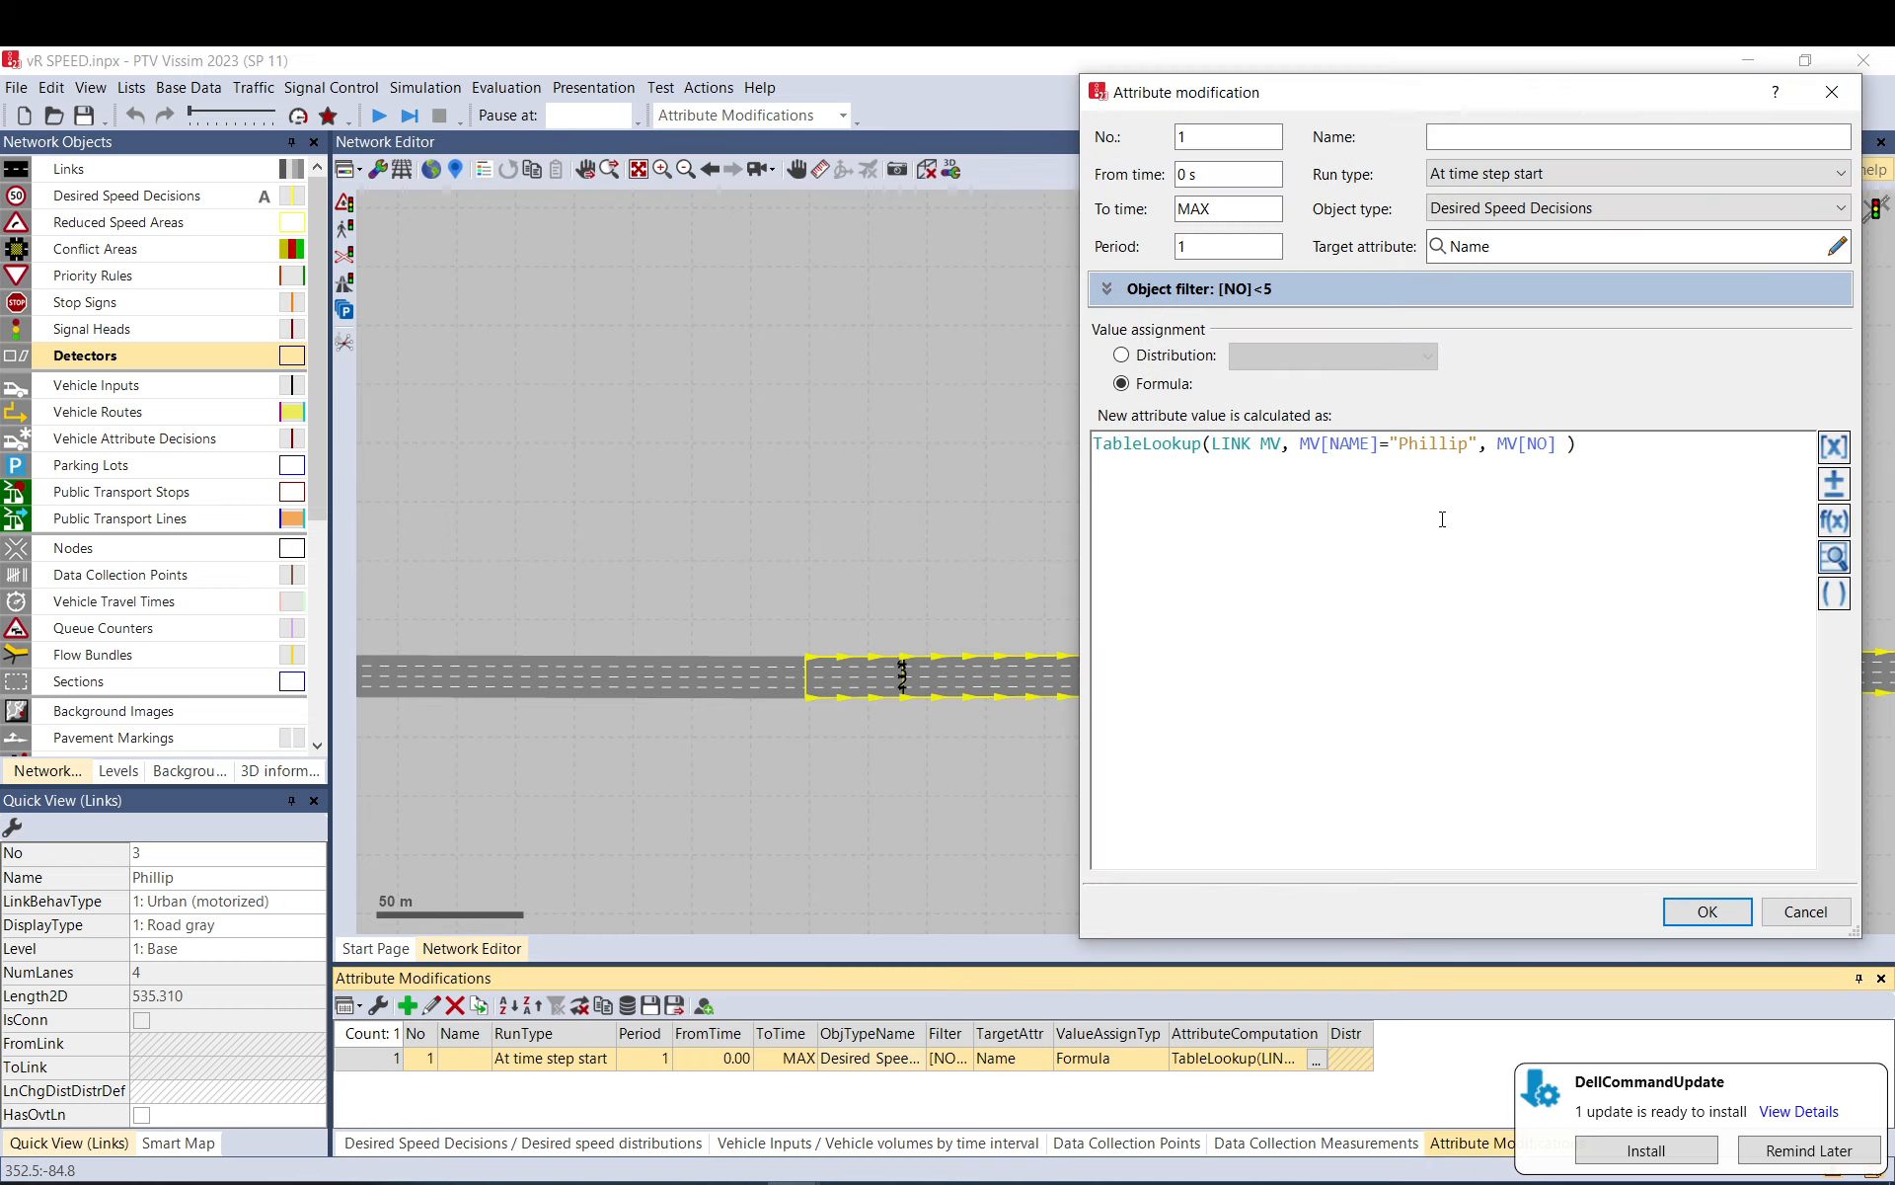
key(Escape)
- Run the simulation with the network changes saved and check the name of desired speed decision 1 on link 3
click(383, 122)
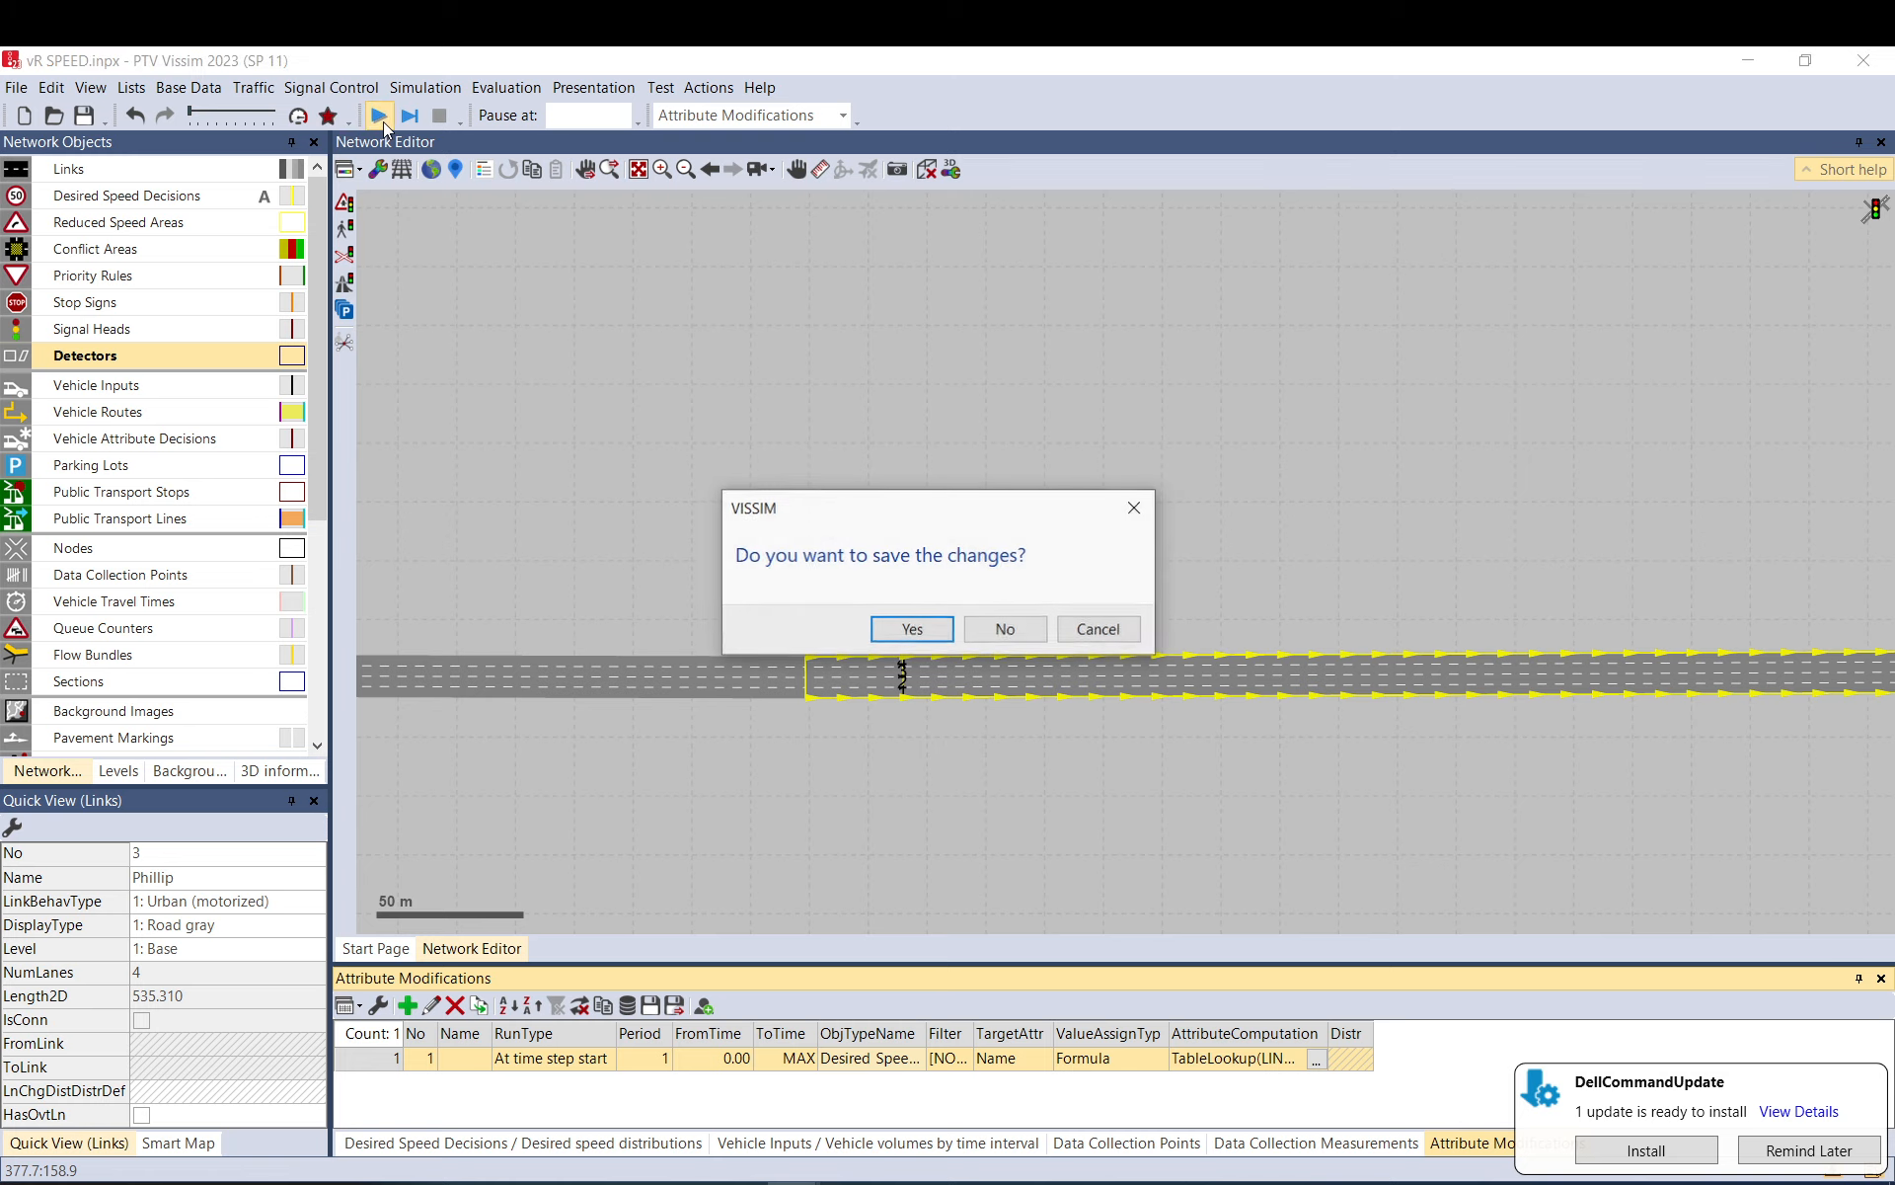
key(Return)
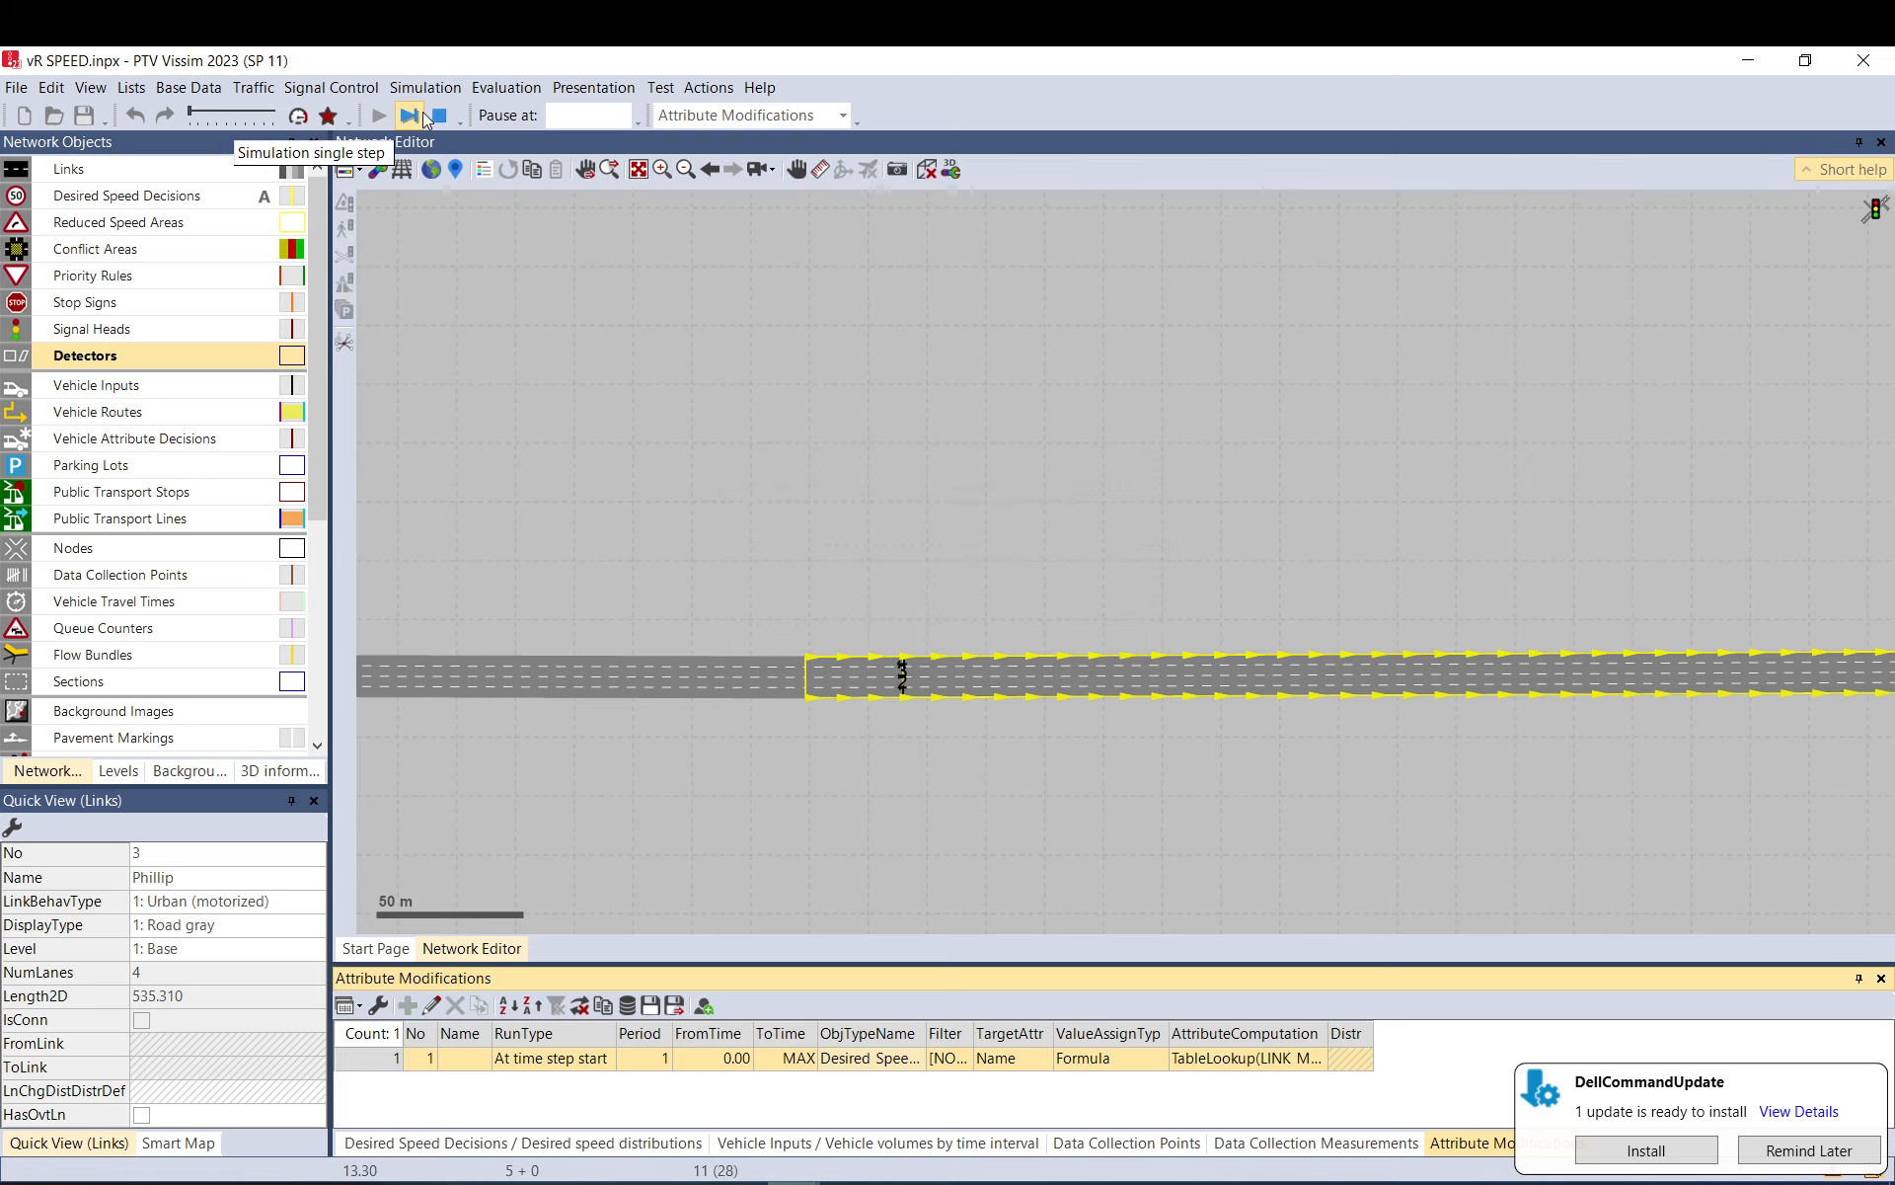
click(798, 561)
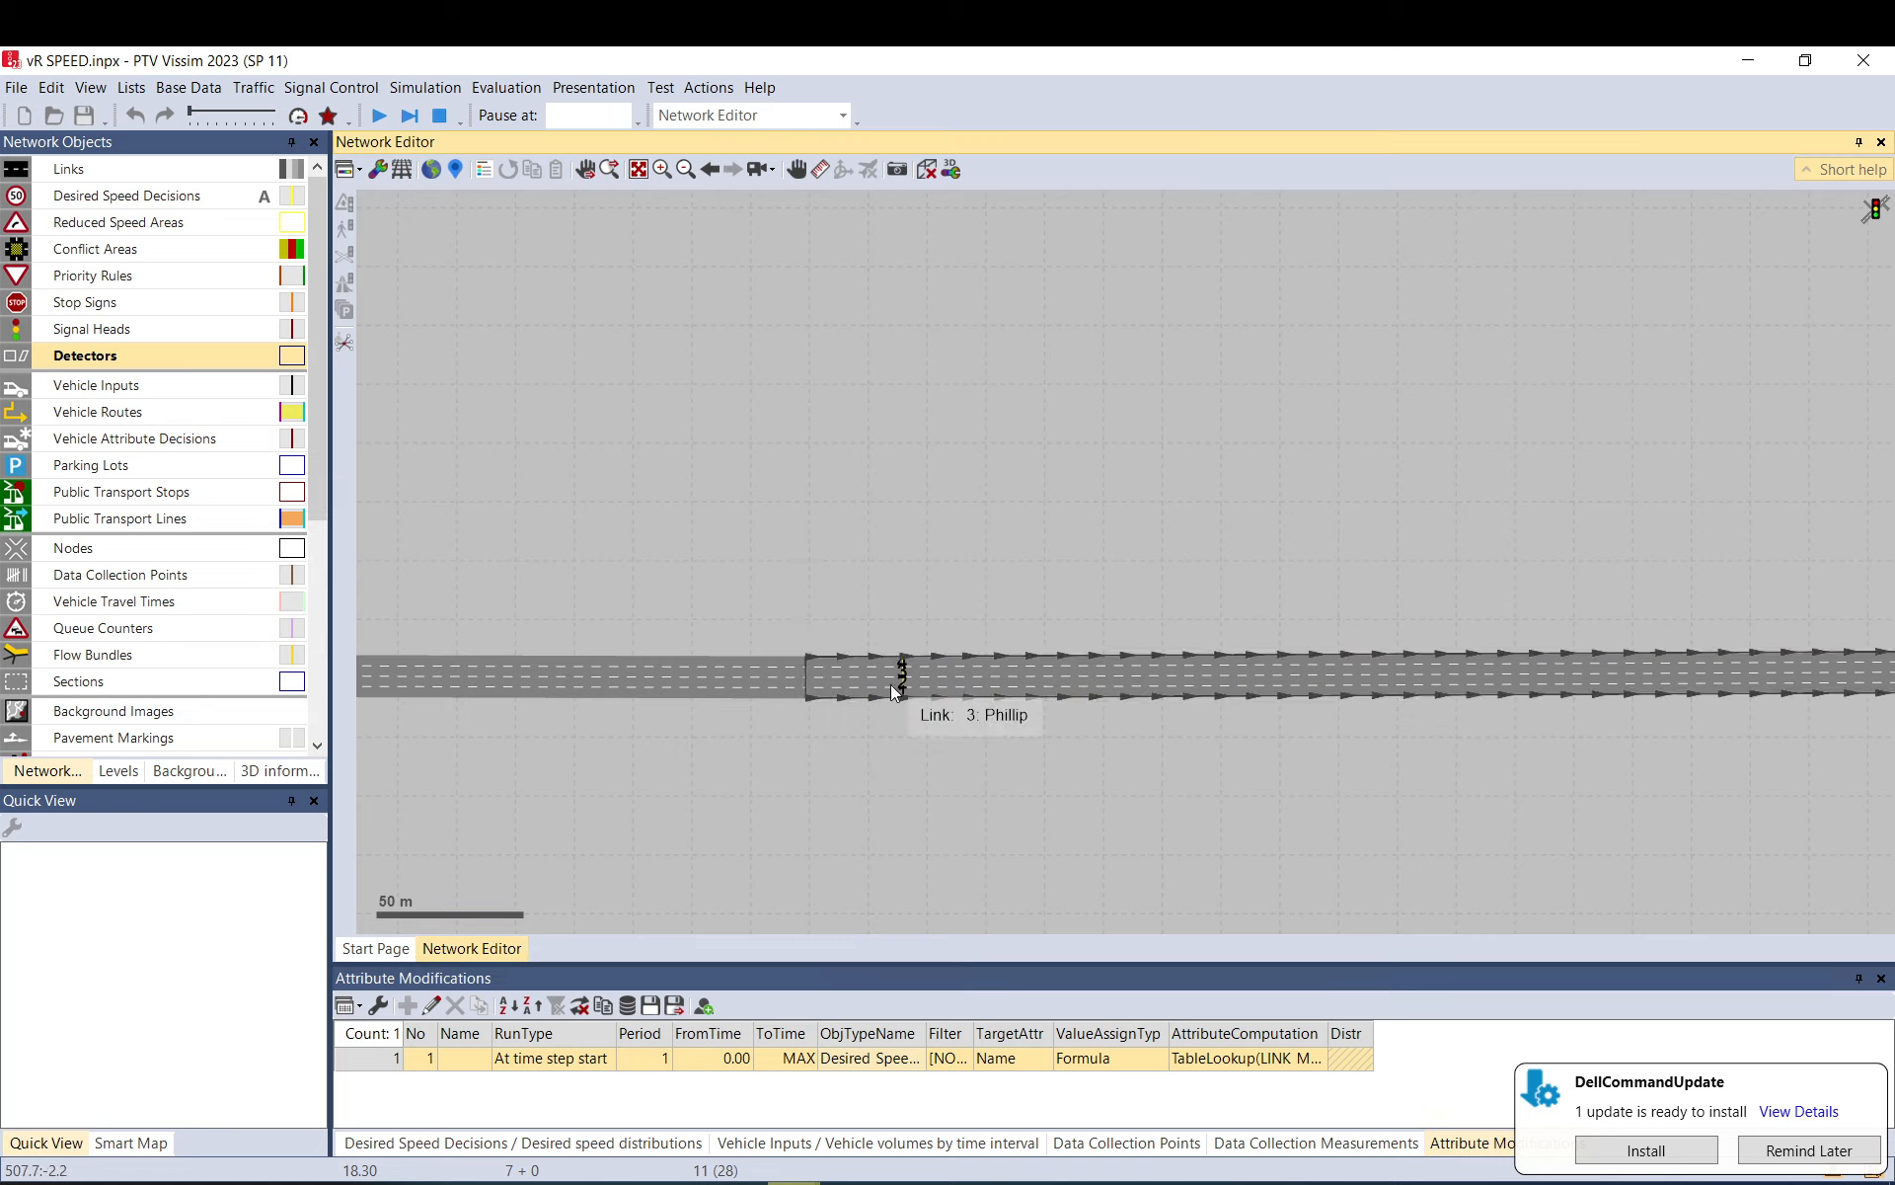
scroll(903, 706, up, 5)
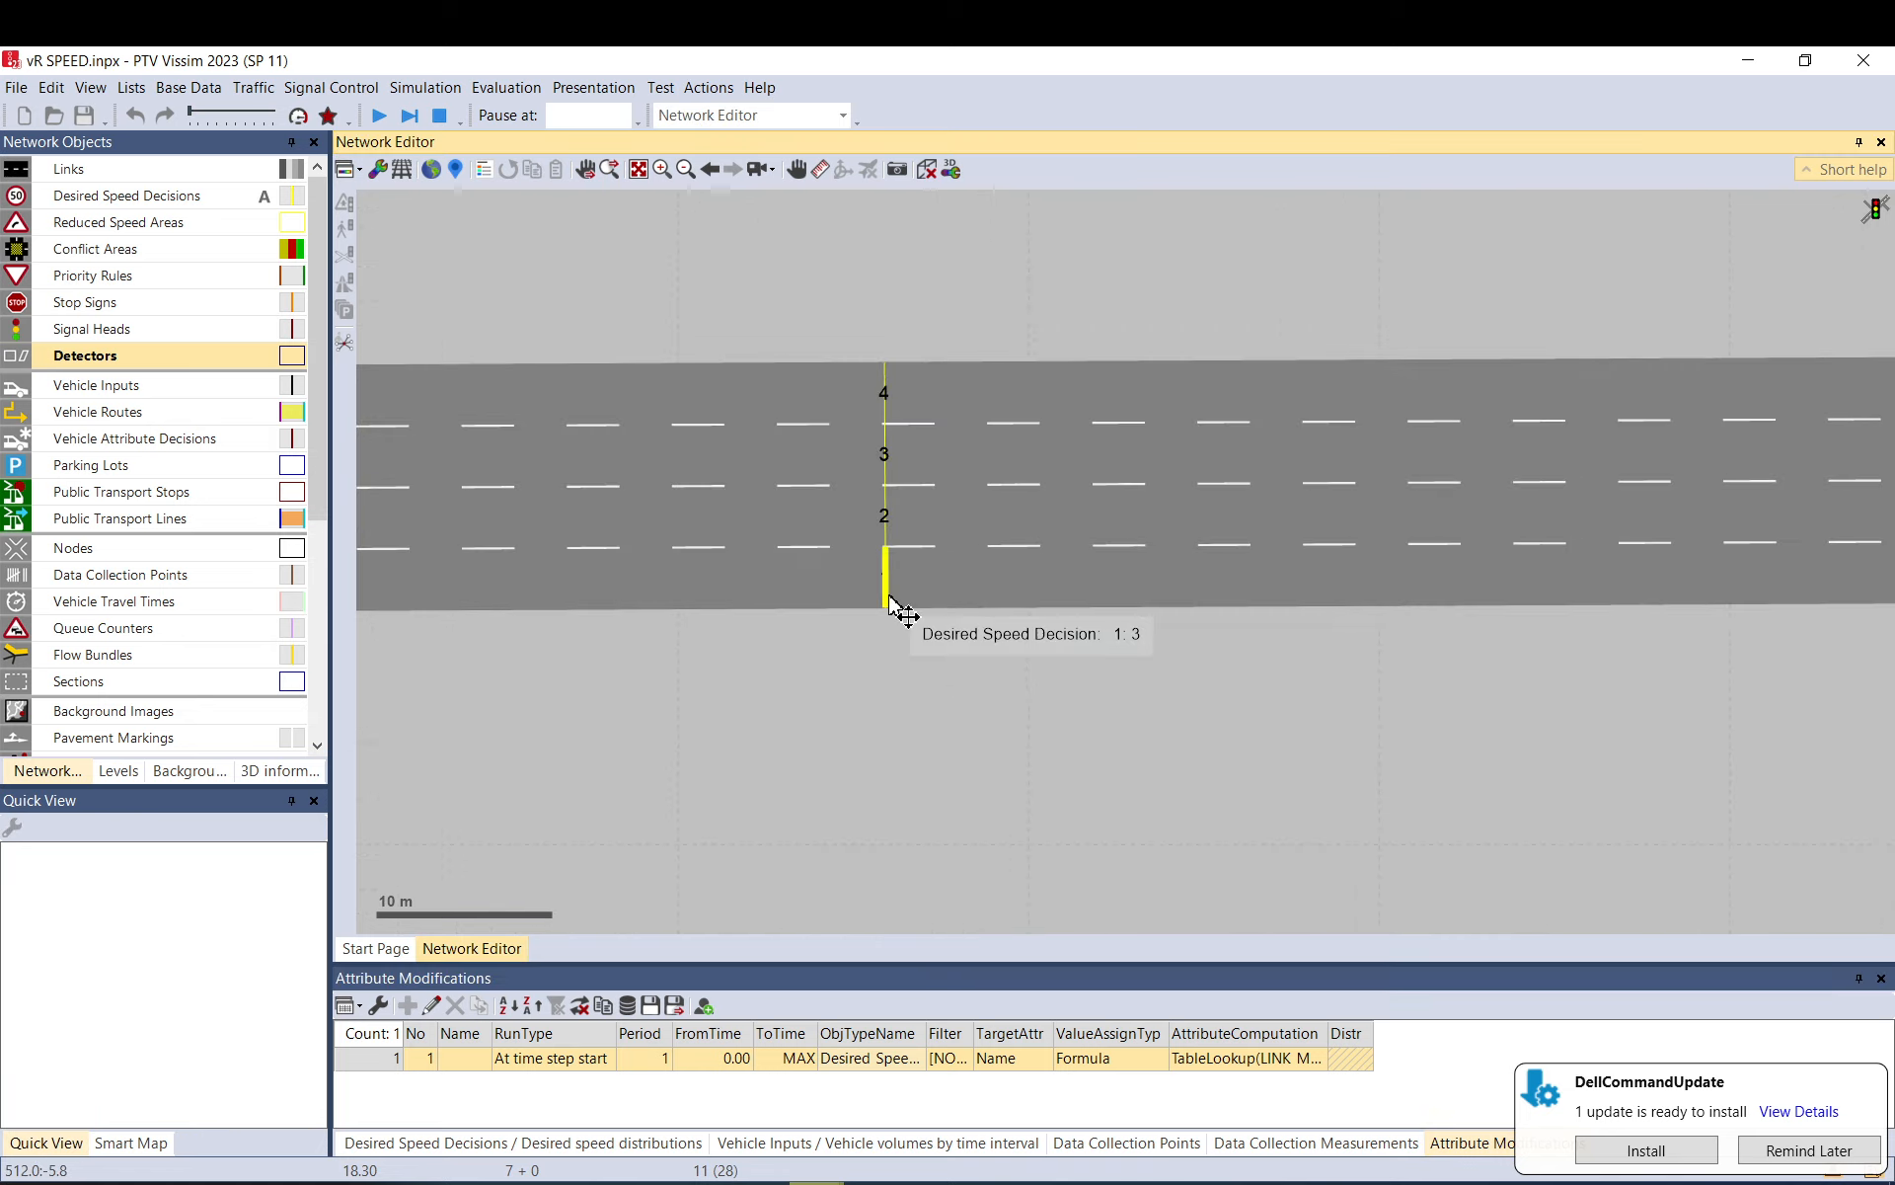
click(890, 598)
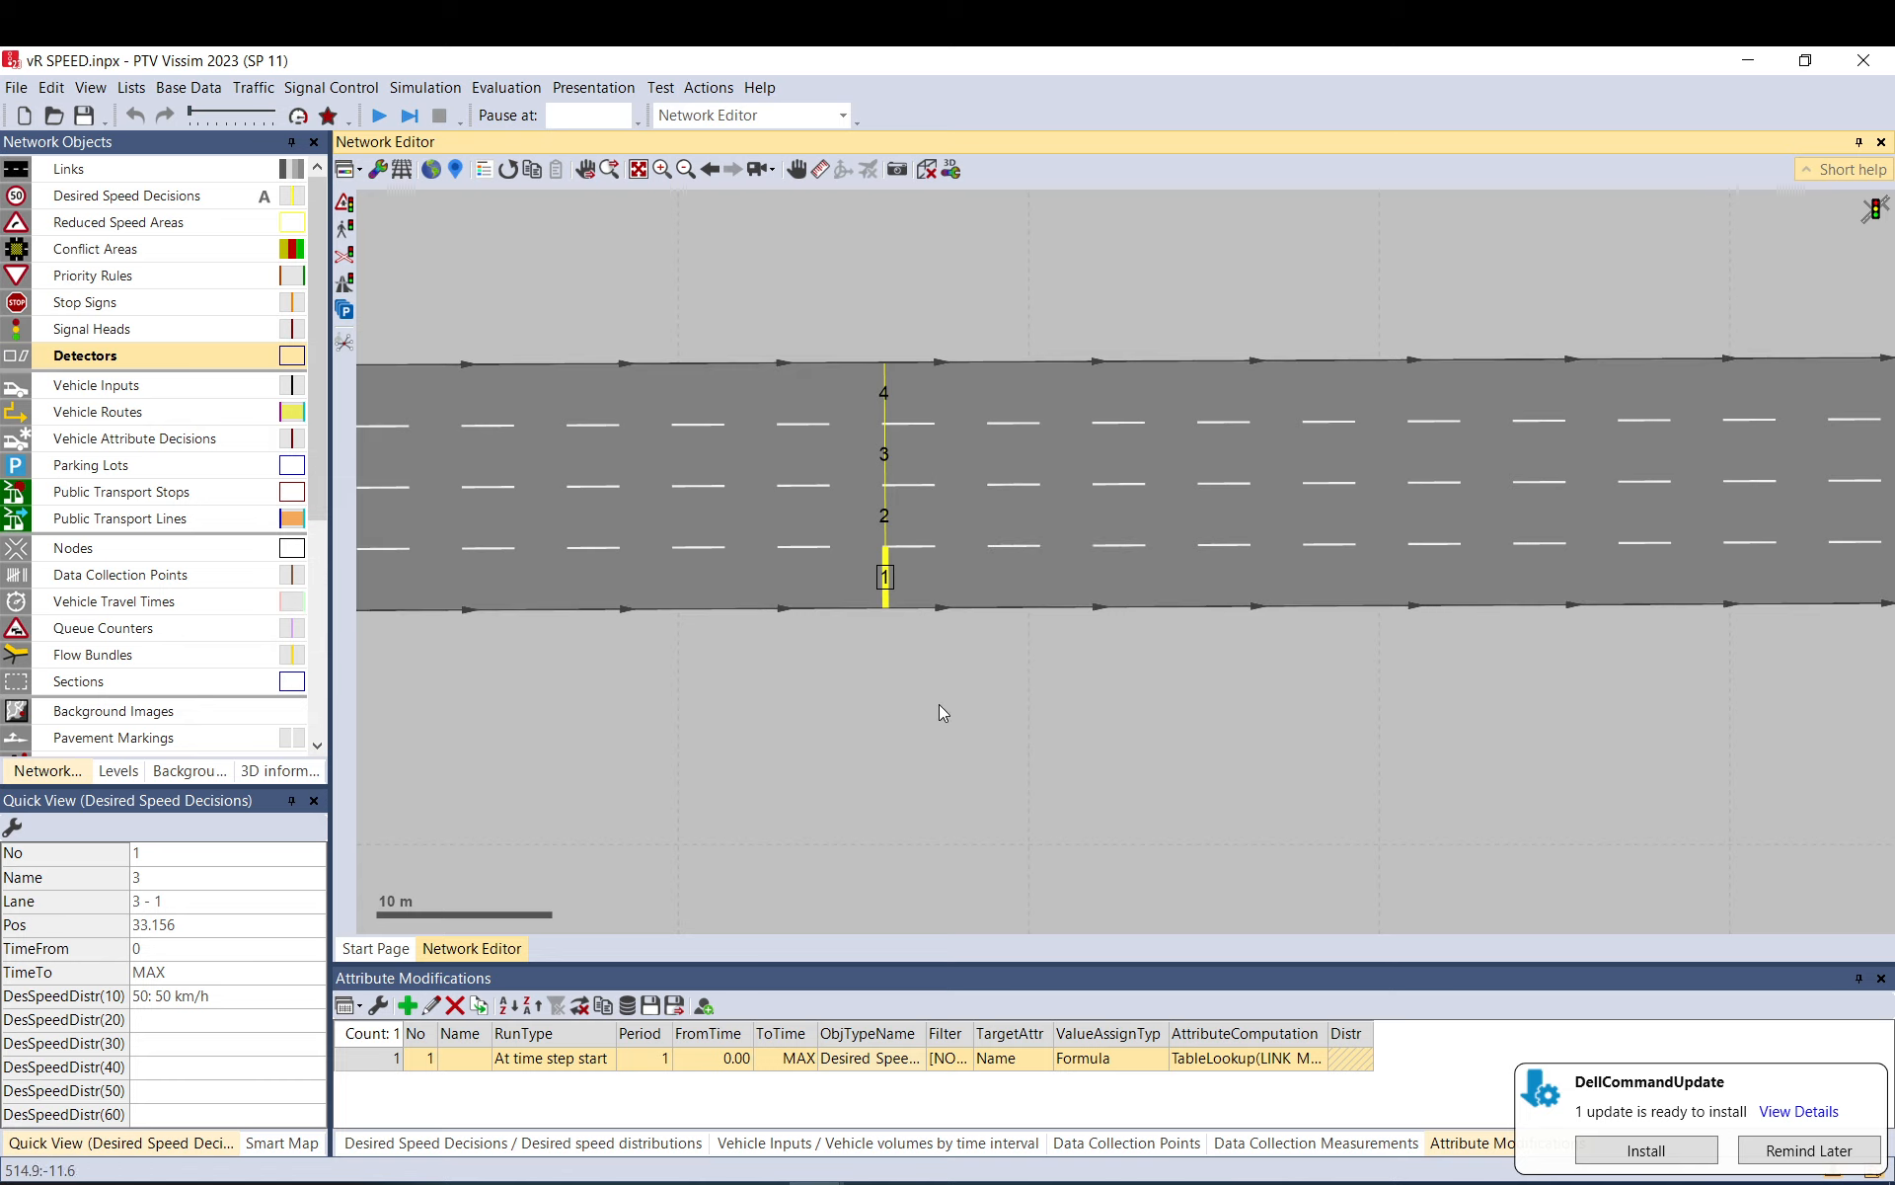
- Extend the returned value in attribute modification 1's TableLookup to MV[NO]+50 and confirm the formula
click(382, 1059)
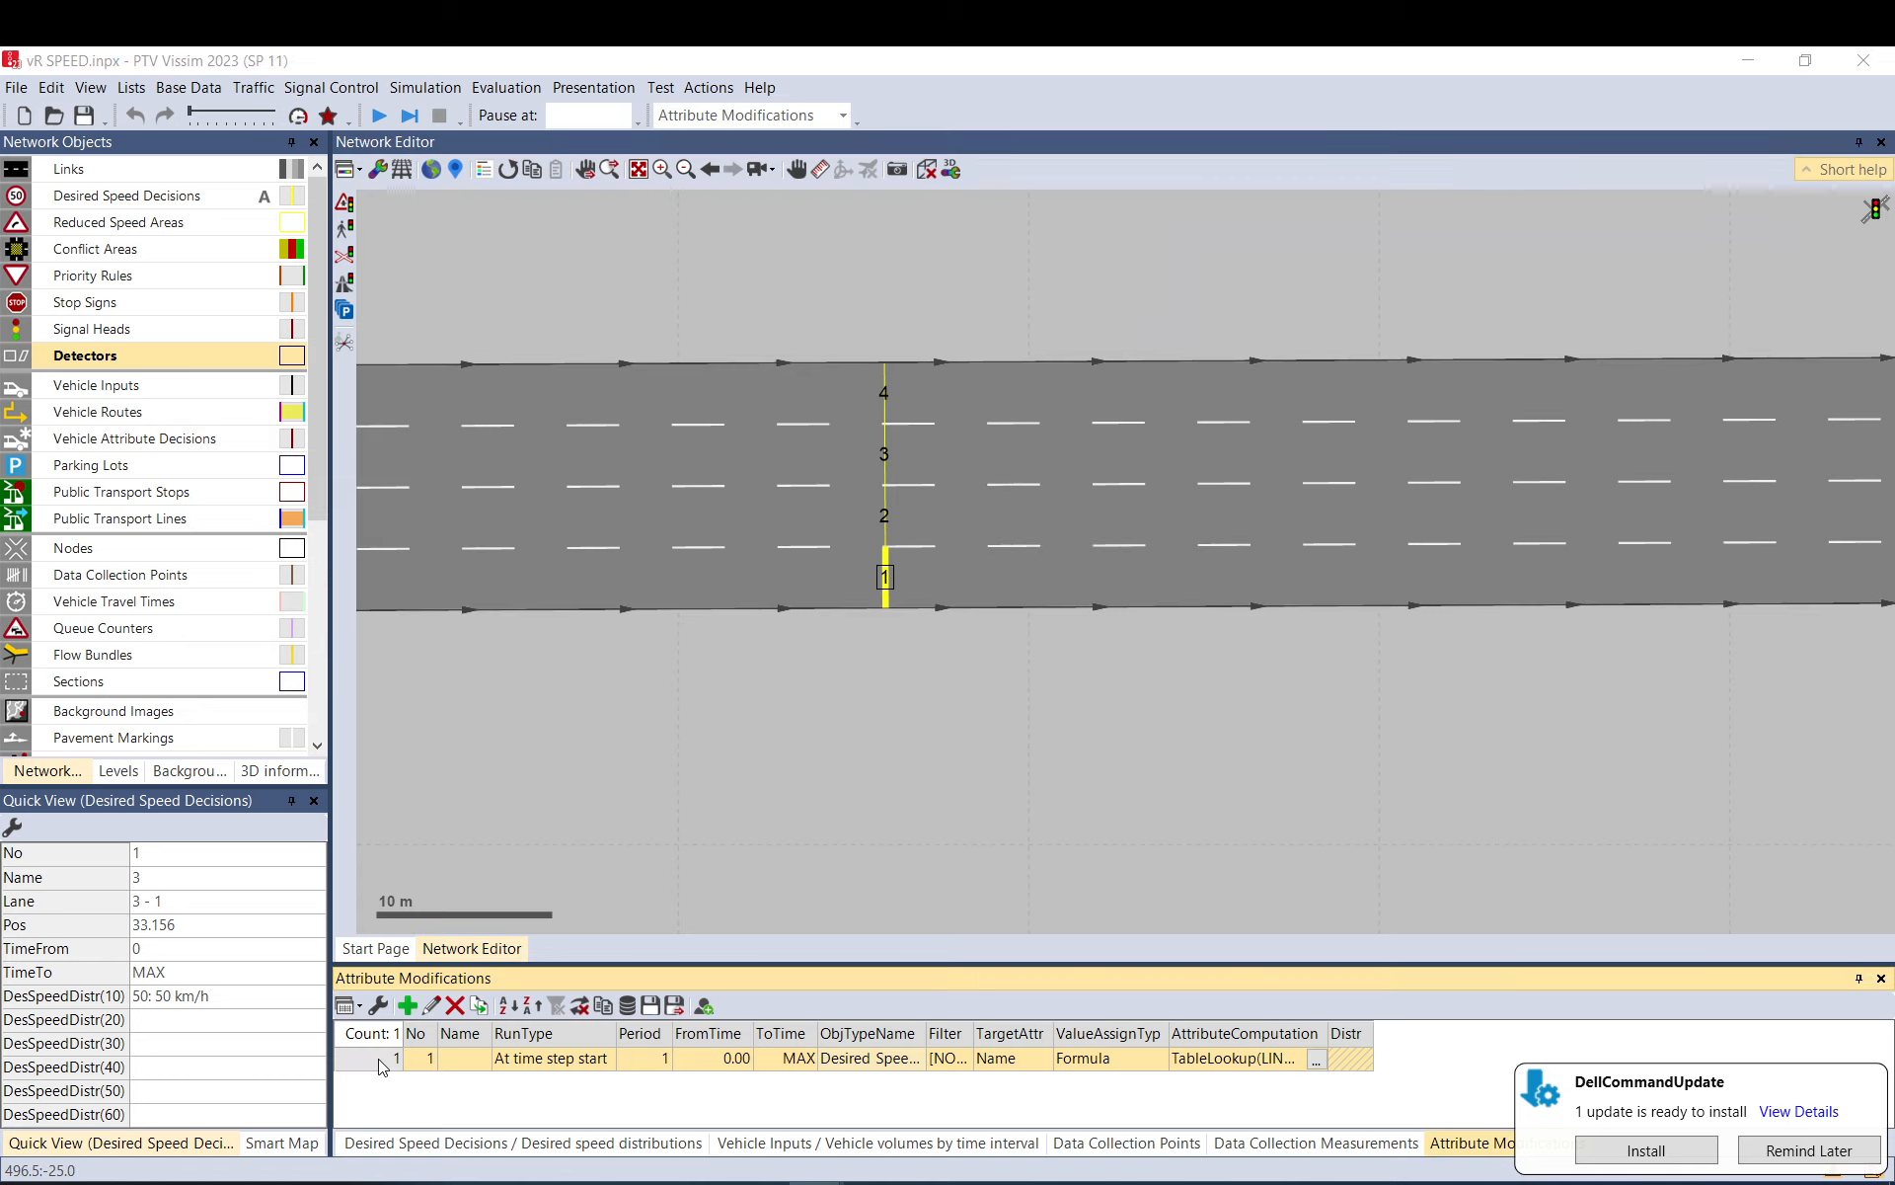
double_click(382, 1064)
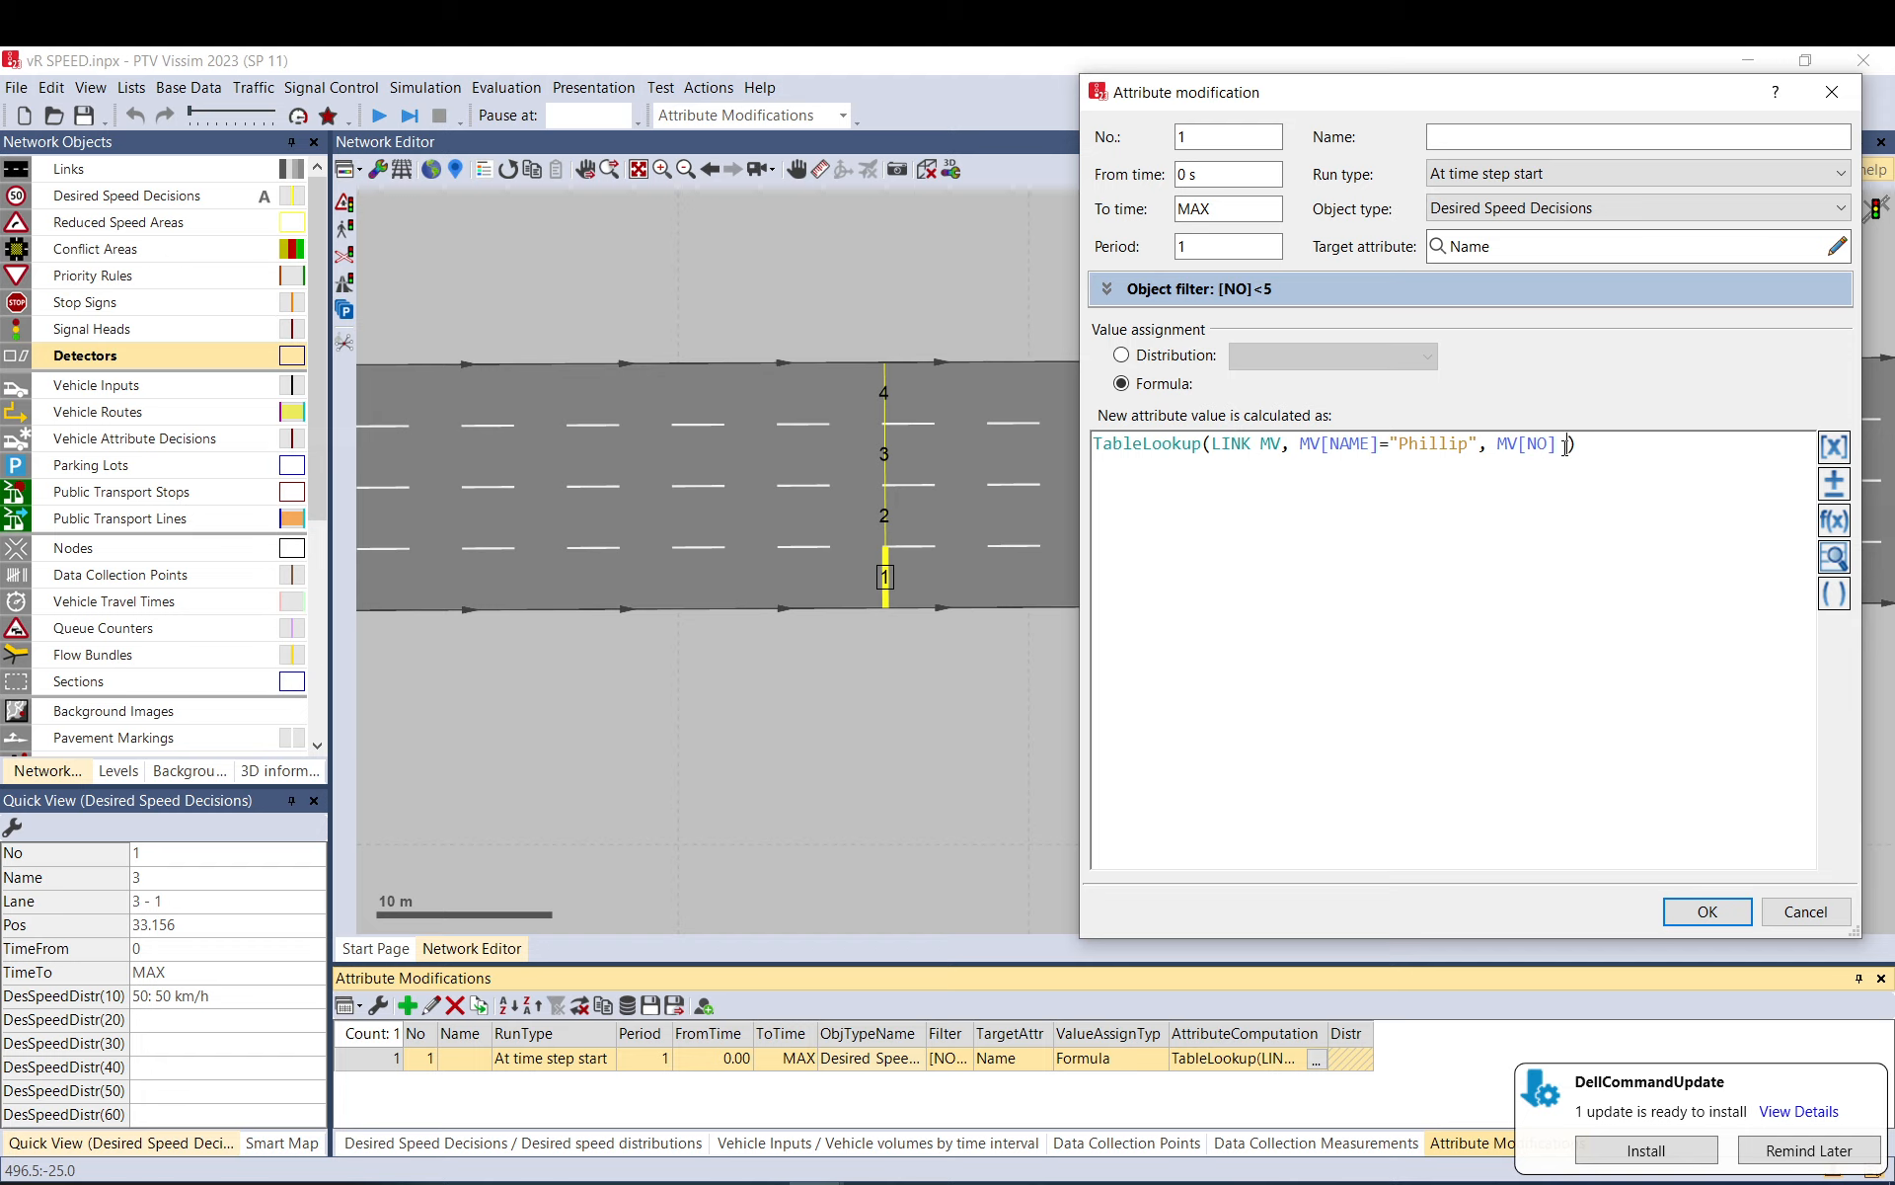
text(+)
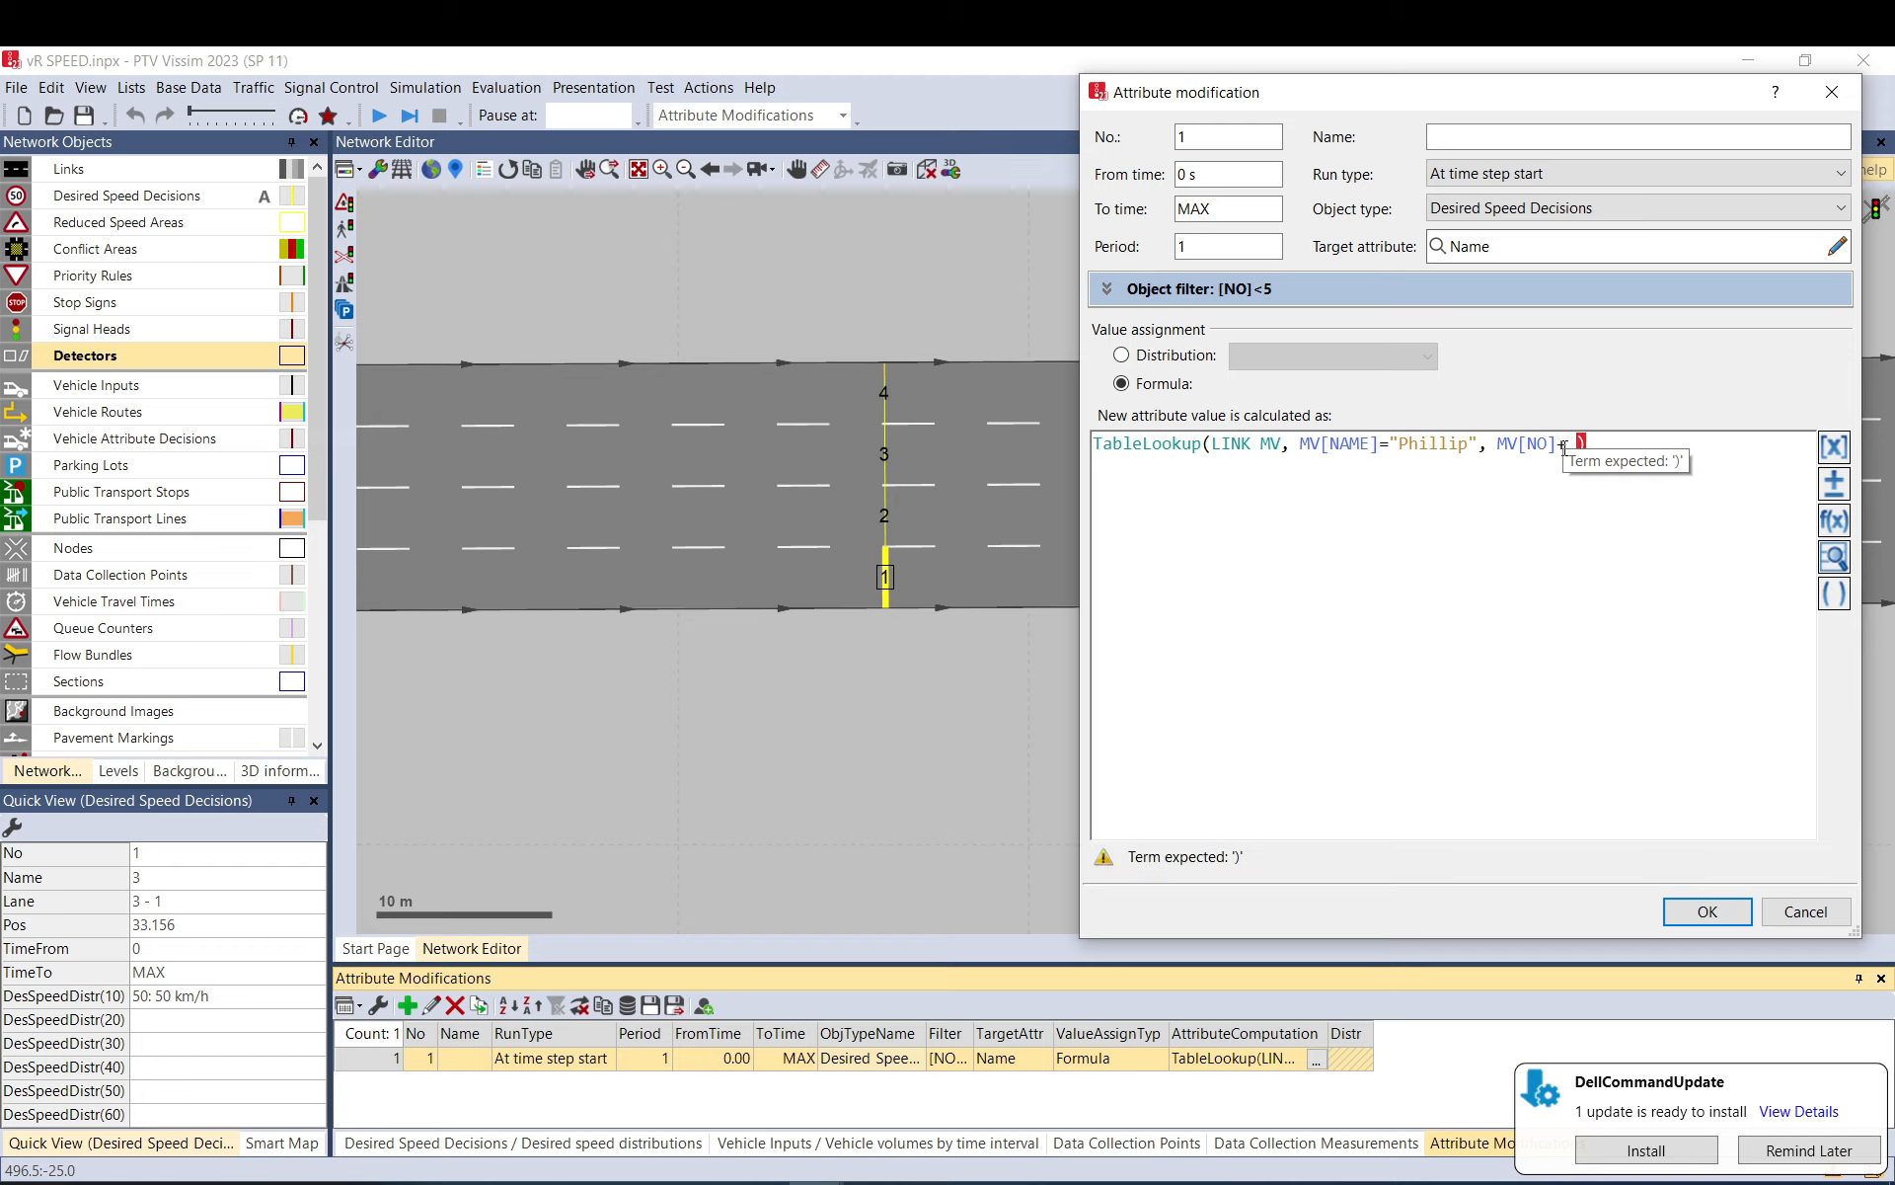
text(50)
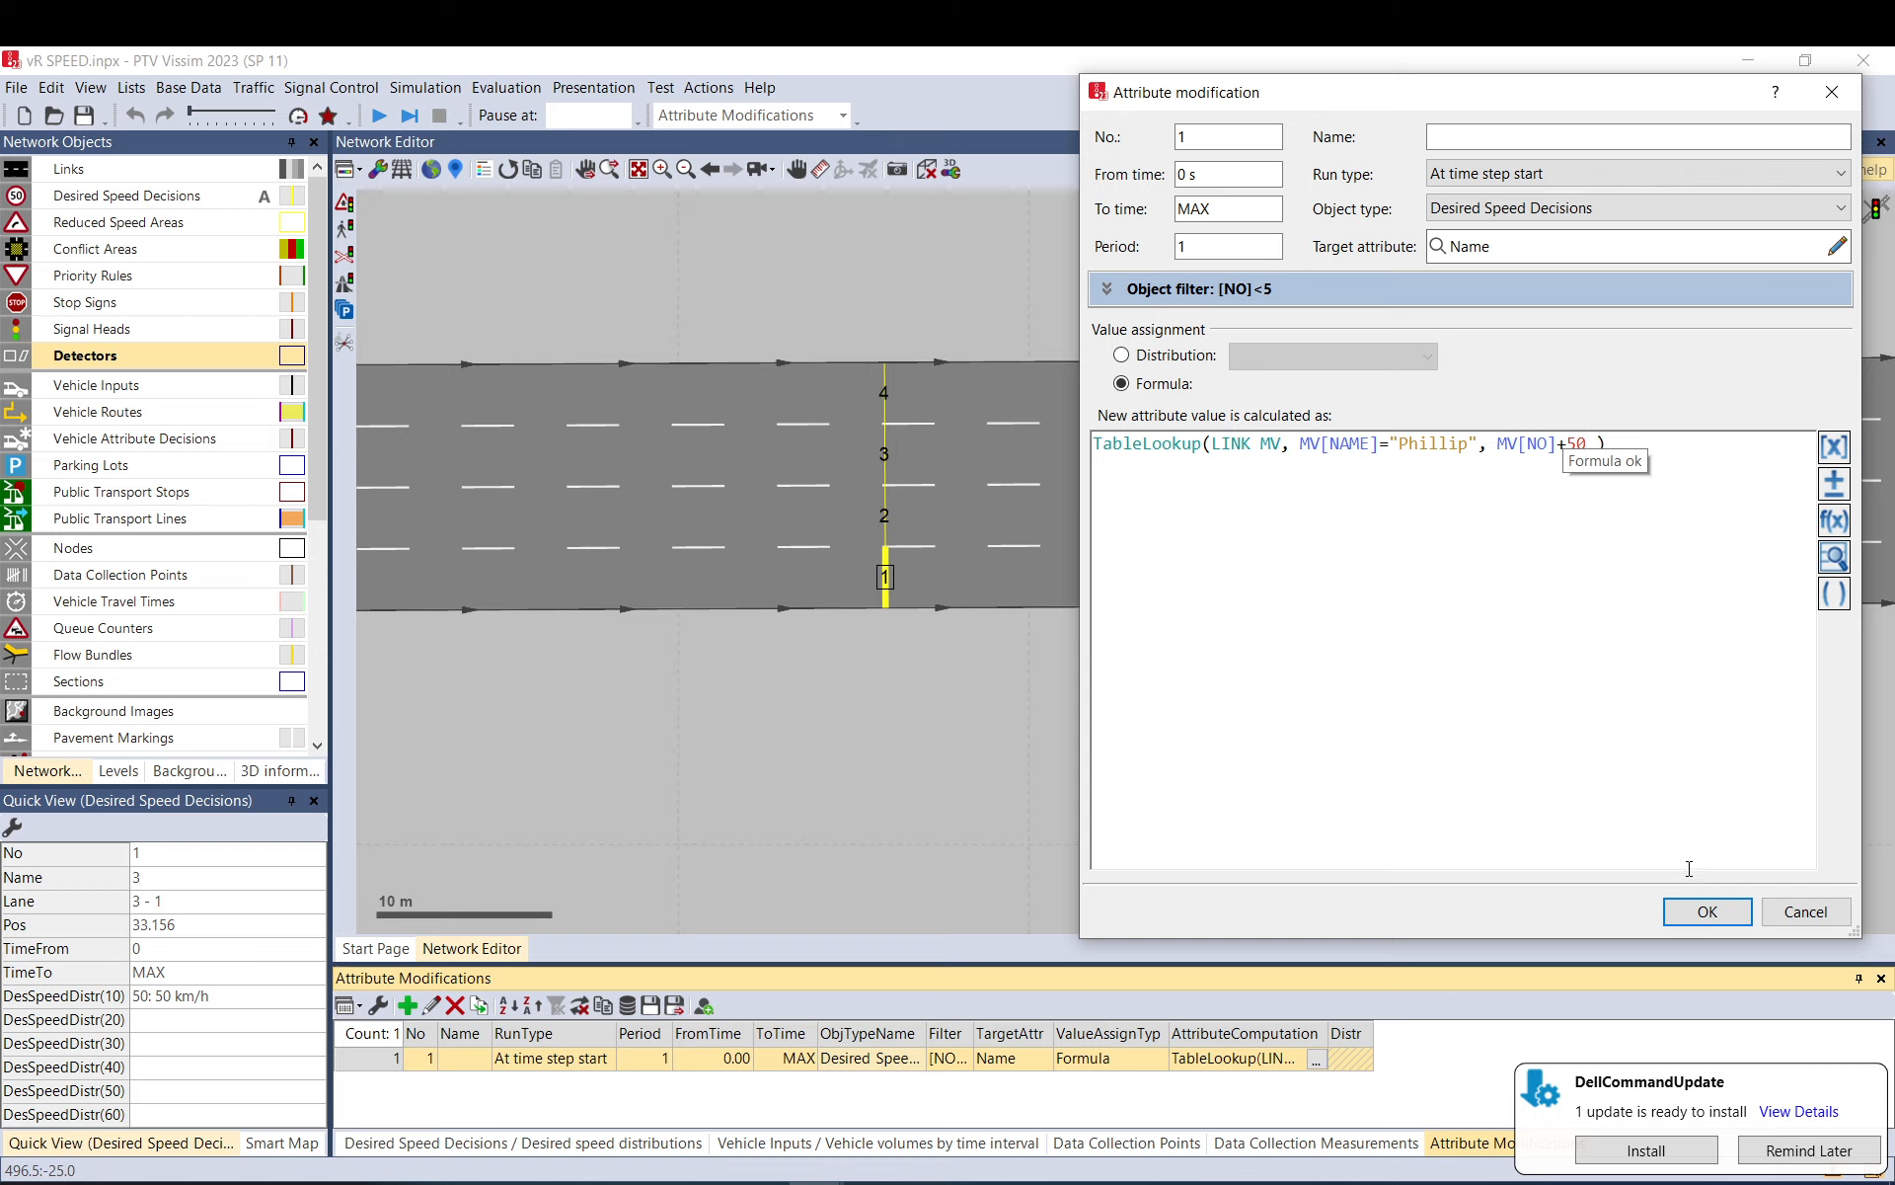
click(1708, 911)
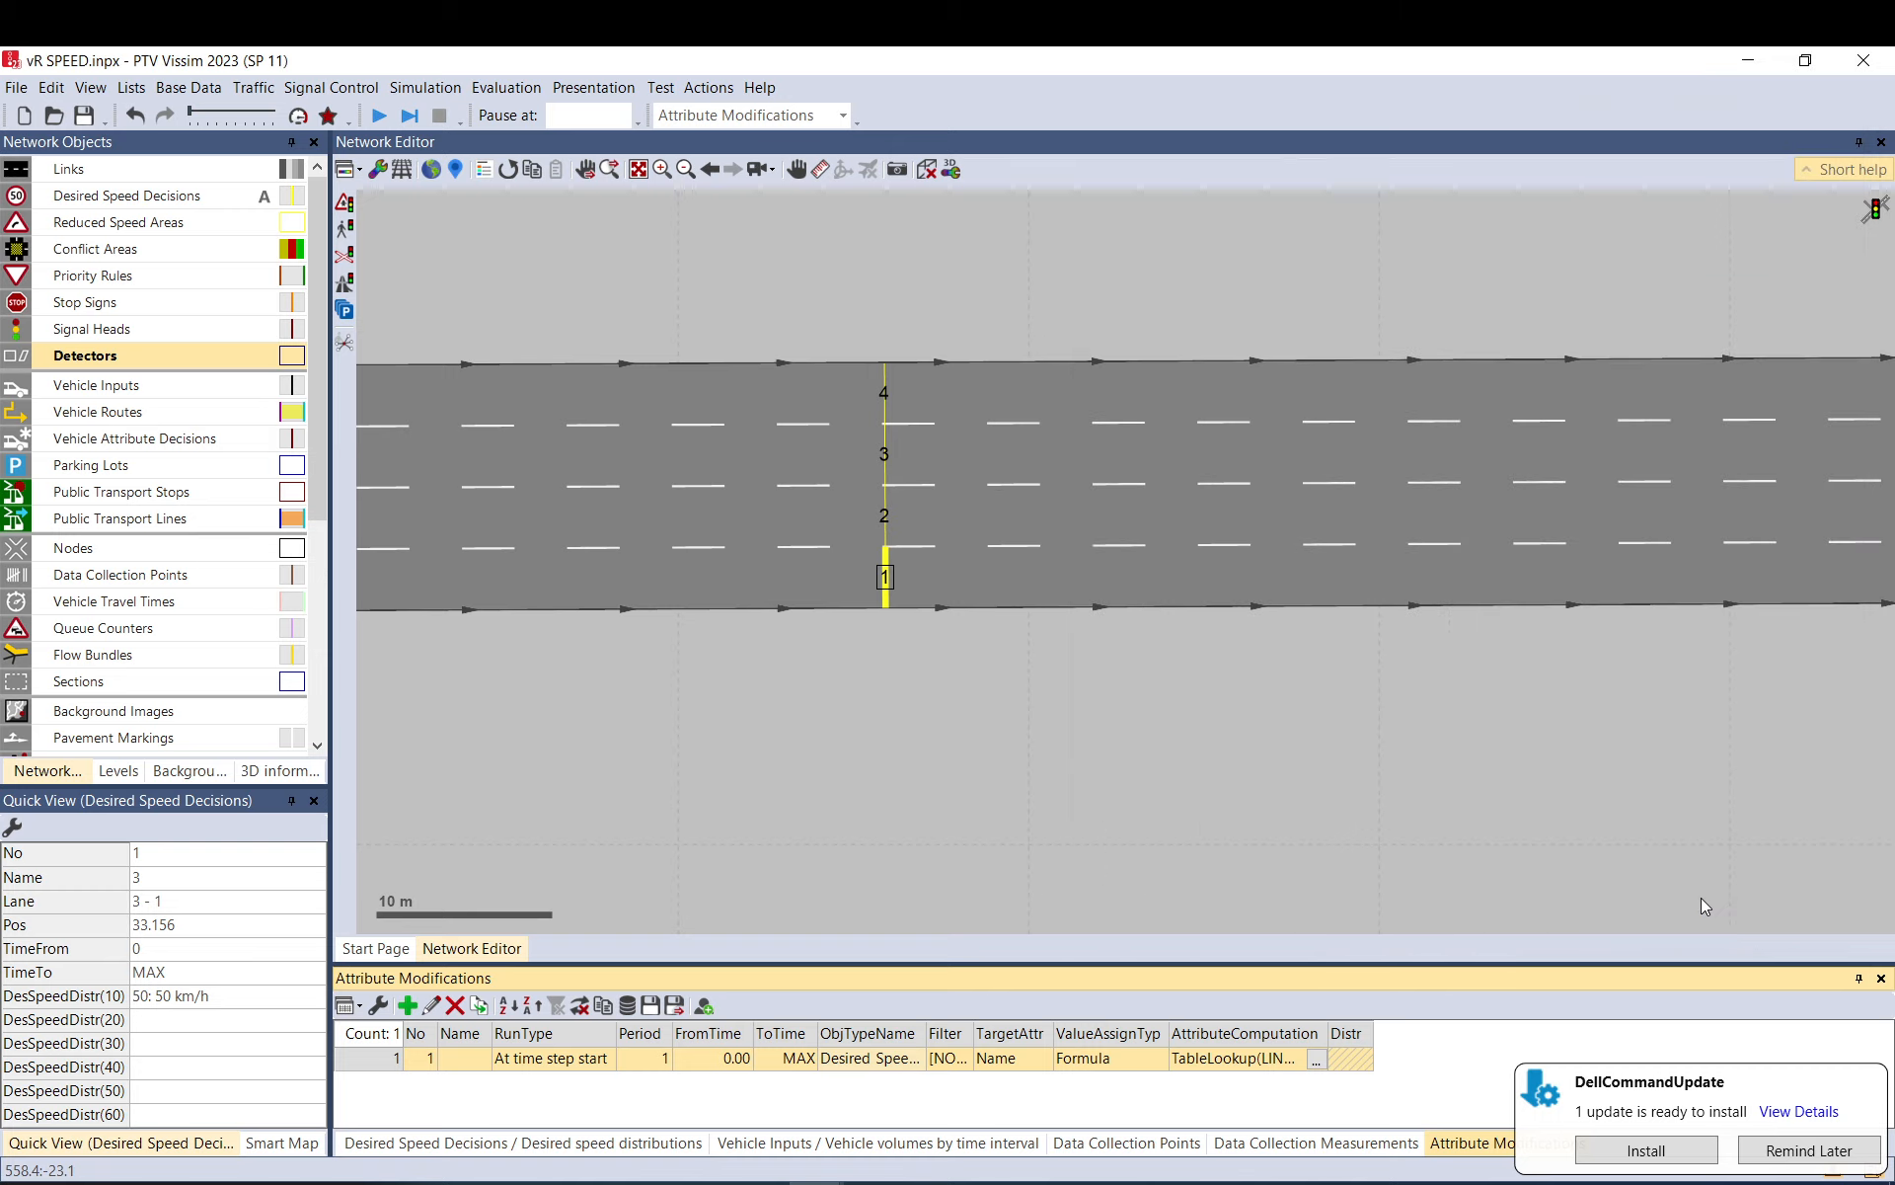
- Save the changes, rerun the simulation with the modified formula, and stop it
click(379, 115)
key(Return)
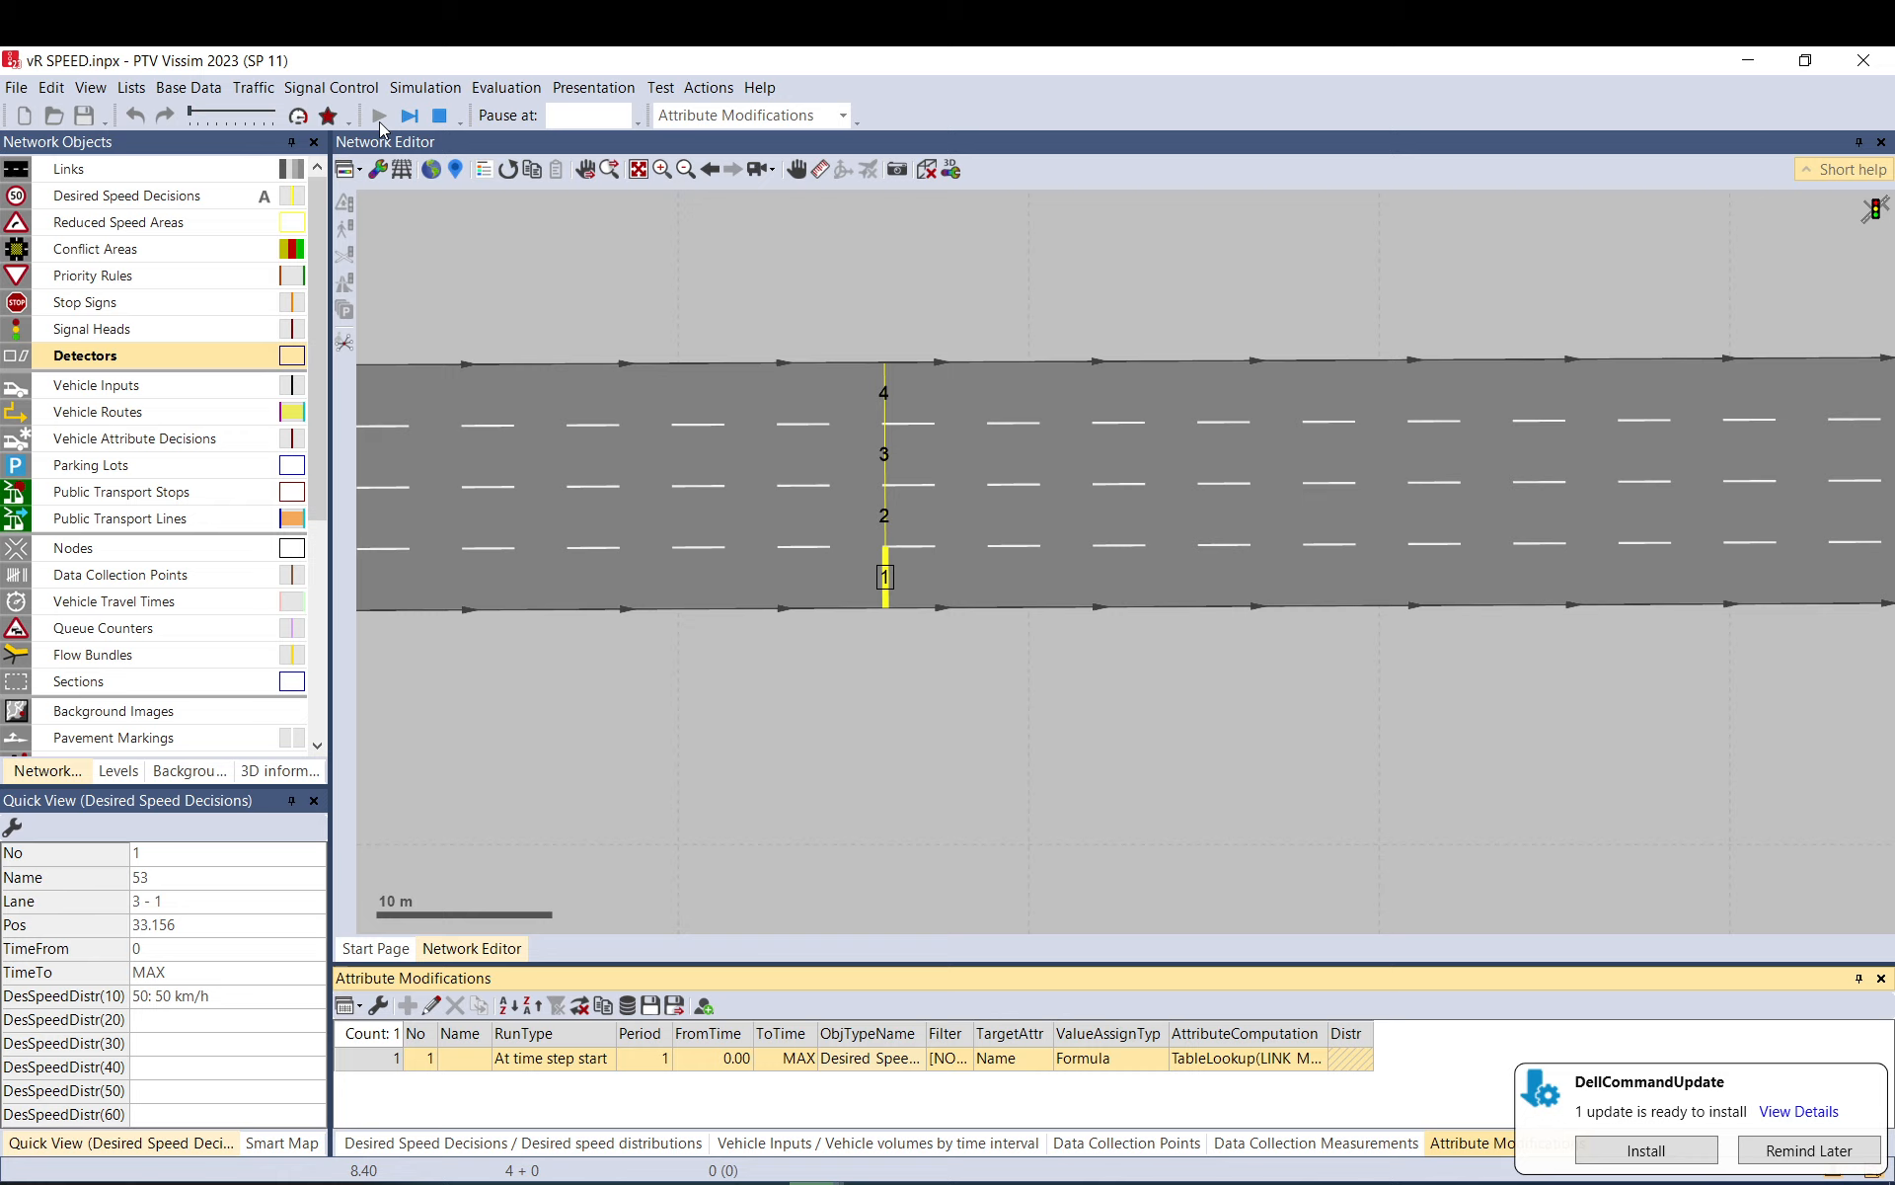
click(407, 118)
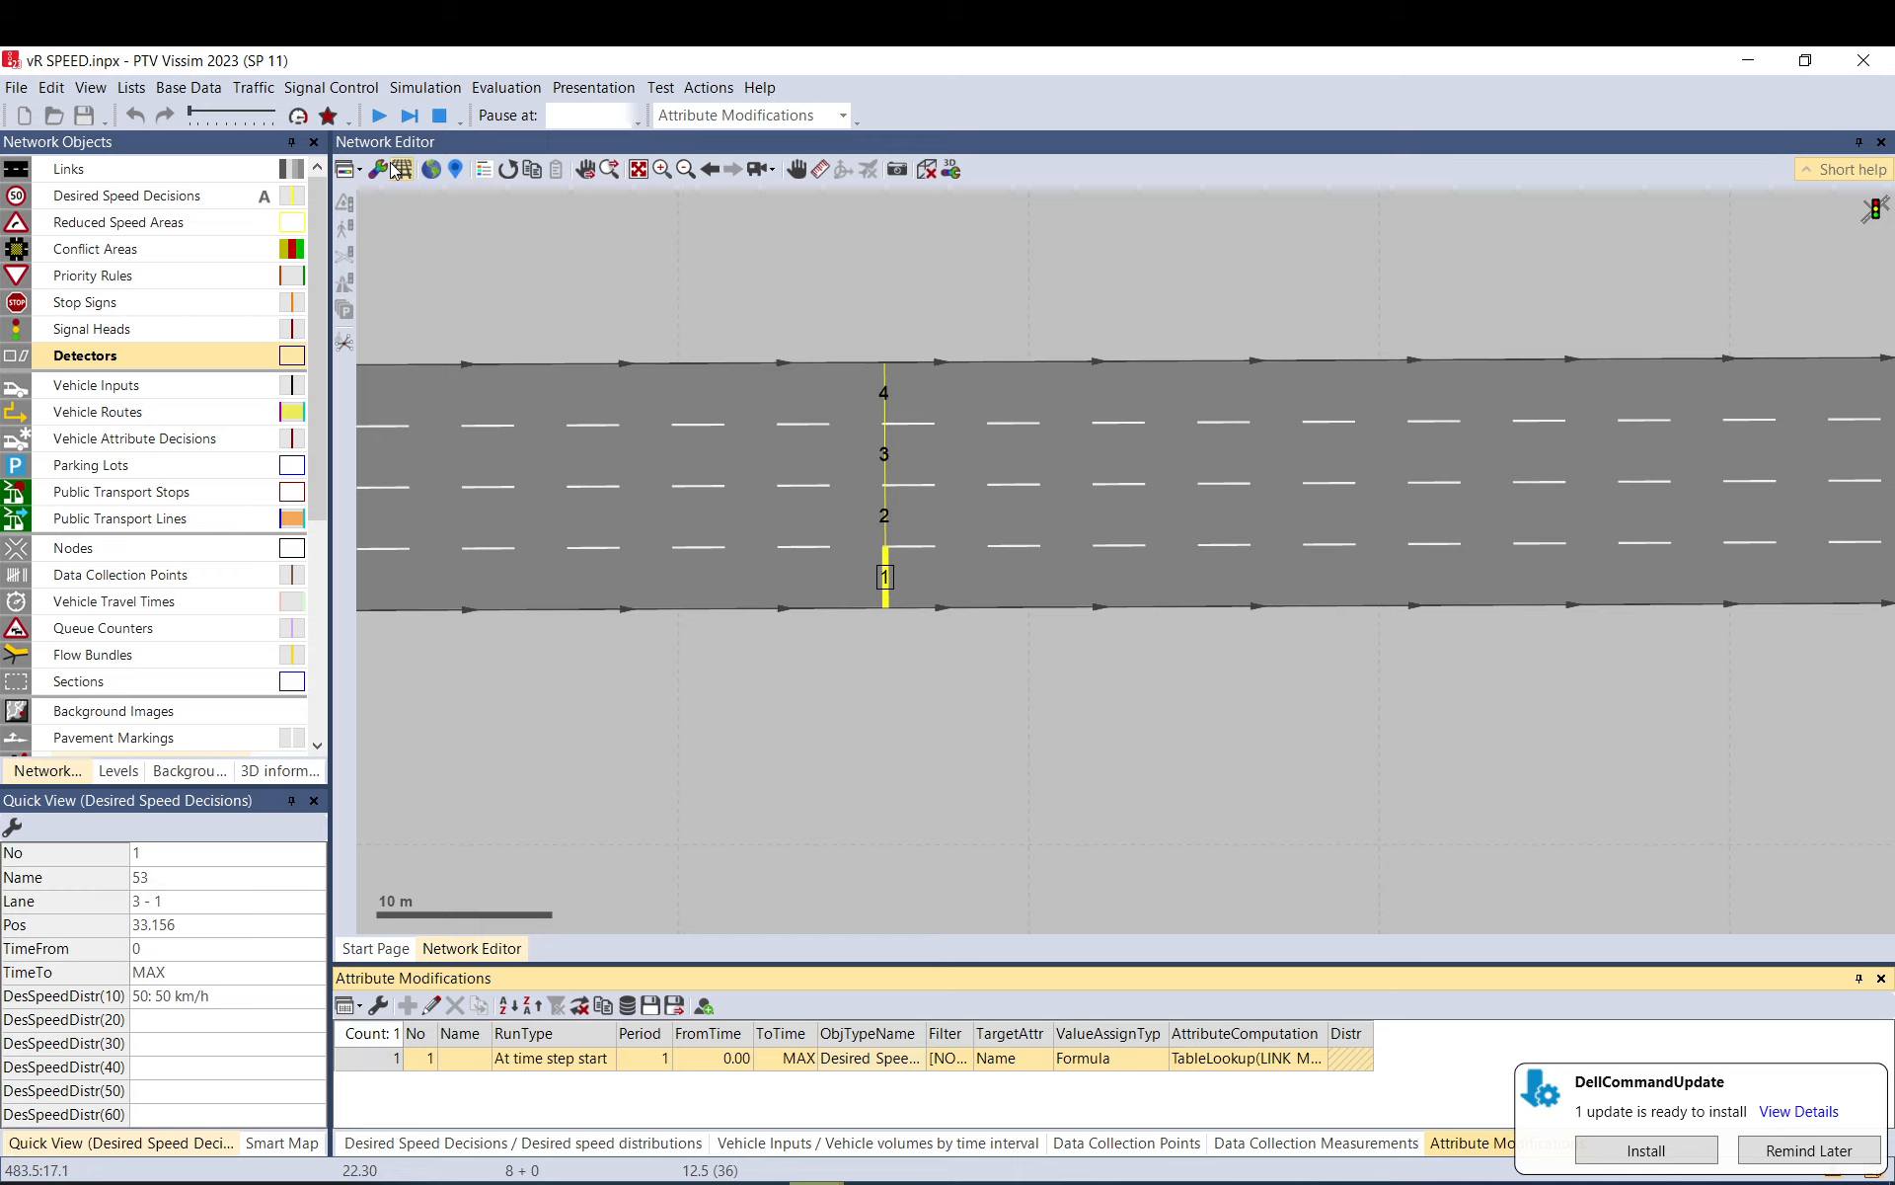
click(440, 116)
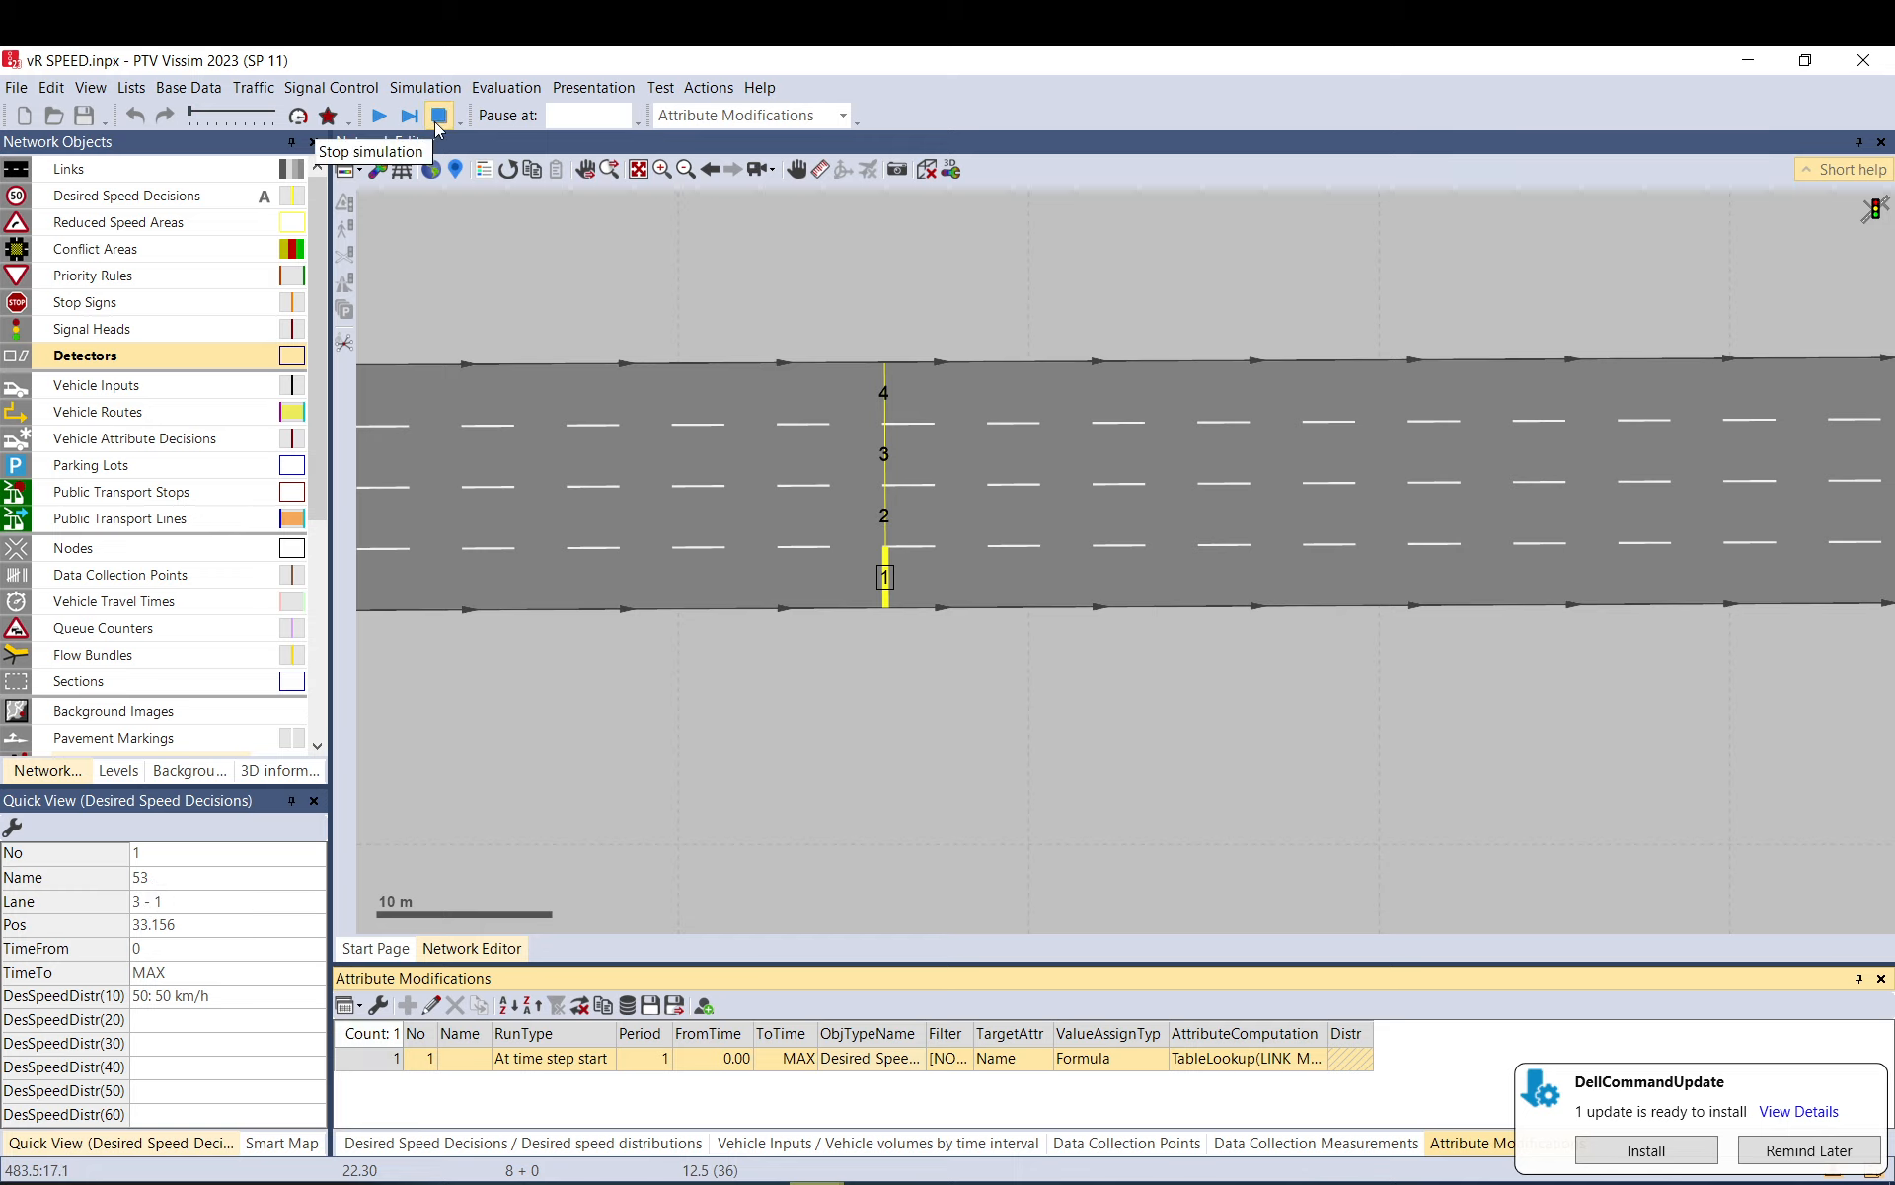
- Reopen attribute modification 1 and review its whole TableLookup formula and the returned expression MV[NO]+50
double_click(357, 1064)
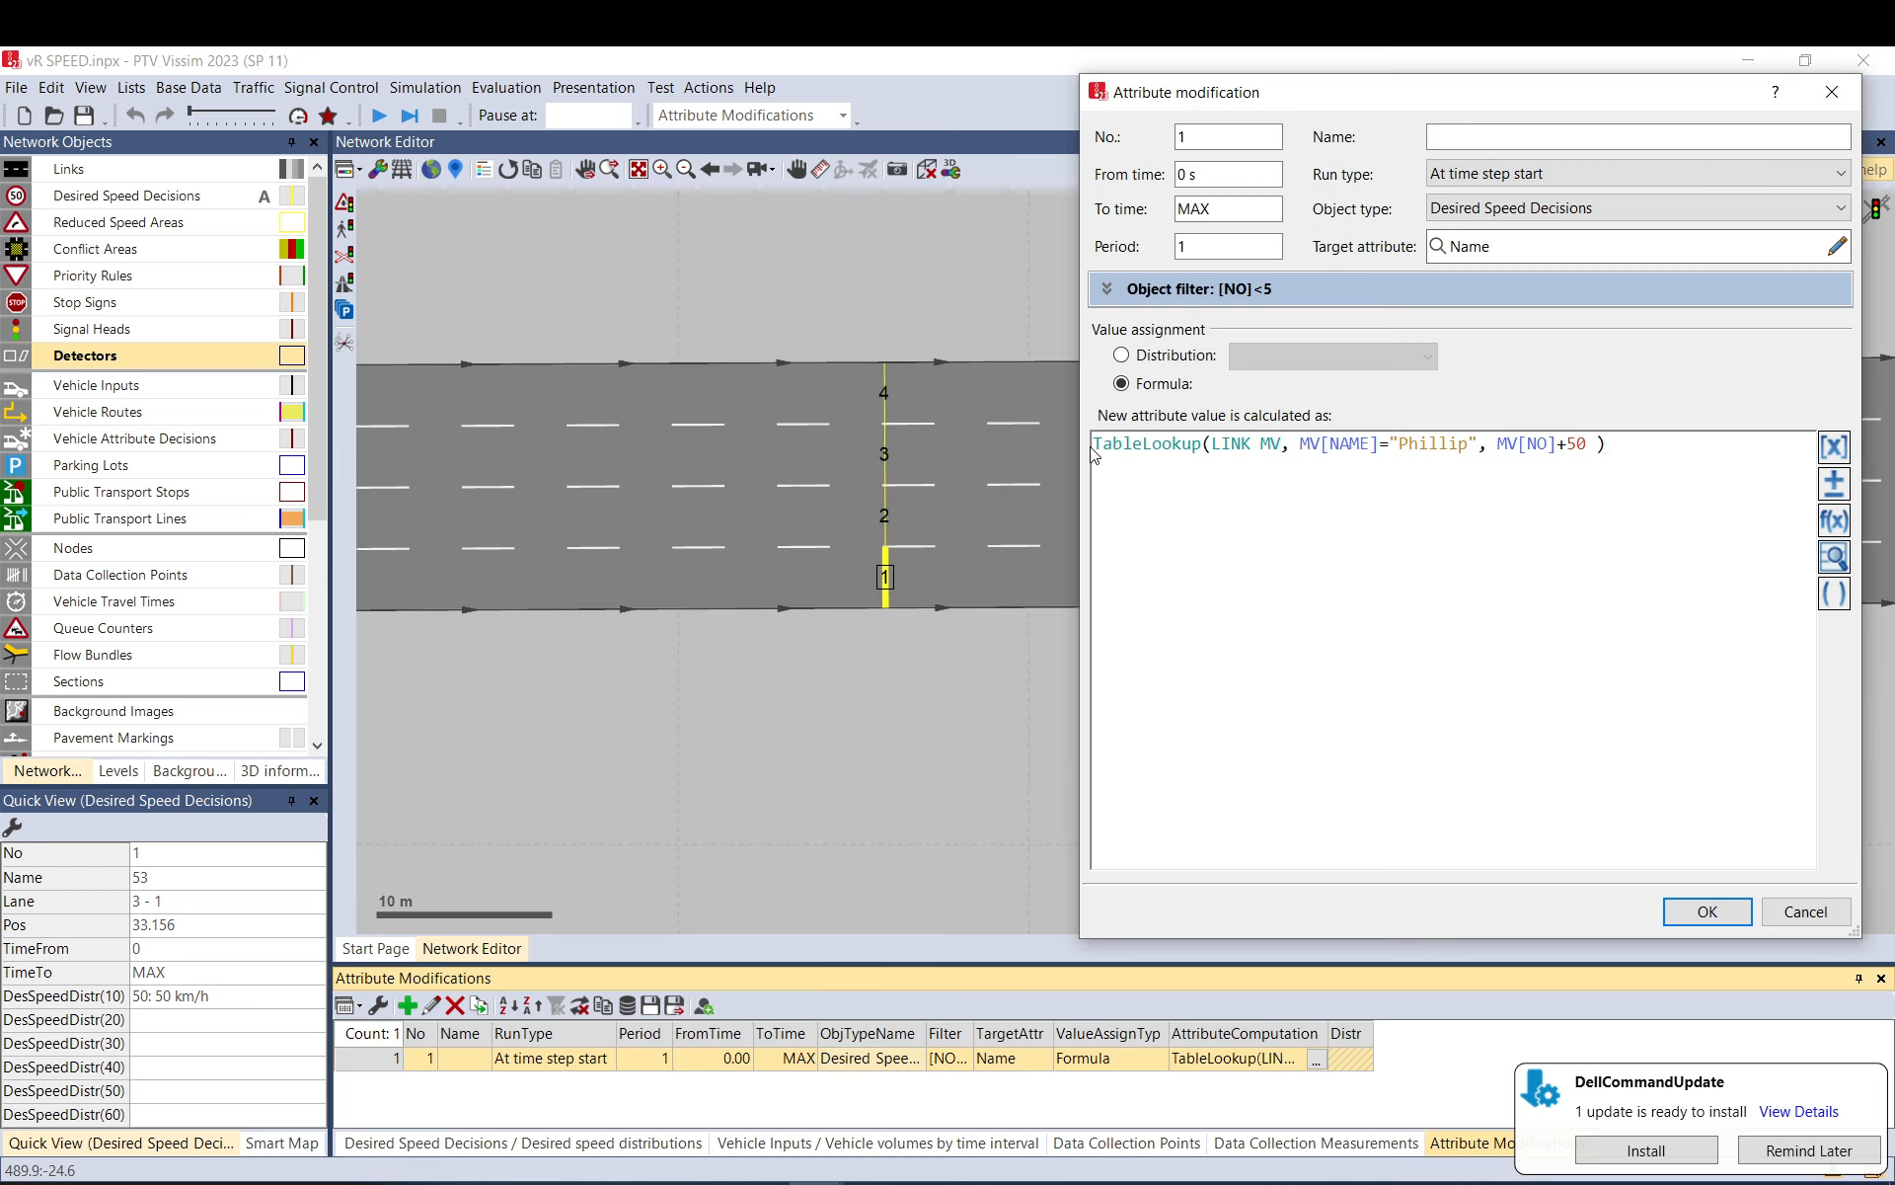
key(ctrl+a)
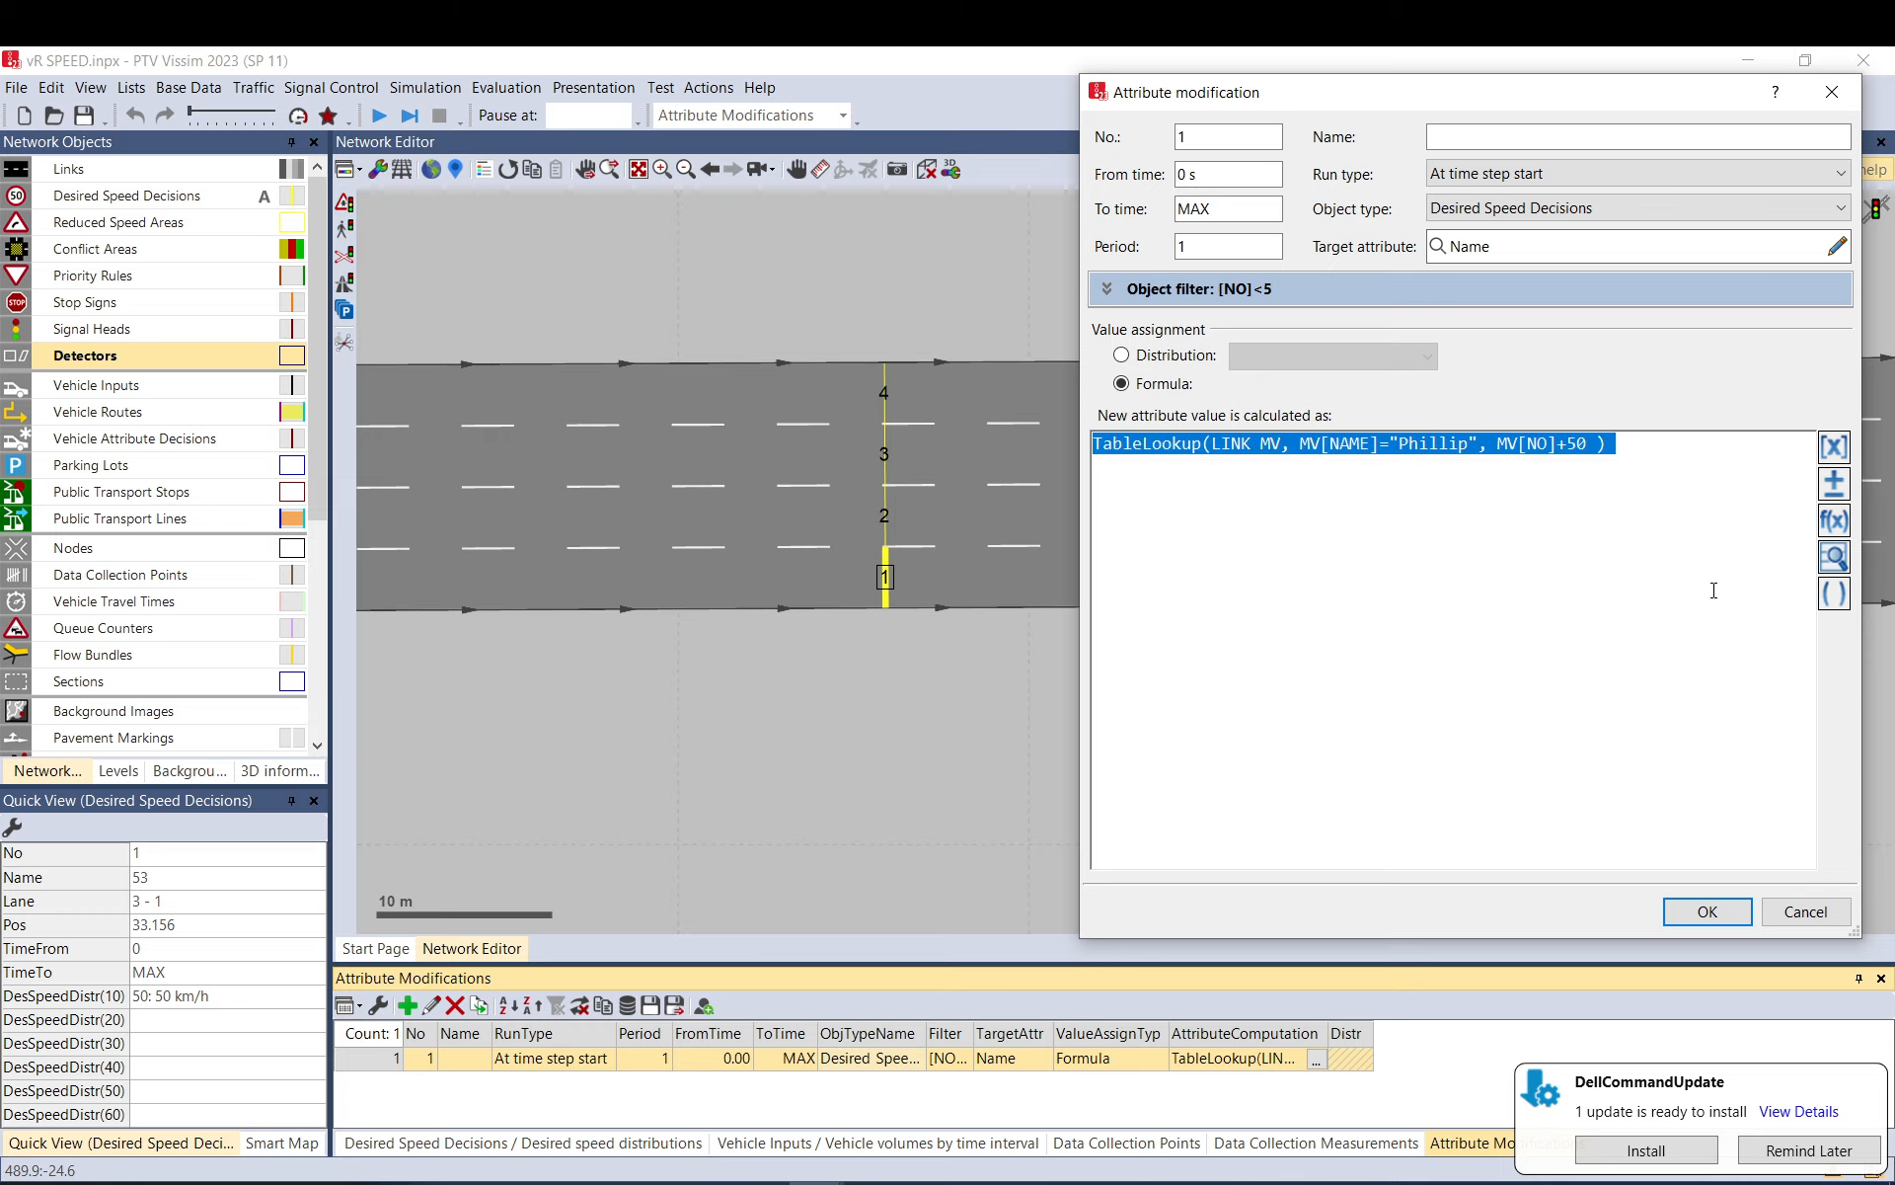
click(1713, 591)
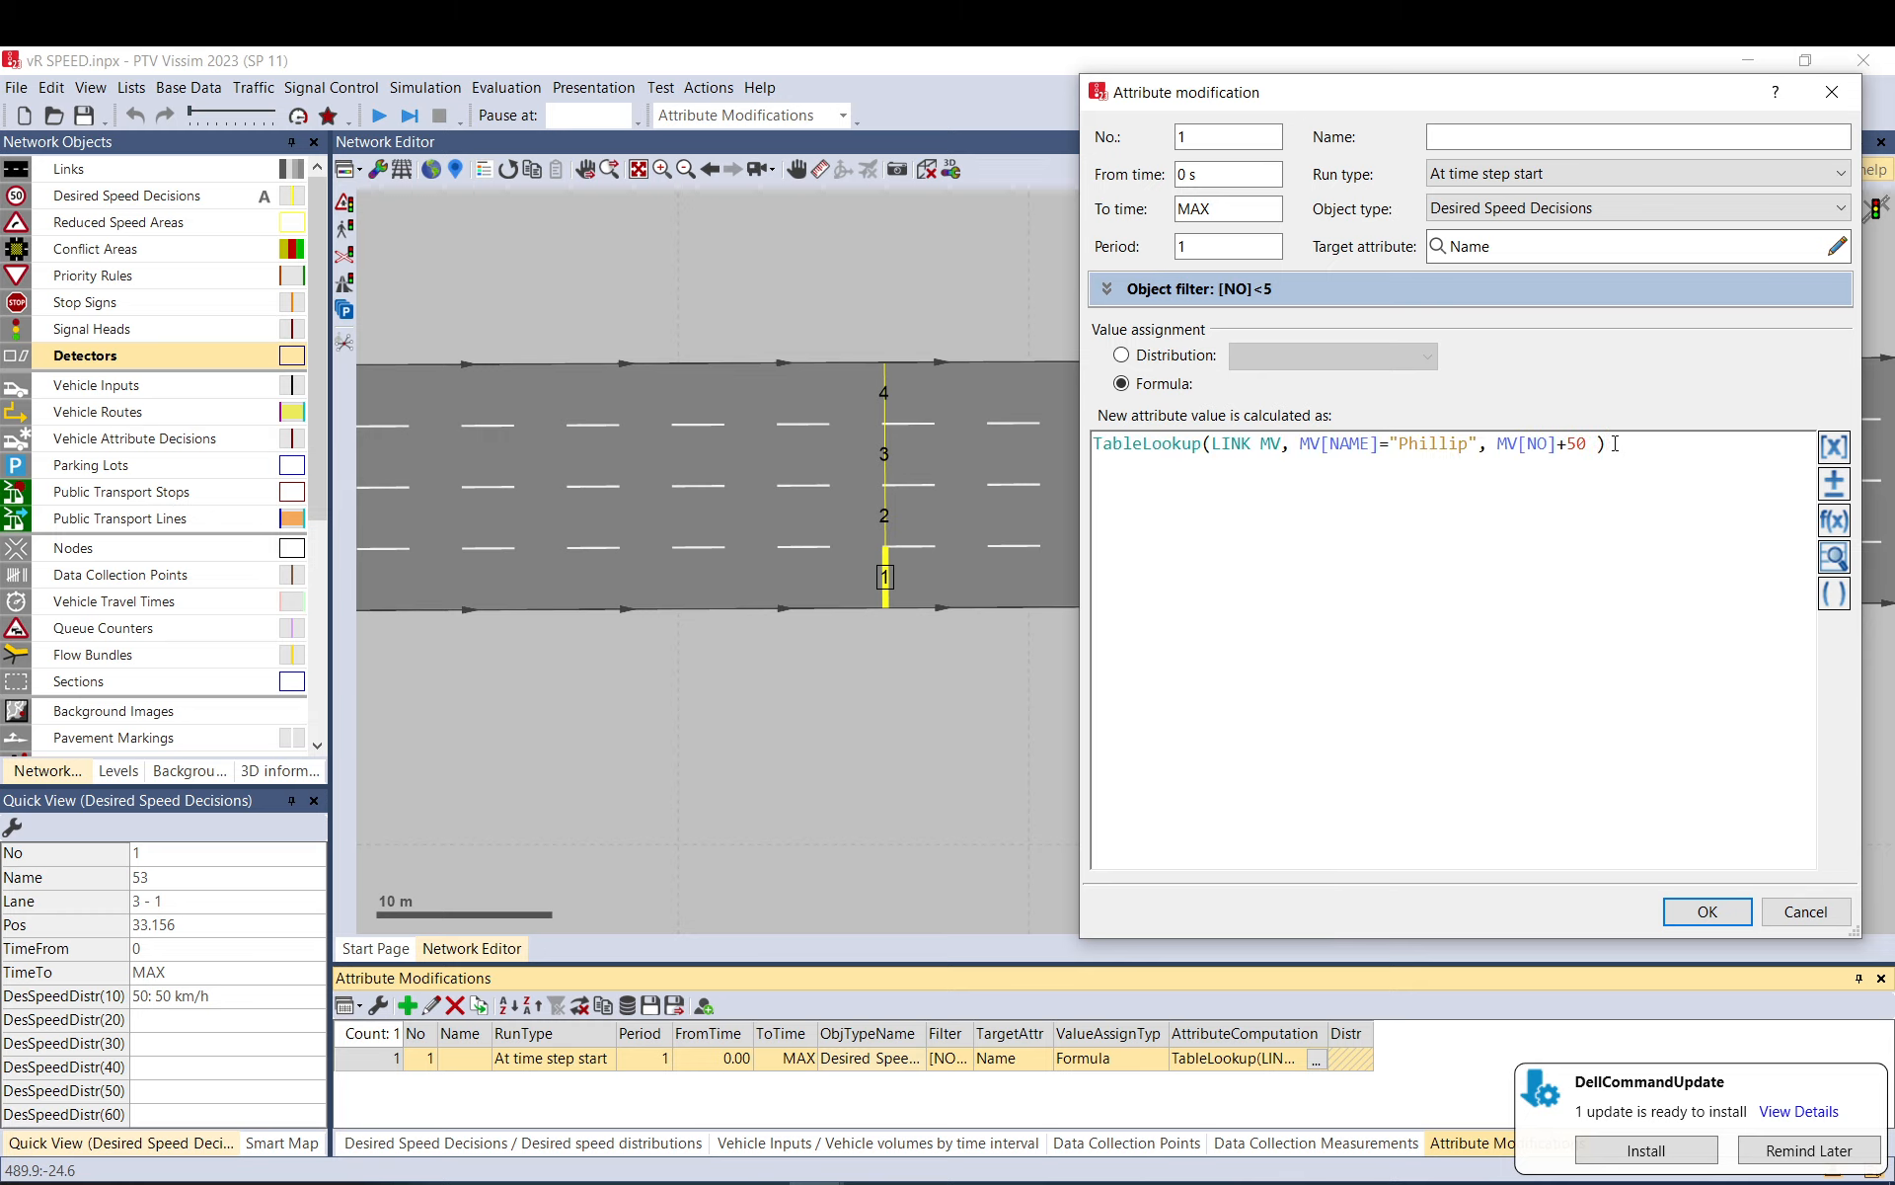
drag(1615, 443, 1321, 422)
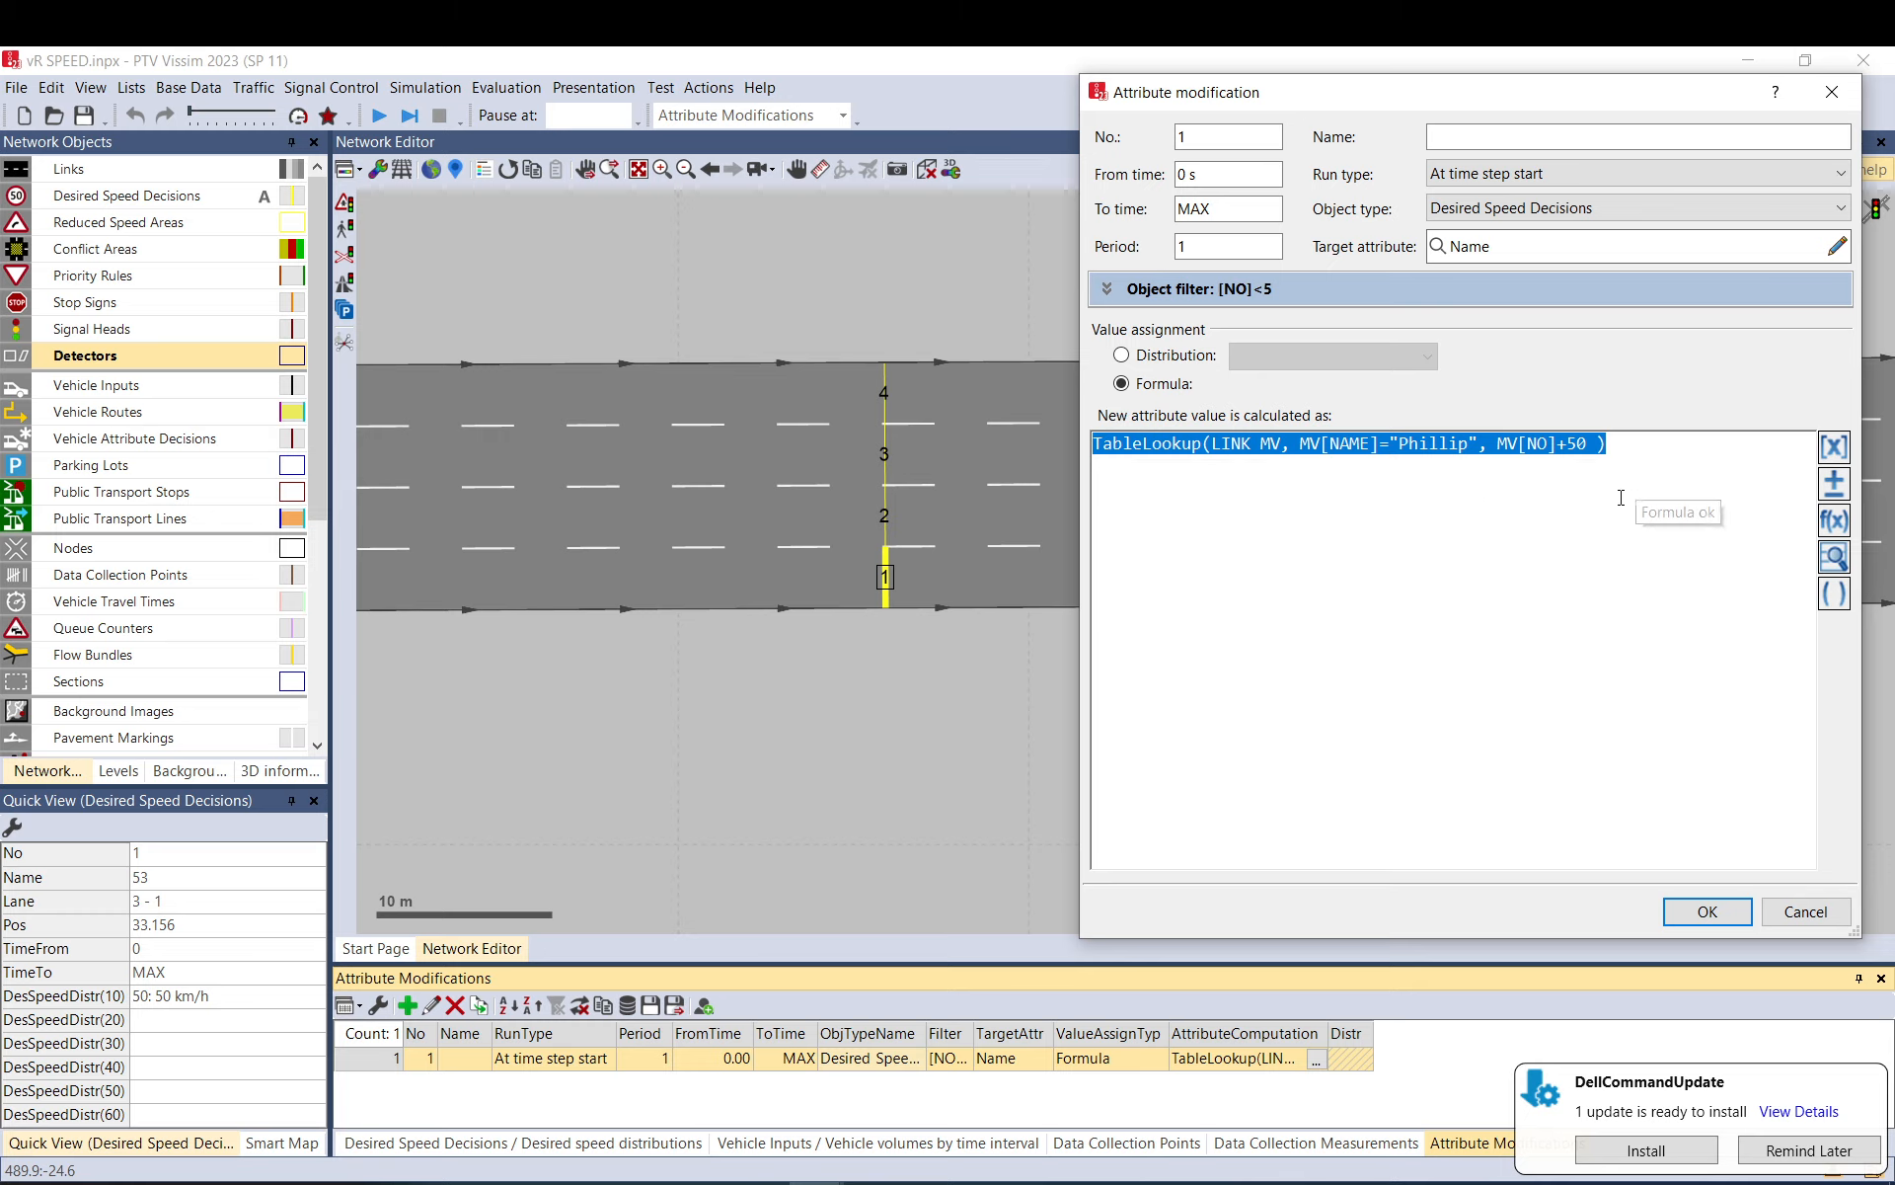
click(1505, 242)
click(1268, 595)
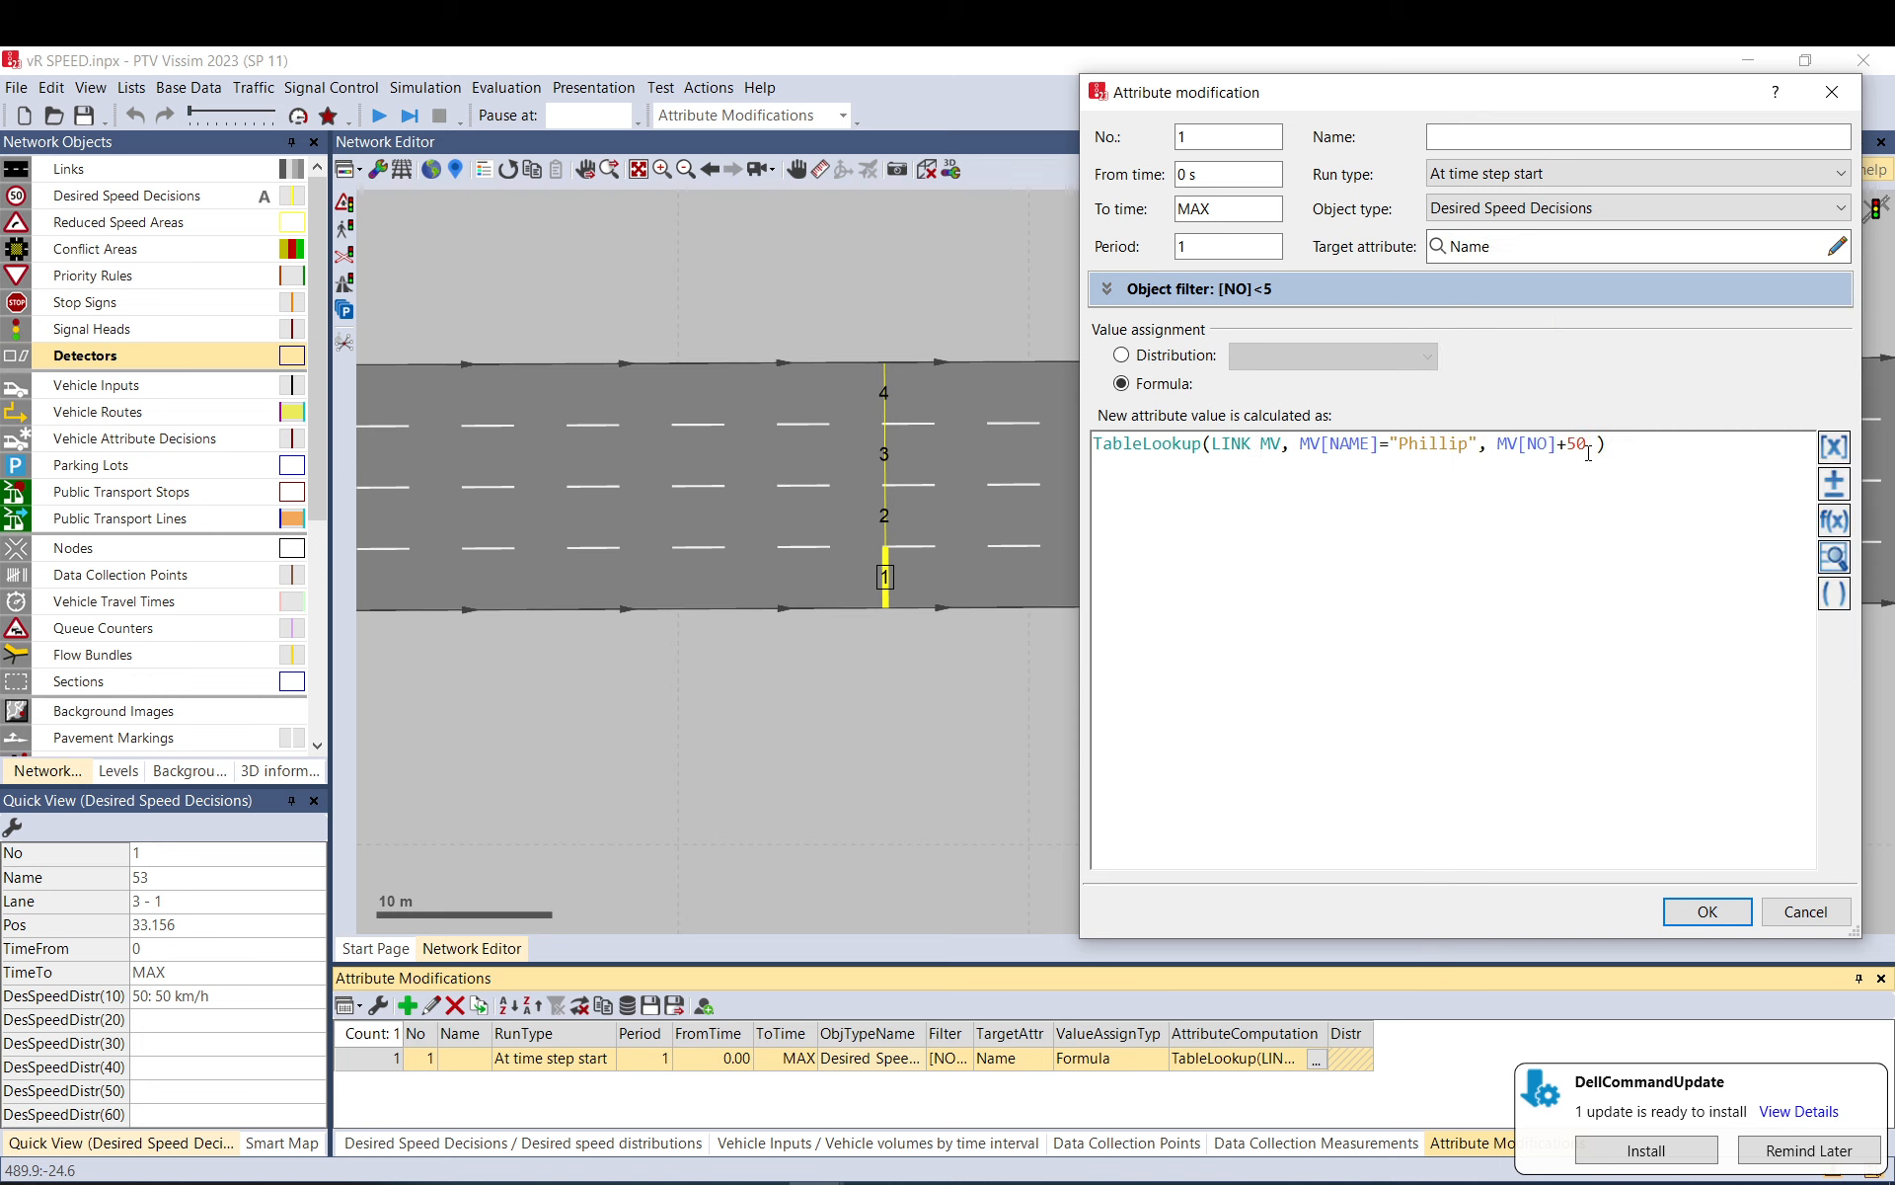
drag(1589, 454, 1497, 446)
click(1697, 446)
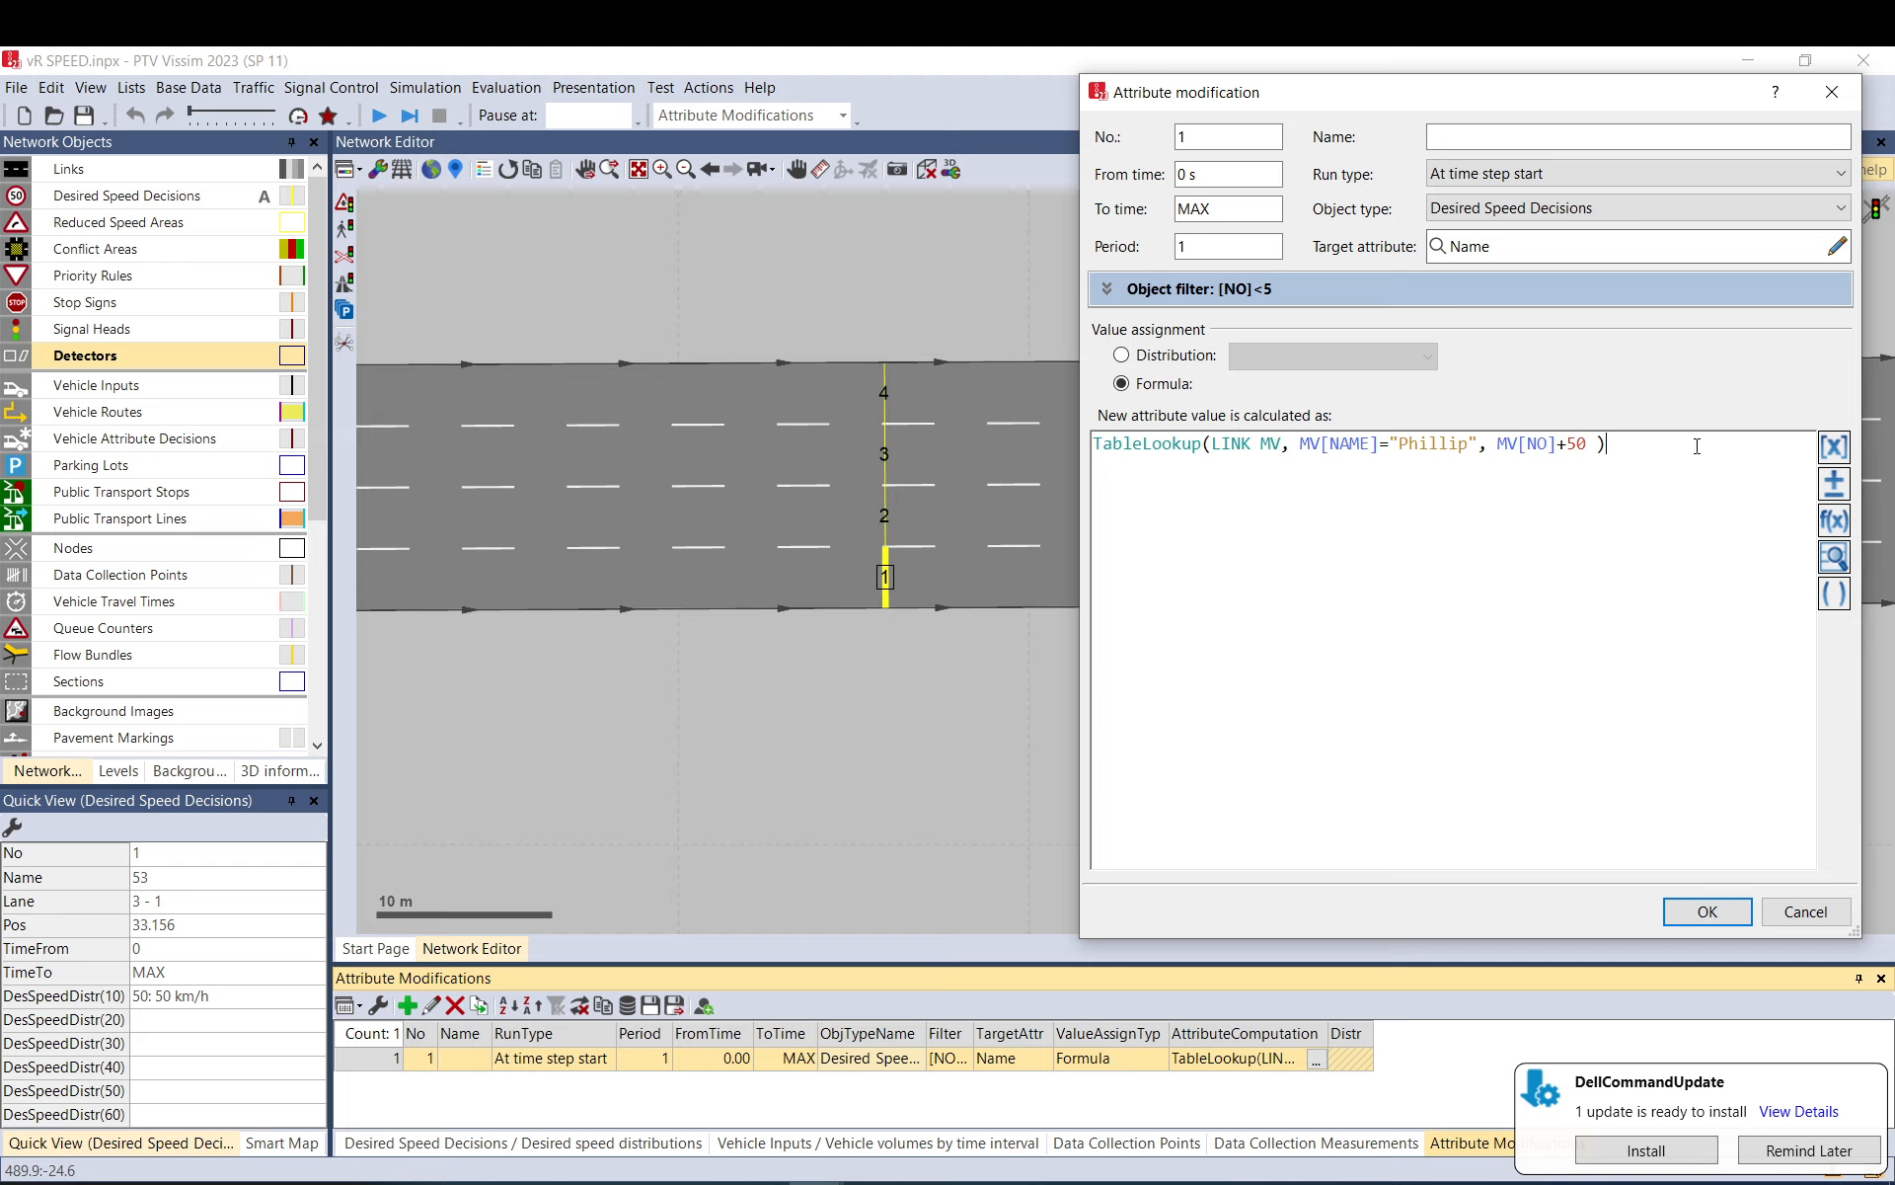
text(+)
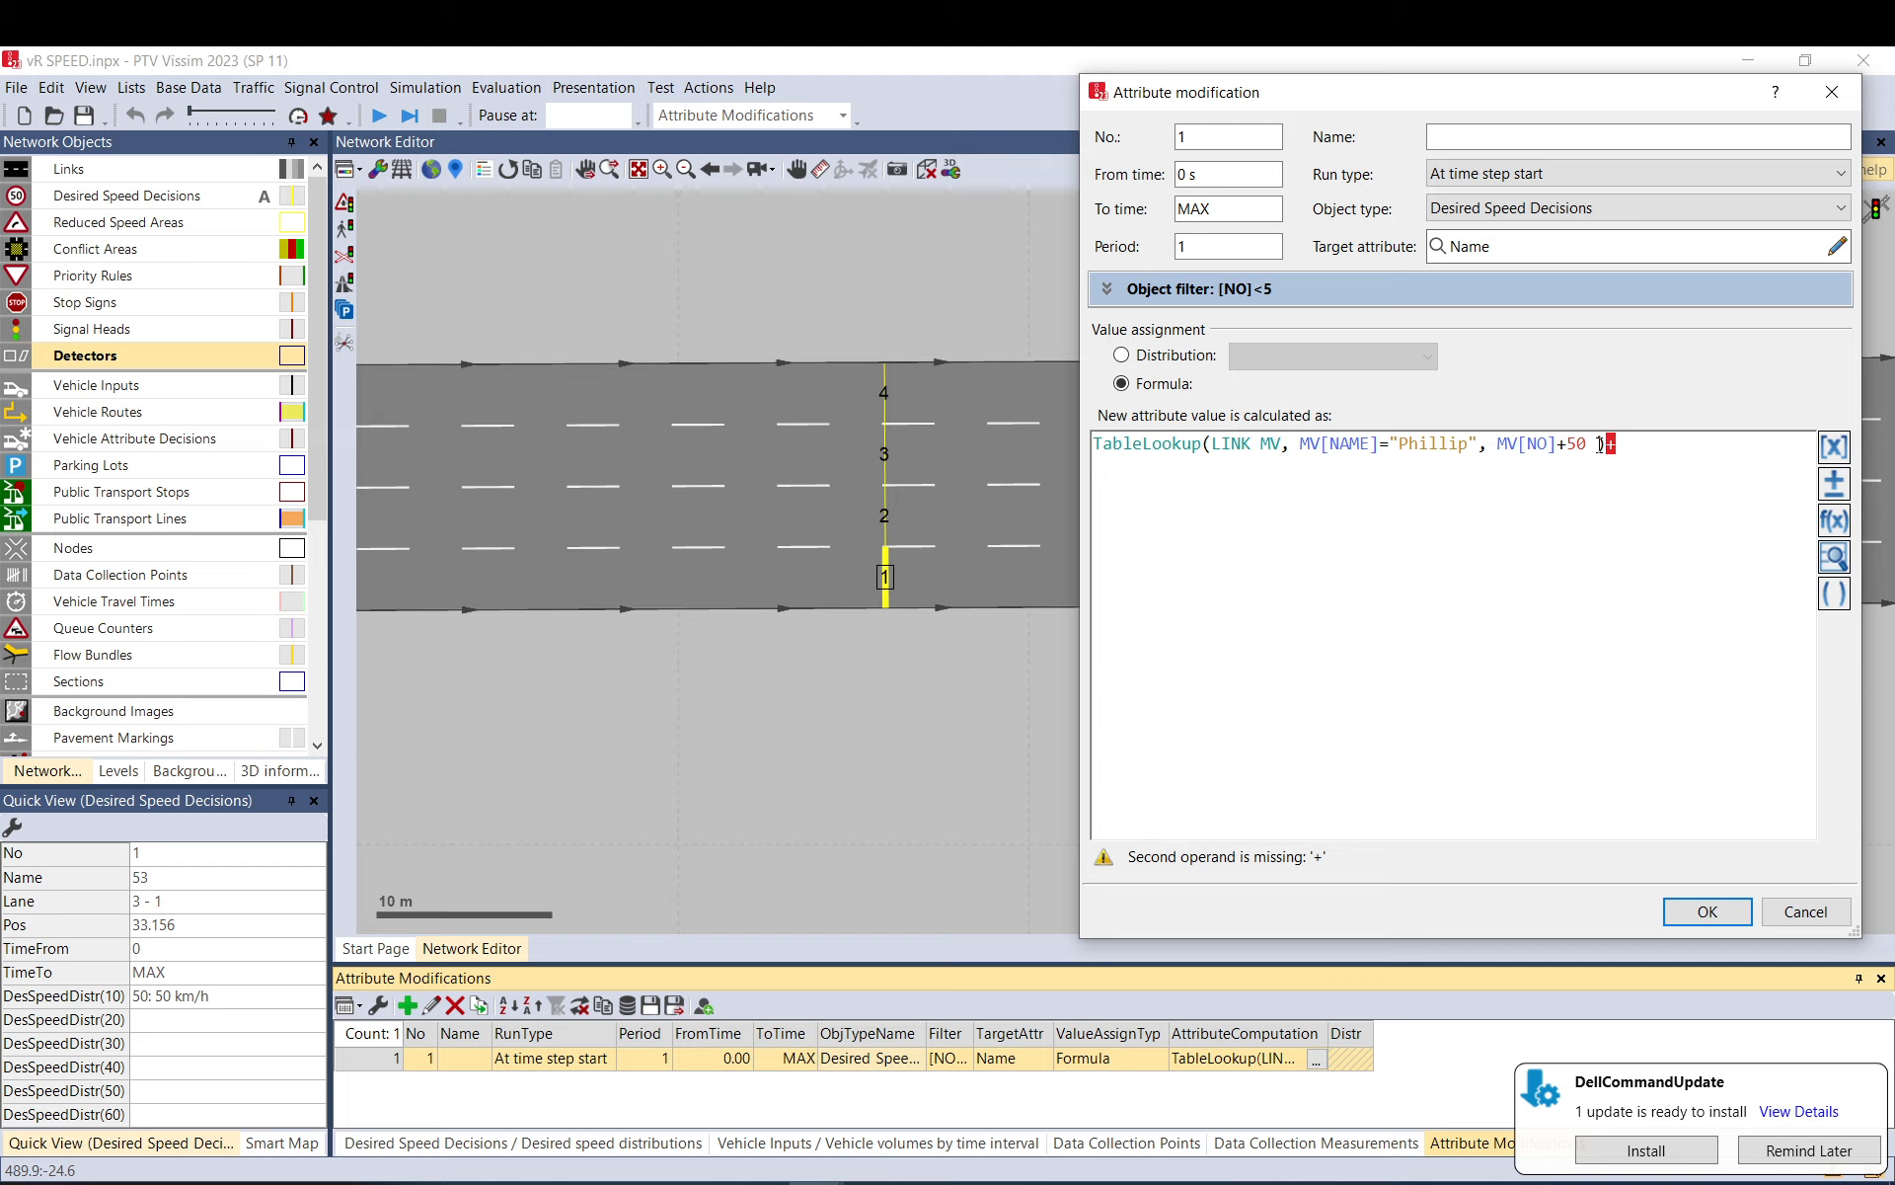
drag(1613, 445, 1093, 450)
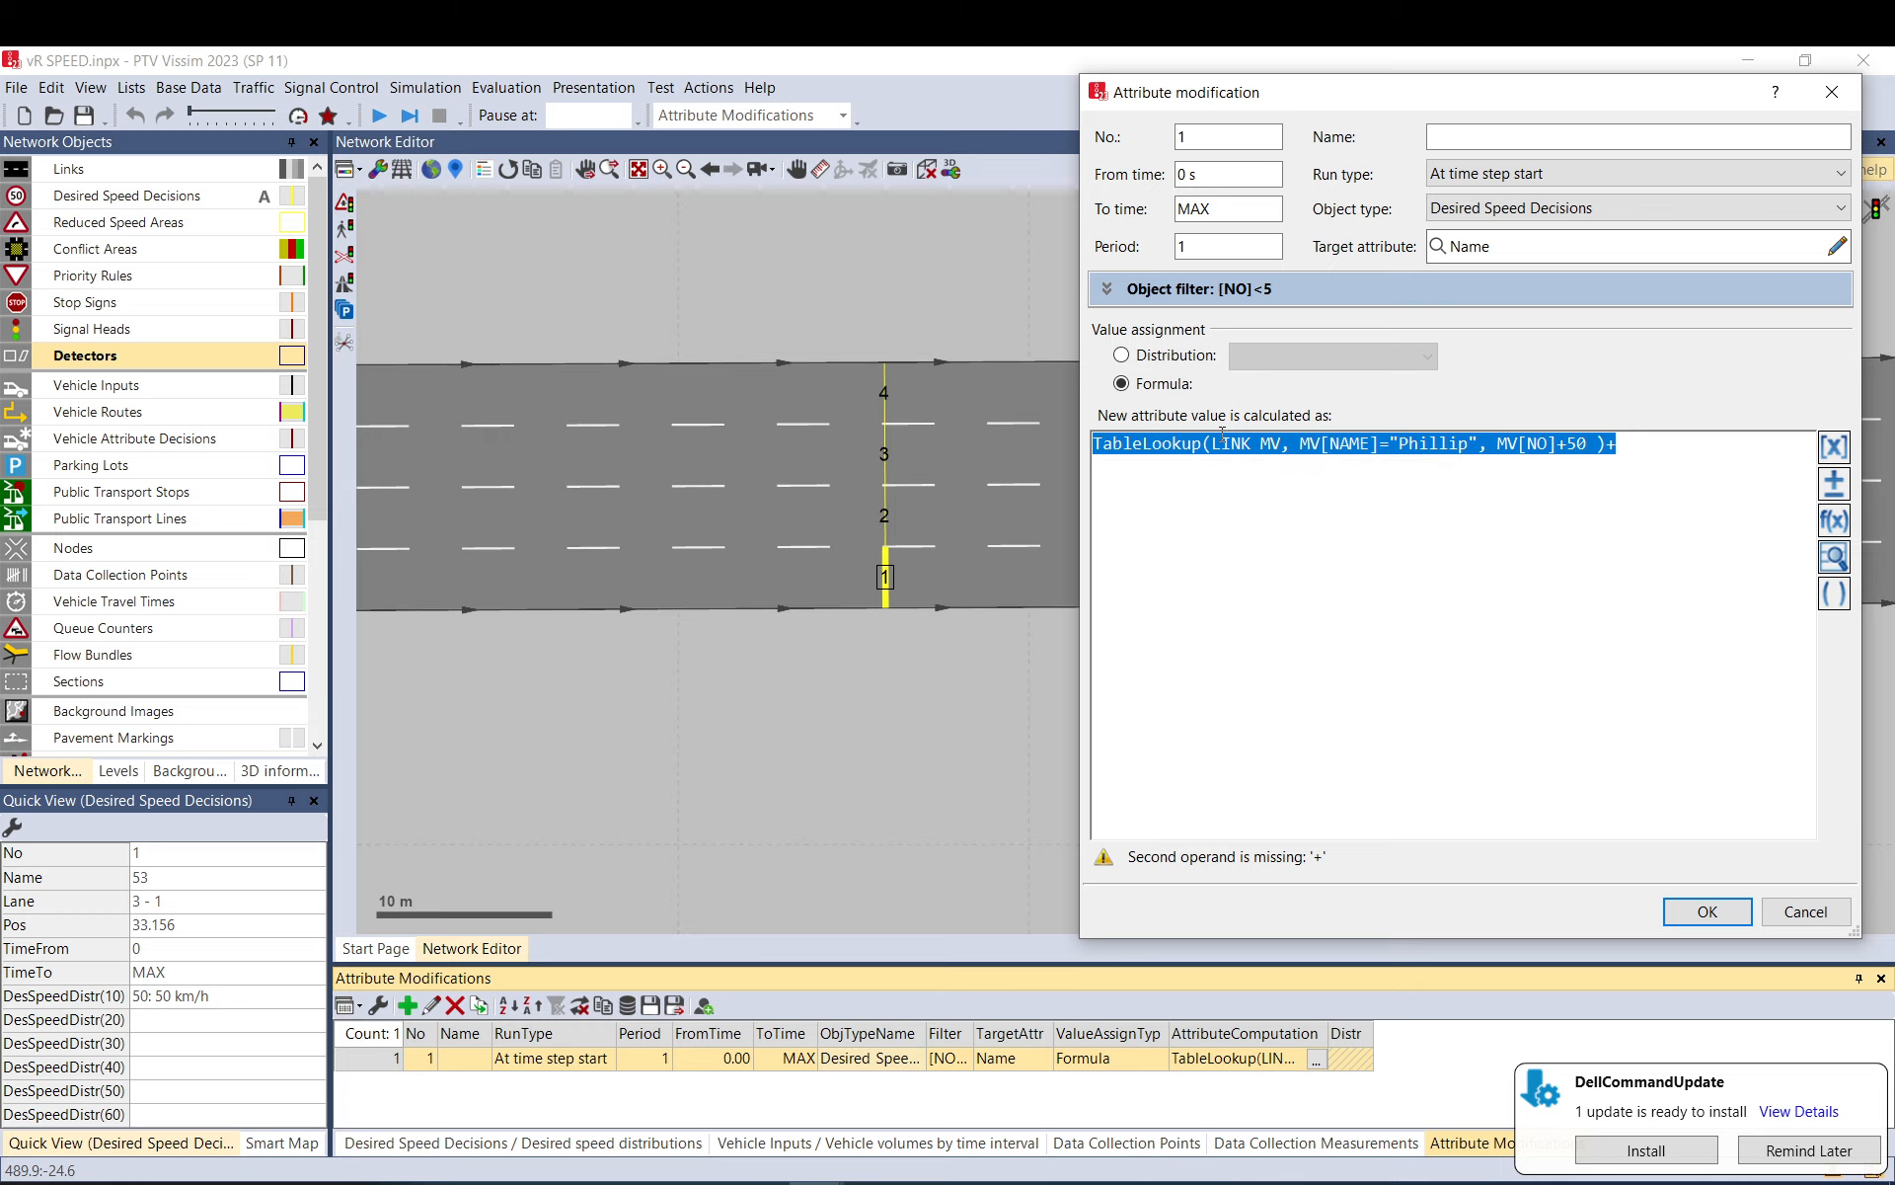
click(1647, 439)
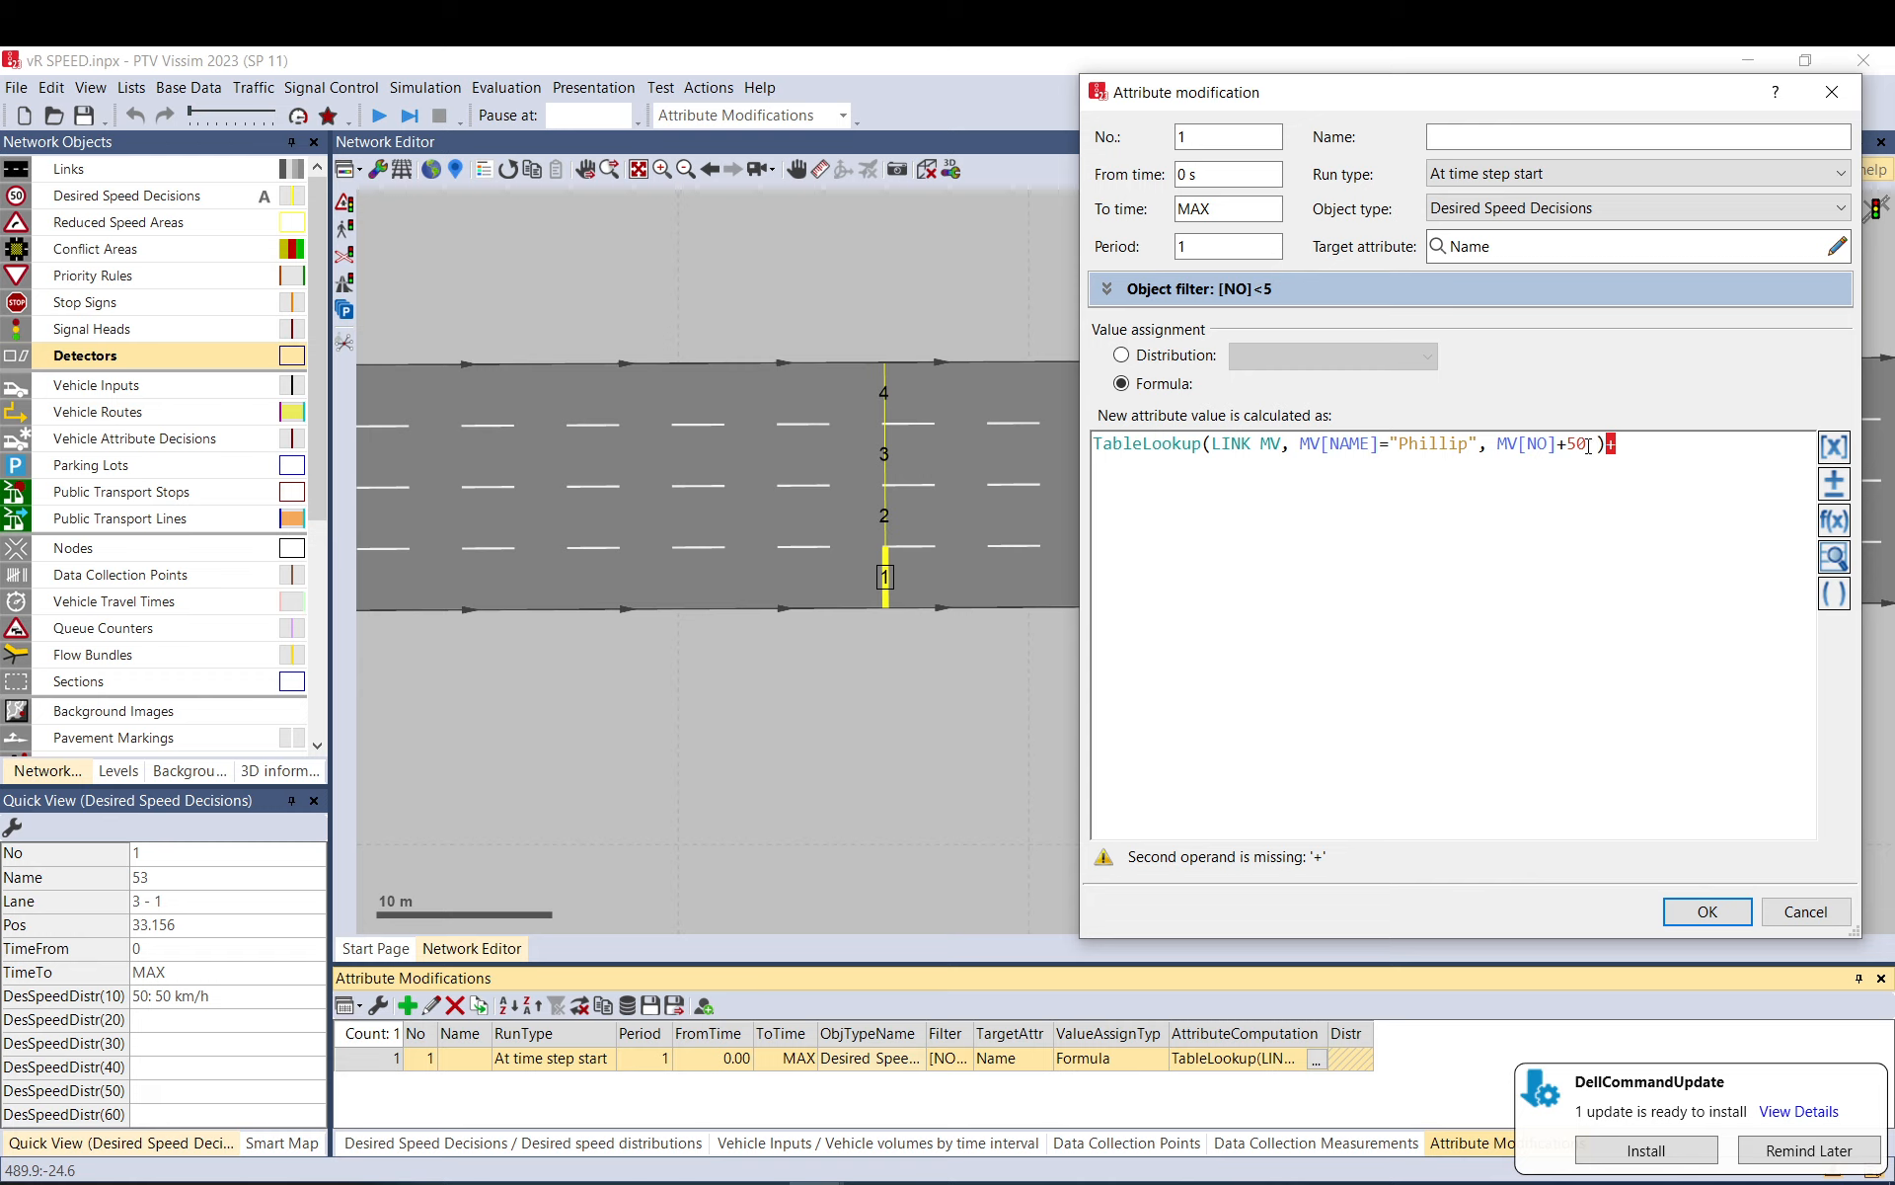
drag(1588, 445, 1127, 449)
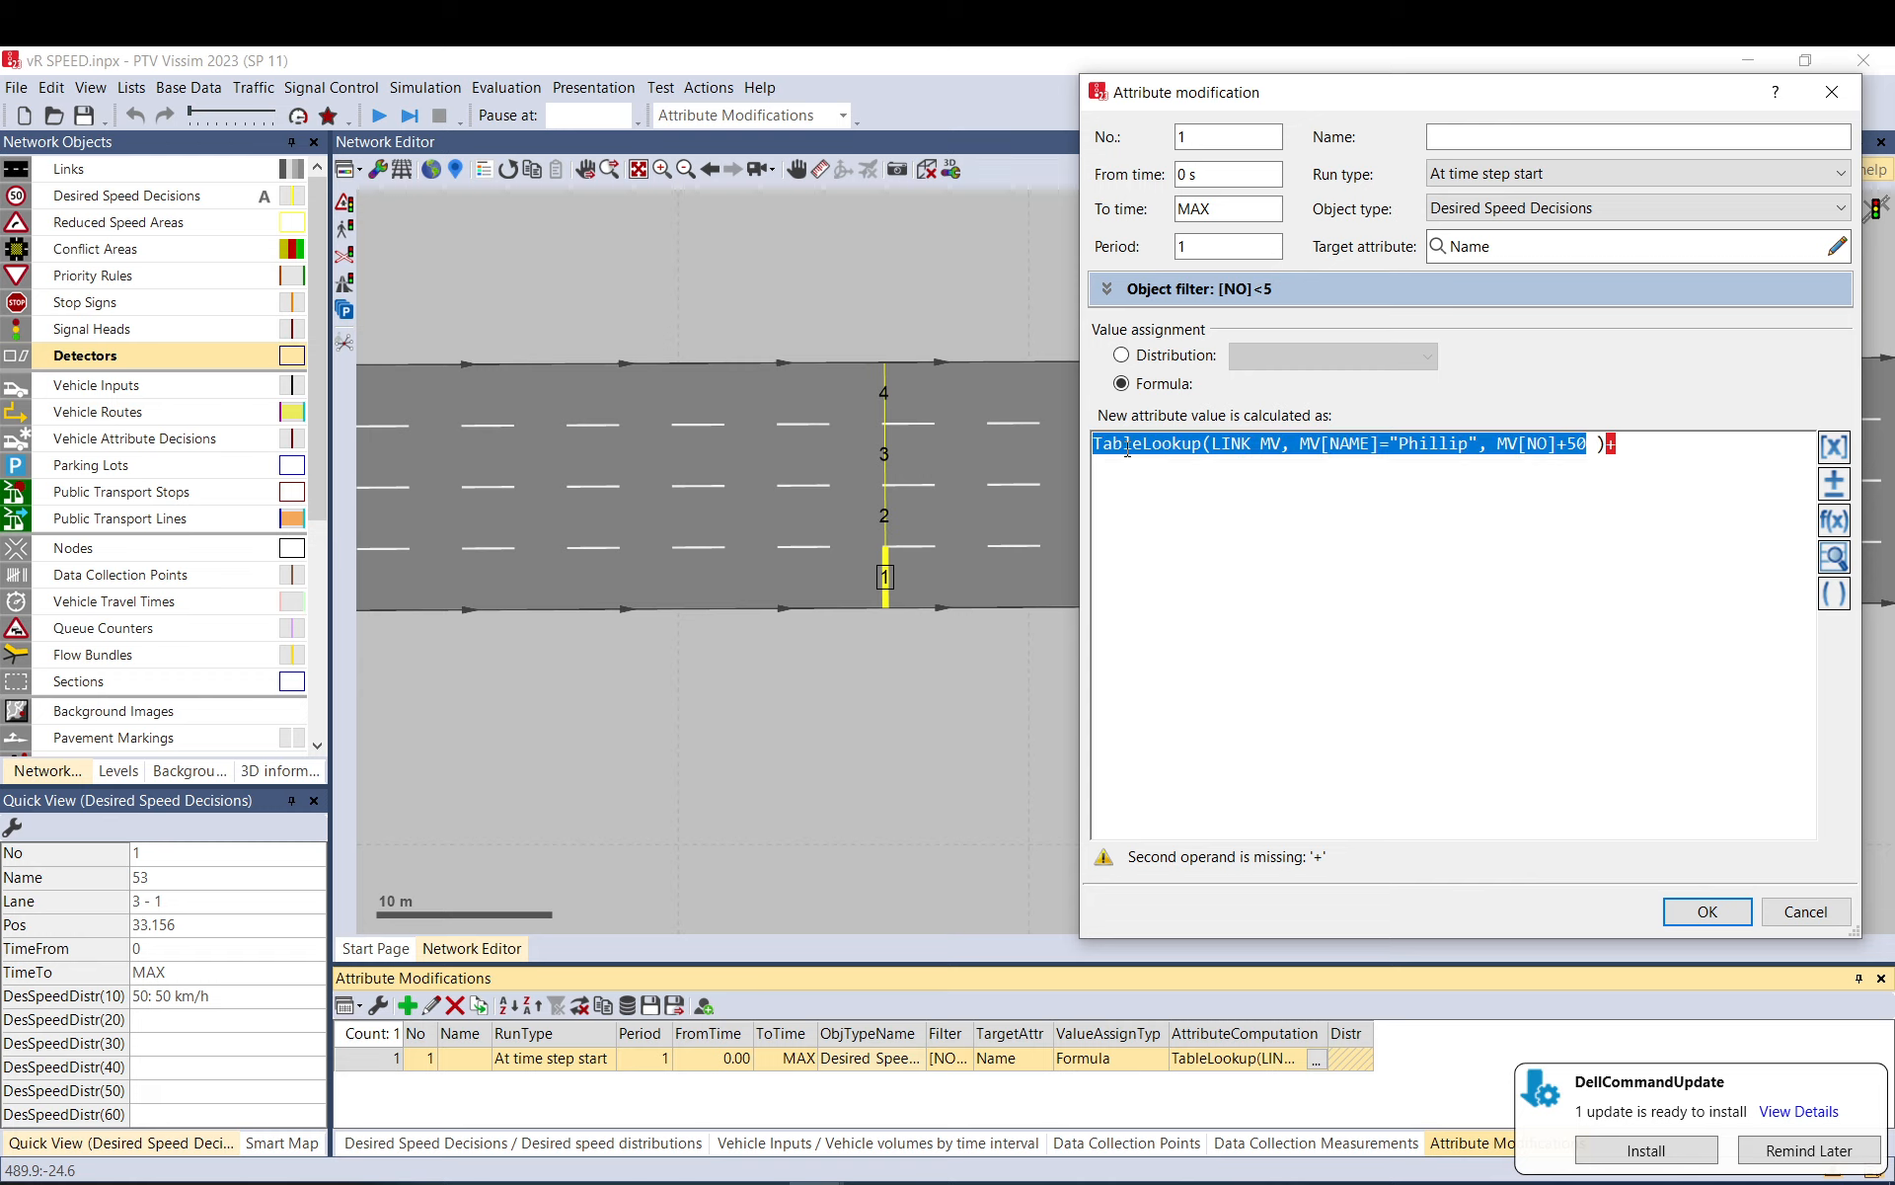
drag(1645, 453, 1705, 483)
key(Delete)
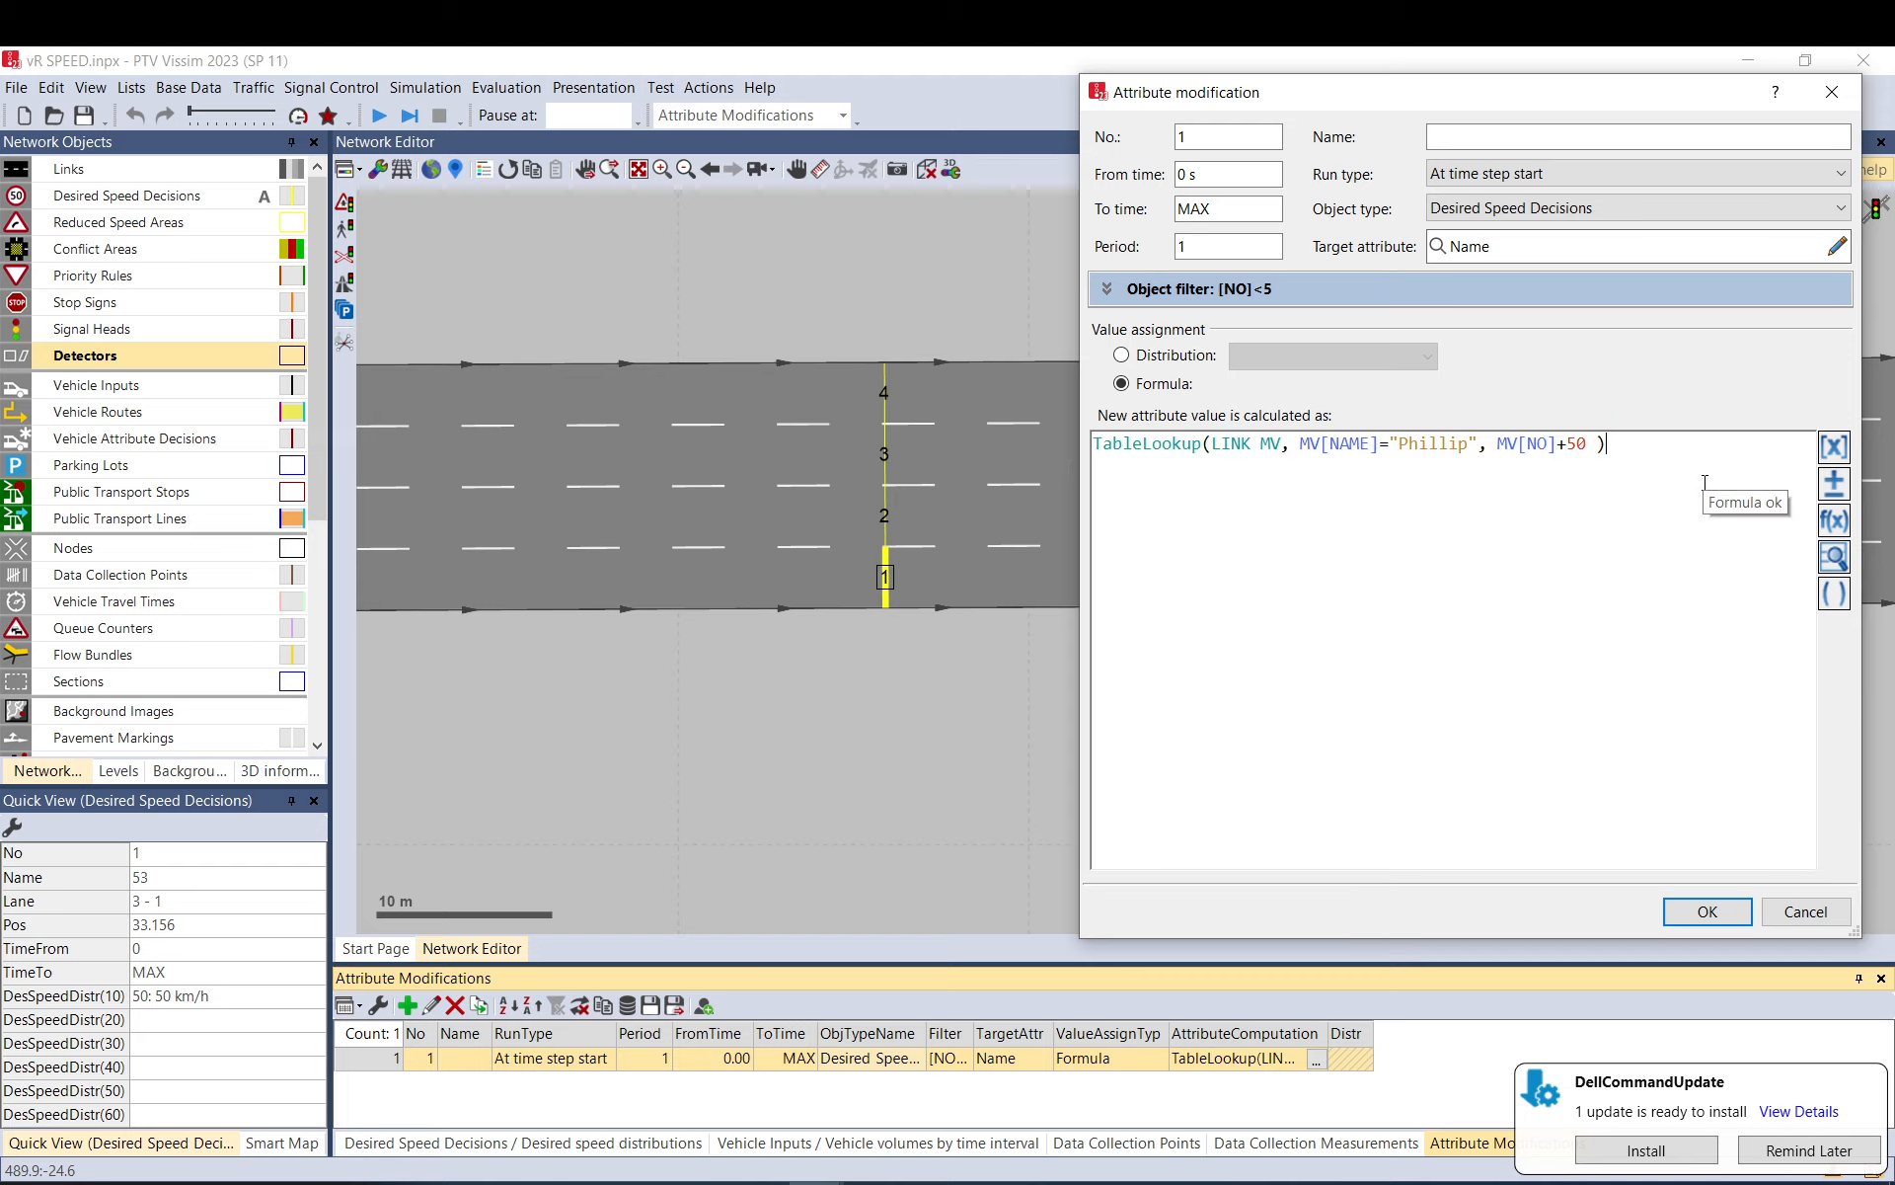
- Browse the operators and functions available for the formula, and close attribute modification 1 without changes
click(1834, 483)
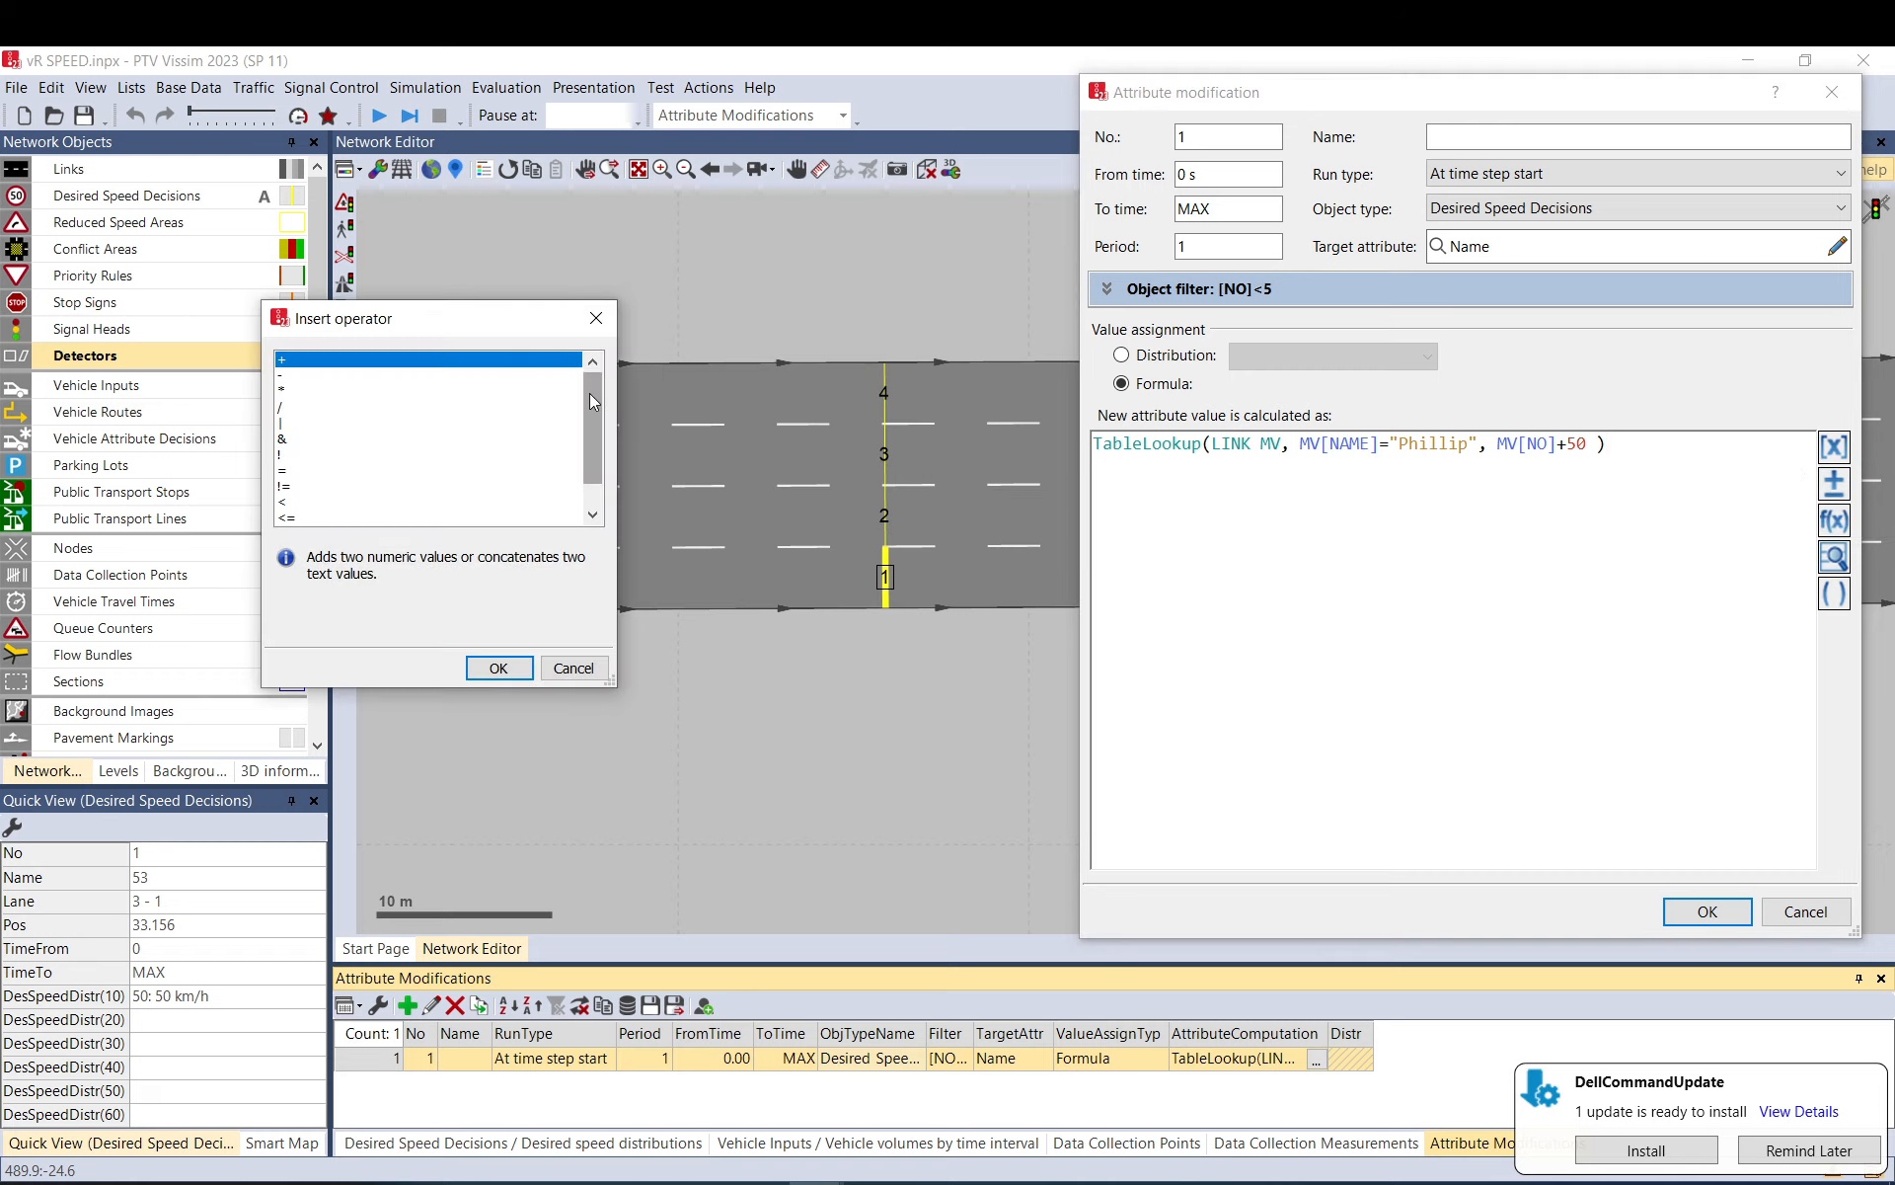
scroll(589, 393, down, 1)
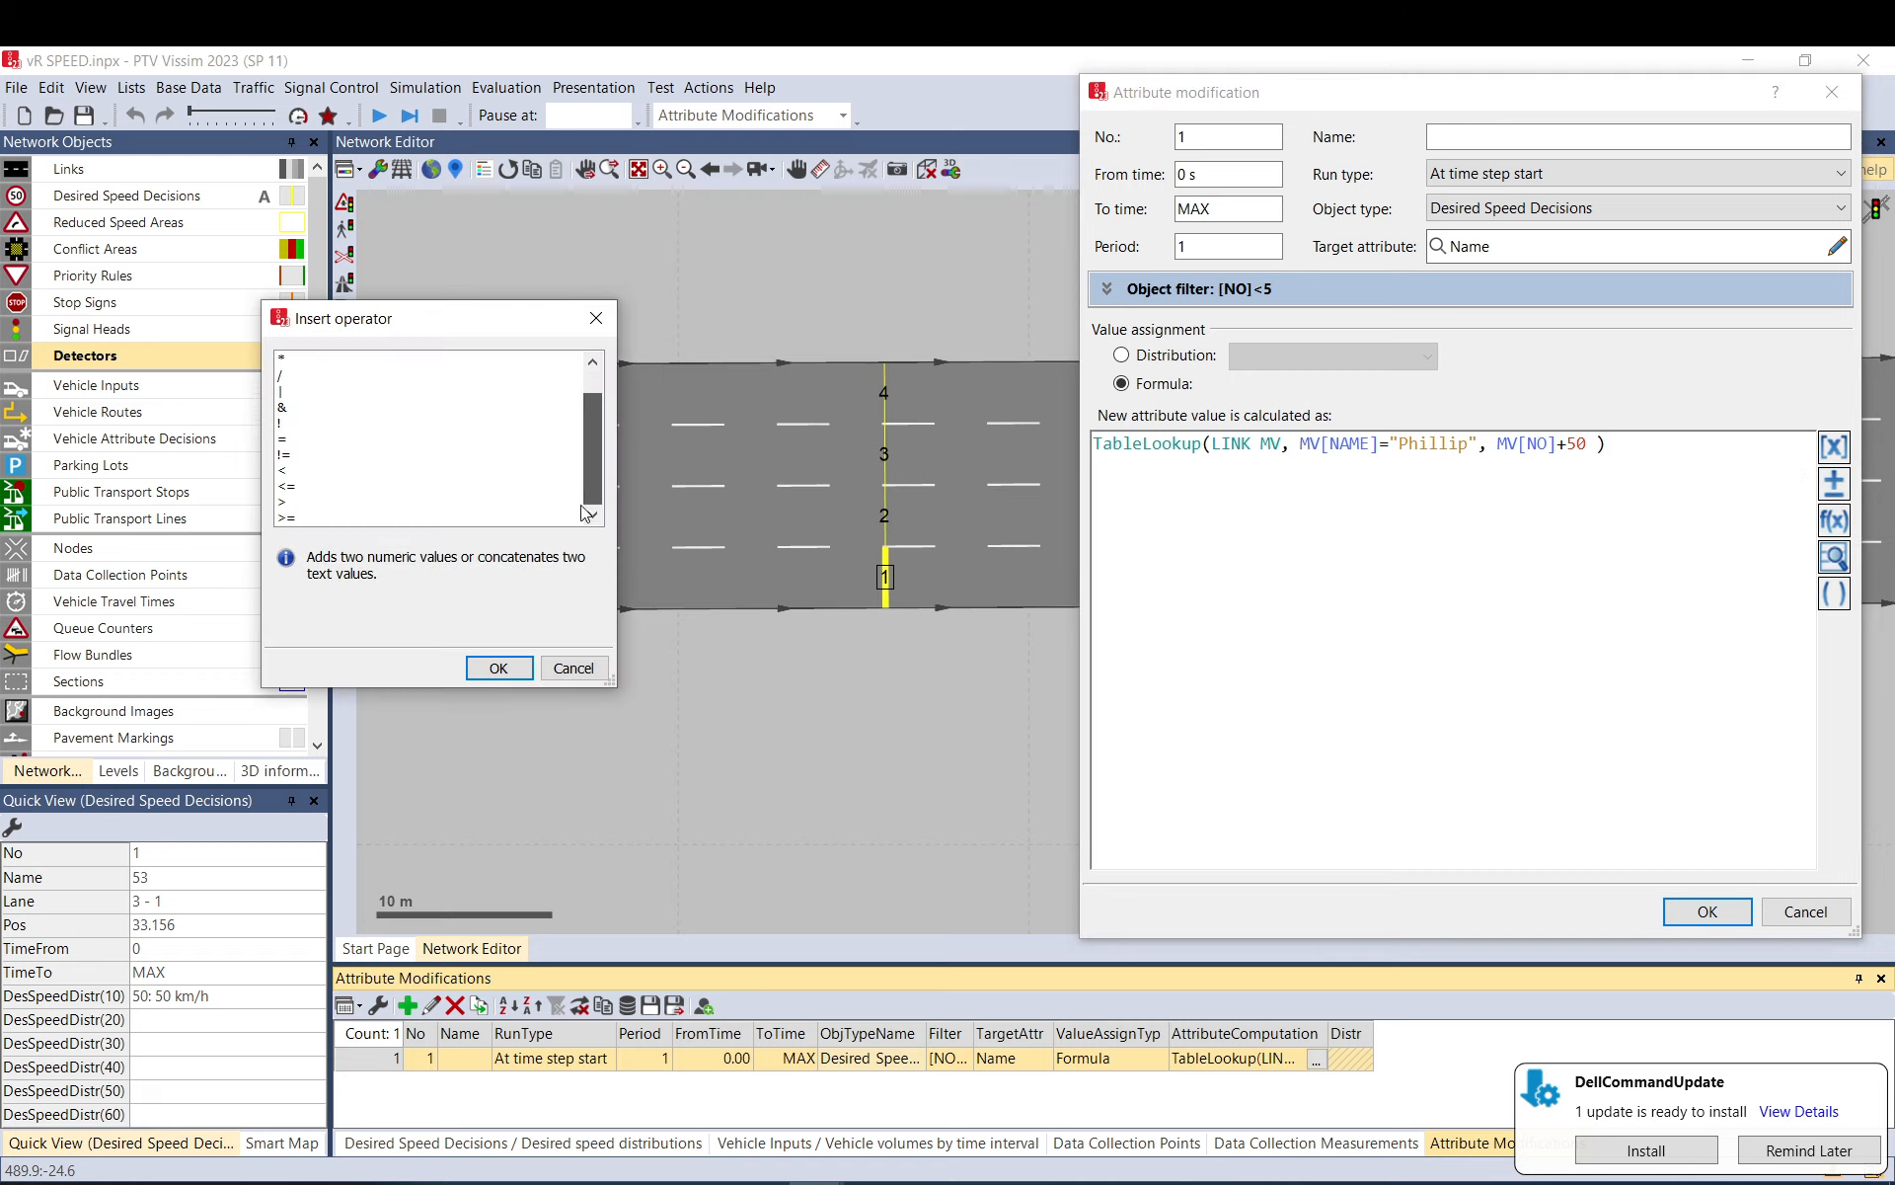
click(597, 317)
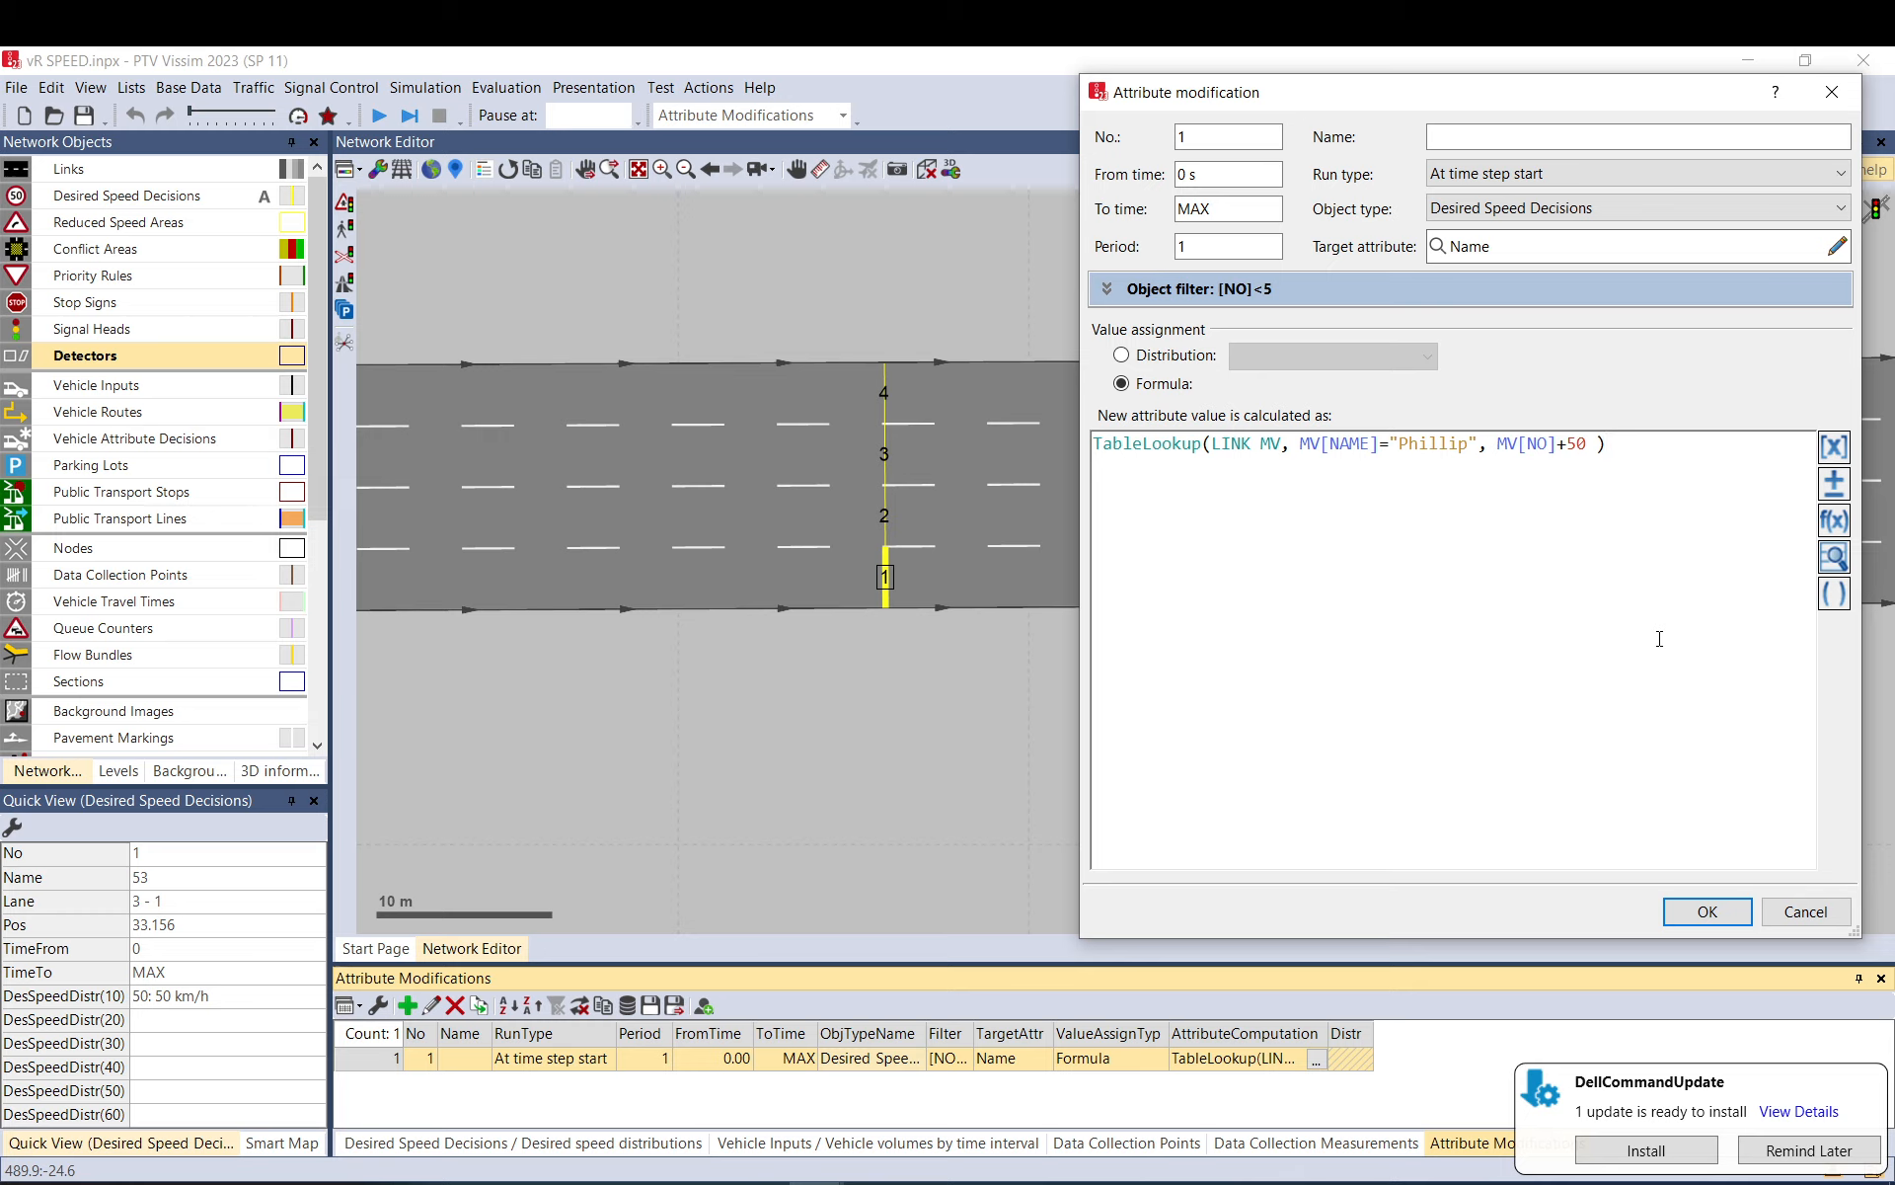
click(1834, 520)
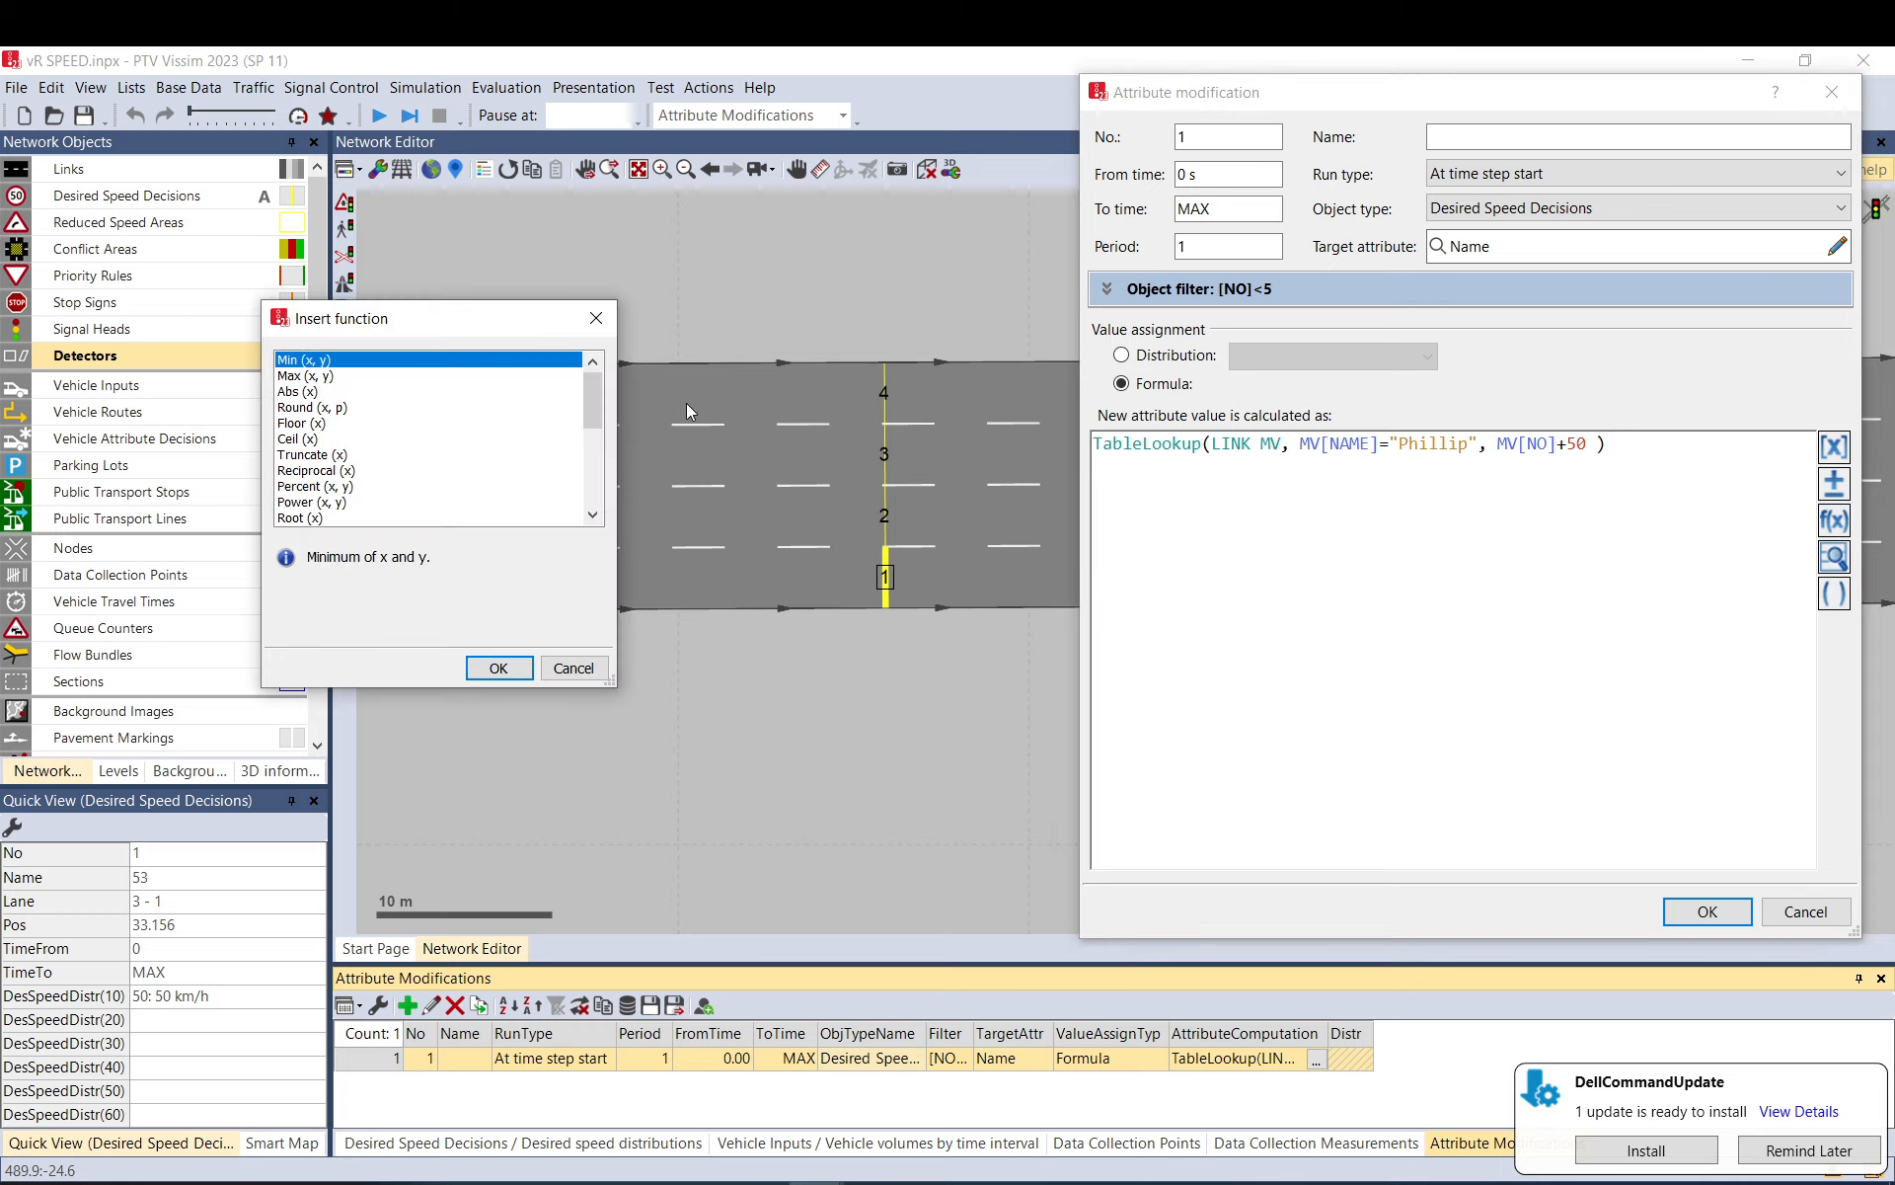
drag(596, 381, 596, 335)
click(580, 665)
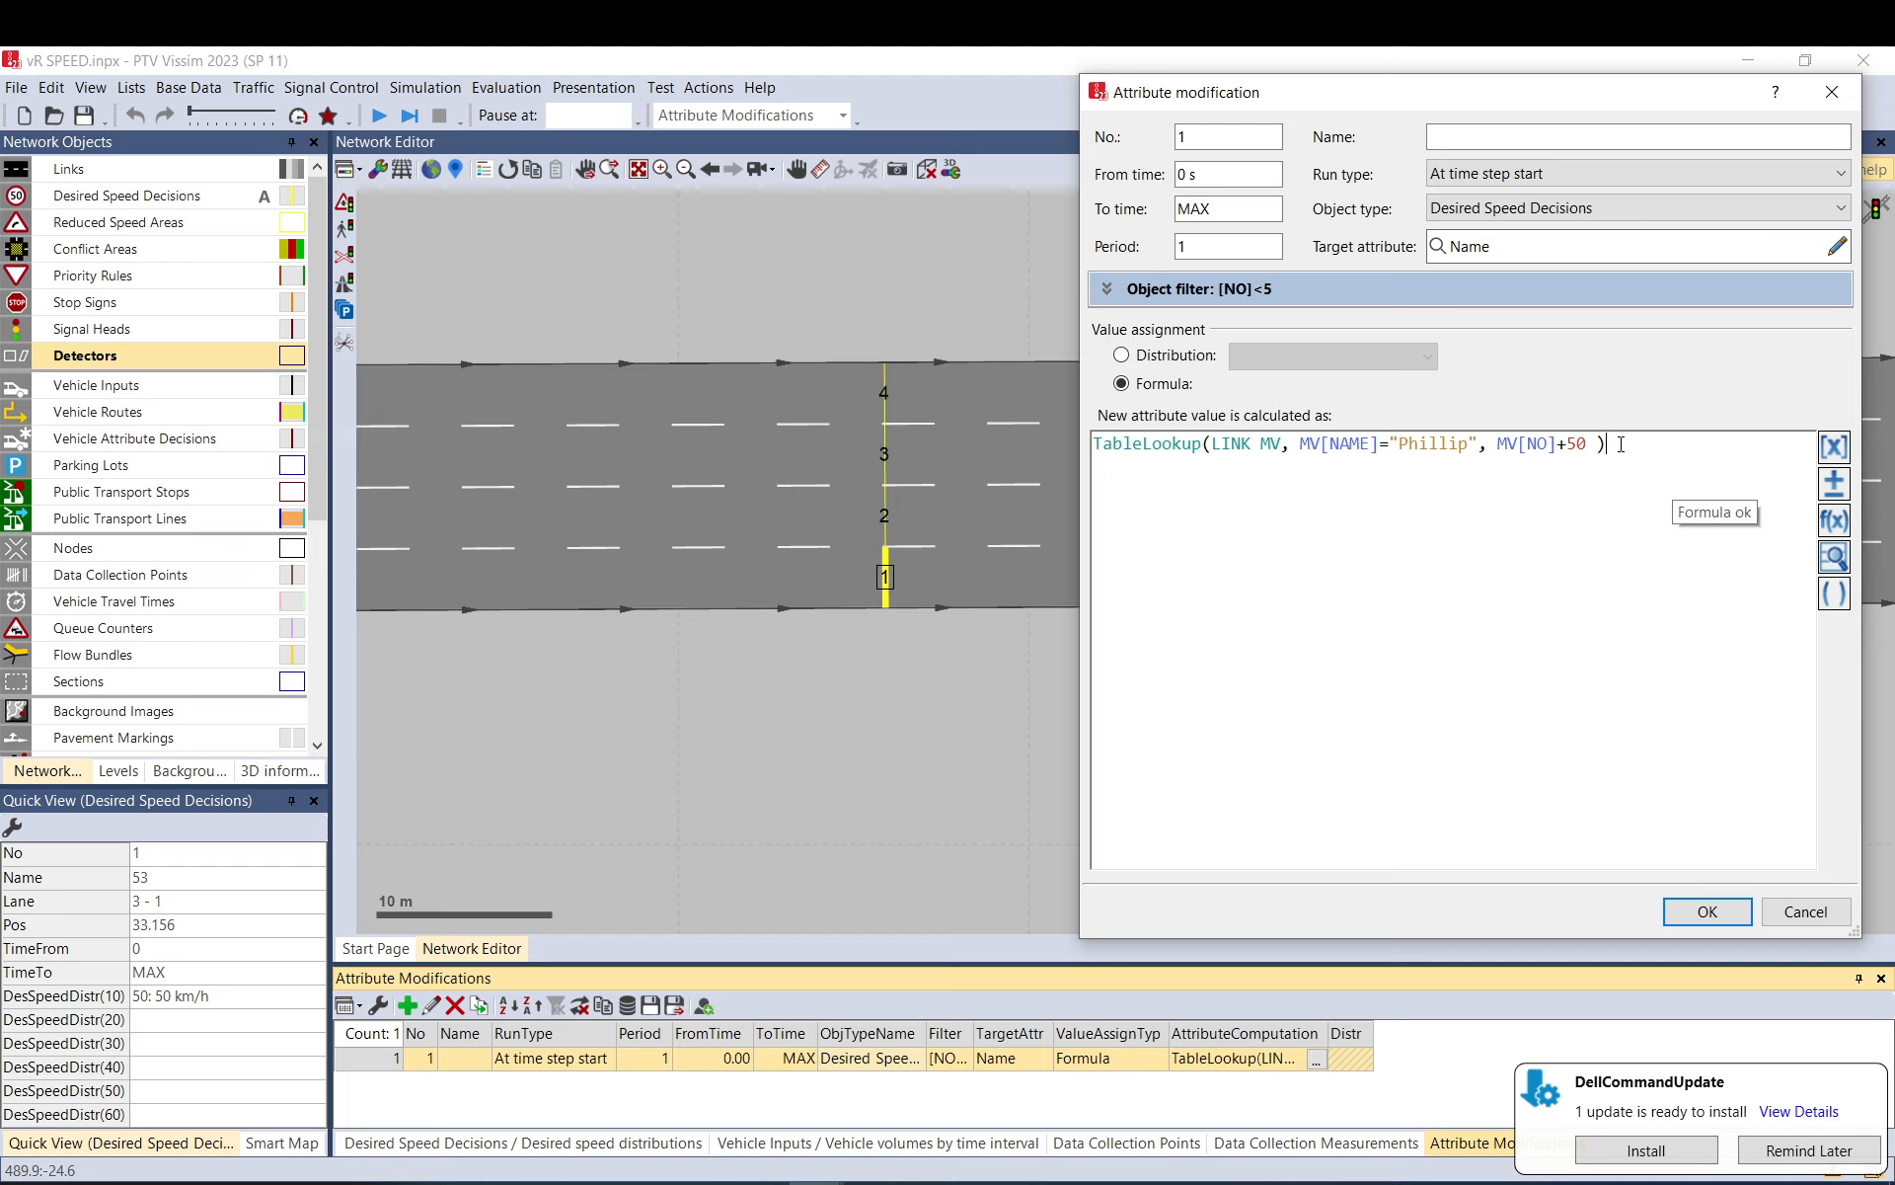
drag(1619, 446, 1109, 457)
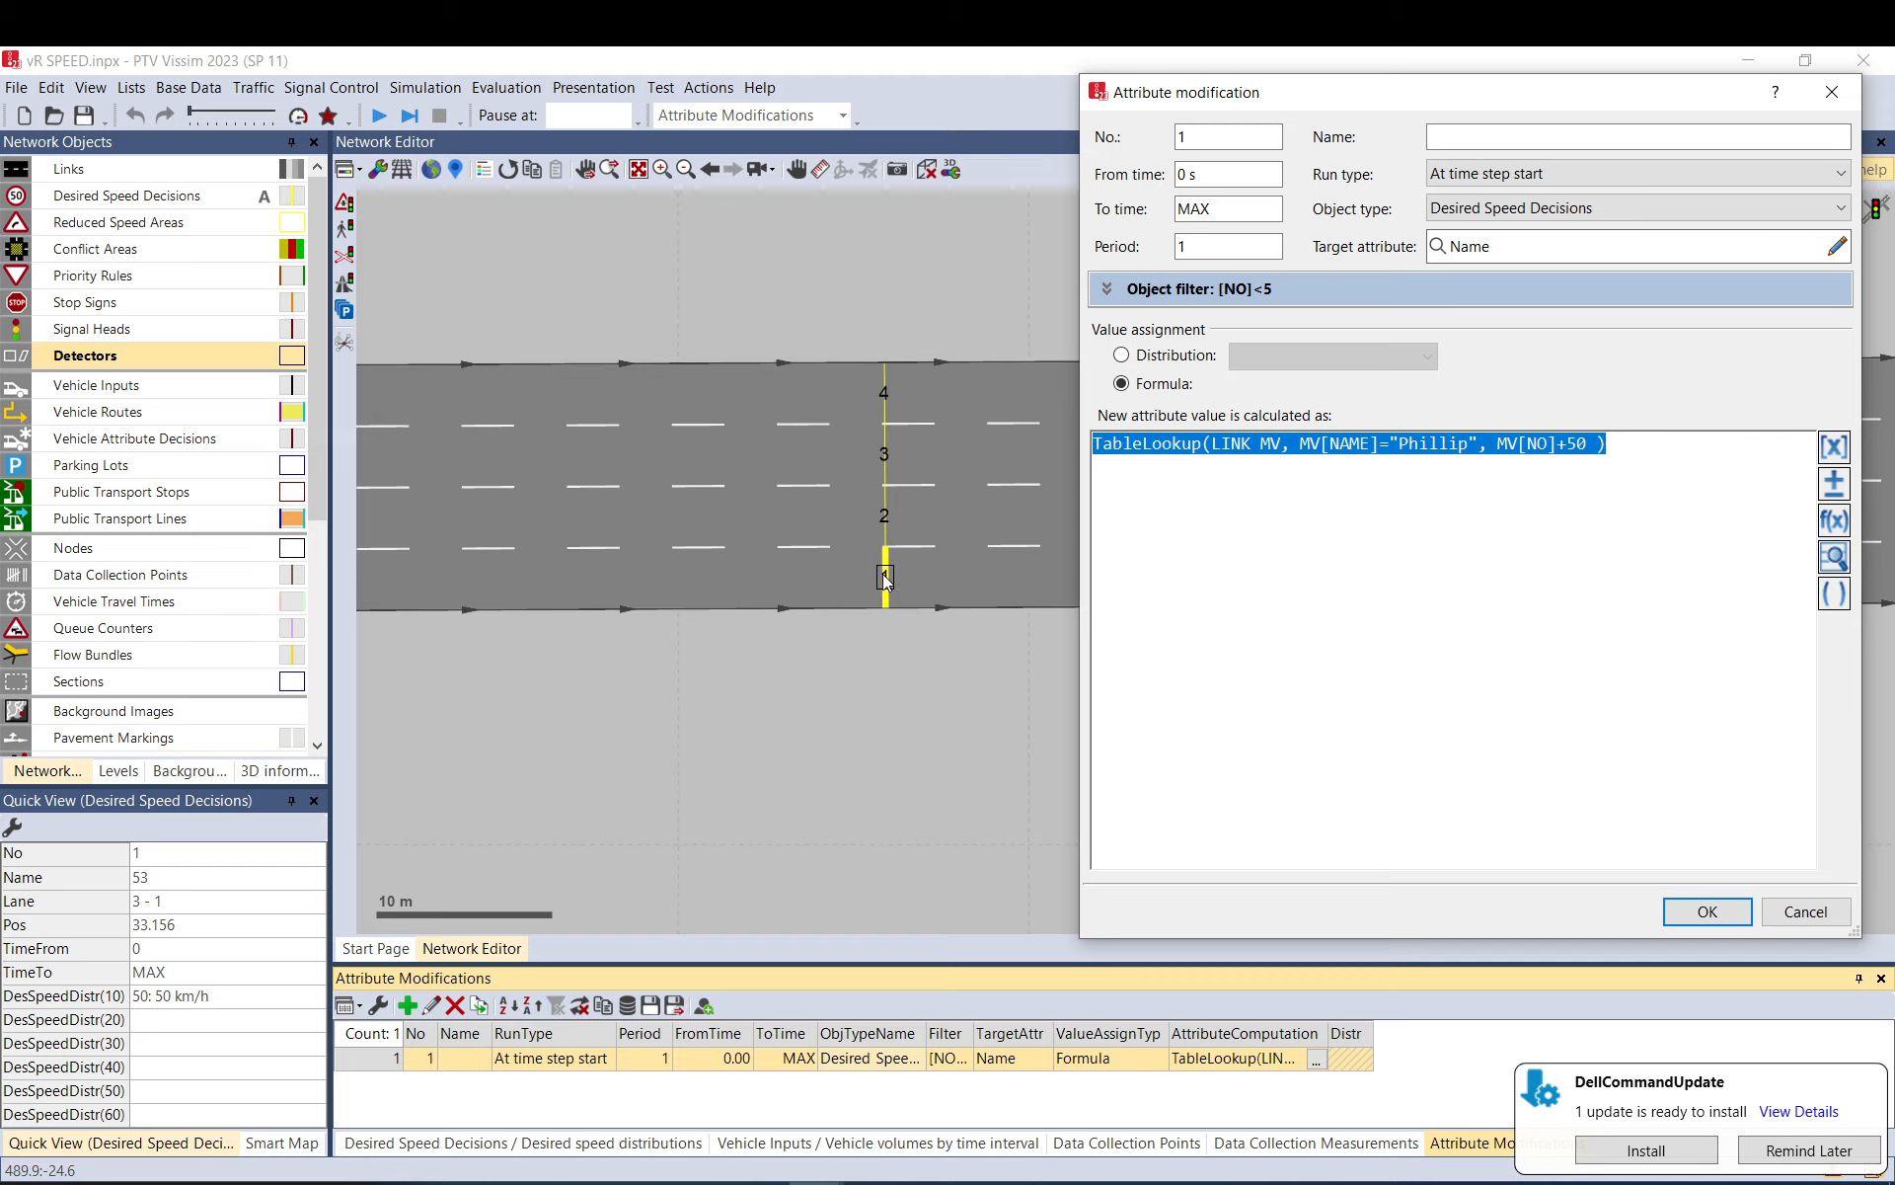
click(1818, 923)
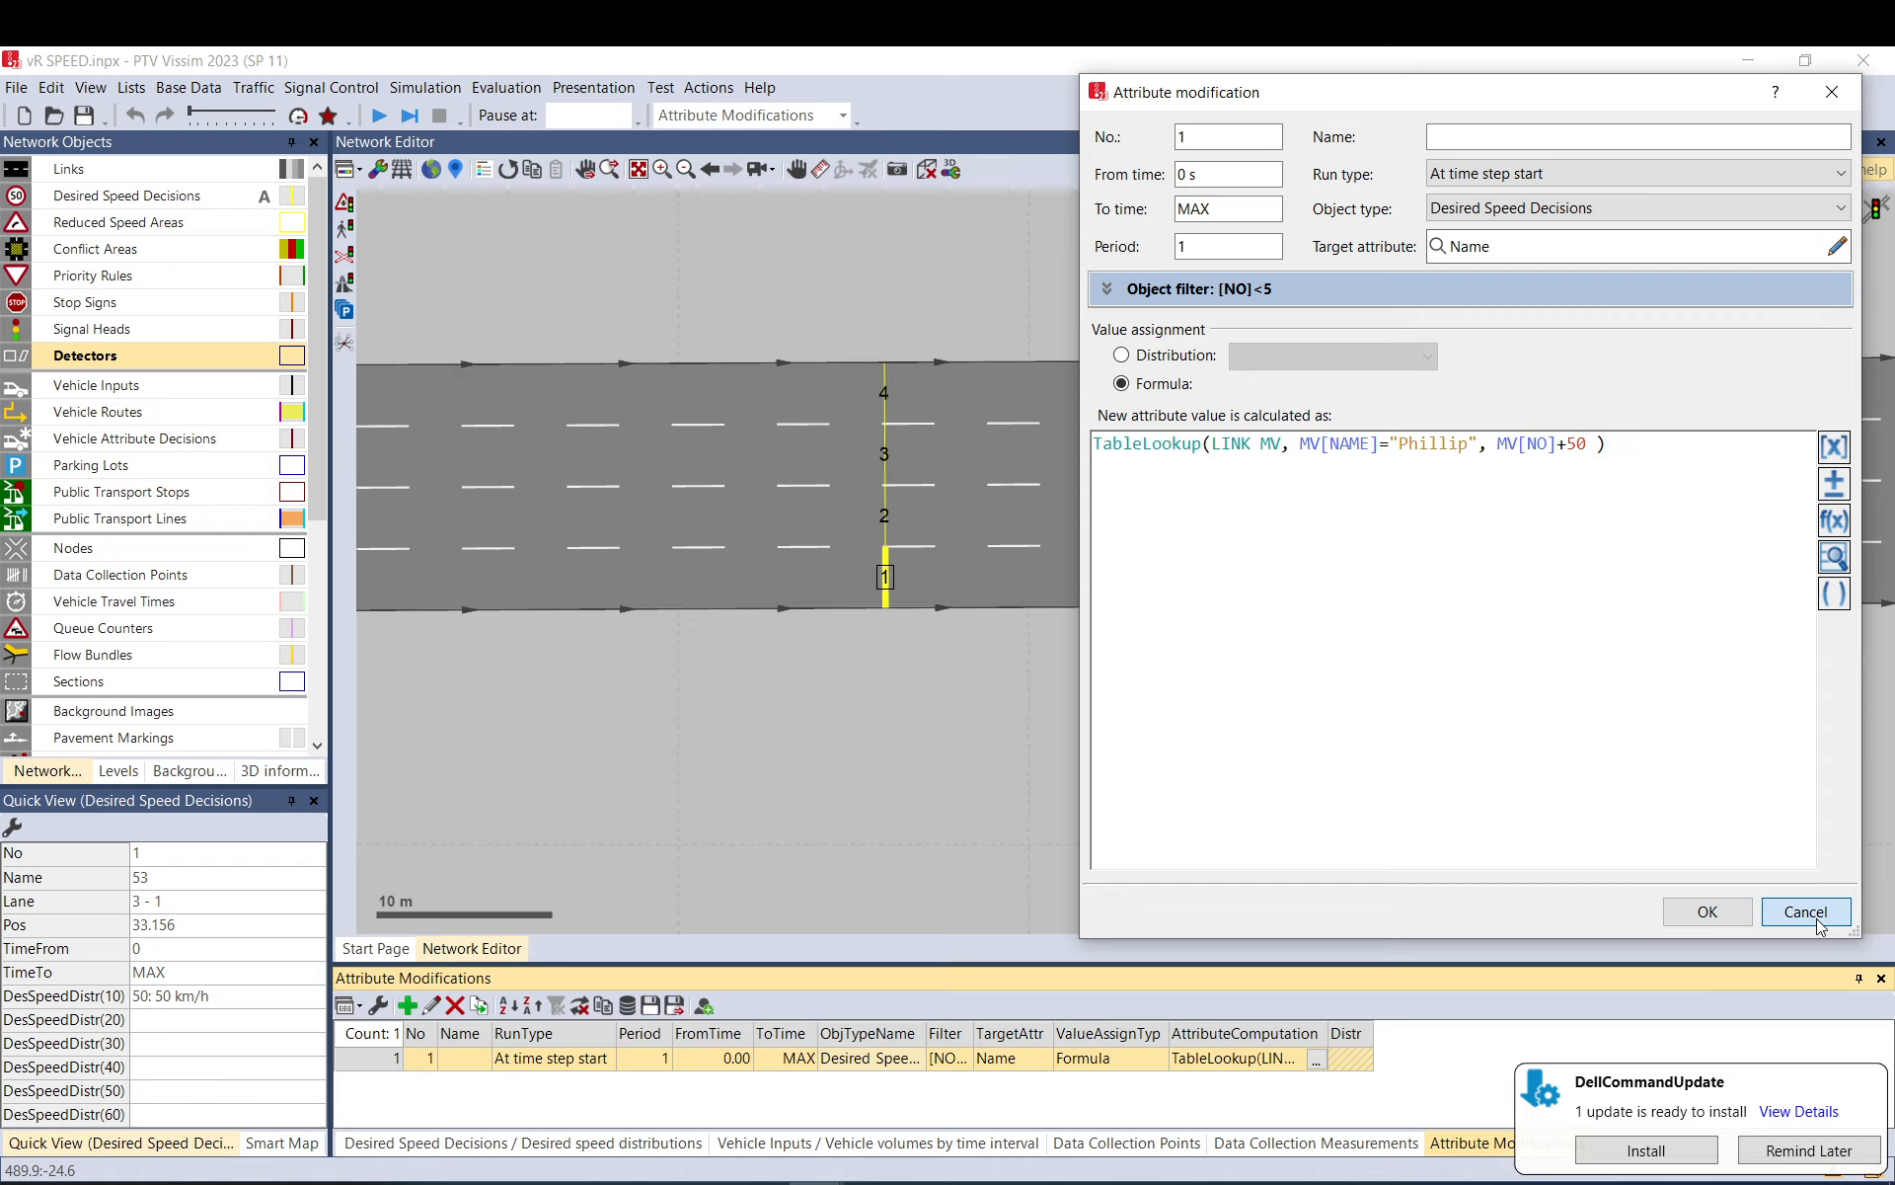